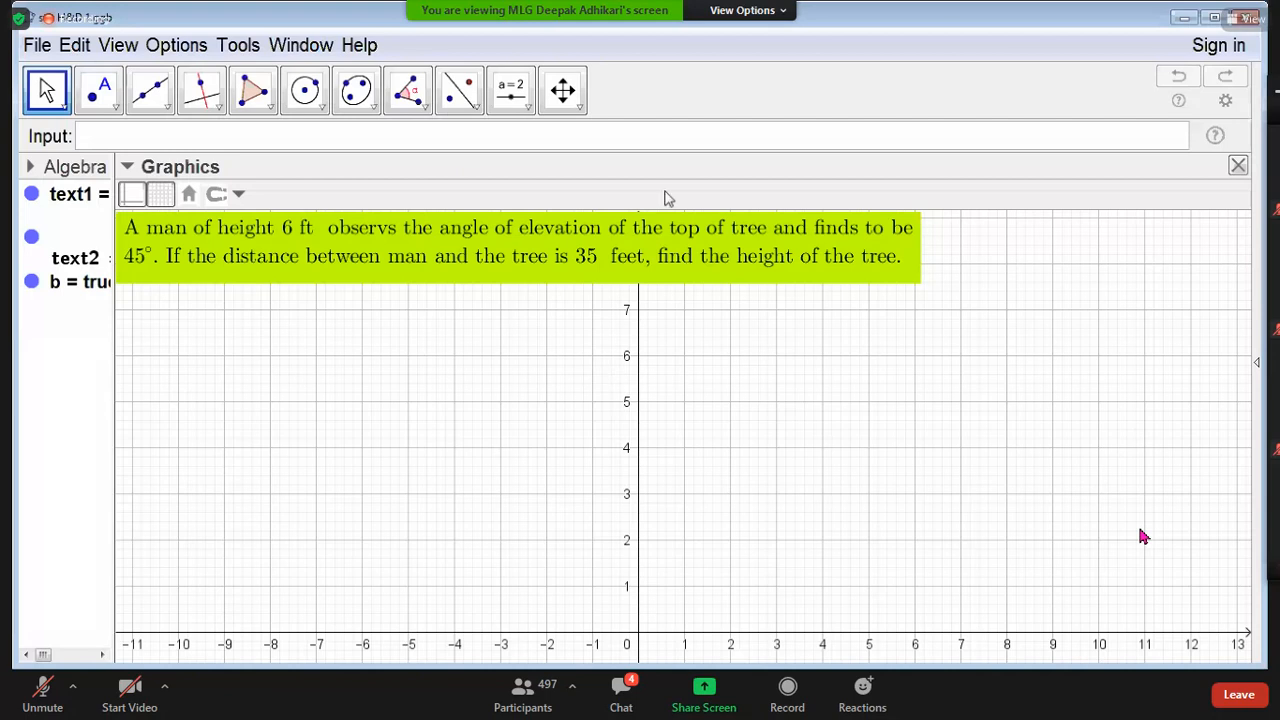
Step: Copy the first line of the problem statement's LaTeX source from its edit dialog into the meeting chat, and close the dialog
{"action": "right_click", "coordinate": [432, 257]}
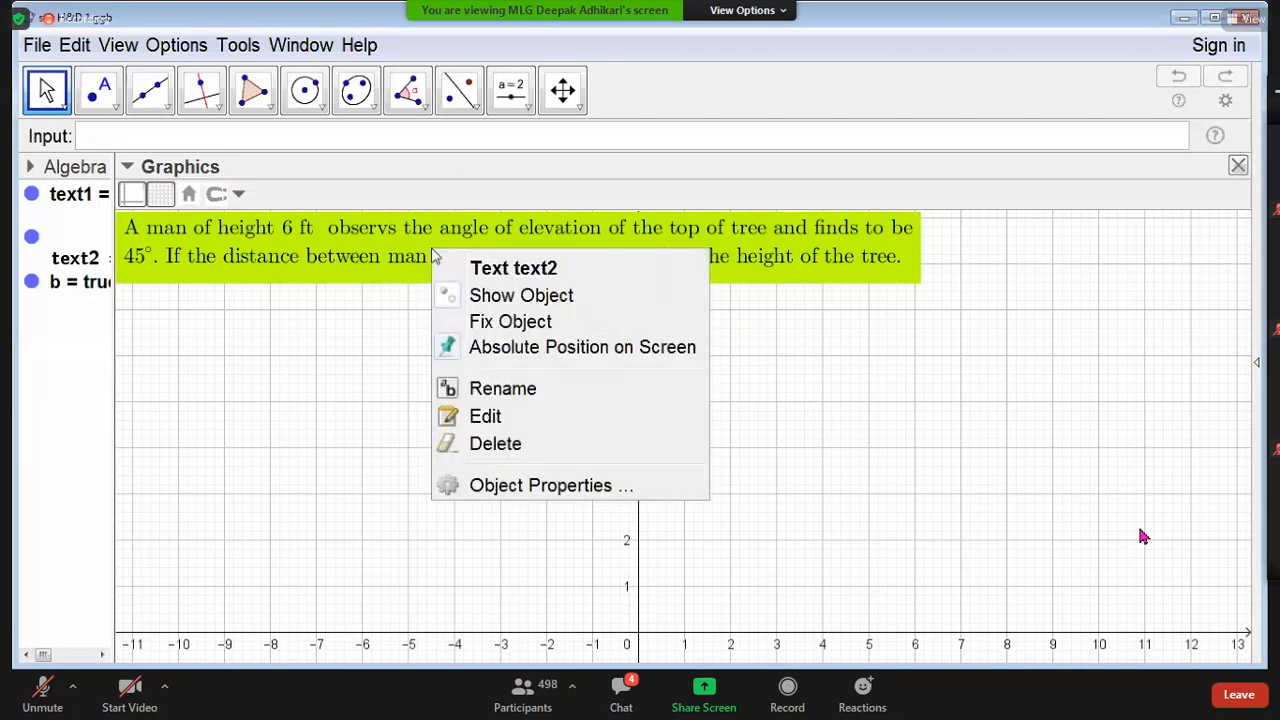
{"action": "left_click", "coordinate": [485, 418]}
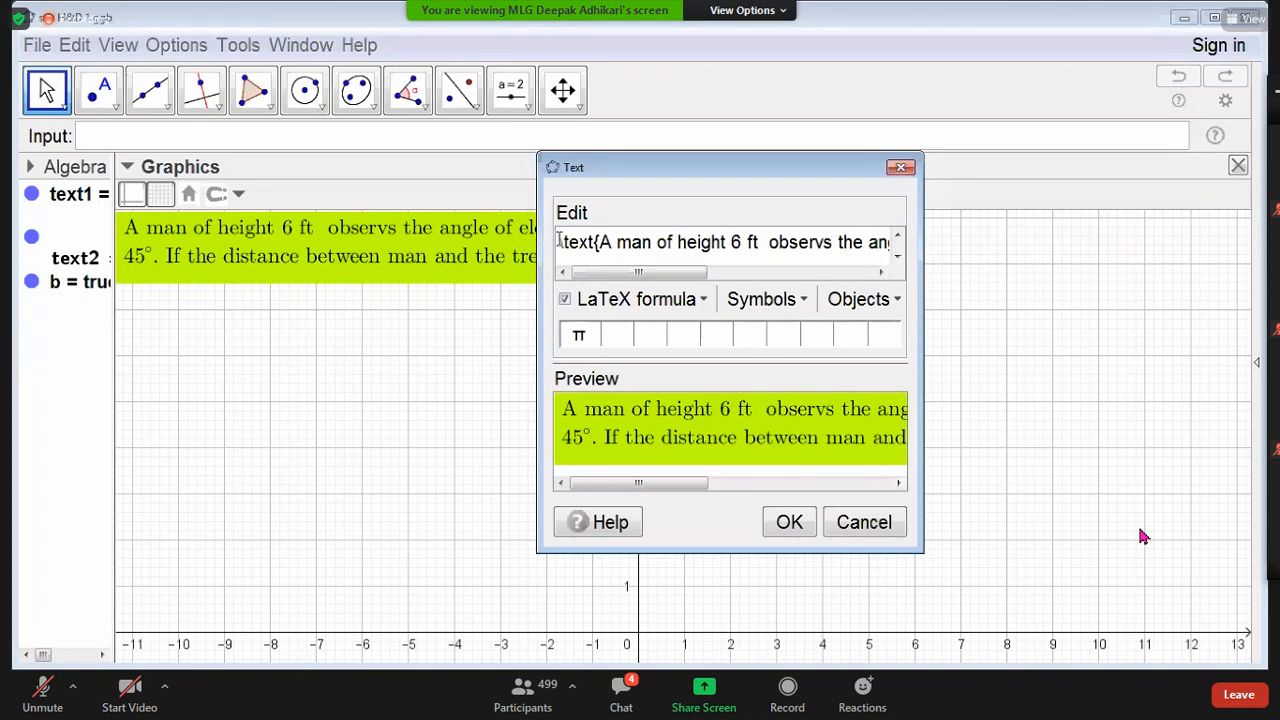
{"action": "left_click_drag", "start_coordinate": [560, 242], "coordinate": [893, 240]}
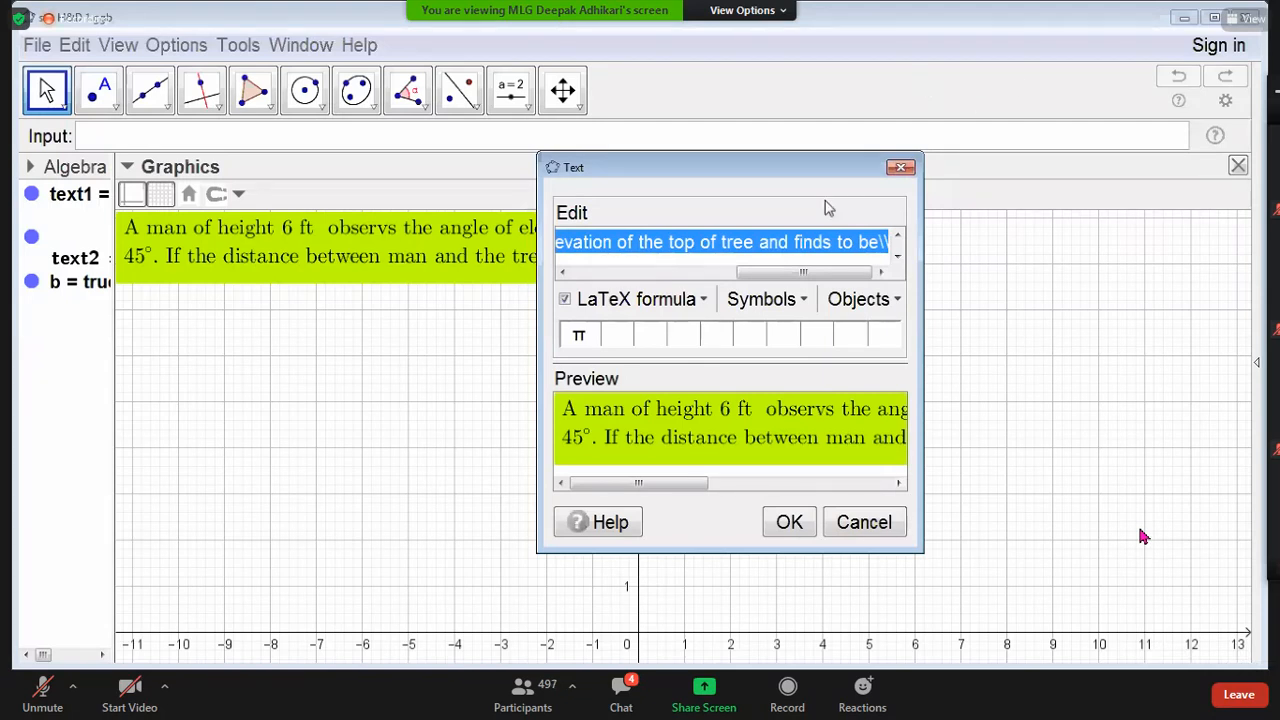
{"action": "key", "text": "alt+Tab"}
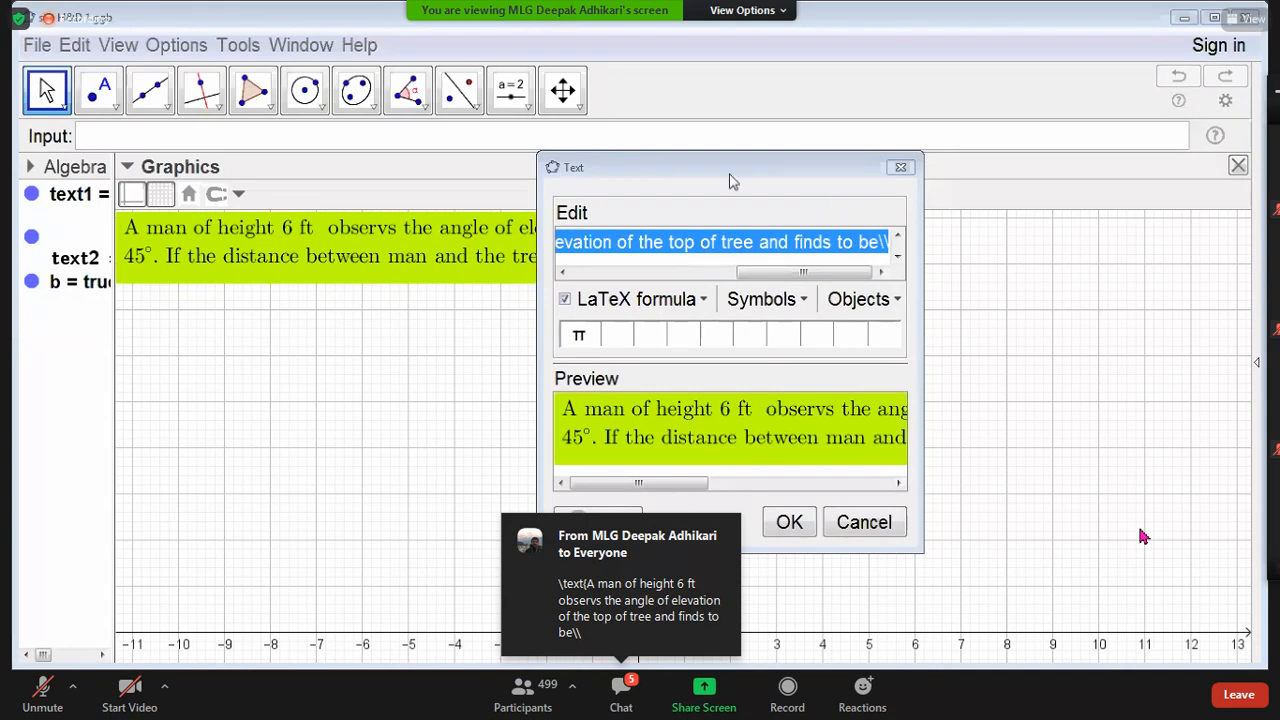
{"action": "left_click", "coordinate": [900, 168]}
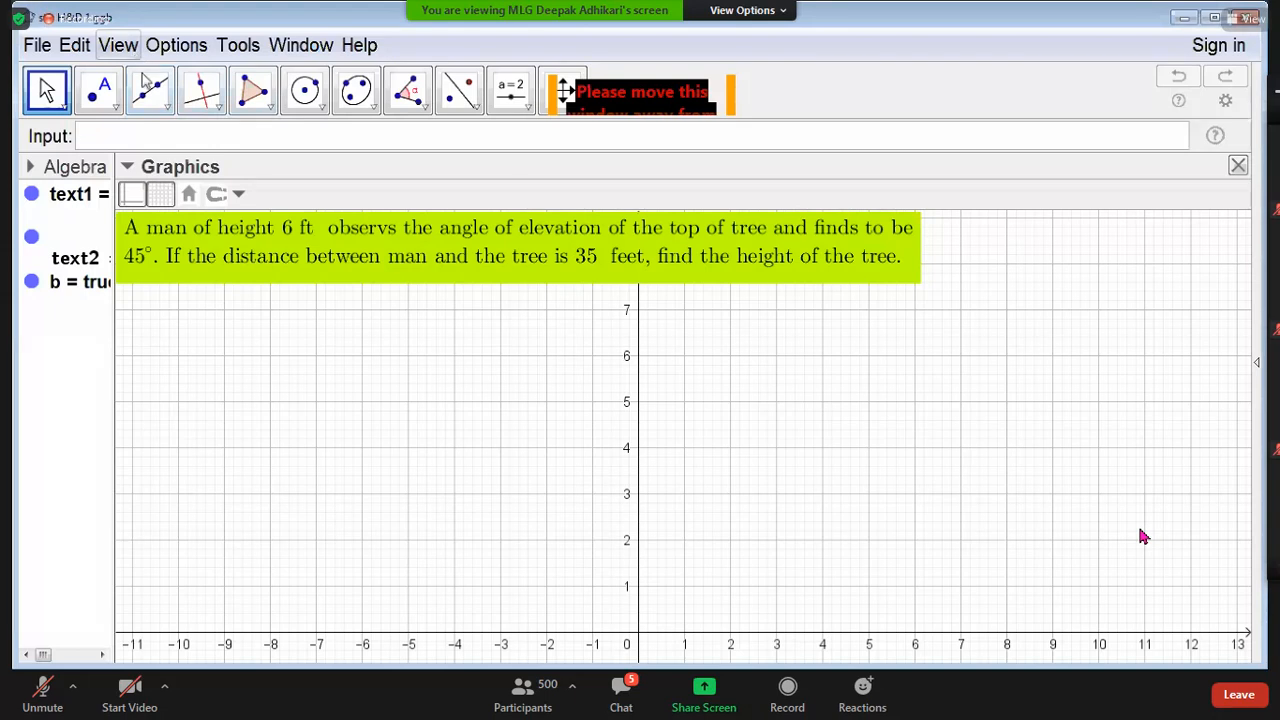
Step: Show the Graphics 2 view, hide its construction notes, widen it and turn on its grid
{"action": "left_click", "coordinate": [118, 45]}
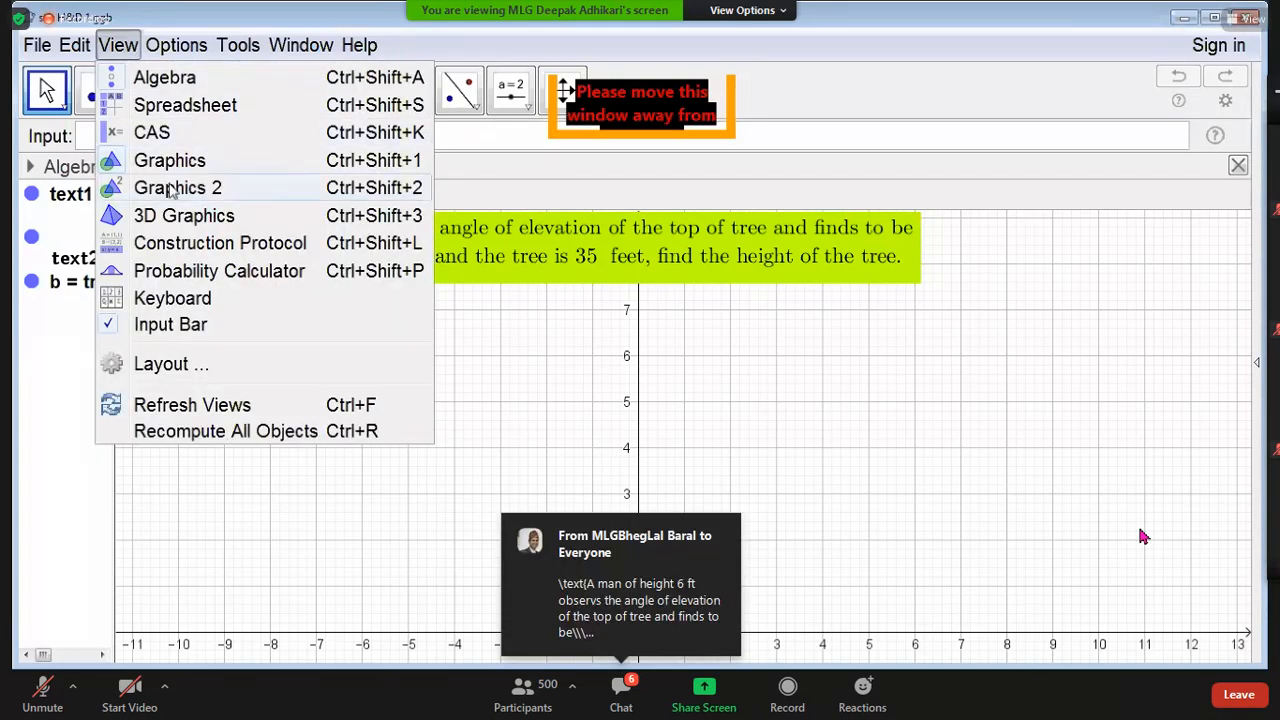
{"action": "left_click", "coordinate": [172, 190]}
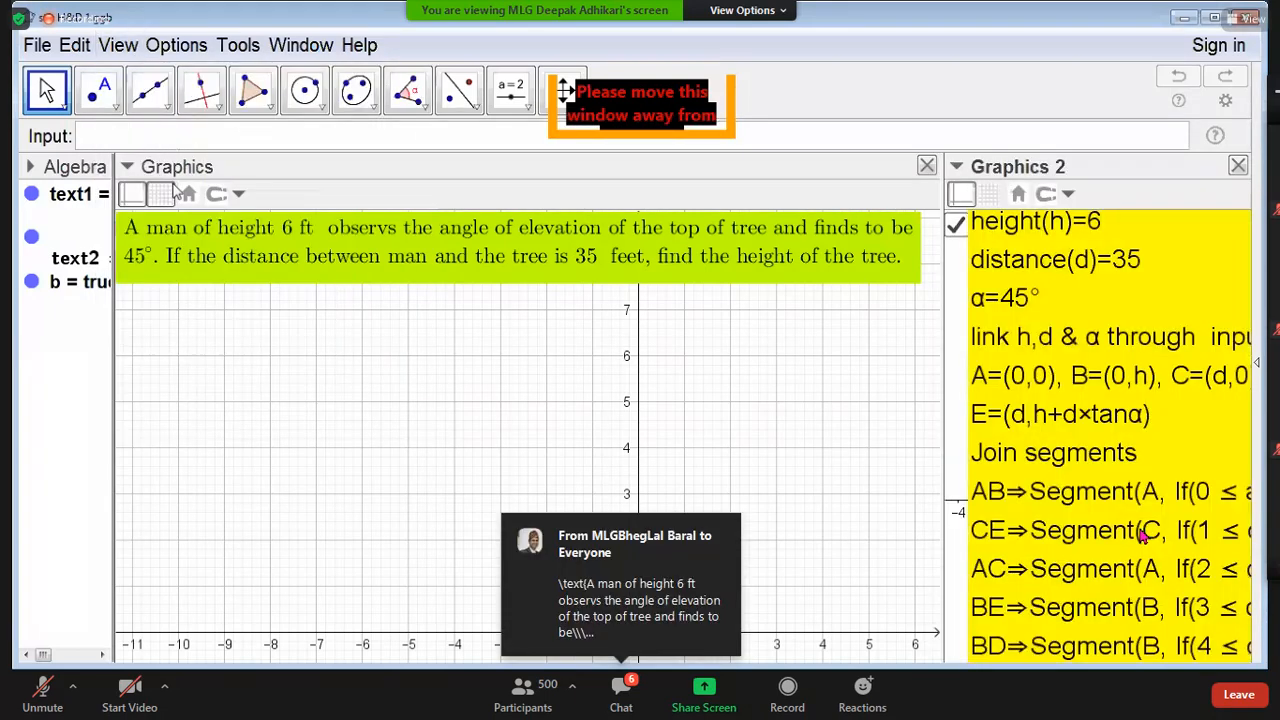
{"action": "left_click", "coordinate": [955, 226]}
{"action": "left_click_drag", "start_coordinate": [731, 300], "coordinate": [664, 301]}
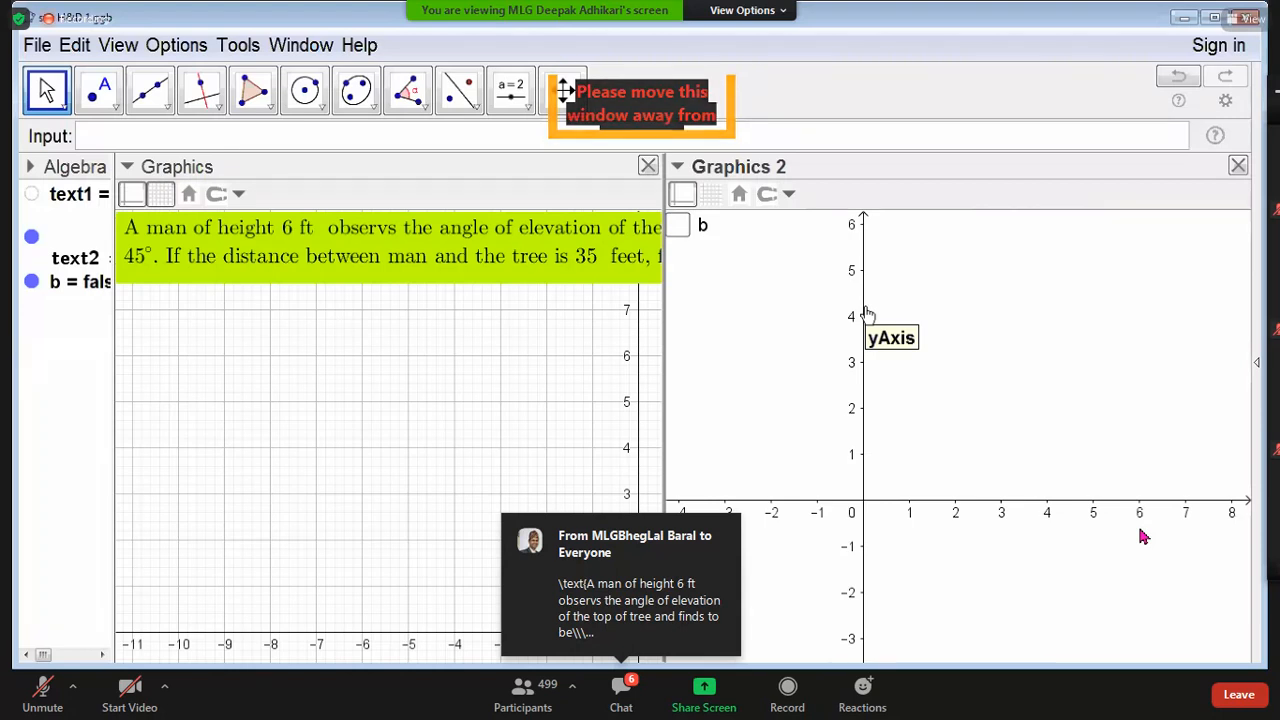
{"action": "left_click", "coordinate": [720, 199]}
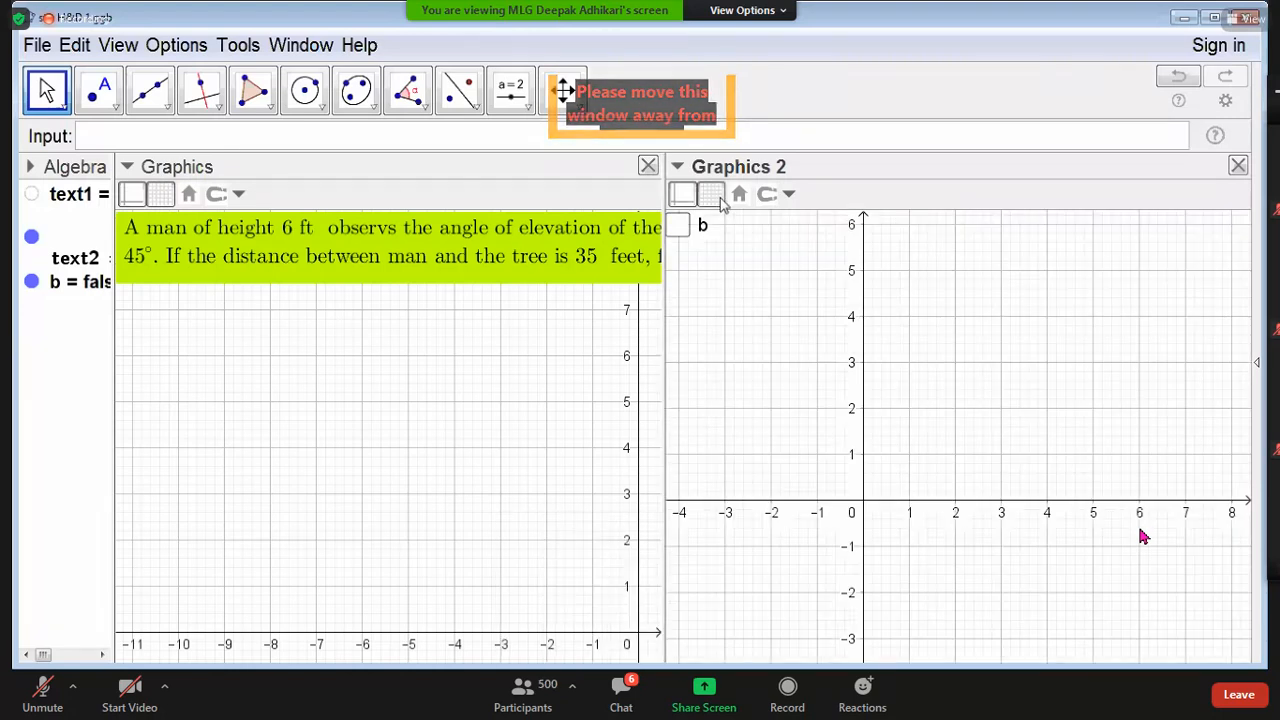
Step: Draw a rectangle with the Polygon tool in Graphics 2, with corners at (0,0), (5,0), (5,3) and (0,3)
{"action": "left_click", "coordinate": [271, 112]}
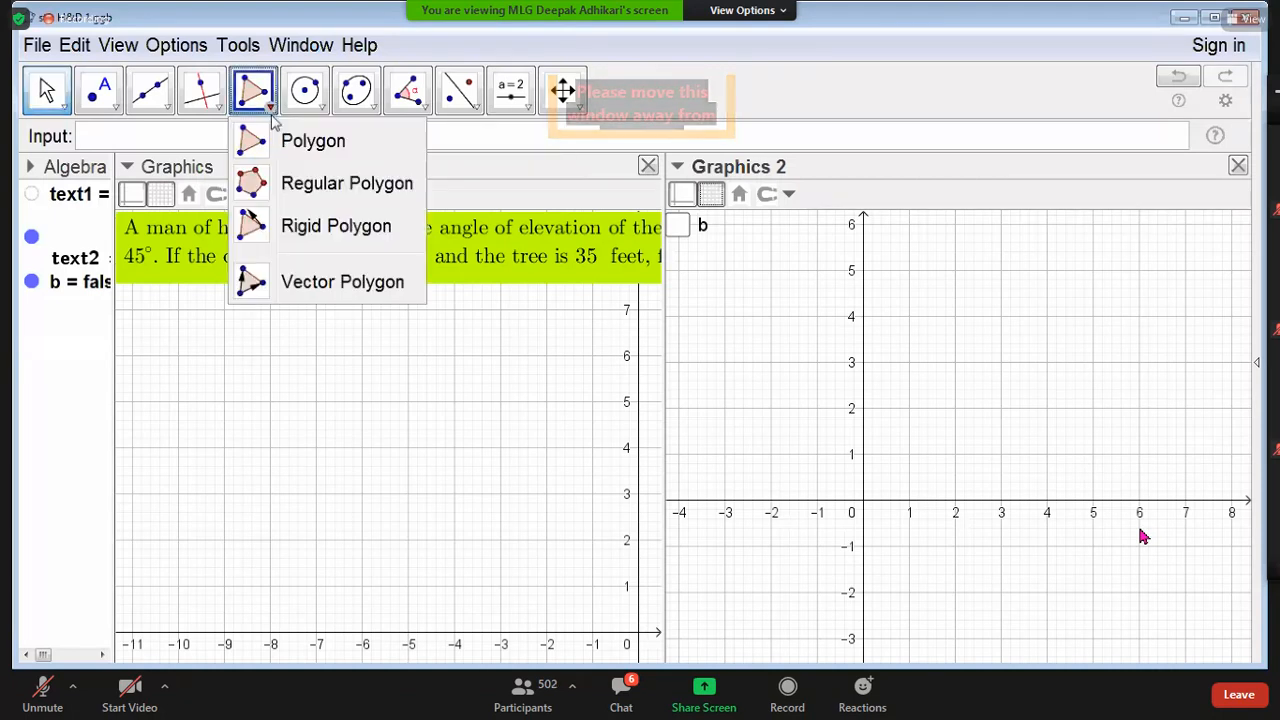
{"action": "left_click", "coordinate": [268, 185]}
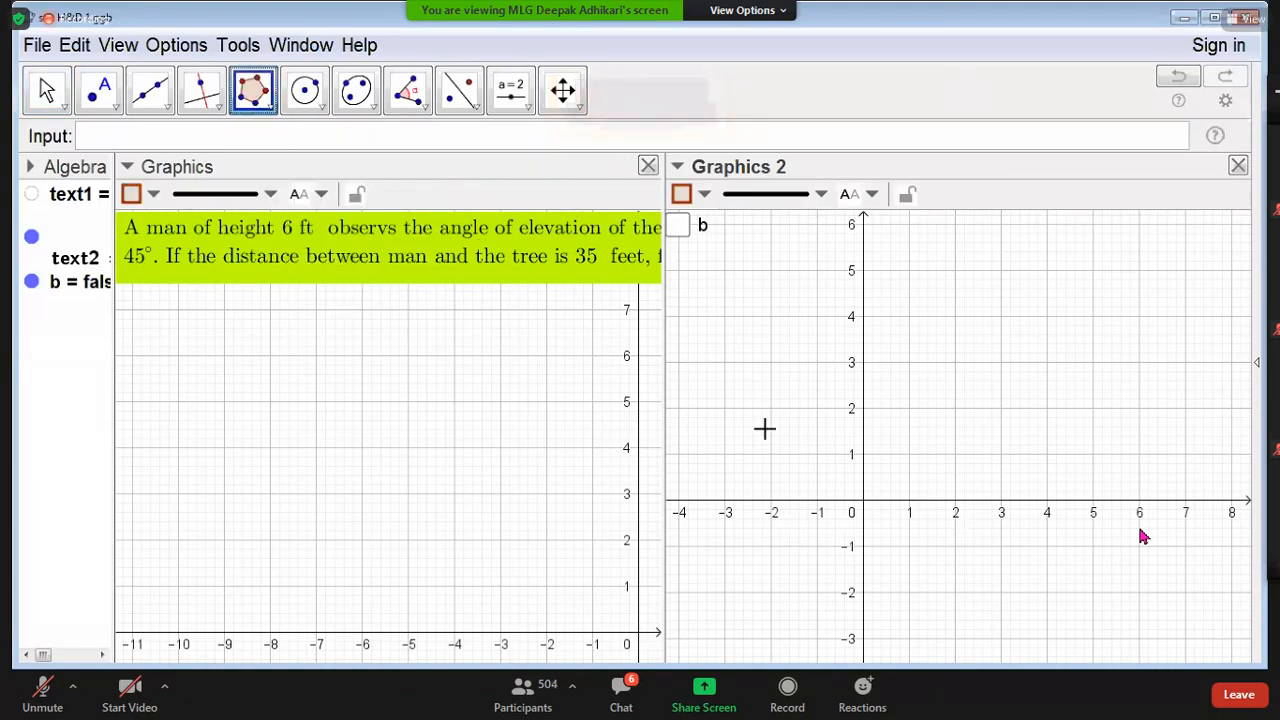
{"action": "left_click", "coordinate": [266, 108]}
{"action": "left_click", "coordinate": [266, 146]}
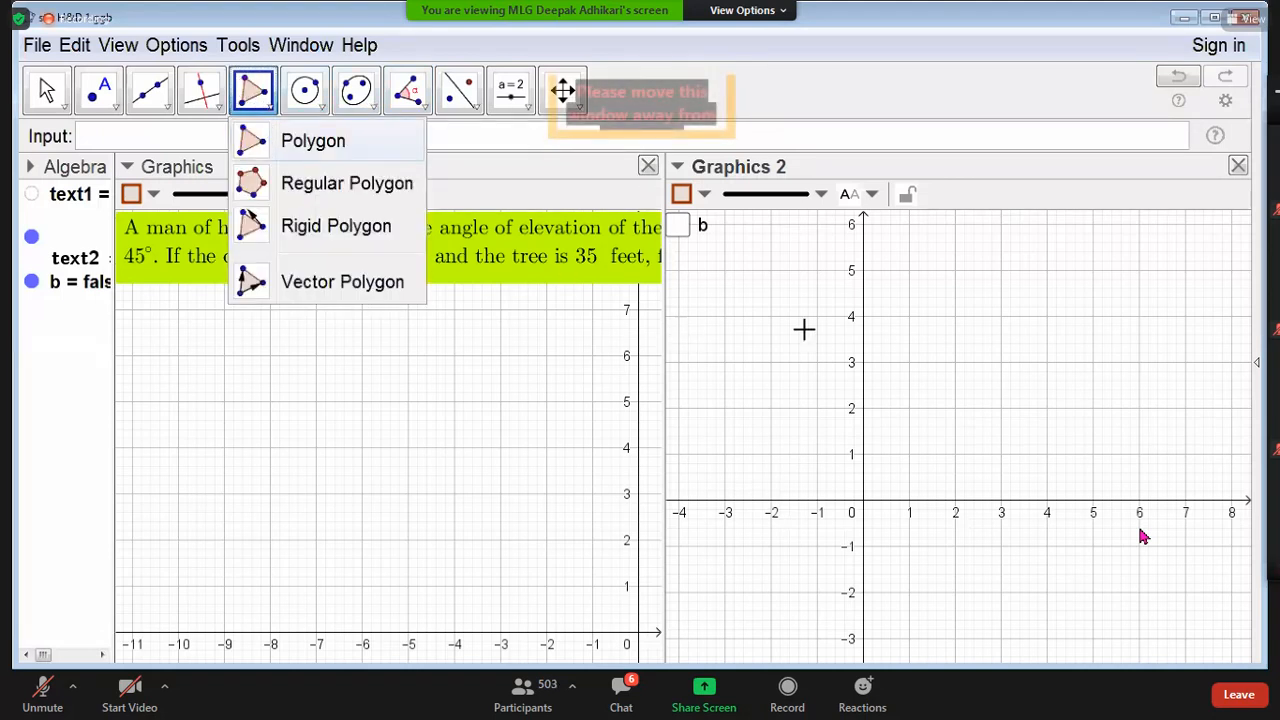
{"action": "left_click", "coordinate": [864, 500]}
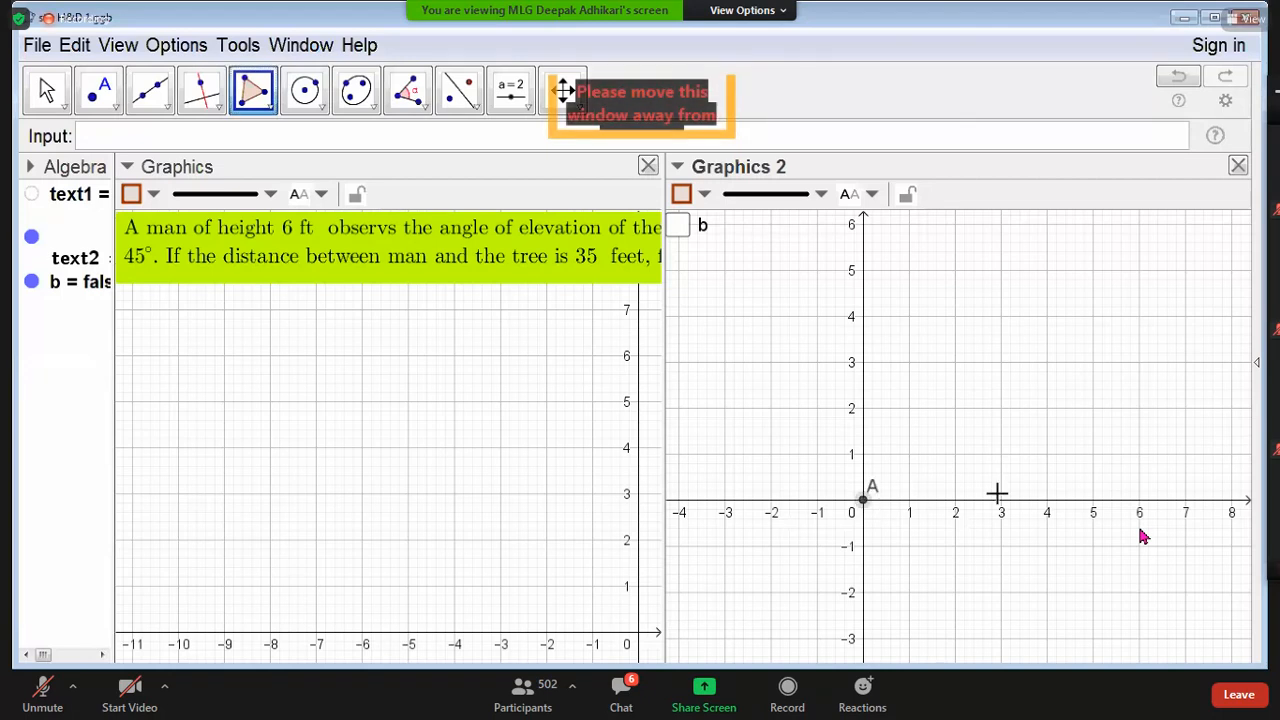
{"action": "left_click", "coordinate": [1093, 500]}
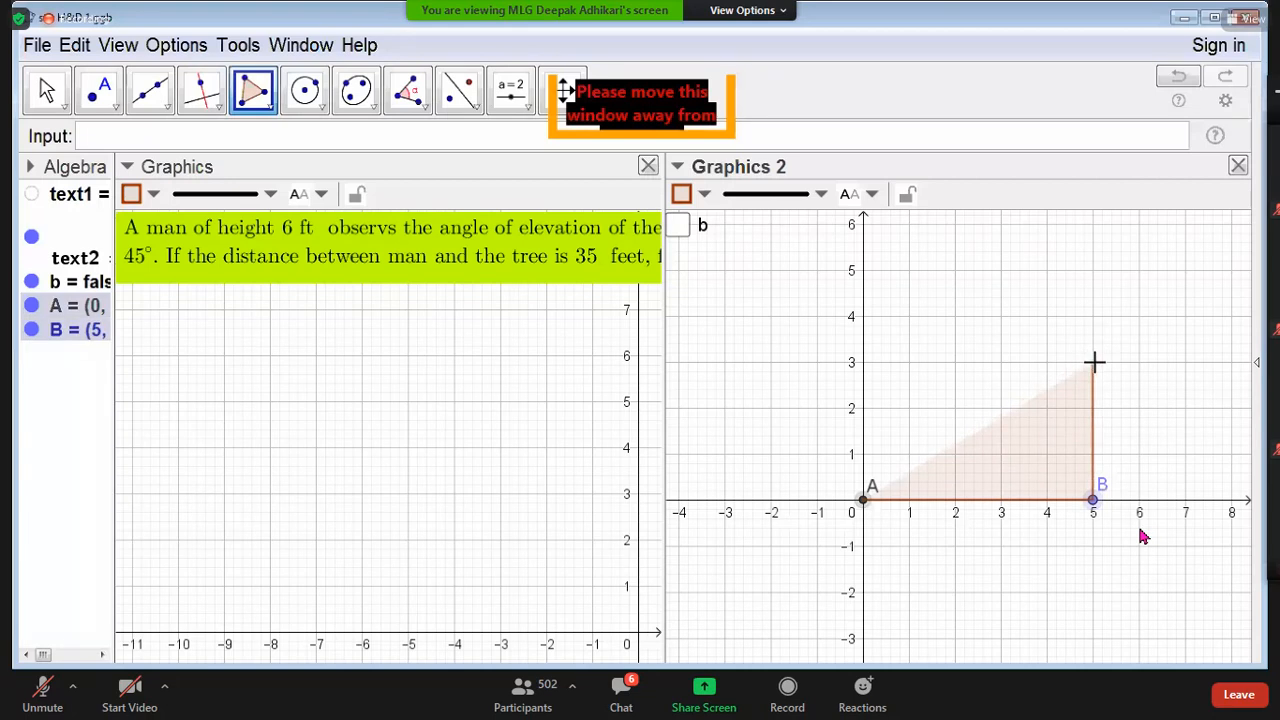
{"action": "left_click", "coordinate": [1093, 362]}
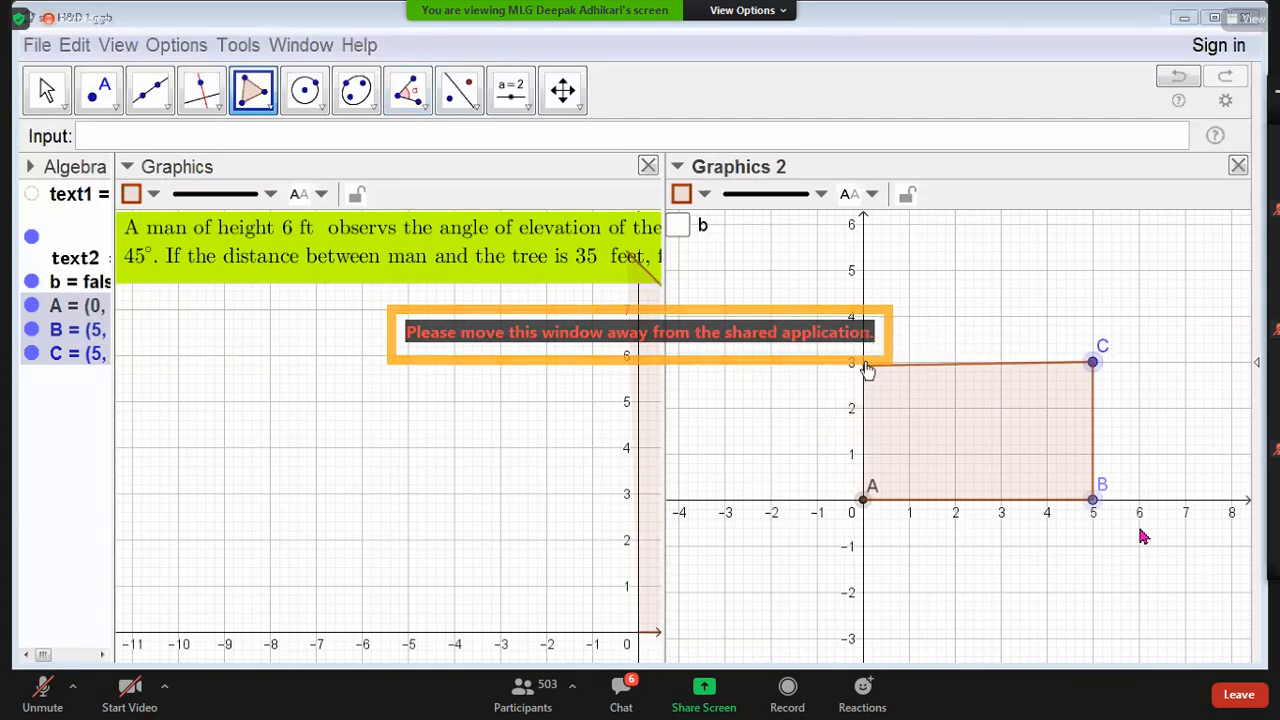
{"action": "left_click", "coordinate": [865, 364]}
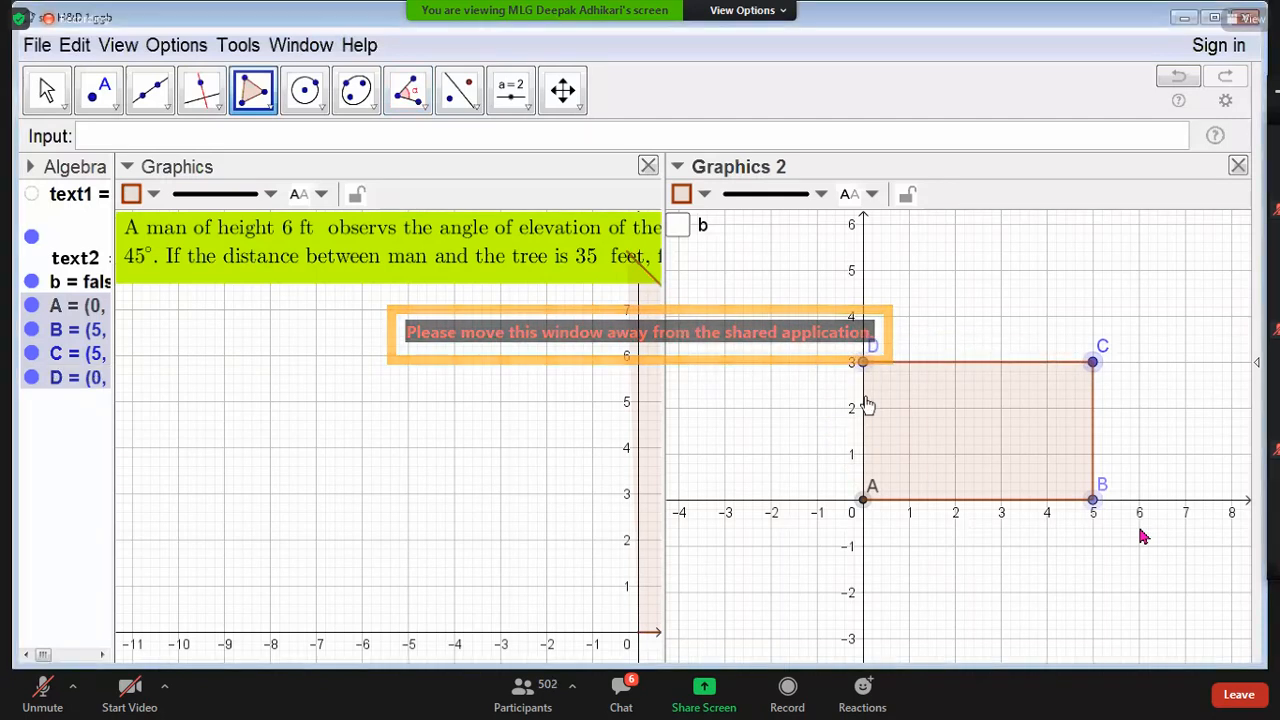
{"action": "left_click", "coordinate": [864, 500]}
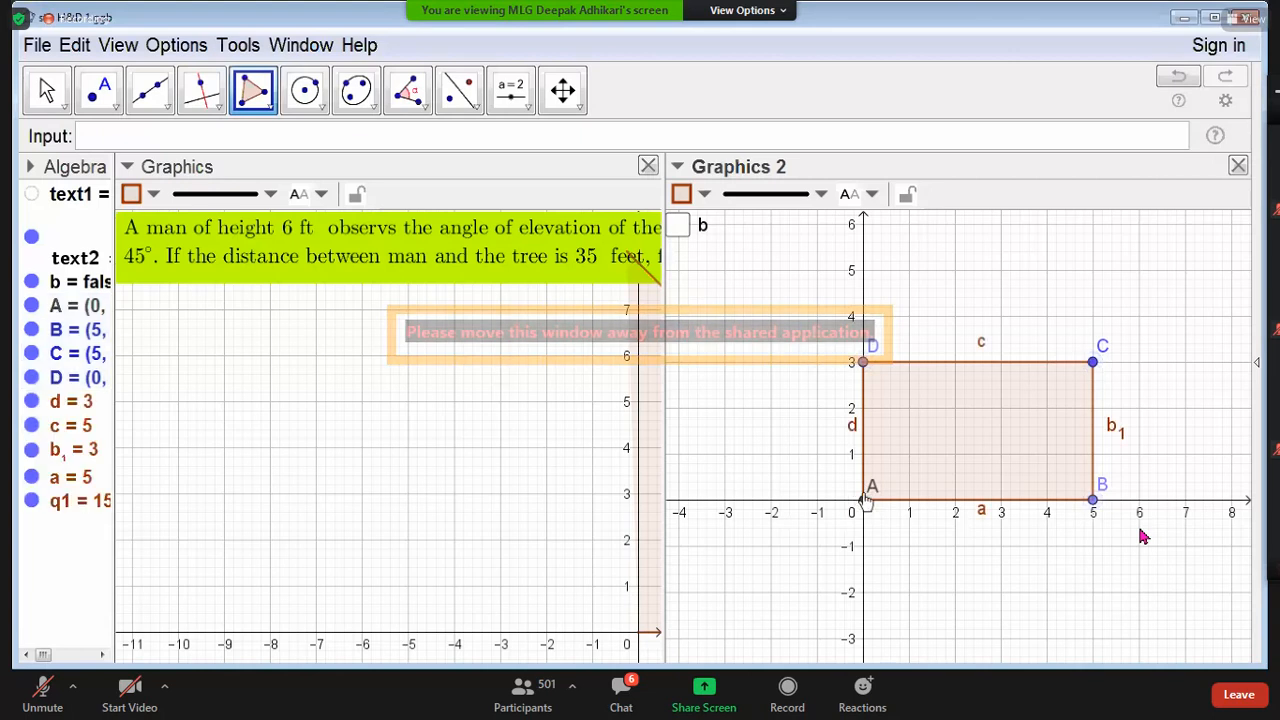
Step: Draw a triangle on the rectangle's upper edge with vertices at (5,3), (5,6) and (0,3)
{"action": "left_click", "coordinate": [1094, 363]}
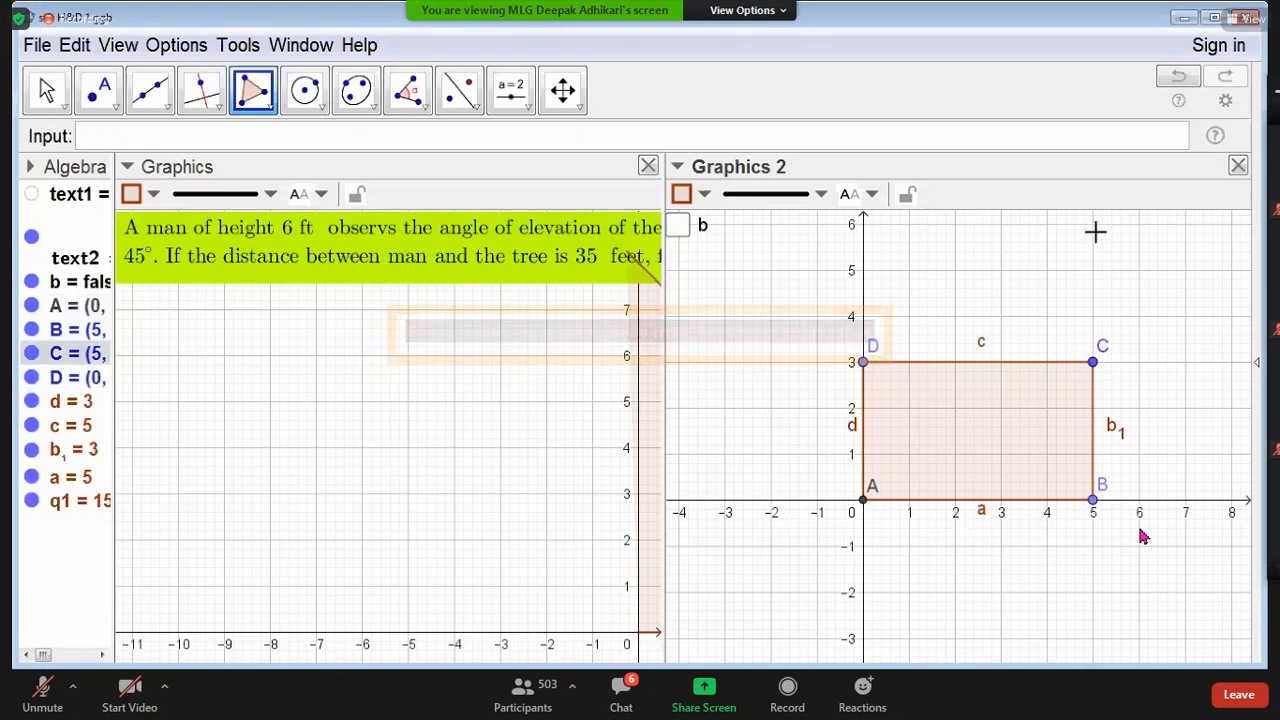
{"action": "left_click", "coordinate": [1094, 224]}
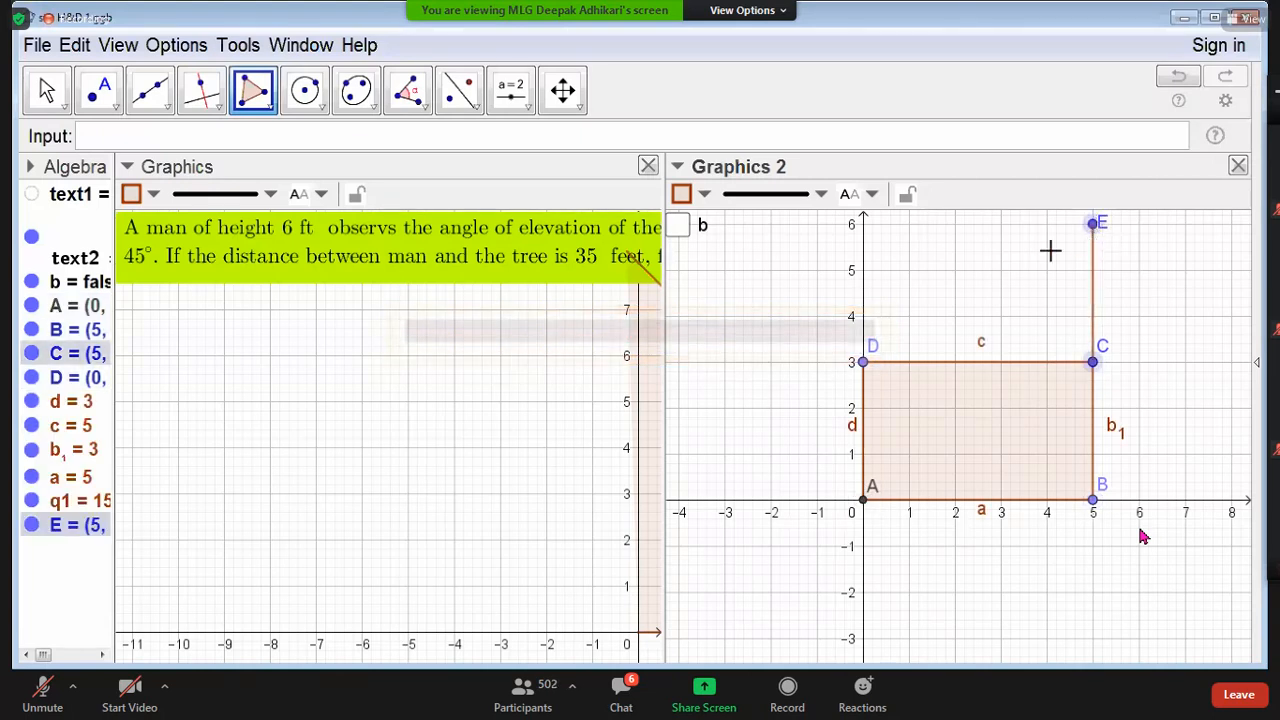
{"action": "left_click", "coordinate": [864, 362]}
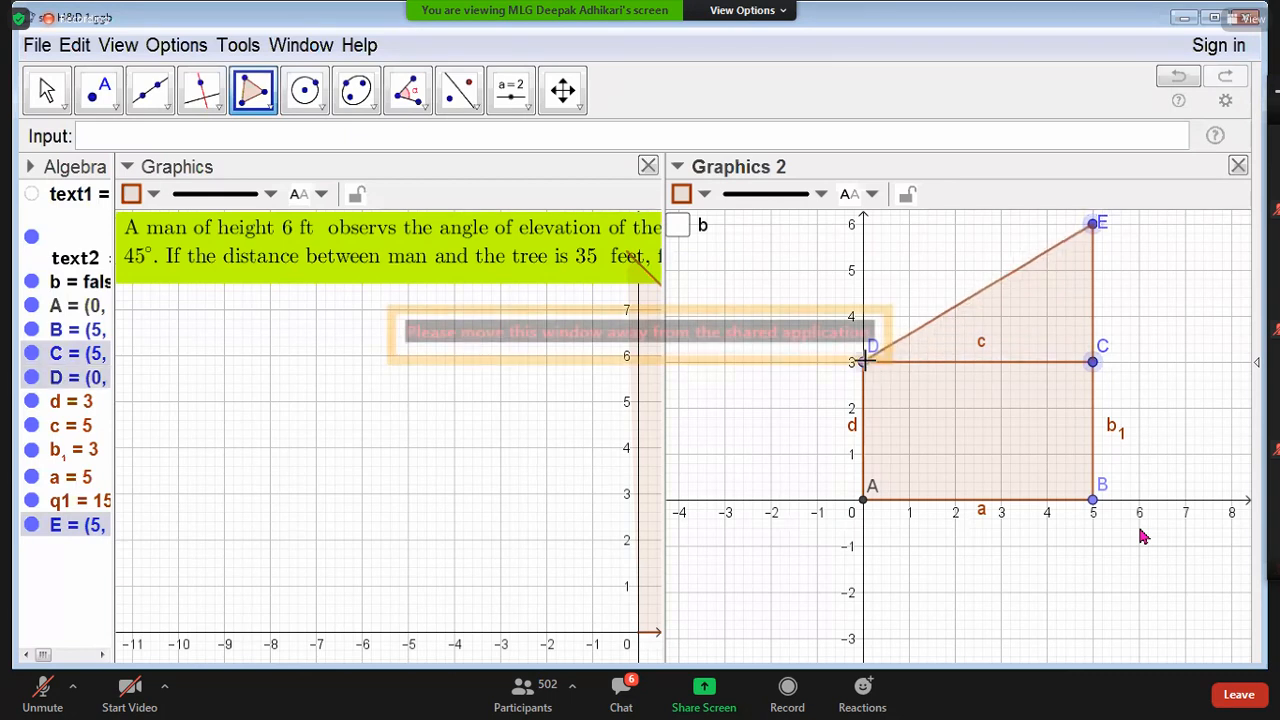
{"action": "left_click", "coordinate": [1092, 364]}
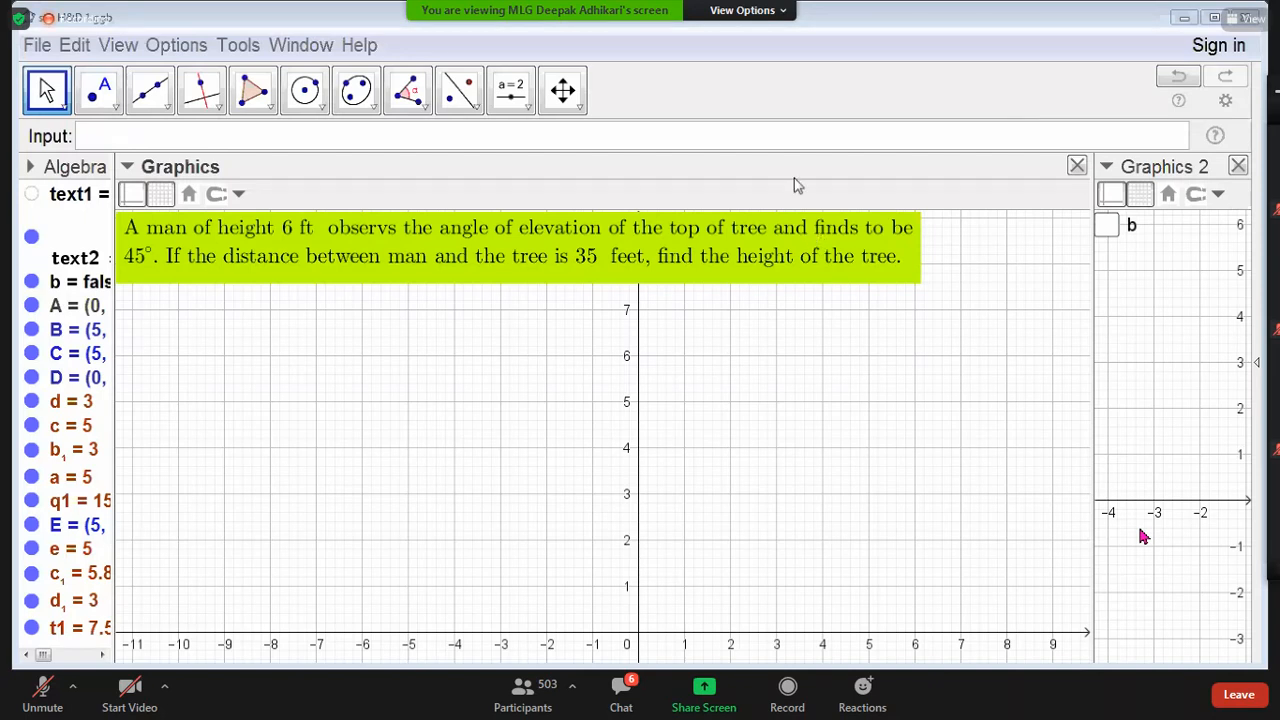
Step: Enlarge the Graphics 2 view to inspect the finished figure, and give the space back to the main Graphics view
{"action": "left_click_drag", "start_coordinate": [1094, 300], "coordinate": [751, 364]}
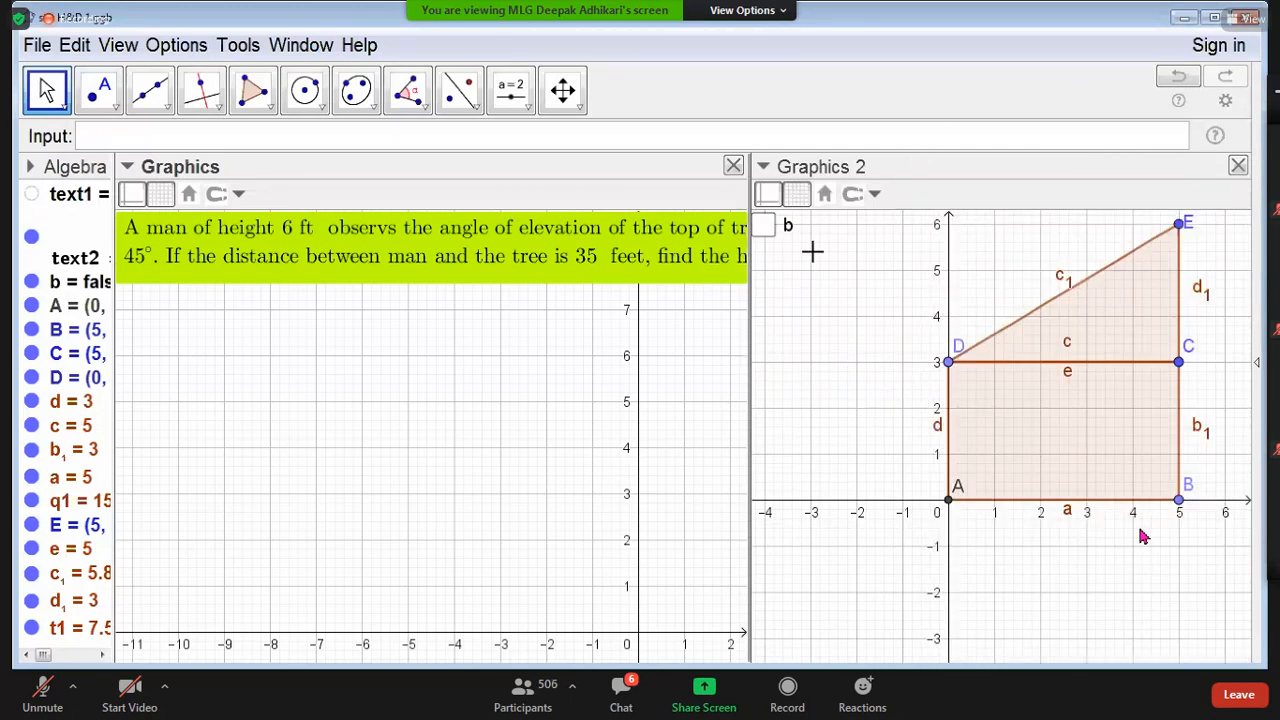
{"action": "left_click_drag", "start_coordinate": [748, 303], "coordinate": [1008, 285]}
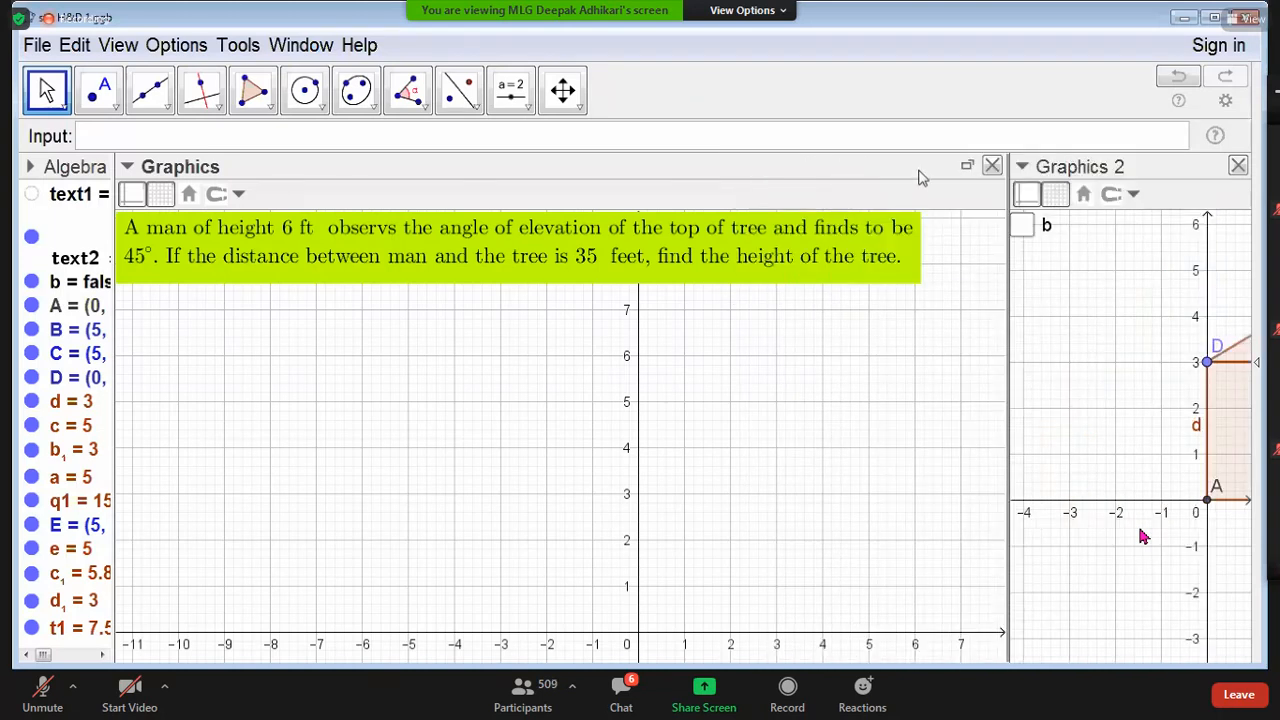
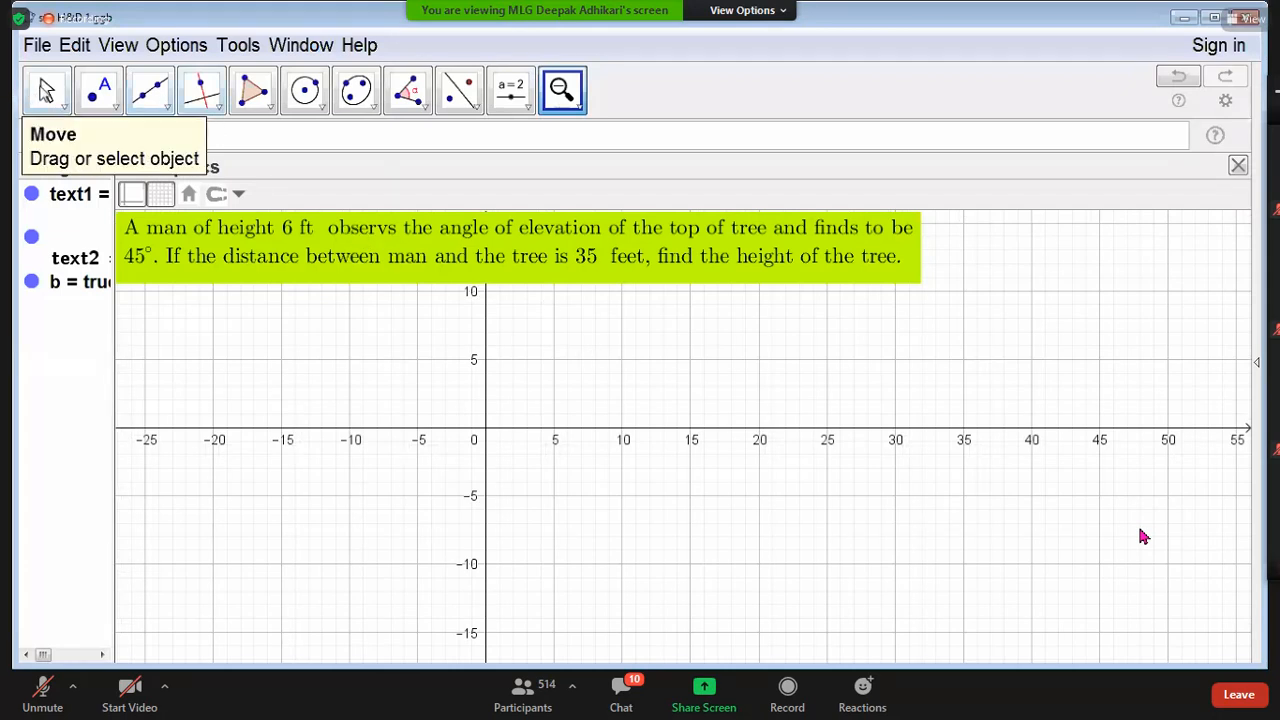
Step: Pan the Graphics view until mainly positive y values show, with the x-axis reaching about 50 and the y-axis past 20
{"action": "left_click", "coordinate": [46, 90]}
{"action": "left_click_drag", "start_coordinate": [327, 394], "coordinate": [595, 456]}
{"action": "left_click_drag", "start_coordinate": [498, 522], "coordinate": [627, 560]}
{"action": "left_click_drag", "start_coordinate": [535, 404], "coordinate": [381, 432]}
{"action": "left_click_drag", "start_coordinate": [771, 568], "coordinate": [612, 615]}
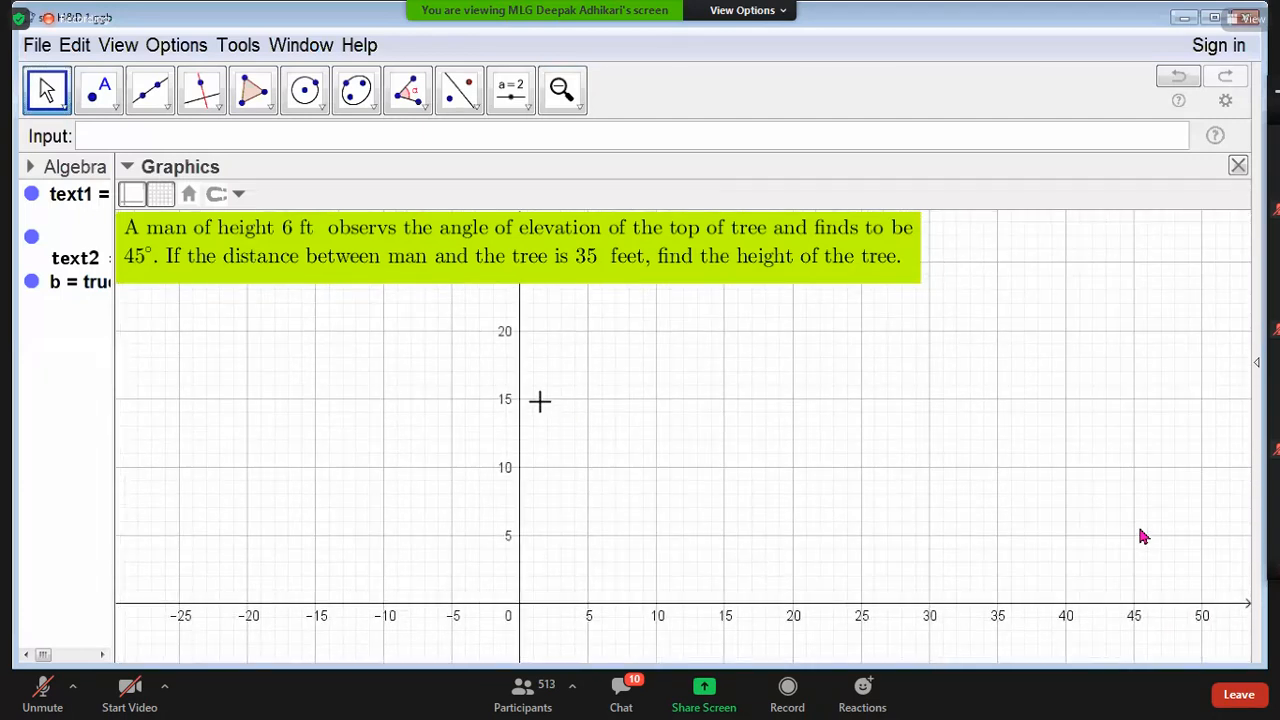
Step: Stretch the x-axis and y-axis scales separately with Move Graphics View, and restore the standard view
{"action": "left_click", "coordinate": [580, 107]}
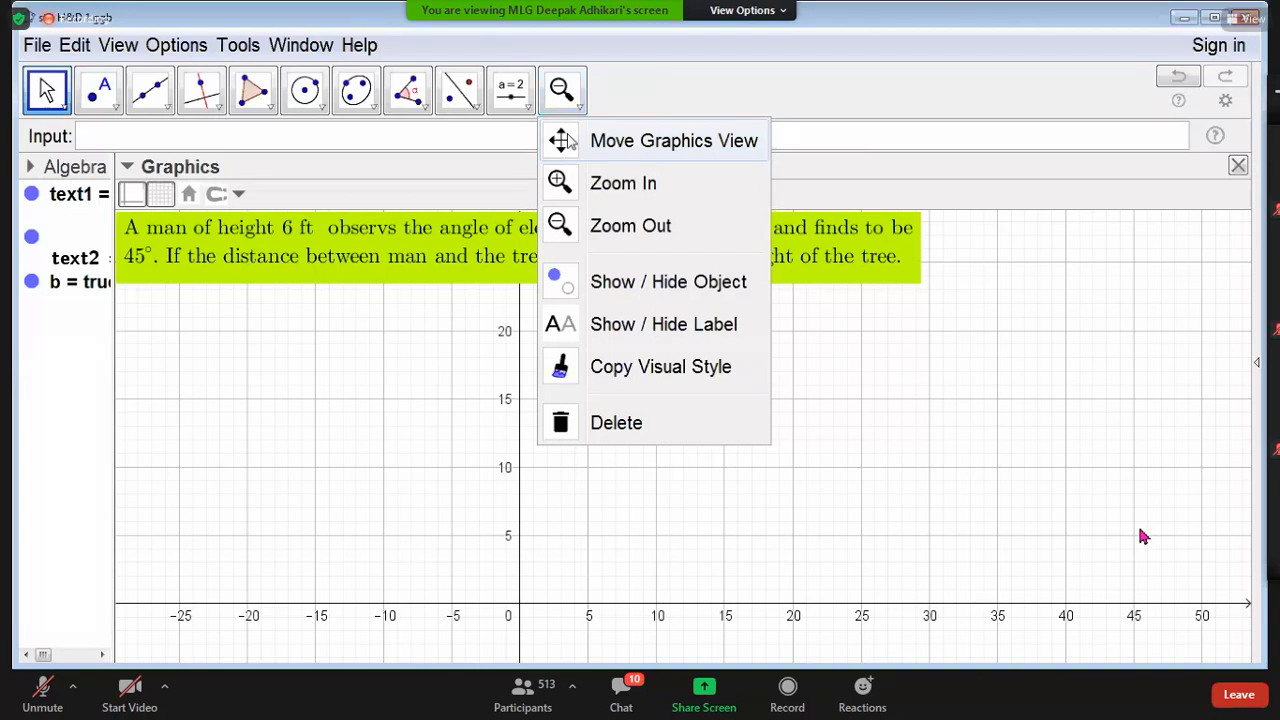
{"action": "left_click", "coordinate": [563, 140]}
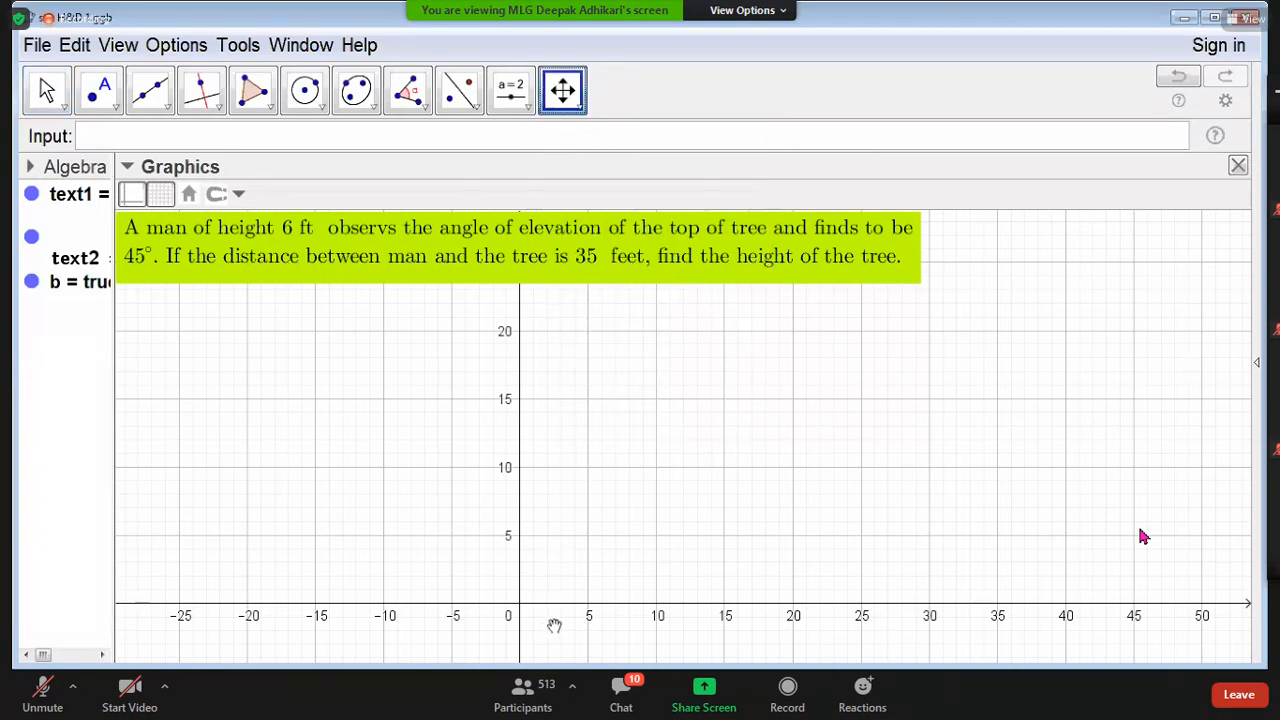
{"action": "left_click_drag", "start_coordinate": [634, 603], "coordinate": [691, 596]}
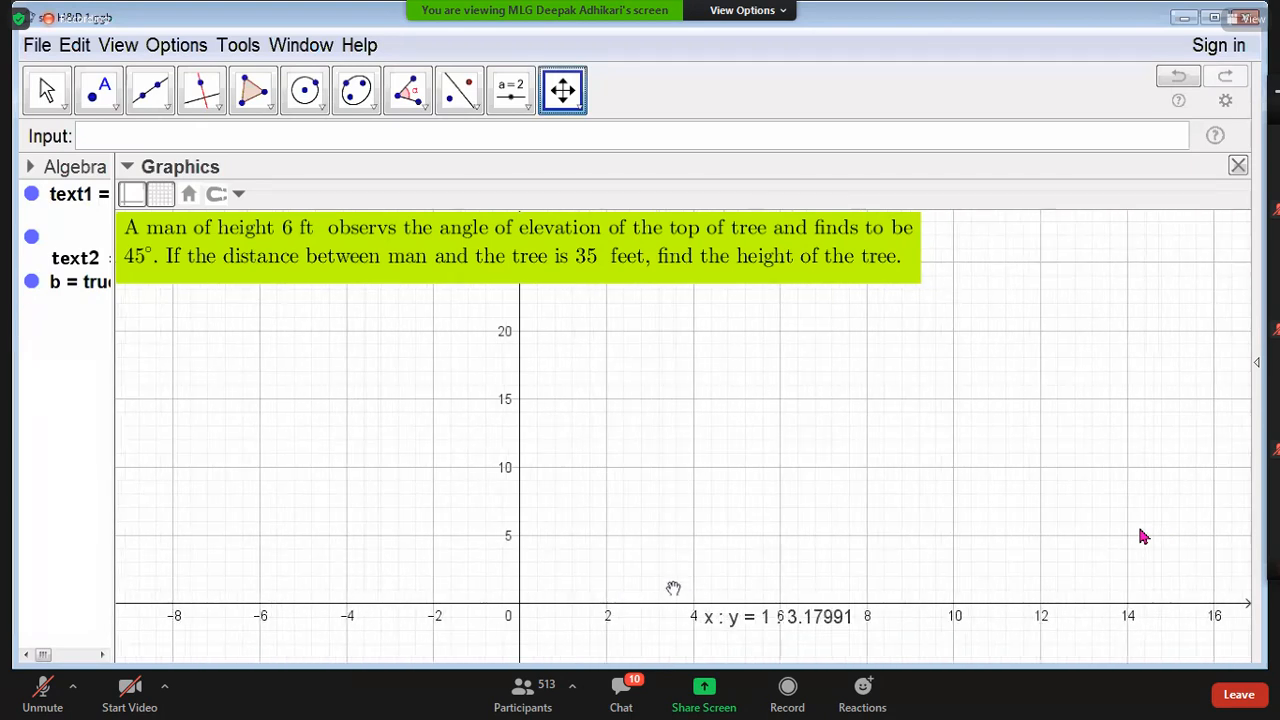
{"action": "left_click_drag", "start_coordinate": [520, 491], "coordinate": [633, 456]}
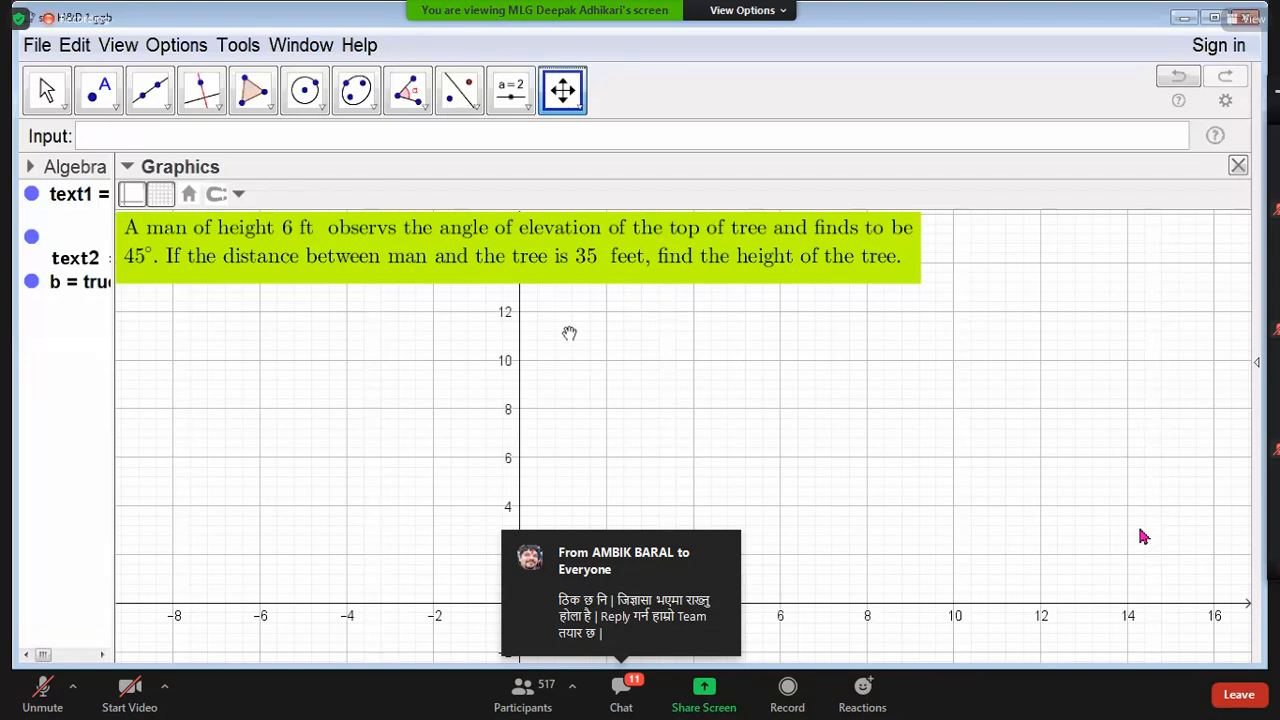
{"action": "key", "text": "ctrl+m"}
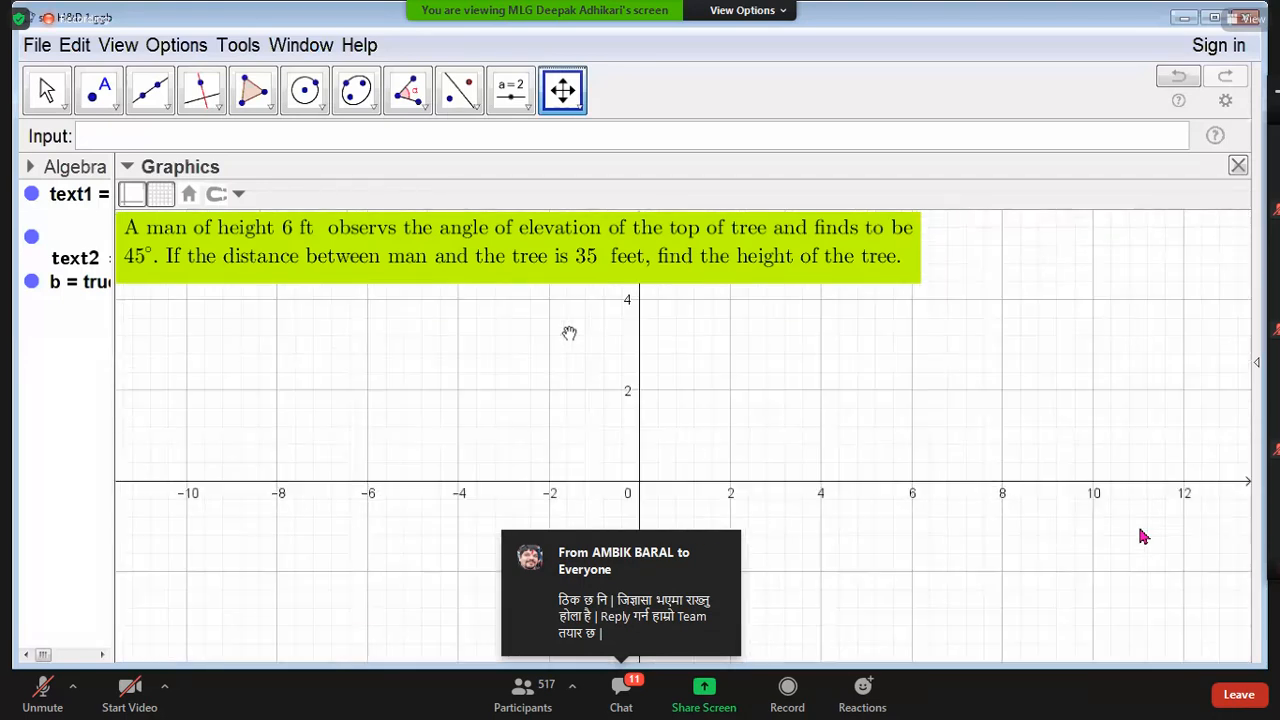
Step: Zoom out the Graphics view until the x-axis spans from about -40 to 70
{"action": "left_click", "coordinate": [580, 106]}
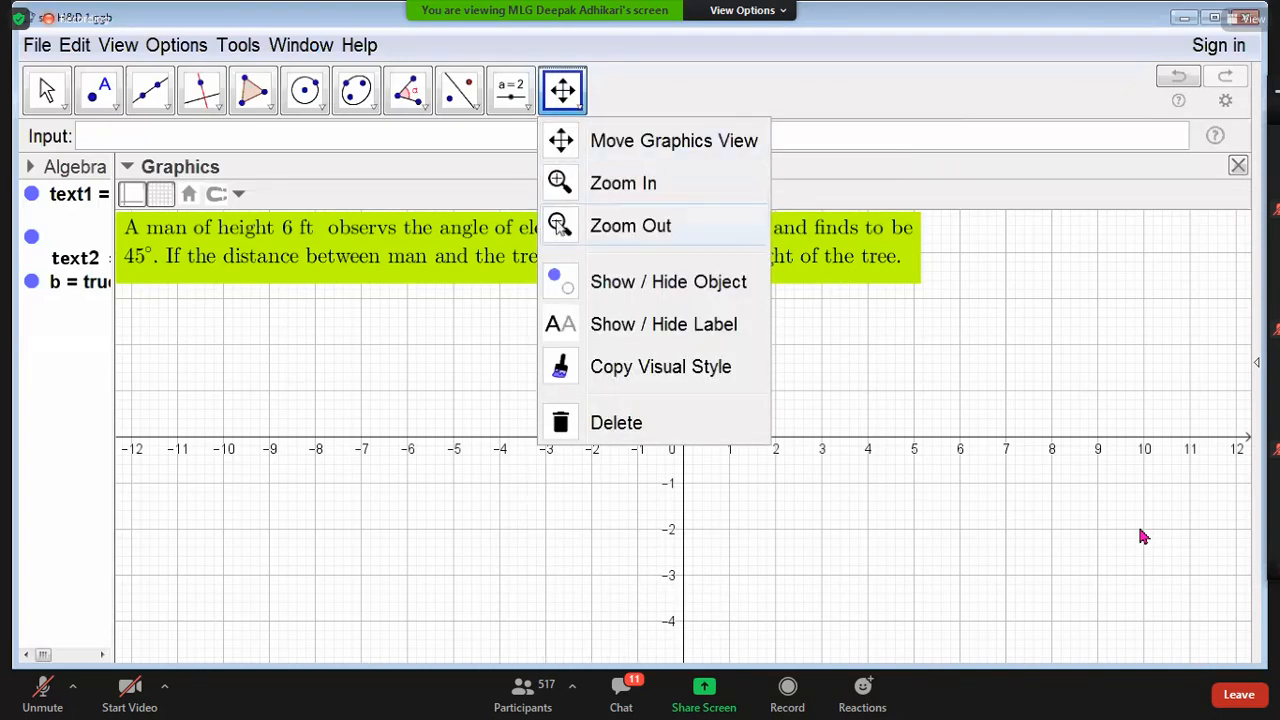
{"action": "left_click", "coordinate": [558, 228]}
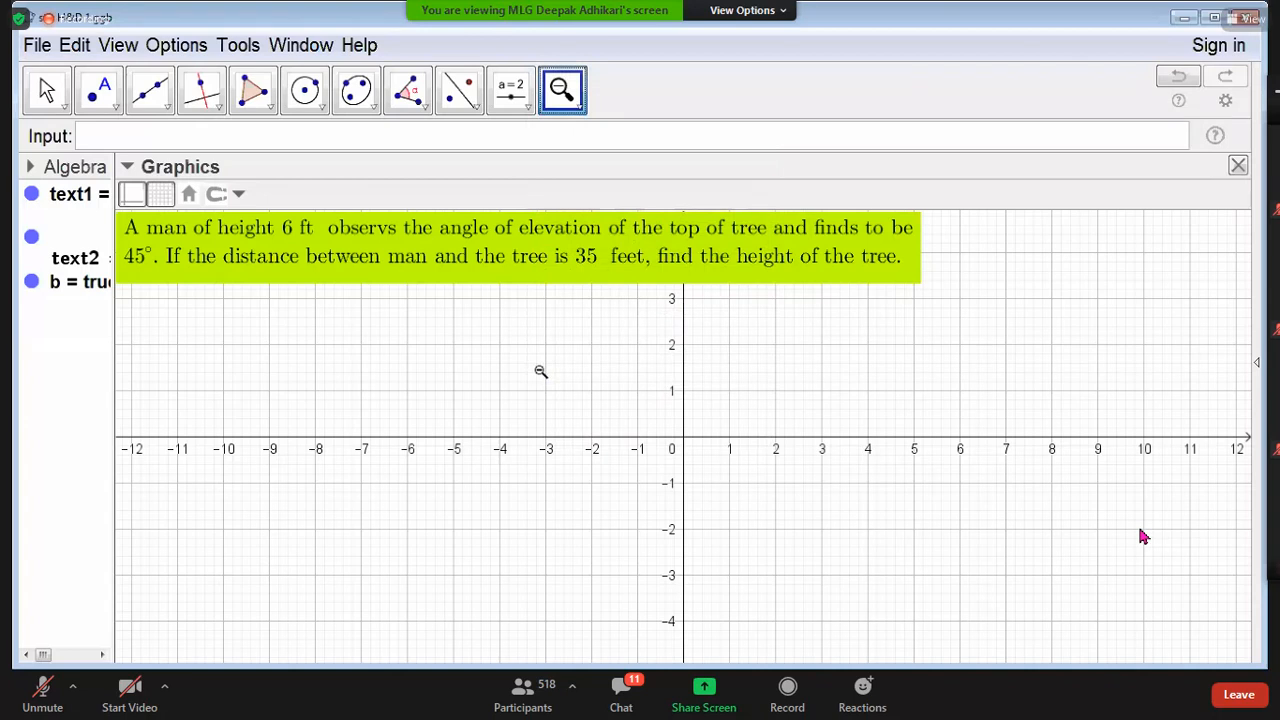
{"action": "left_click", "coordinate": [540, 371]}
{"action": "left_click", "coordinate": [540, 371]}
{"action": "left_click", "coordinate": [540, 371]}
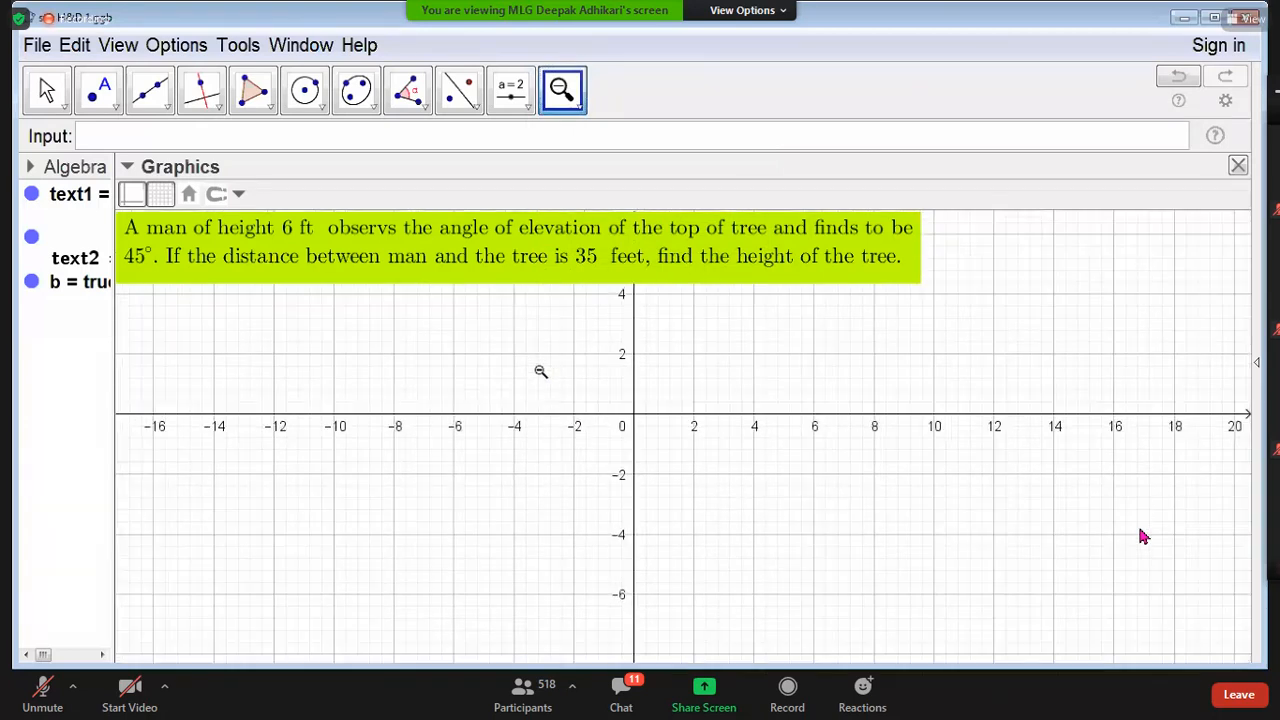
{"action": "left_click", "coordinate": [540, 371]}
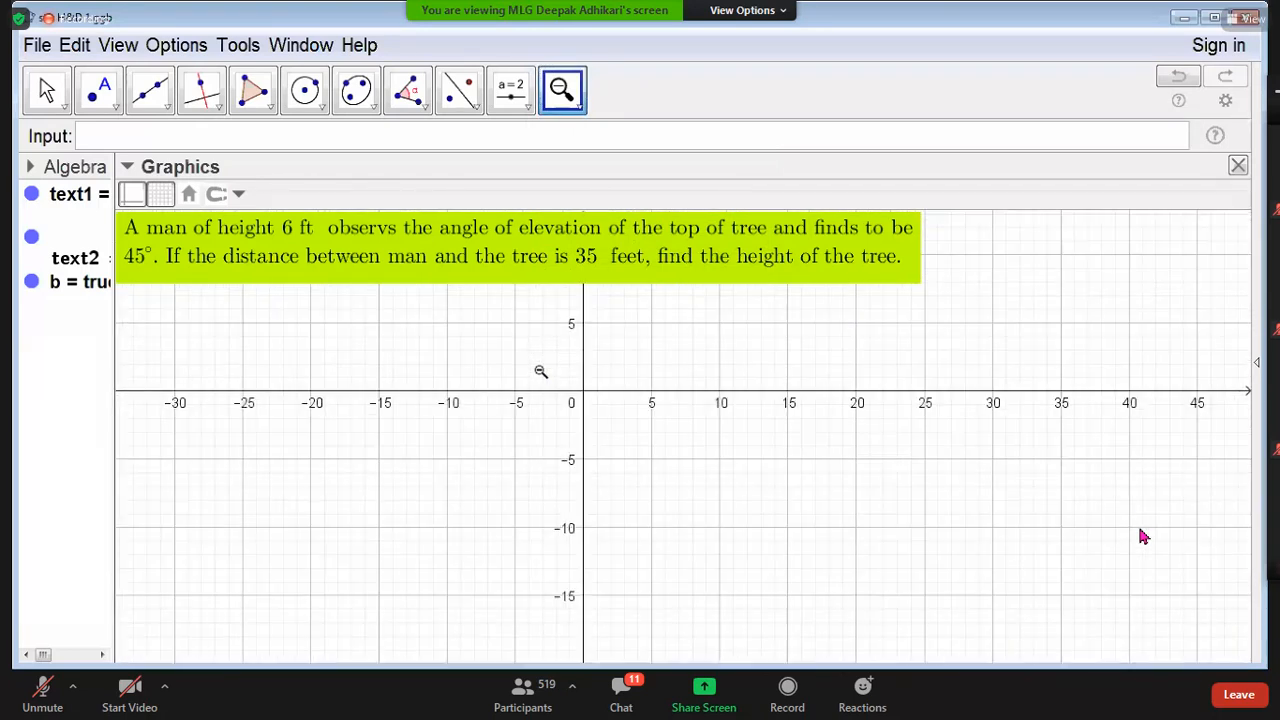
{"action": "left_click", "coordinate": [540, 371]}
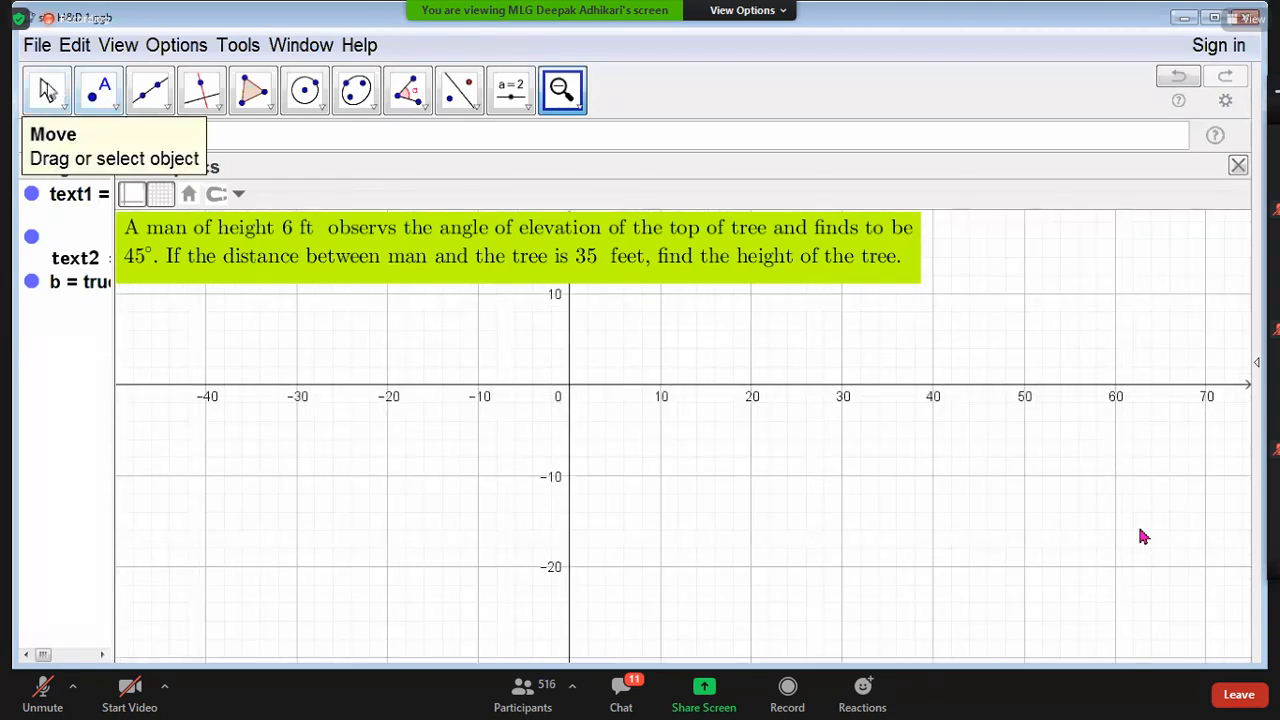
Step: Pan the Graphics view until the x-axis spans from about -75 to 45 and the y-axis shows values above 20
{"action": "left_click", "coordinate": [47, 90]}
{"action": "left_click_drag", "start_coordinate": [470, 458], "coordinate": [754, 551]}
{"action": "left_click_drag", "start_coordinate": [693, 365], "coordinate": [680, 400]}
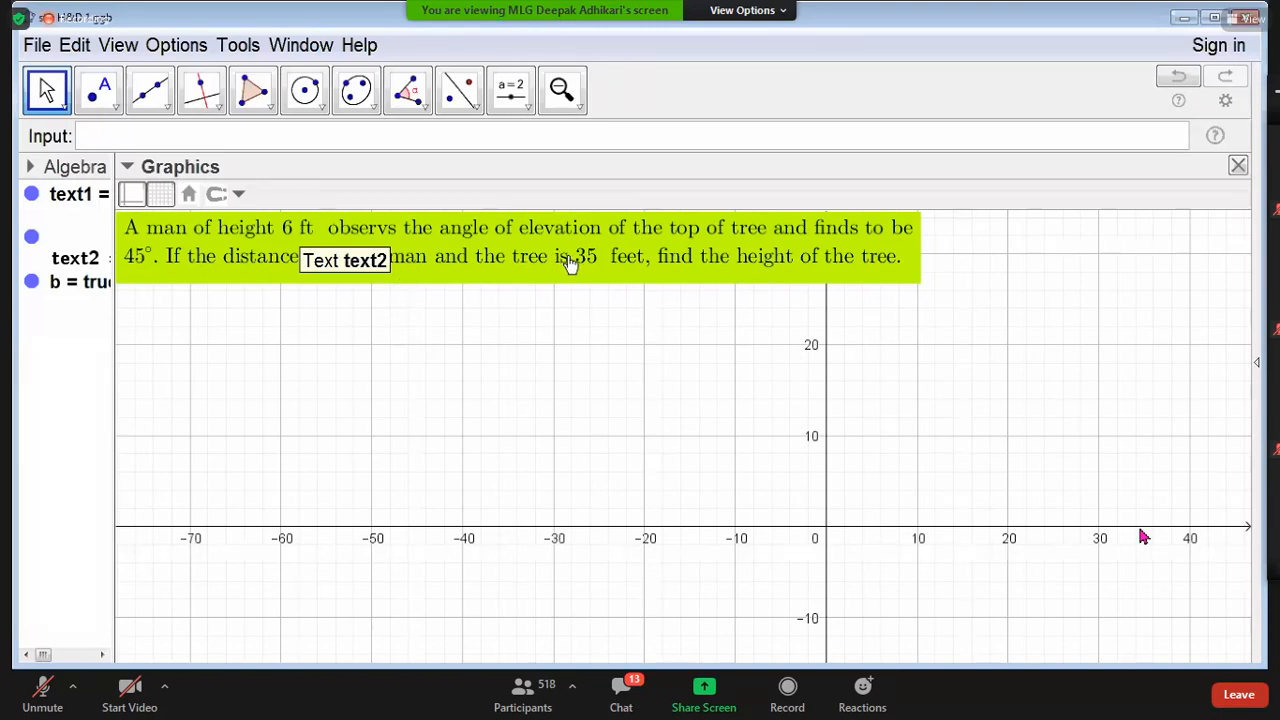
Step: Create a number slider named a below the problem text, ranging from 0 to 6 with an increment of 0.01
{"action": "left_click", "coordinate": [529, 109]}
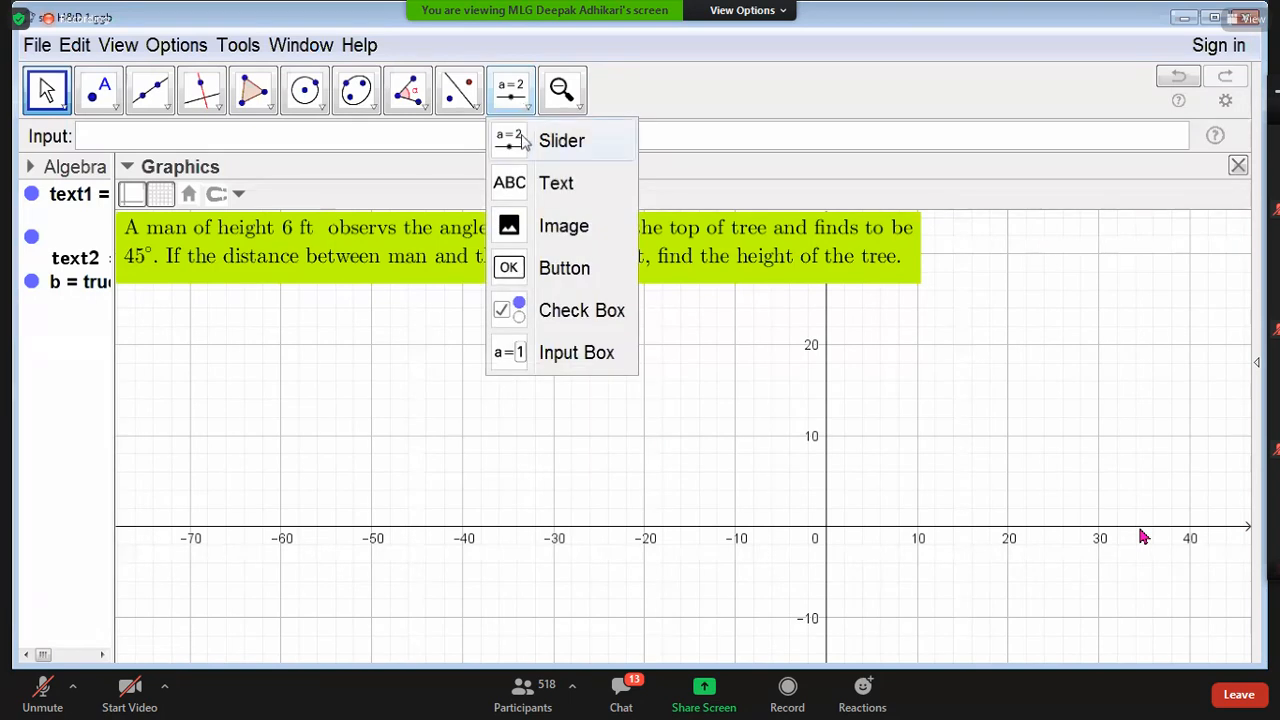
{"action": "left_click", "coordinate": [521, 143]}
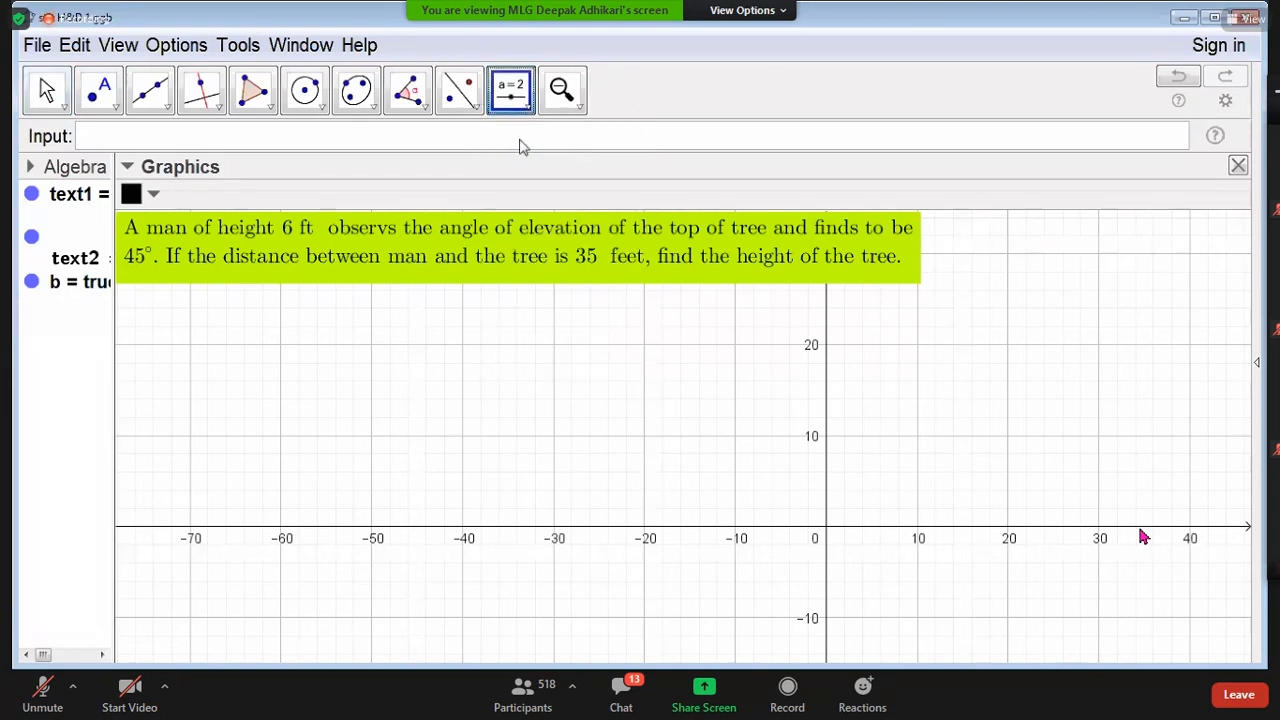
{"action": "left_click", "coordinate": [488, 322]}
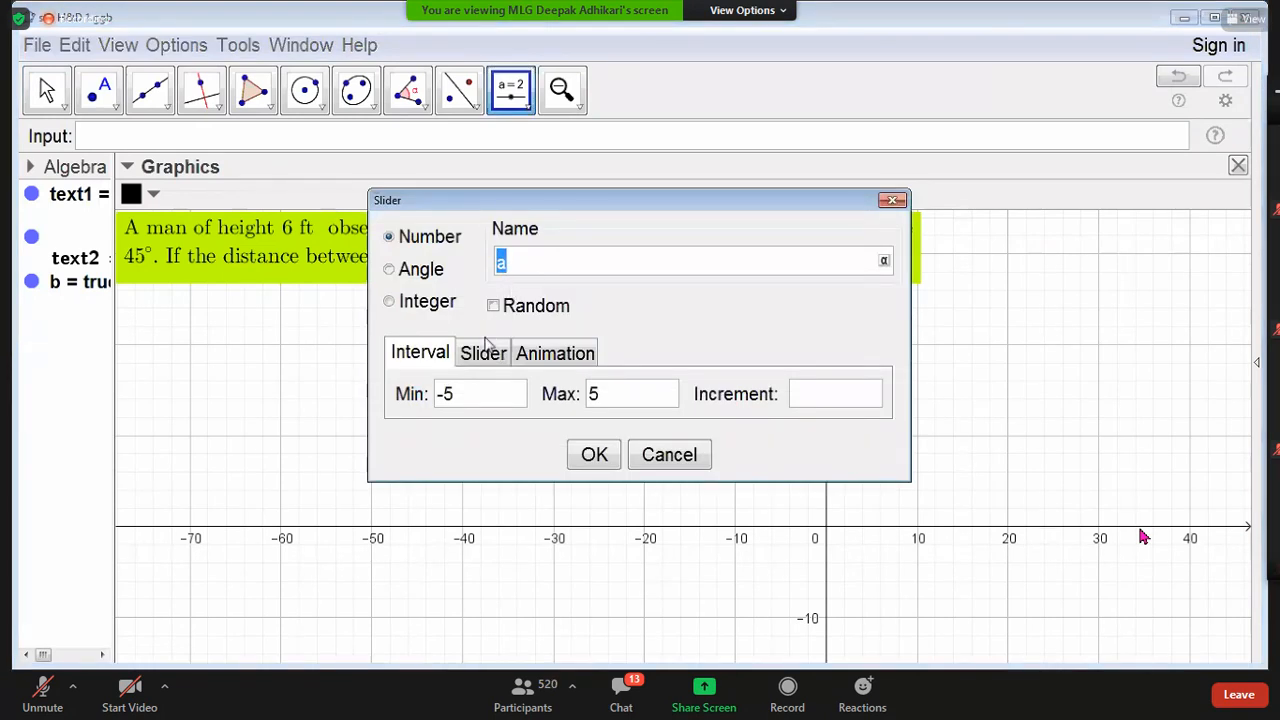
{"action": "left_click", "coordinate": [466, 396]}
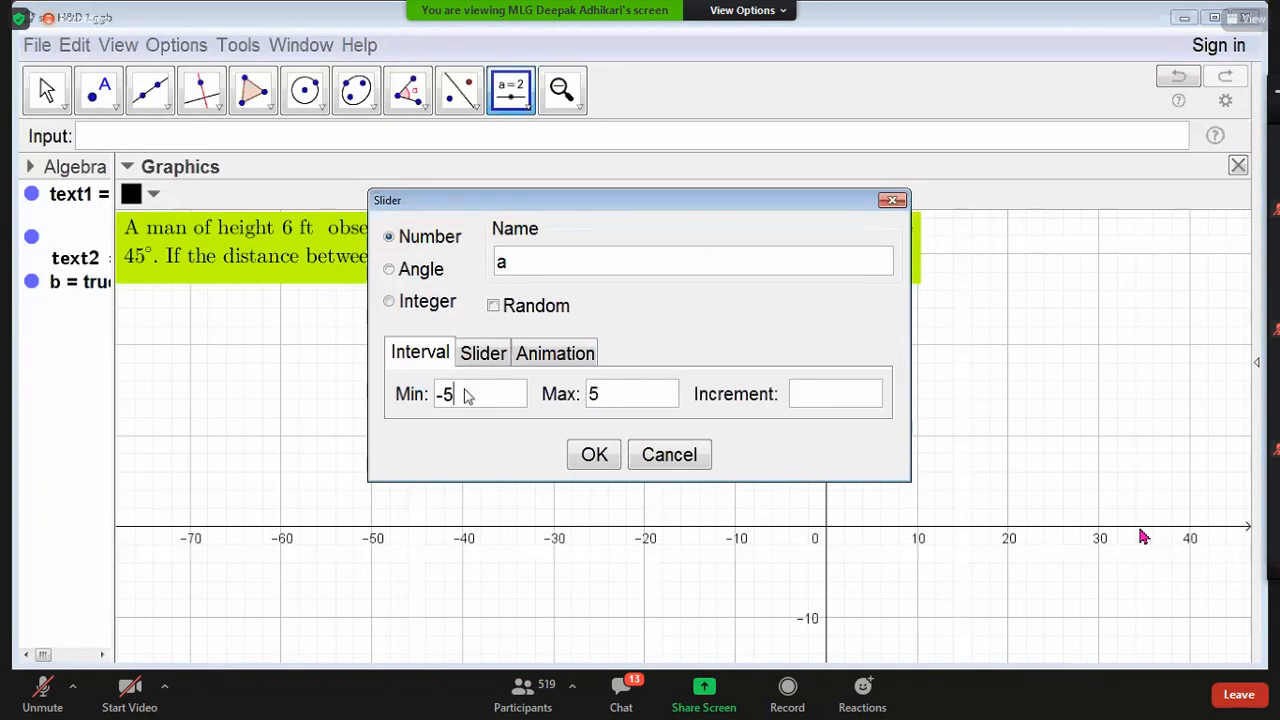
{"action": "key", "text": "BackSpace"}
{"action": "key", "text": "BackSpace"}
{"action": "type", "text": "0"}
{"action": "left_click", "coordinate": [607, 396]}
{"action": "key", "text": "BackSpace"}
{"action": "type", "text": "6"}
{"action": "left_click", "coordinate": [811, 402]}
{"action": "type", "text": "0.01"}
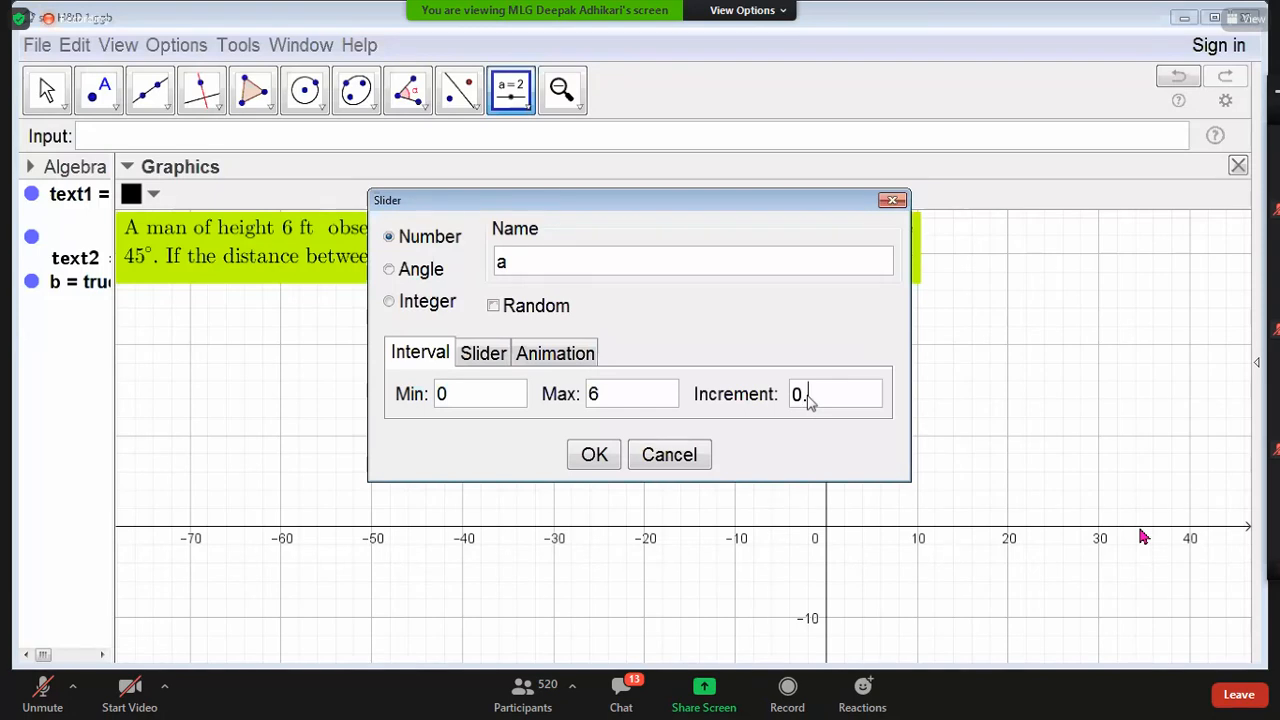
{"action": "left_click", "coordinate": [592, 456]}
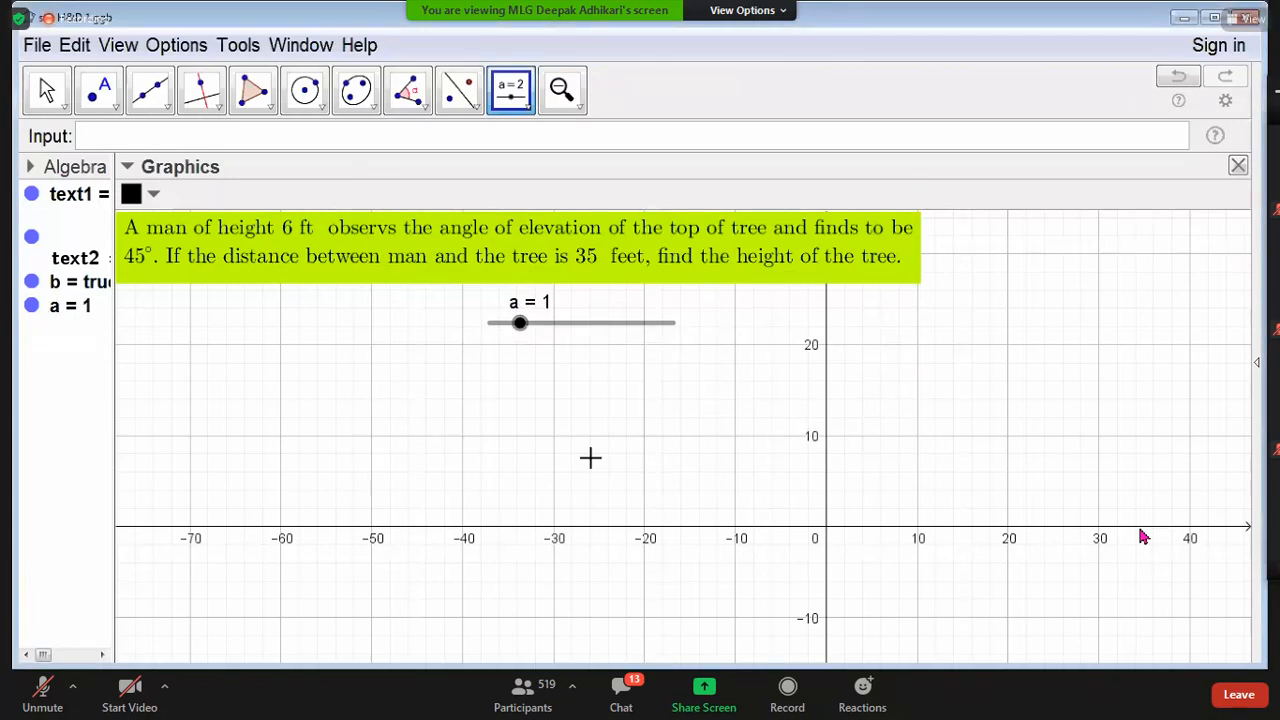
Step: Create a number slider named d beneath slider a, ranging from 0 to 100 with an increment of 0.01
{"action": "left_click", "coordinate": [497, 357]}
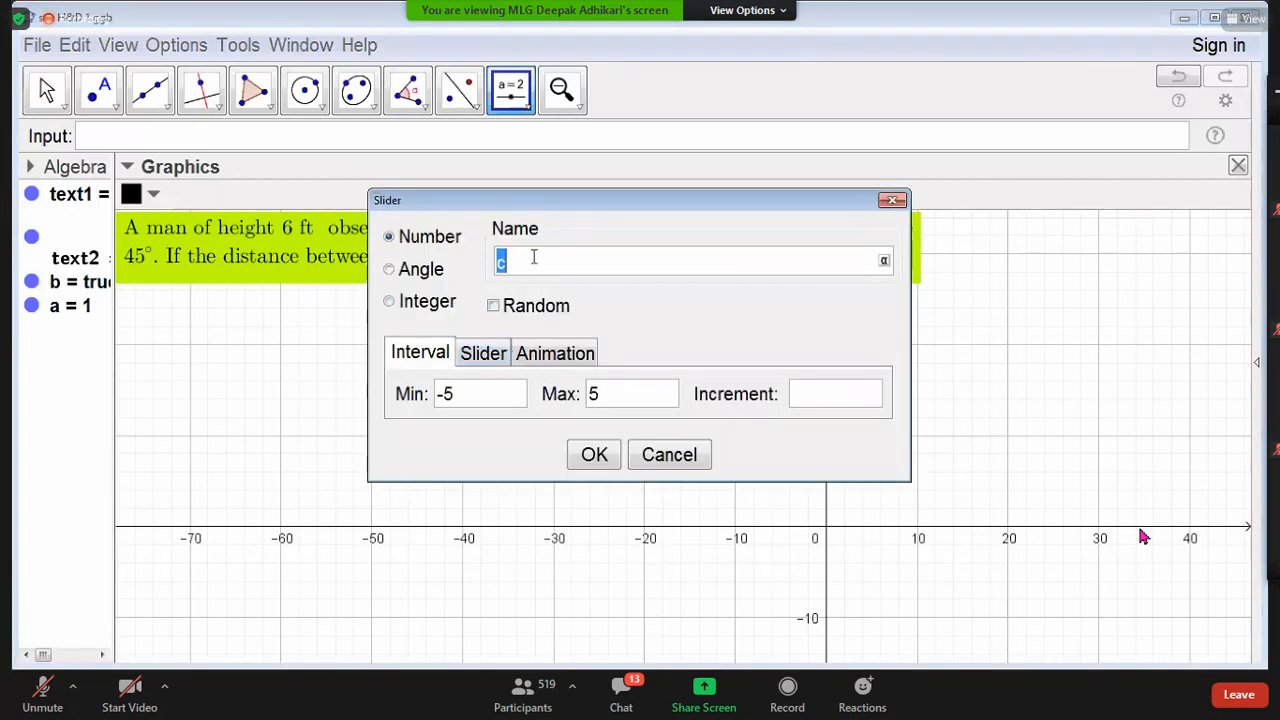
{"action": "type", "text": "d"}
{"action": "left_click", "coordinate": [460, 405]}
{"action": "key", "text": "BackSpace"}
{"action": "key", "text": "BackSpace"}
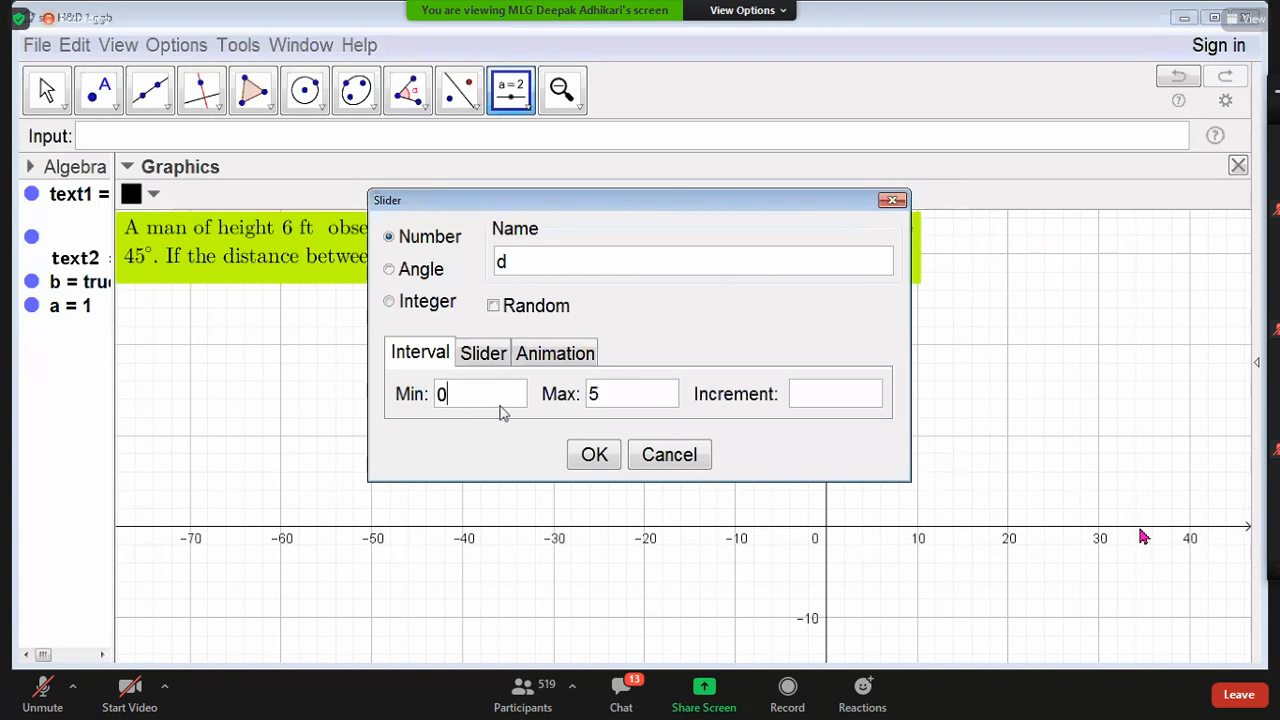
{"action": "left_click", "coordinate": [607, 399]}
{"action": "type", "text": "100"}
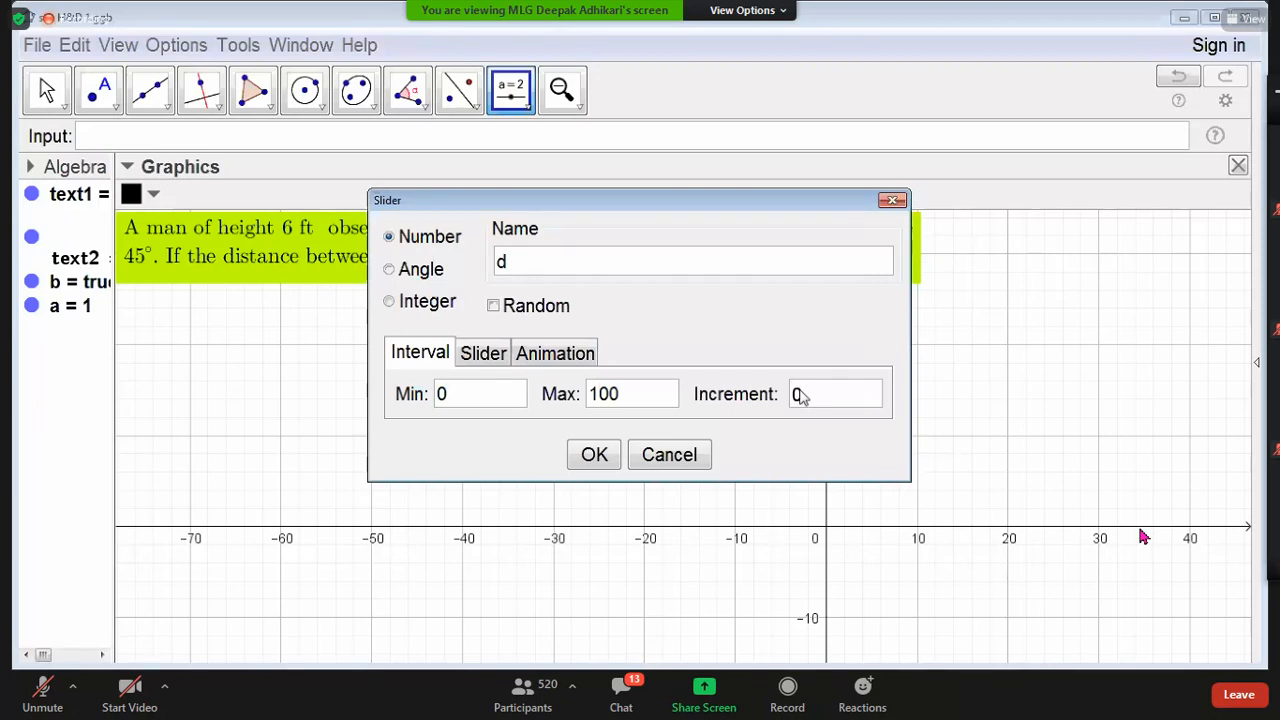
{"action": "left_click", "coordinate": [803, 397]}
{"action": "type", "text": "0.01"}
{"action": "left_click", "coordinate": [601, 455]}
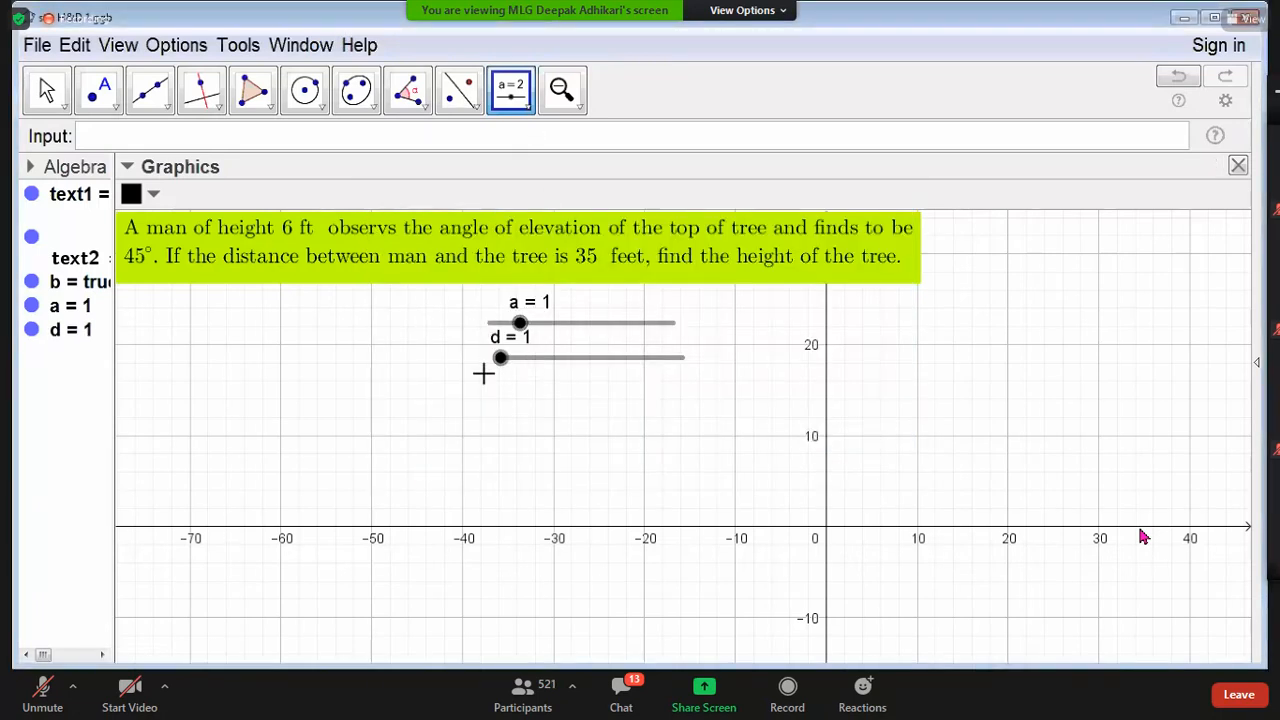
Step: Create an angle slider α beneath slider d, with the maximum set to 89°
{"action": "left_click", "coordinate": [495, 403]}
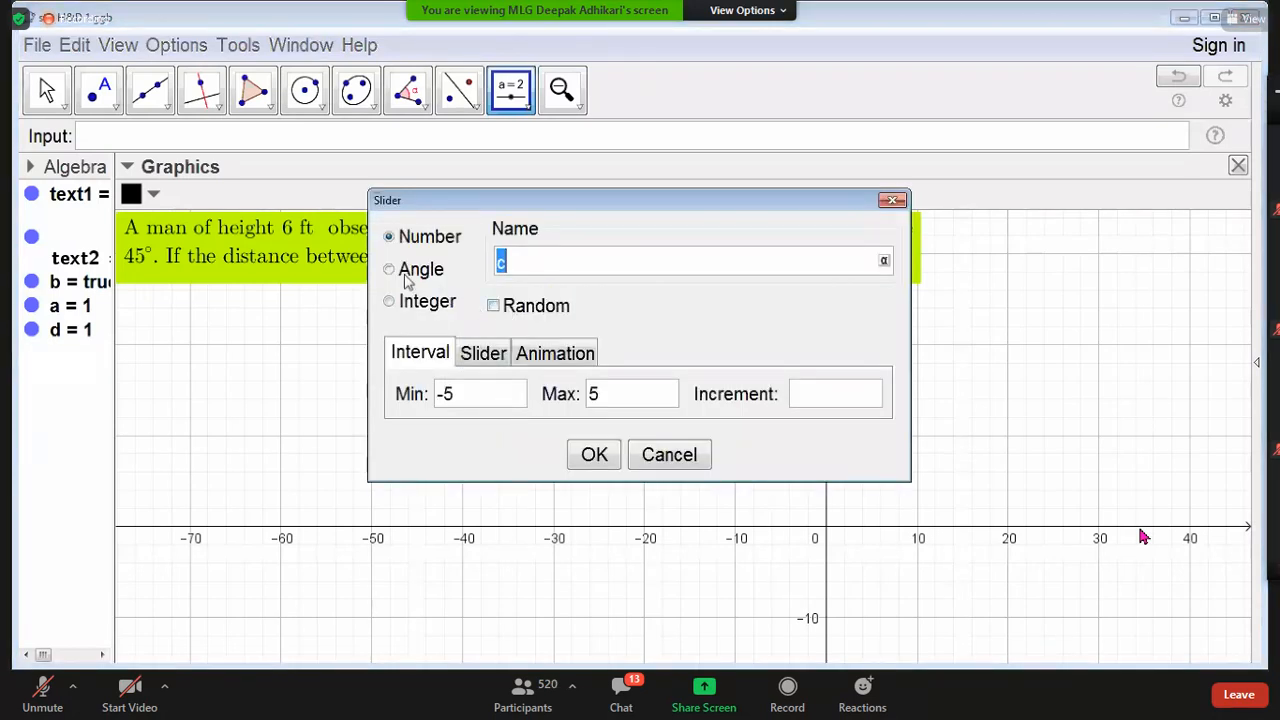
{"action": "left_click", "coordinate": [390, 270]}
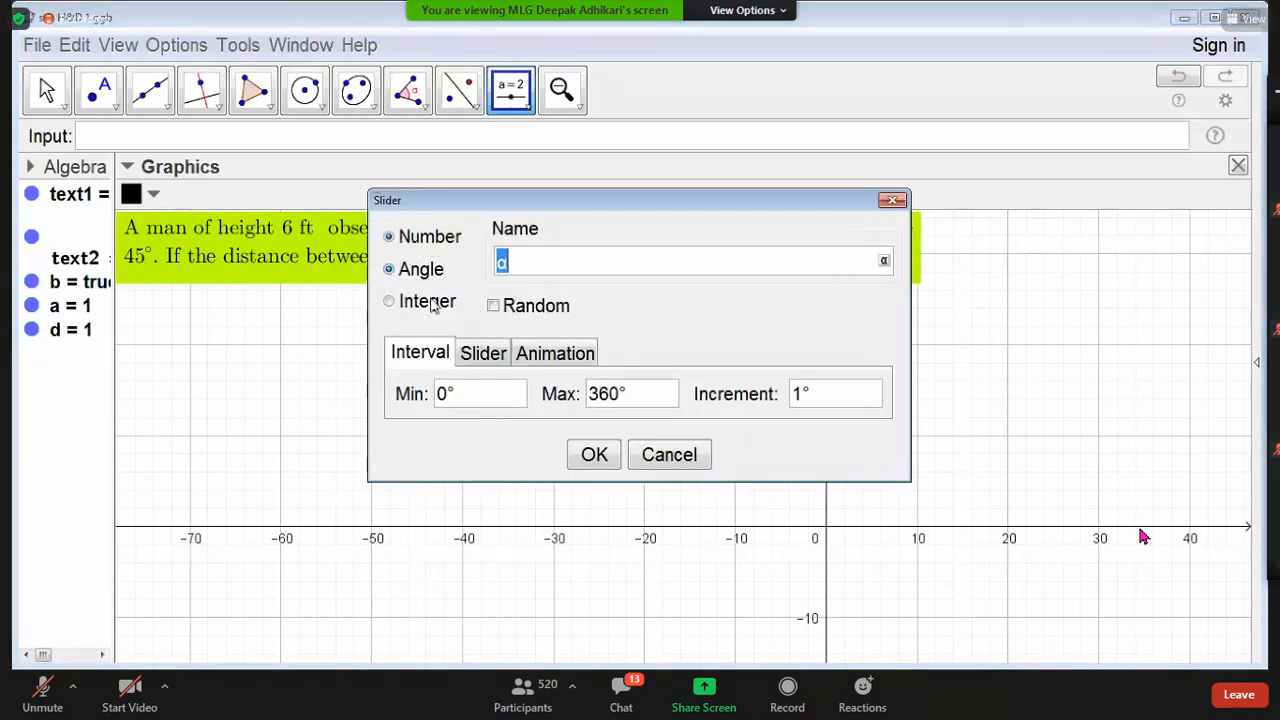
{"action": "left_click", "coordinate": [620, 397]}
{"action": "key", "text": "BackSpace"}
{"action": "key", "text": "BackSpace"}
{"action": "key", "text": "BackSpace"}
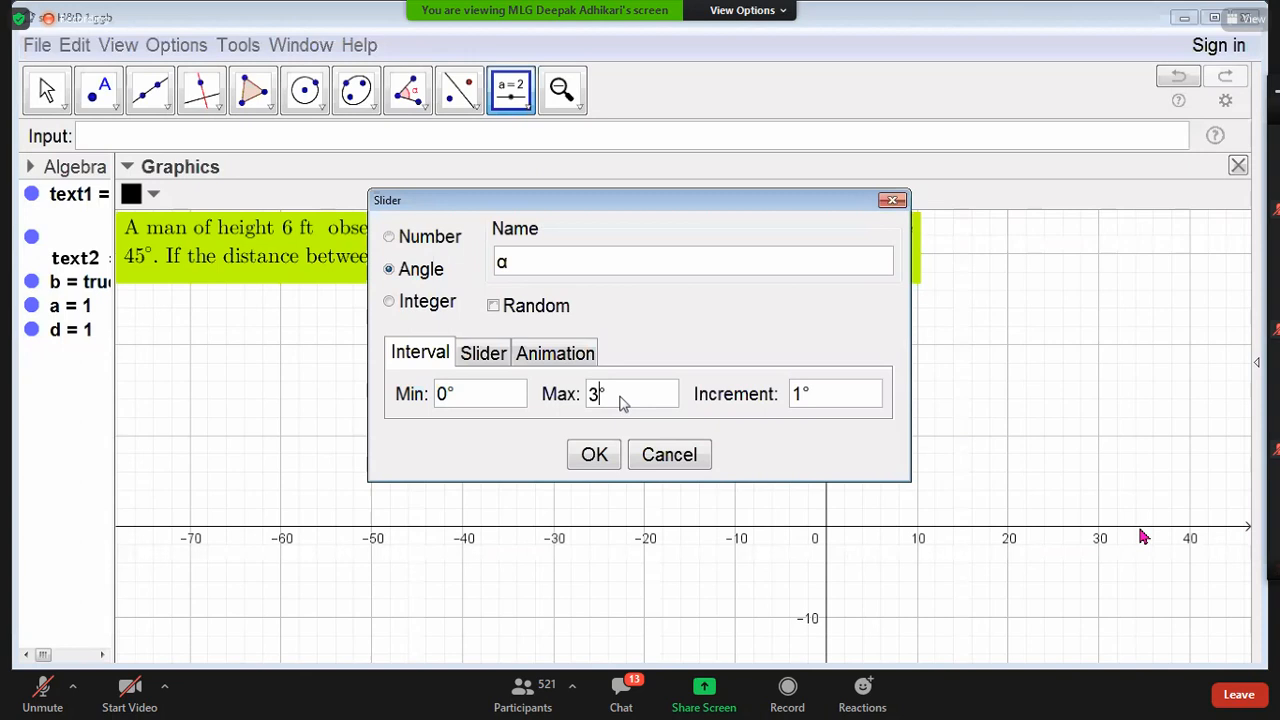
{"action": "type", "text": "89"}
{"action": "left_click", "coordinate": [594, 458]}
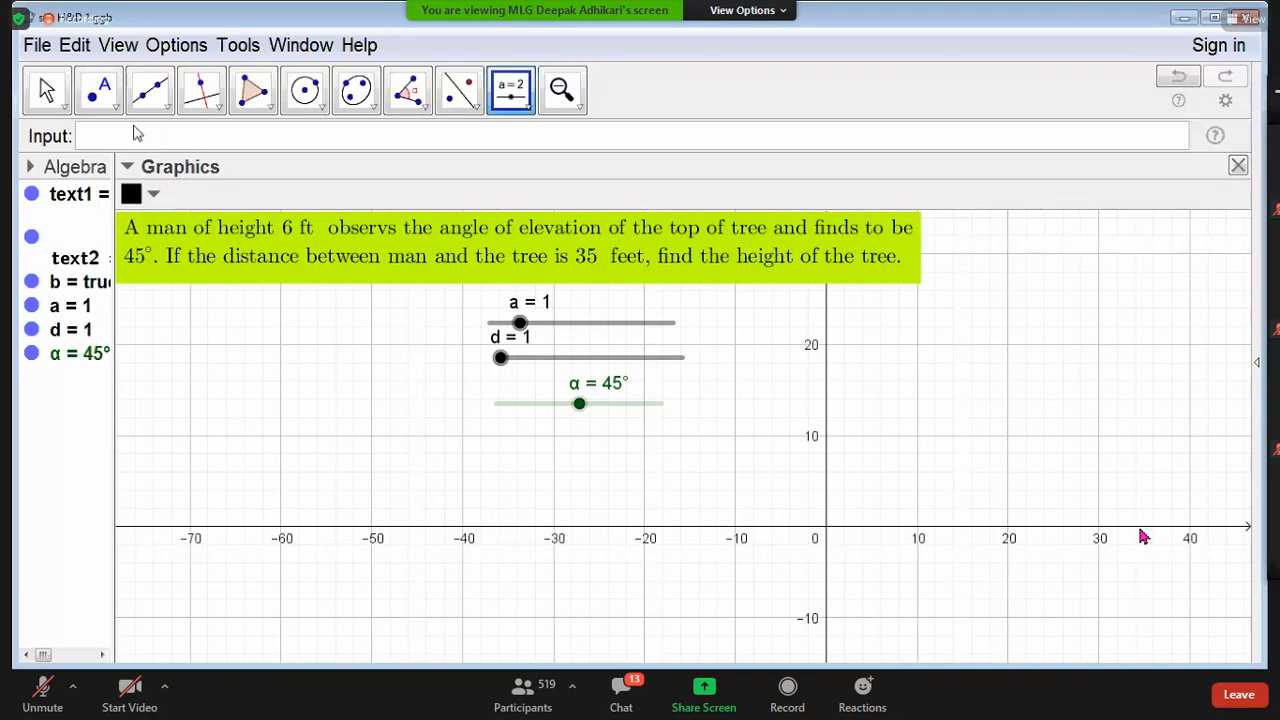
Step: Plot a point at the origin by entering the coordinates (0,0)
{"action": "left_click", "coordinate": [46, 90]}
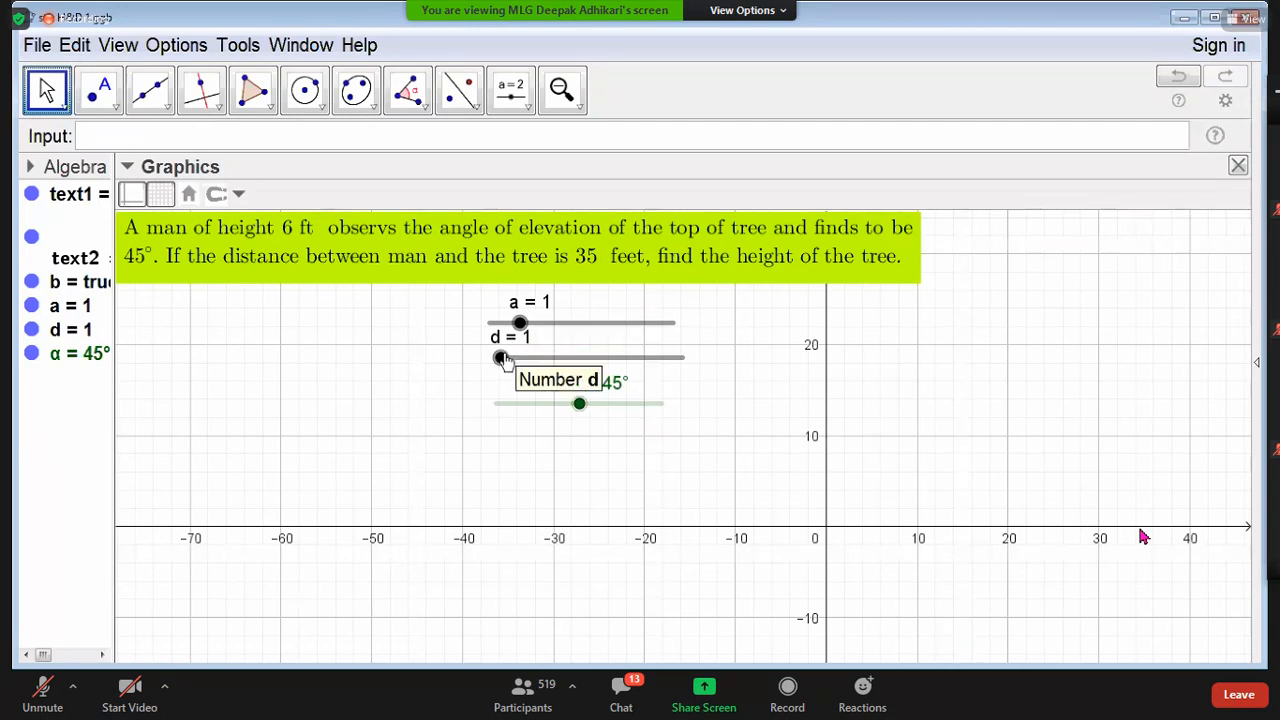
{"action": "left_click", "coordinate": [153, 138]}
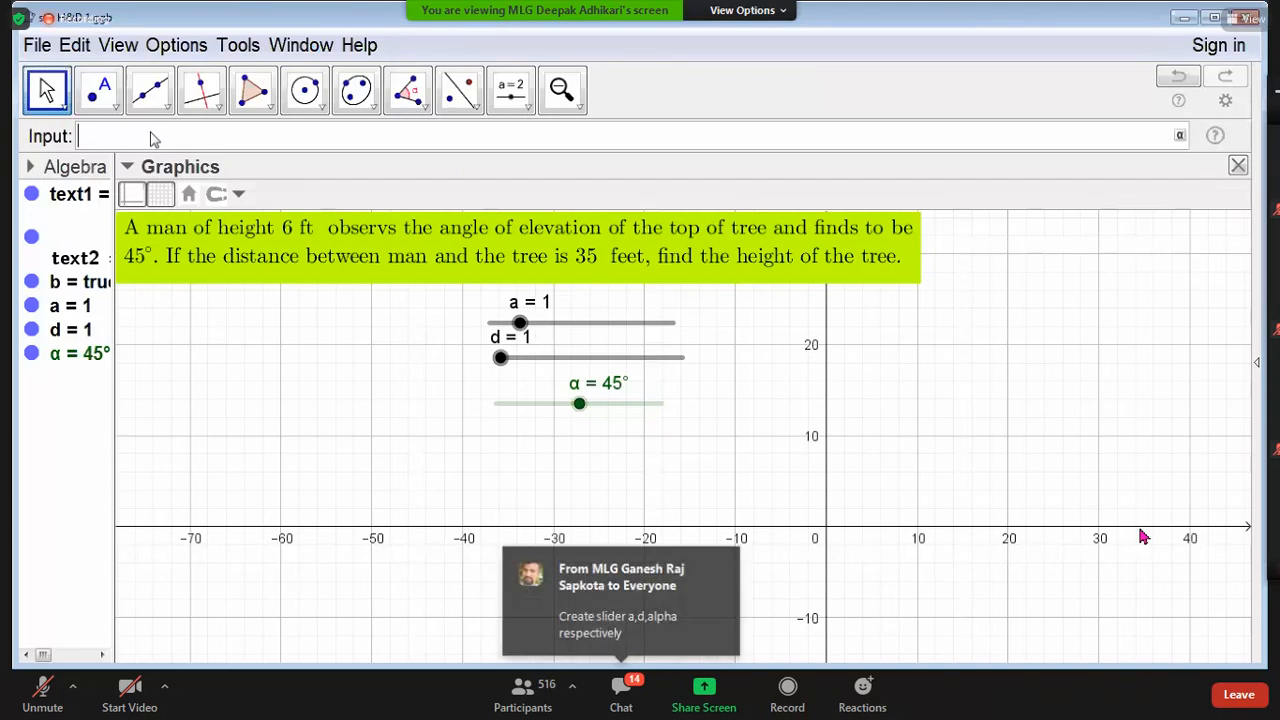
{"action": "type", "text": "("}
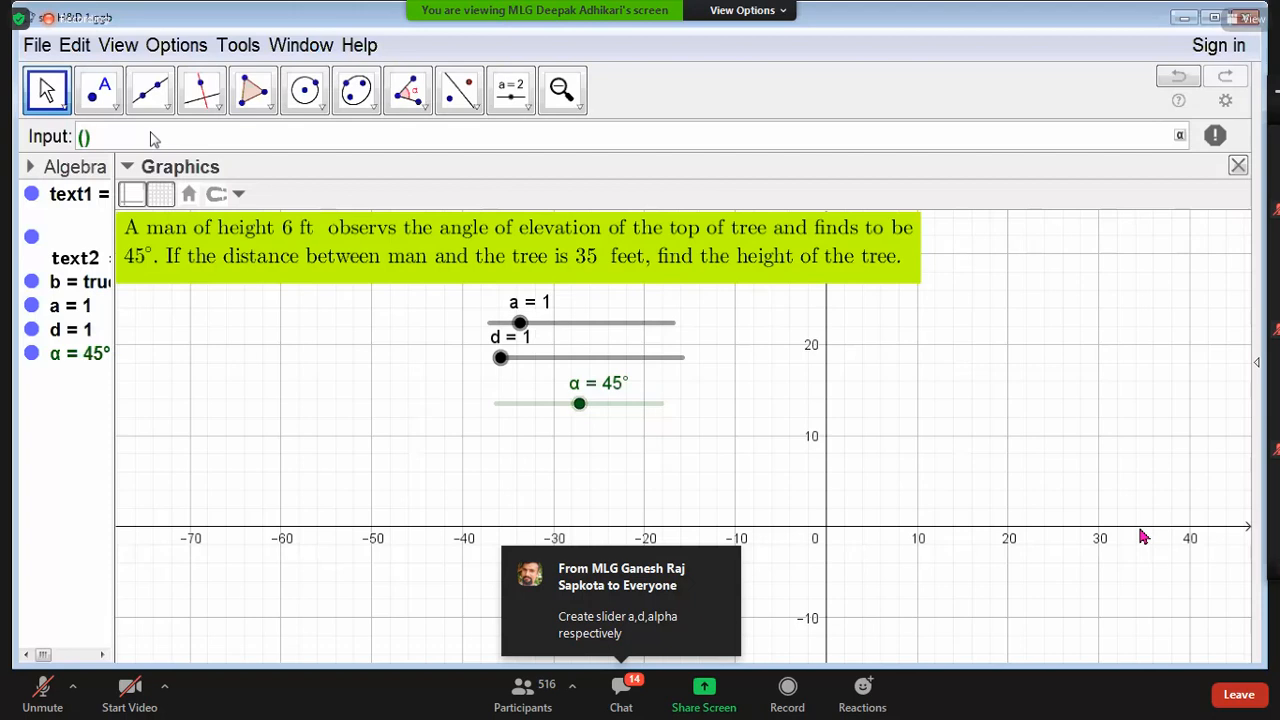
{"action": "type", "text": "0,0"}
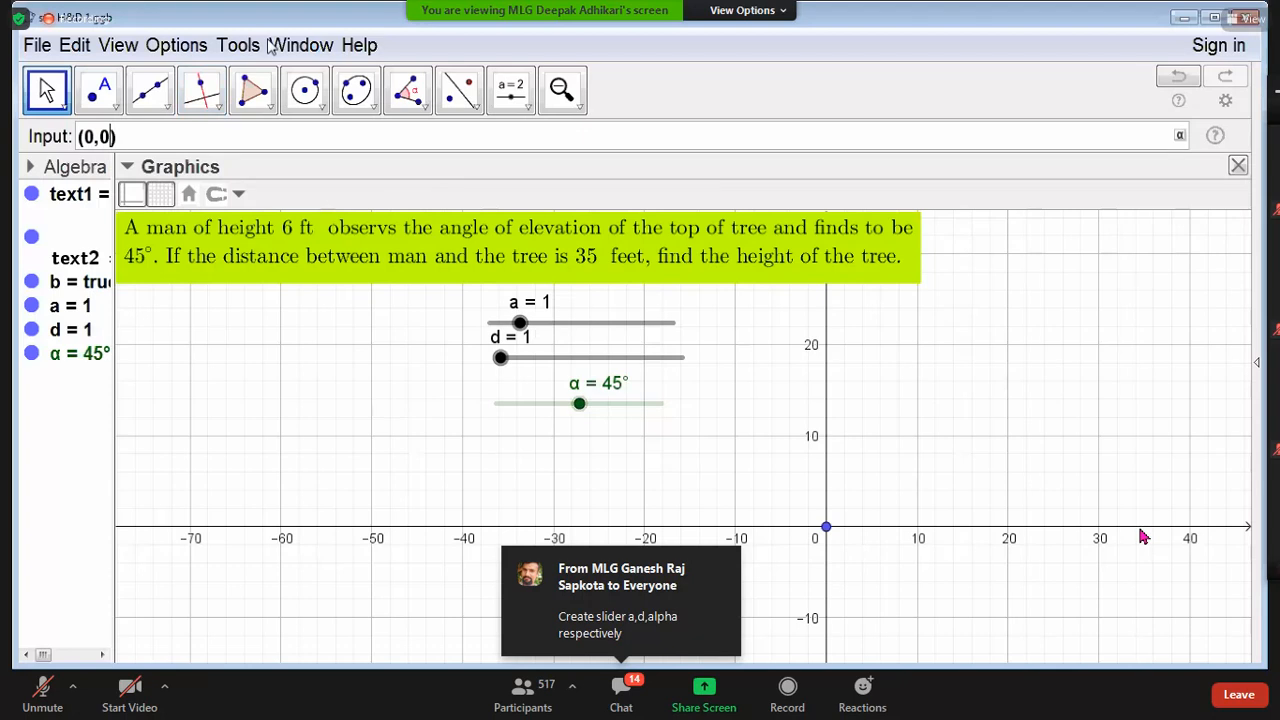
{"action": "key", "text": "Return"}
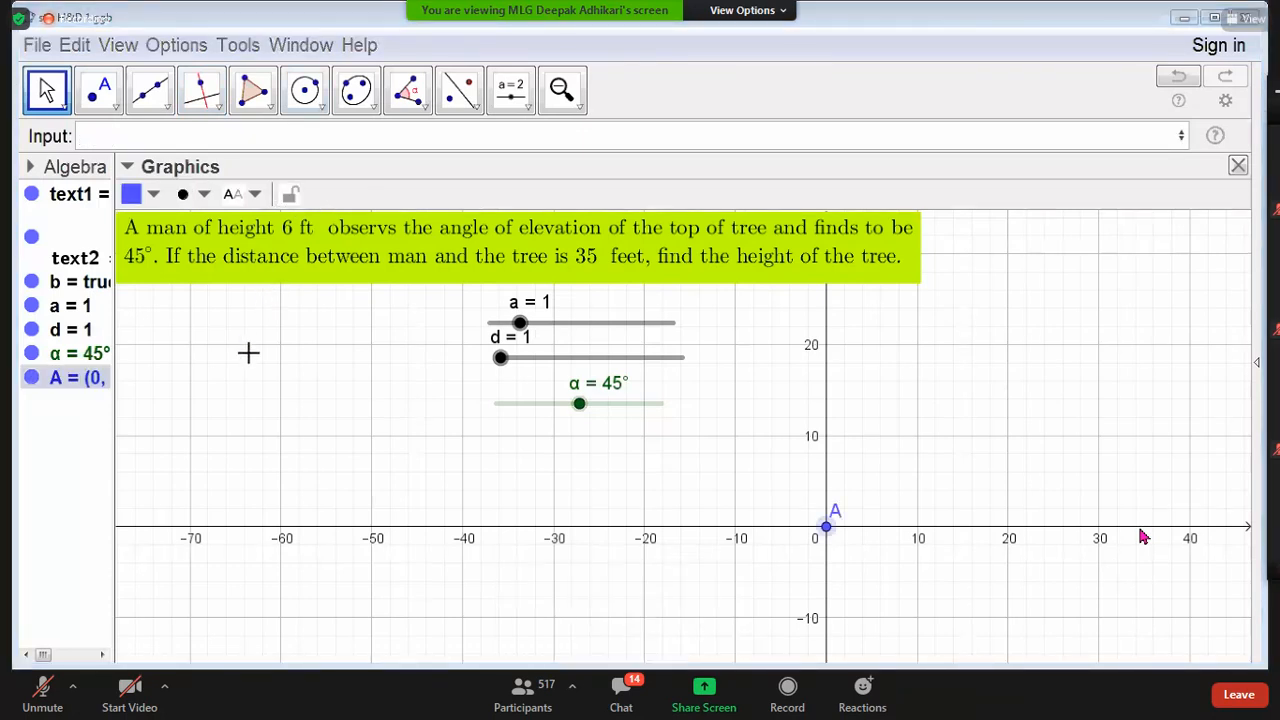
{"action": "left_click", "coordinate": [425, 453]}
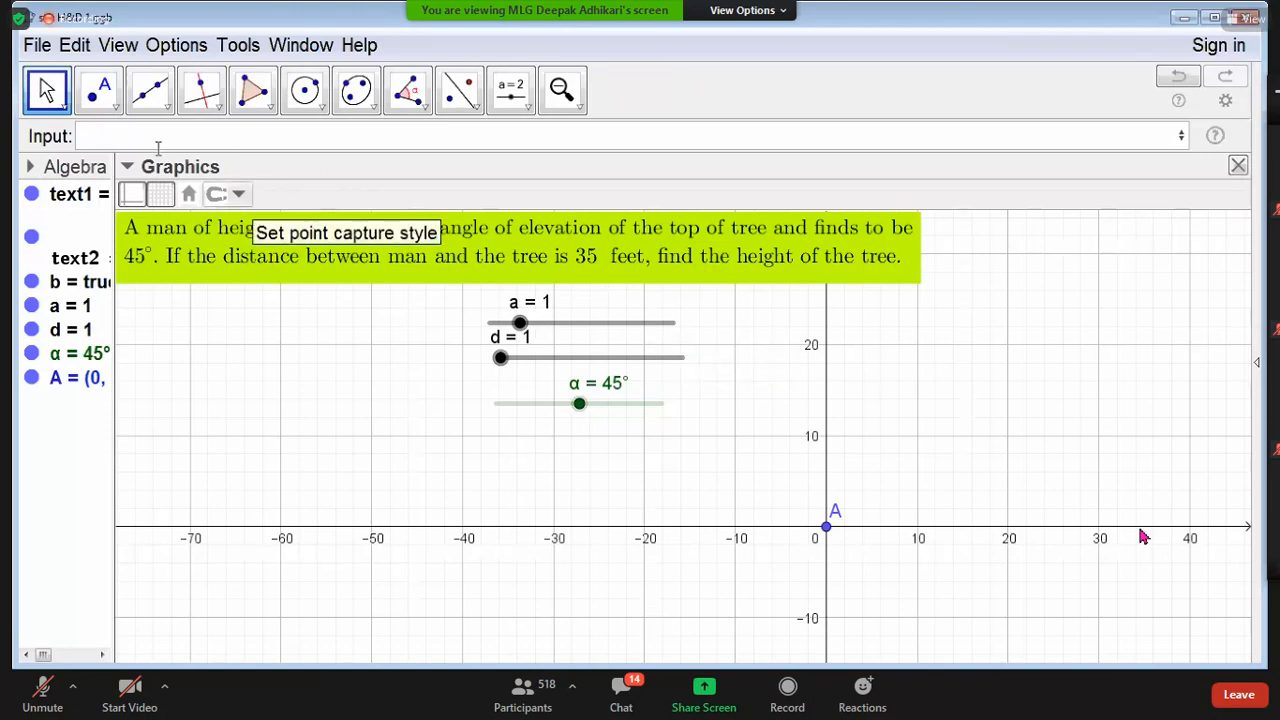
Step: Plot a point at (0,a) for the top of the man and set slider a to 3.51
{"action": "left_click", "coordinate": [131, 129]}
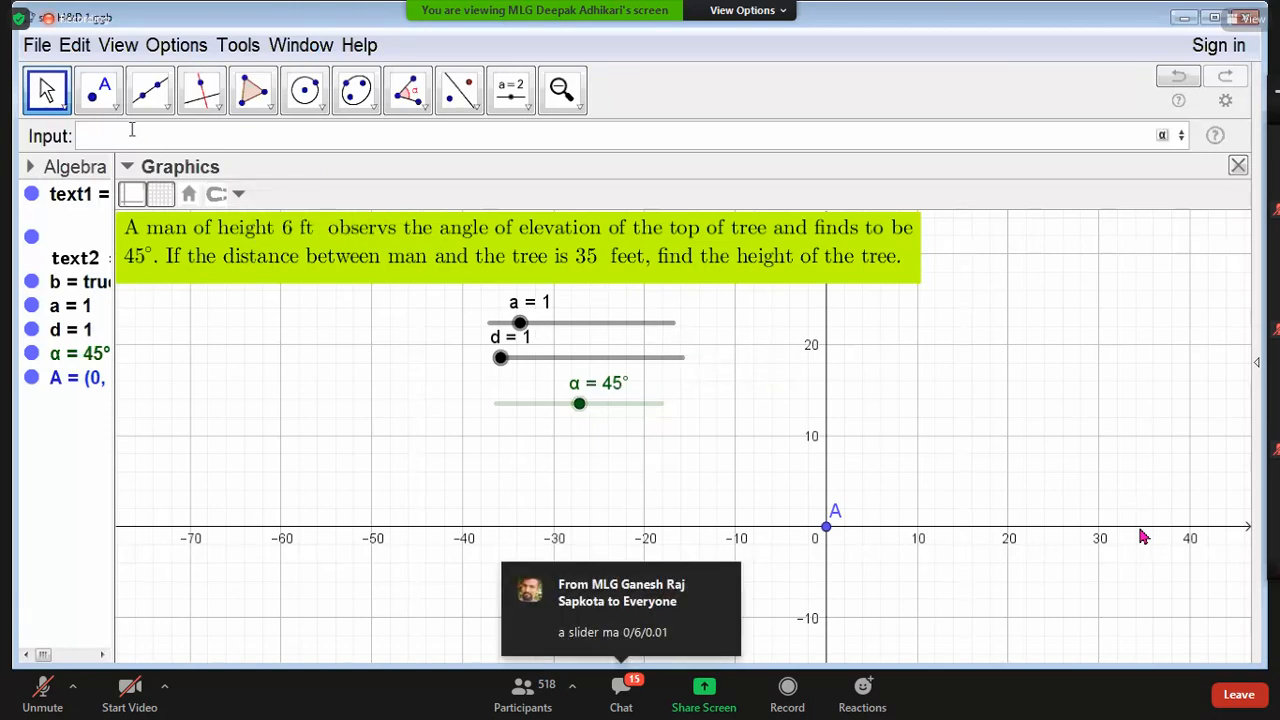
{"action": "type", "text": "(0,a"}
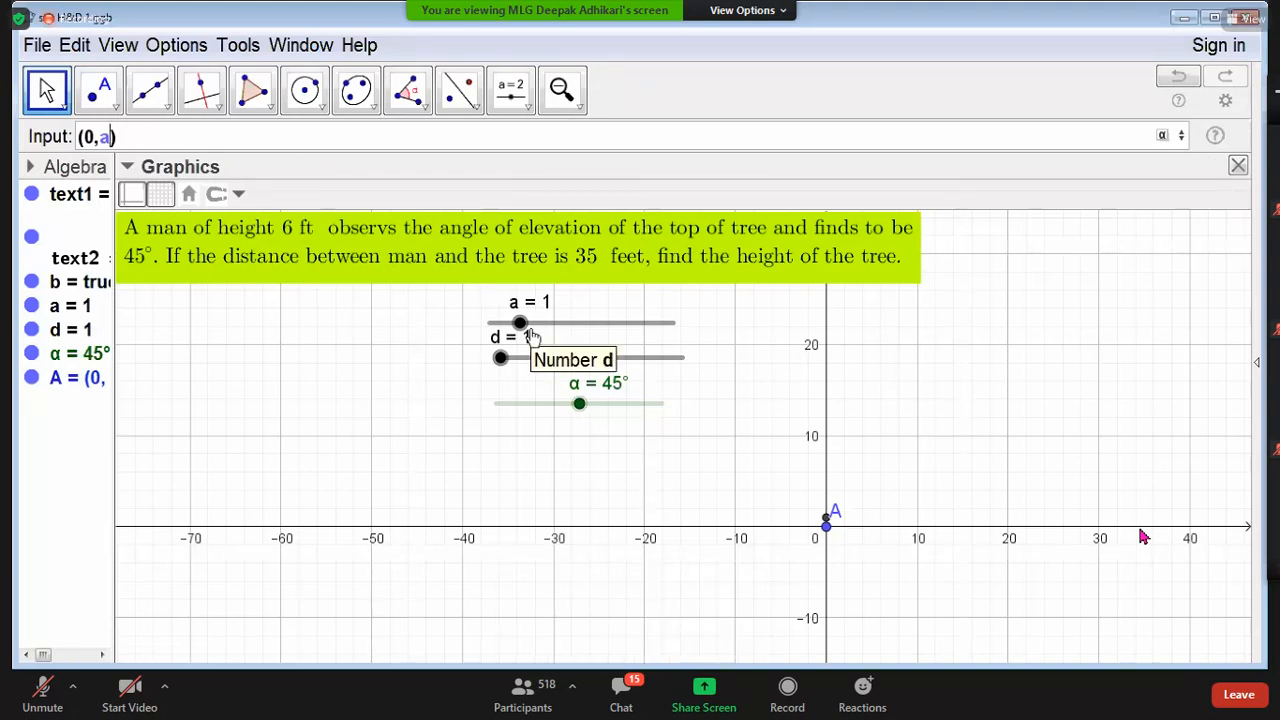
{"action": "key", "text": "Return"}
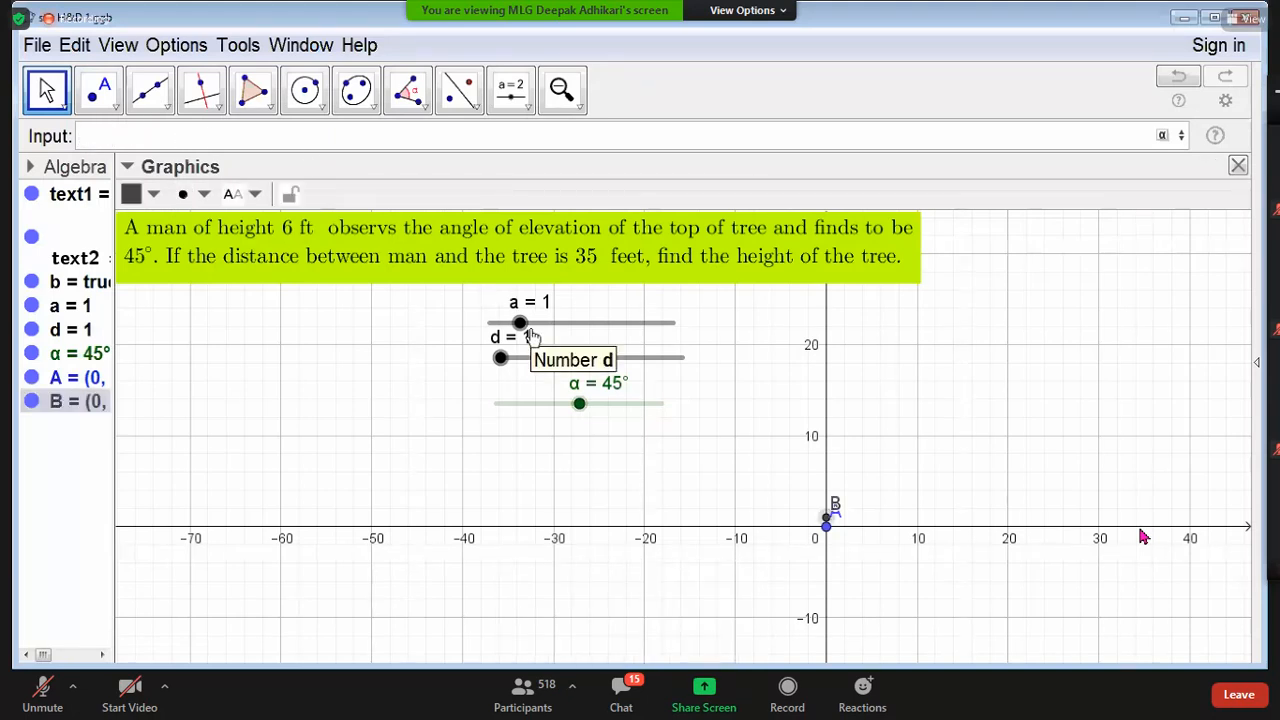
{"action": "right_click", "coordinate": [613, 331]}
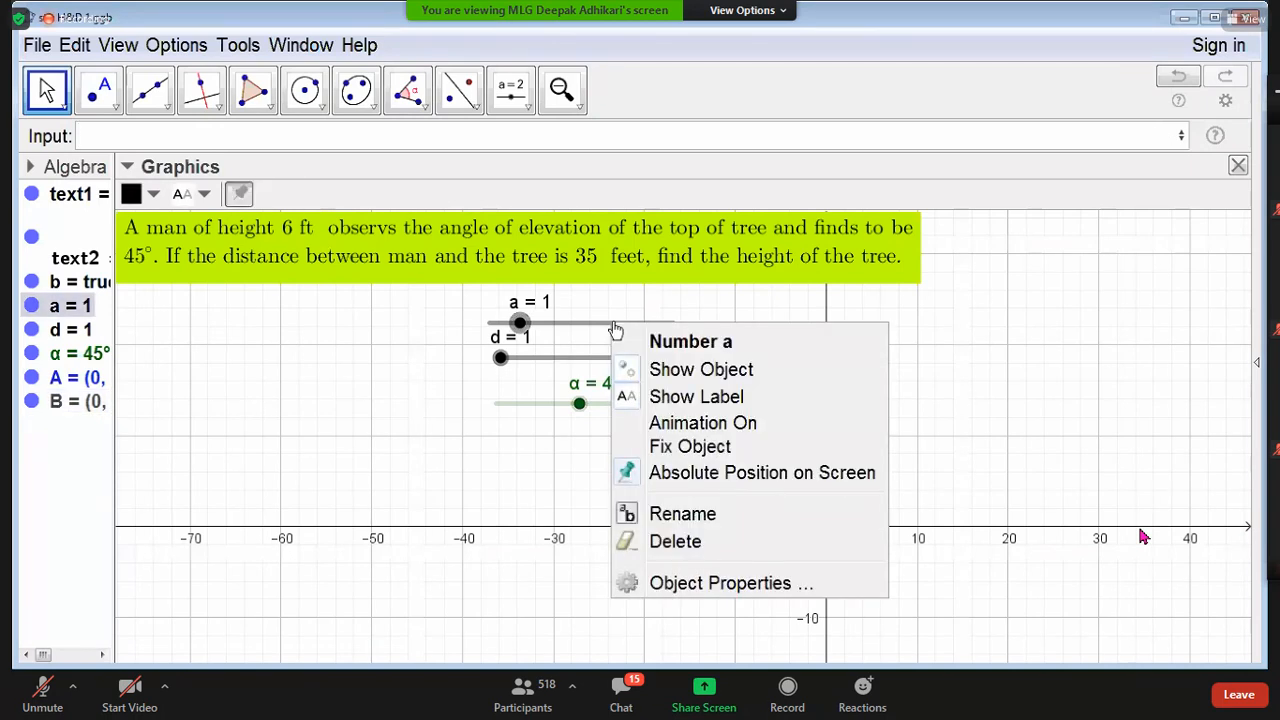
{"action": "left_click", "coordinate": [395, 458]}
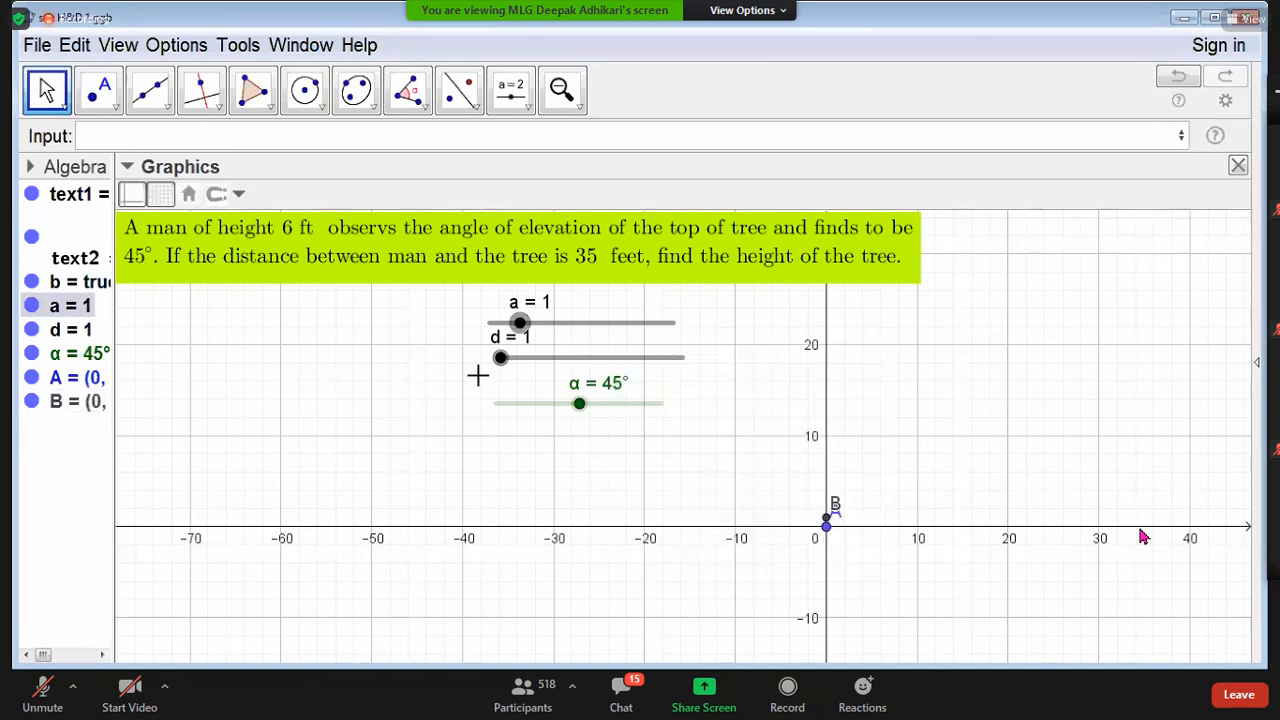
{"action": "left_click_drag", "start_coordinate": [566, 331], "coordinate": [597, 322]}
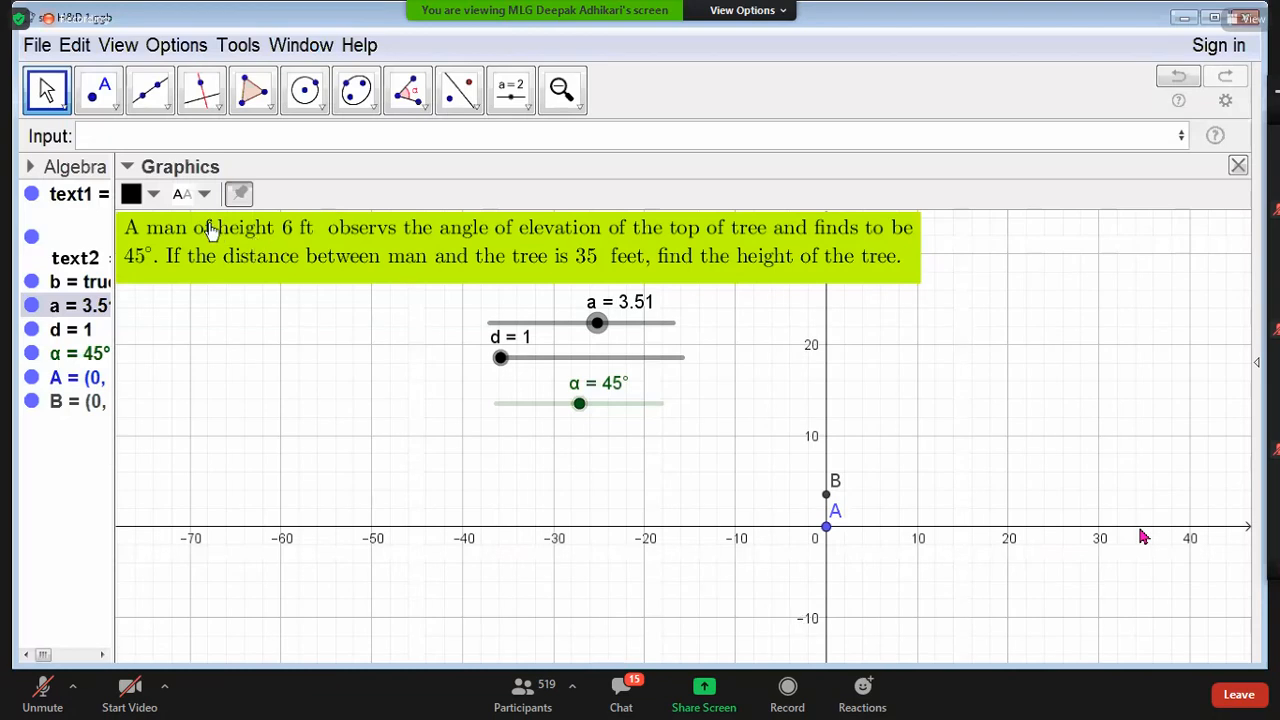
Step: Plot a point at (d,0) for the foot of the tree and set slider d to 26.5
{"action": "left_click", "coordinate": [102, 135]}
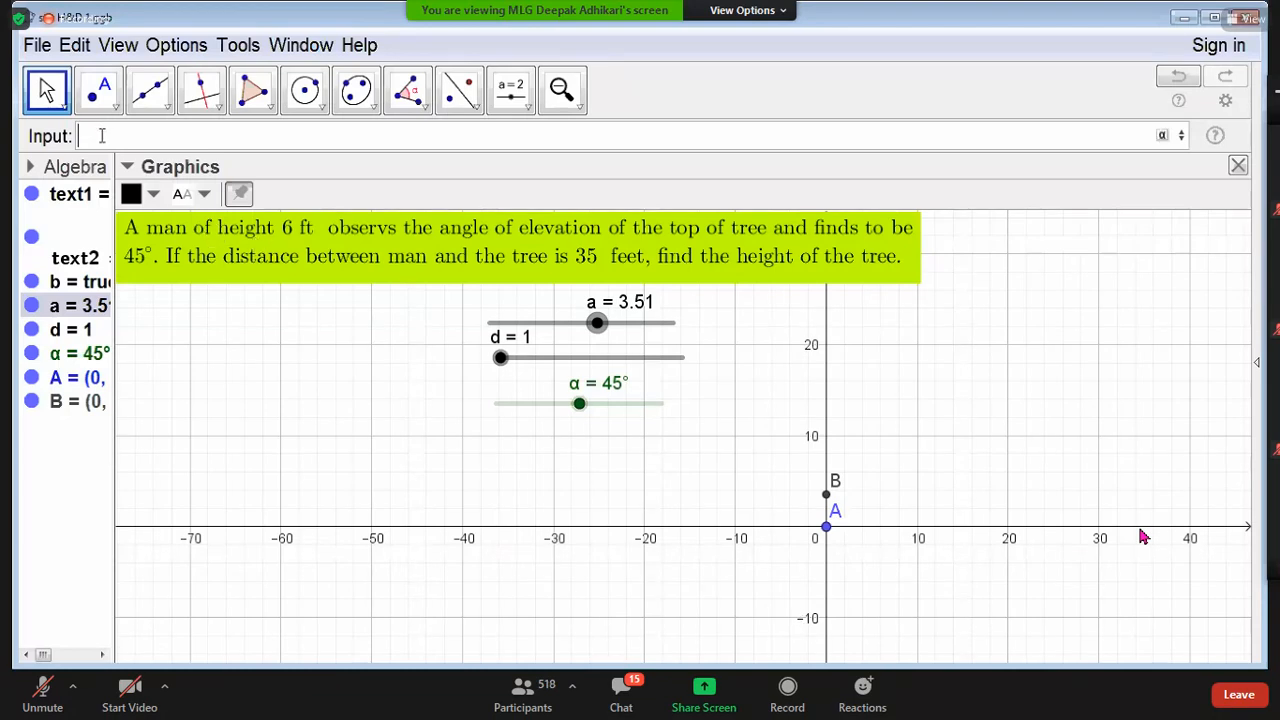
{"action": "type", "text": "(d,0"}
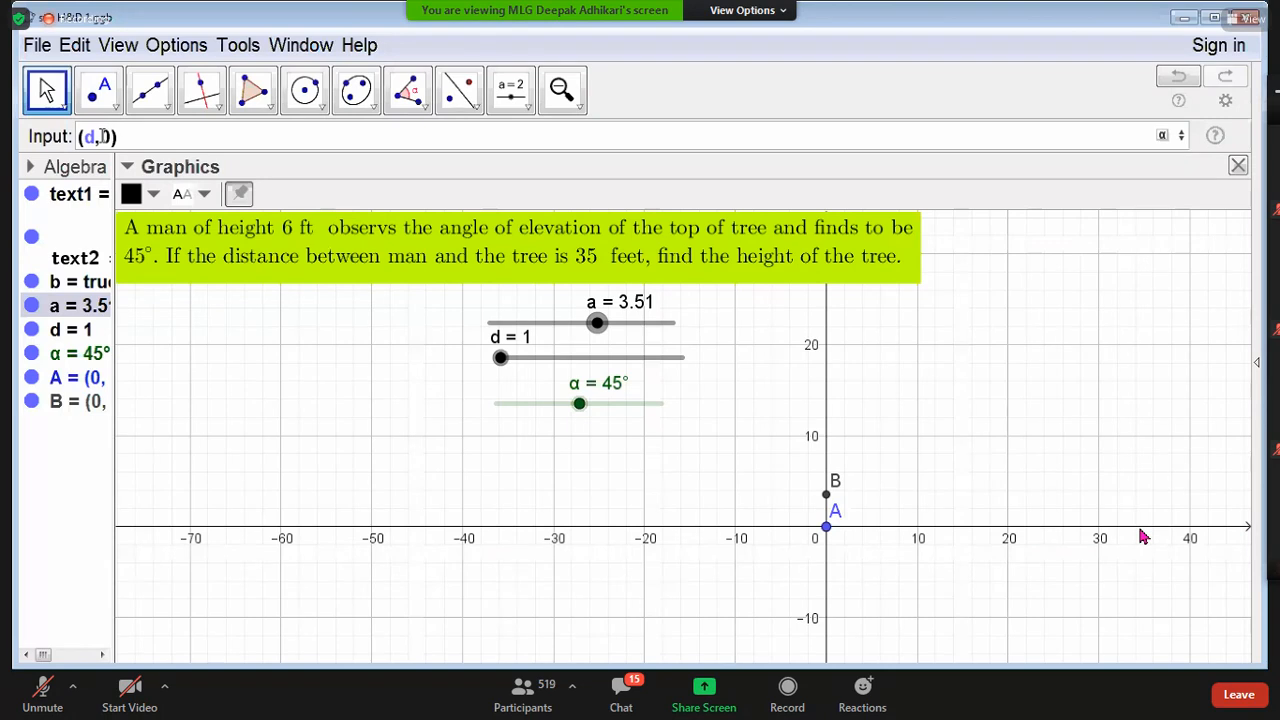
{"action": "key", "text": "Return"}
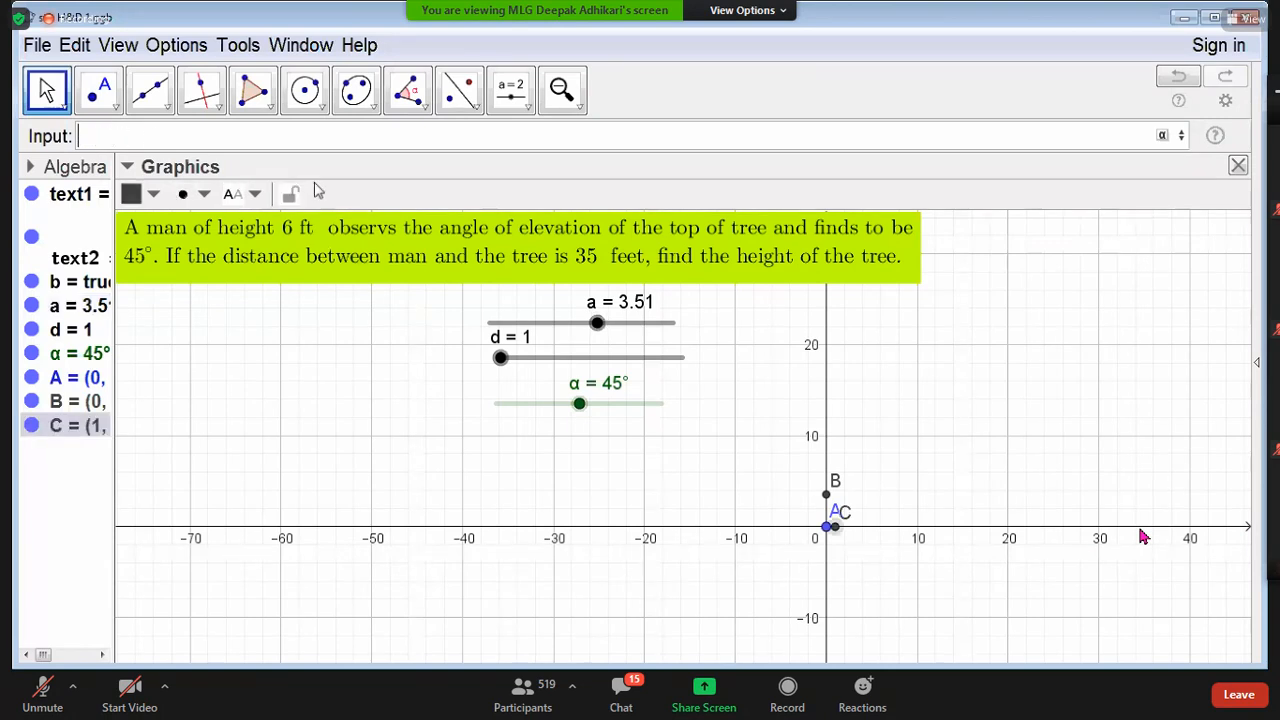
{"action": "left_click_drag", "start_coordinate": [505, 365], "coordinate": [548, 360]}
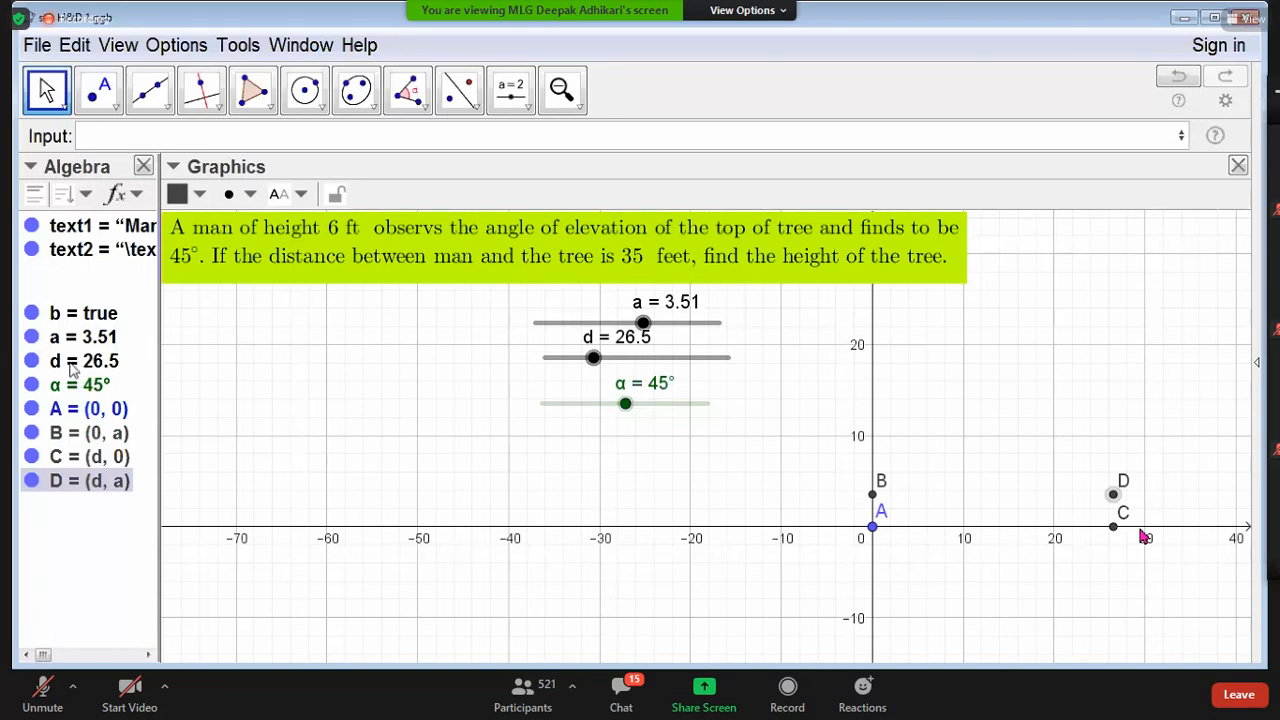
Step: Hide the Boolean value b from the Graphics view
{"action": "right_click", "coordinate": [58, 316]}
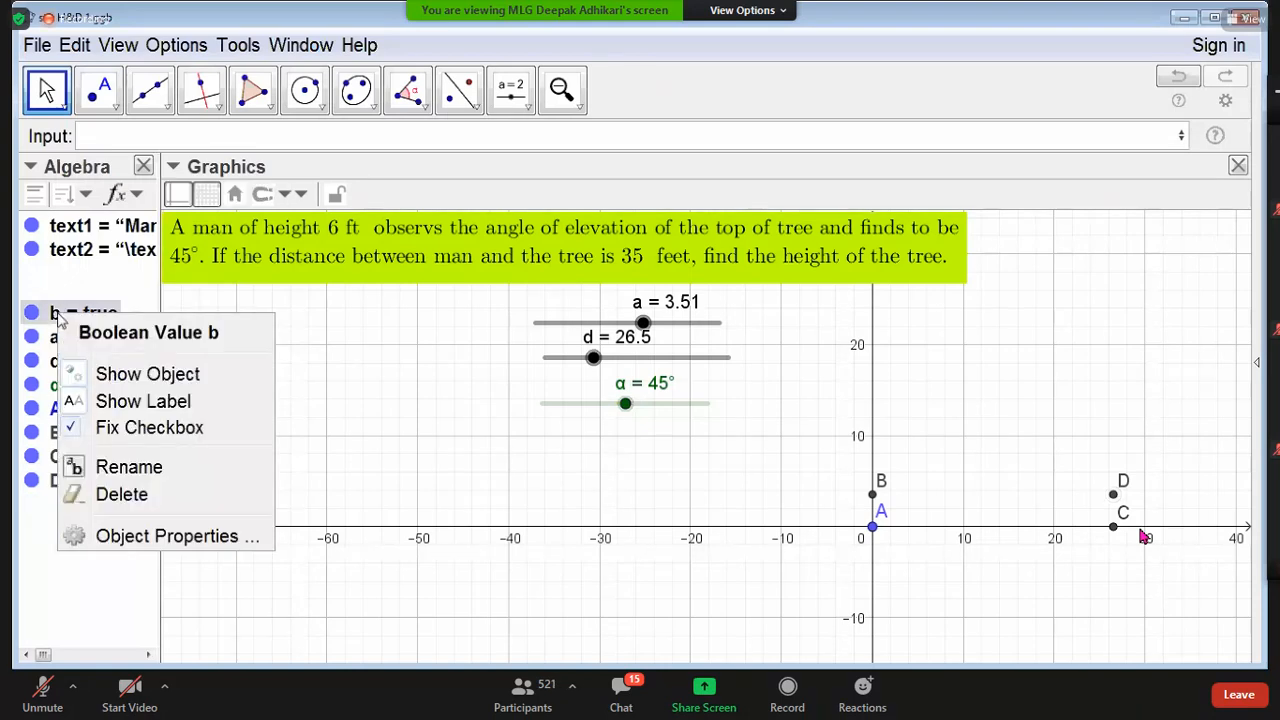
{"action": "left_click", "coordinate": [125, 295]}
{"action": "left_click", "coordinate": [34, 314]}
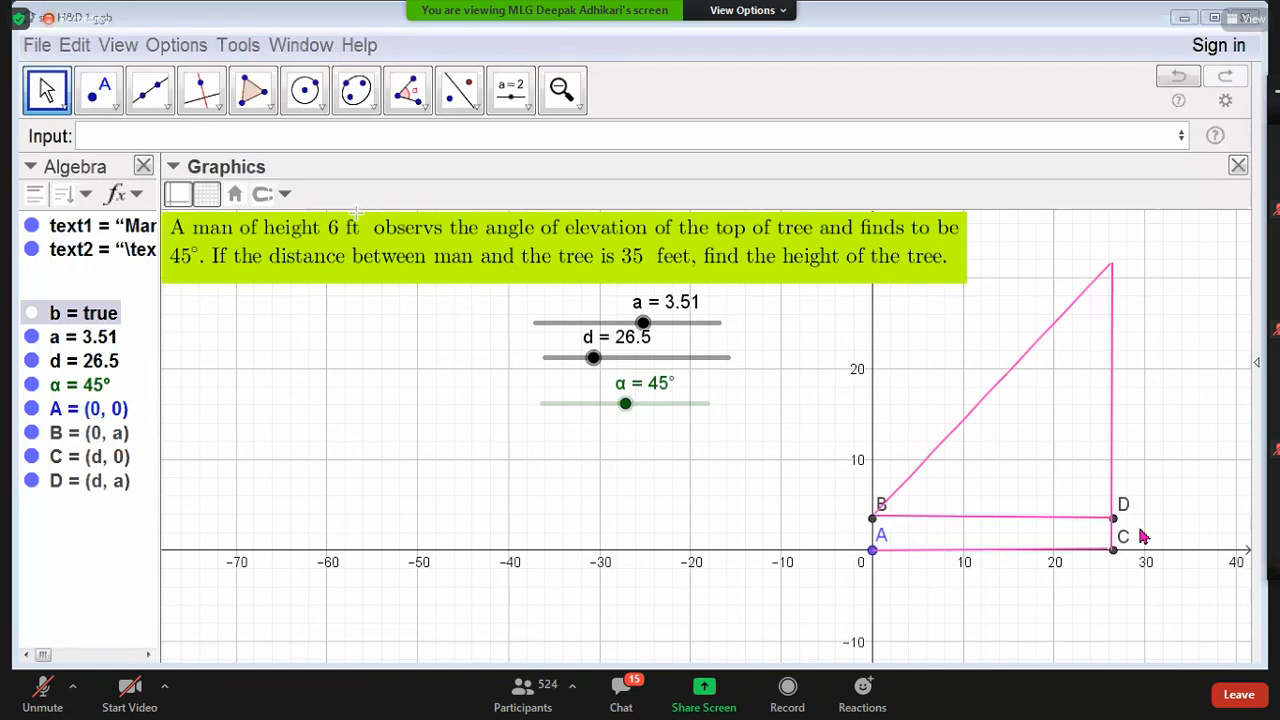
Step: Construct a counterclockwise angle of size α at vertex B, starting from point D, using Angle with Given Size
{"action": "left_click", "coordinate": [429, 106]}
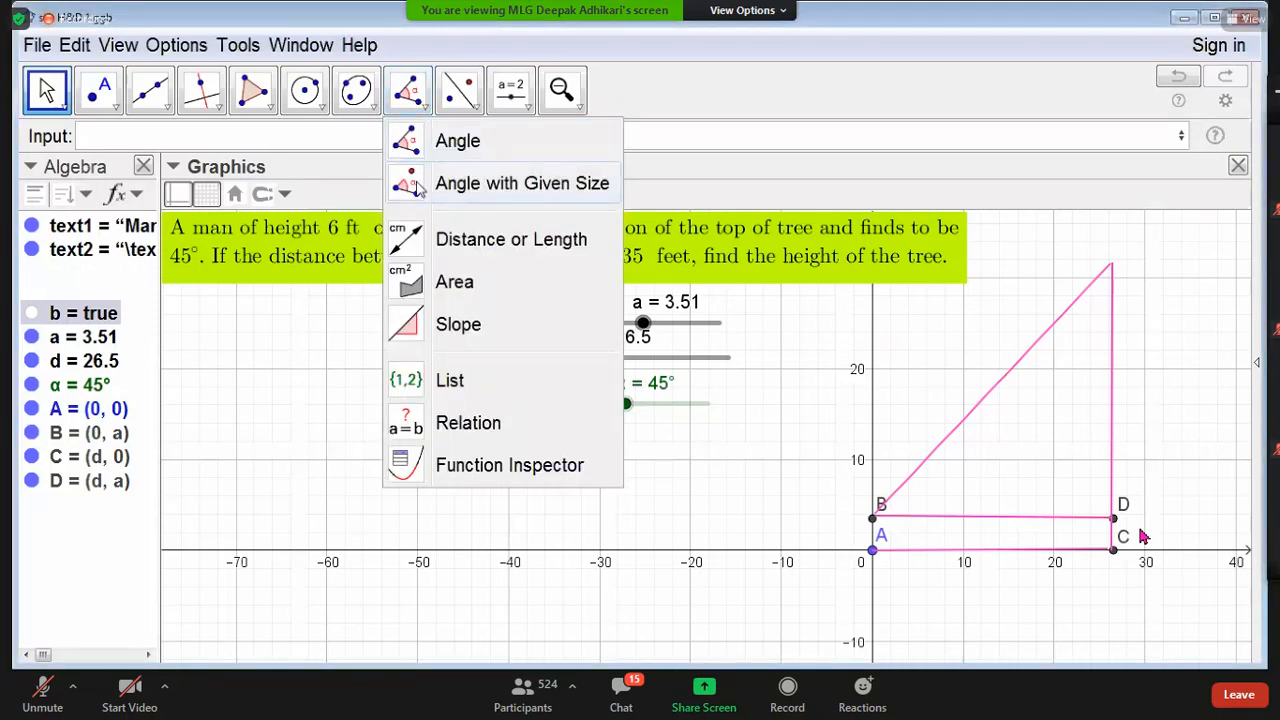
{"action": "left_click", "coordinate": [418, 187]}
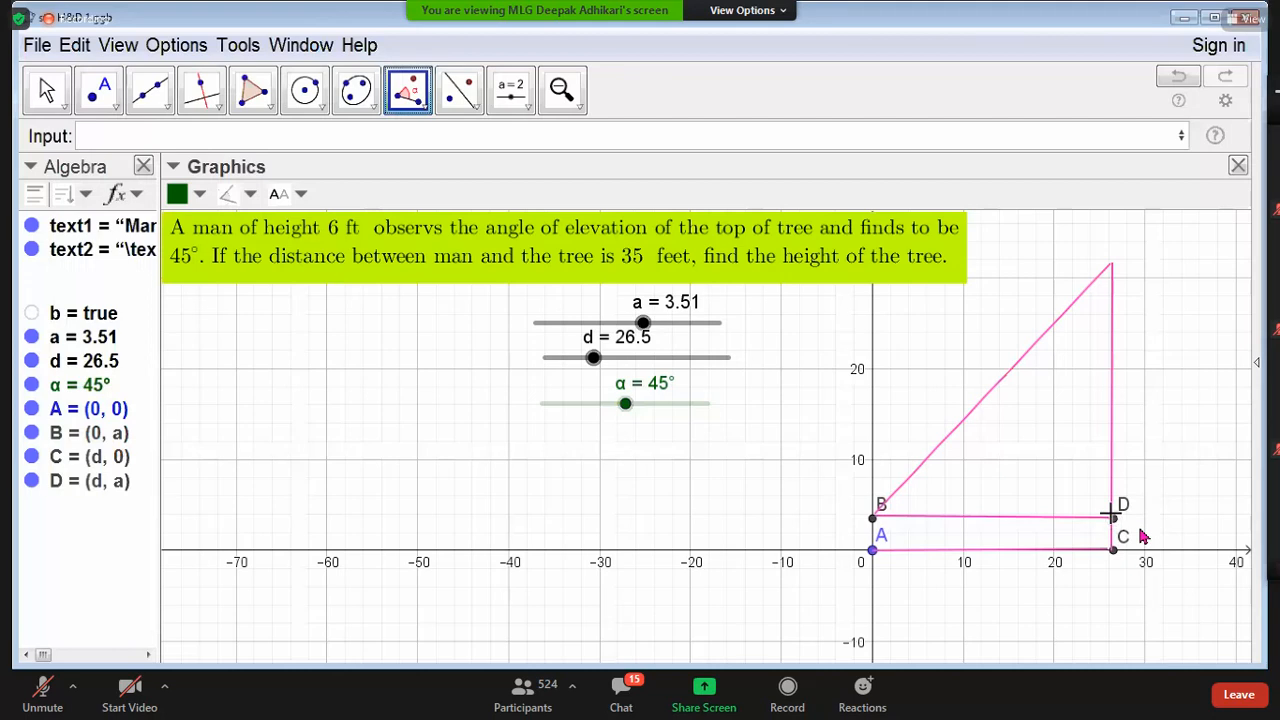
{"action": "left_click", "coordinate": [1112, 518]}
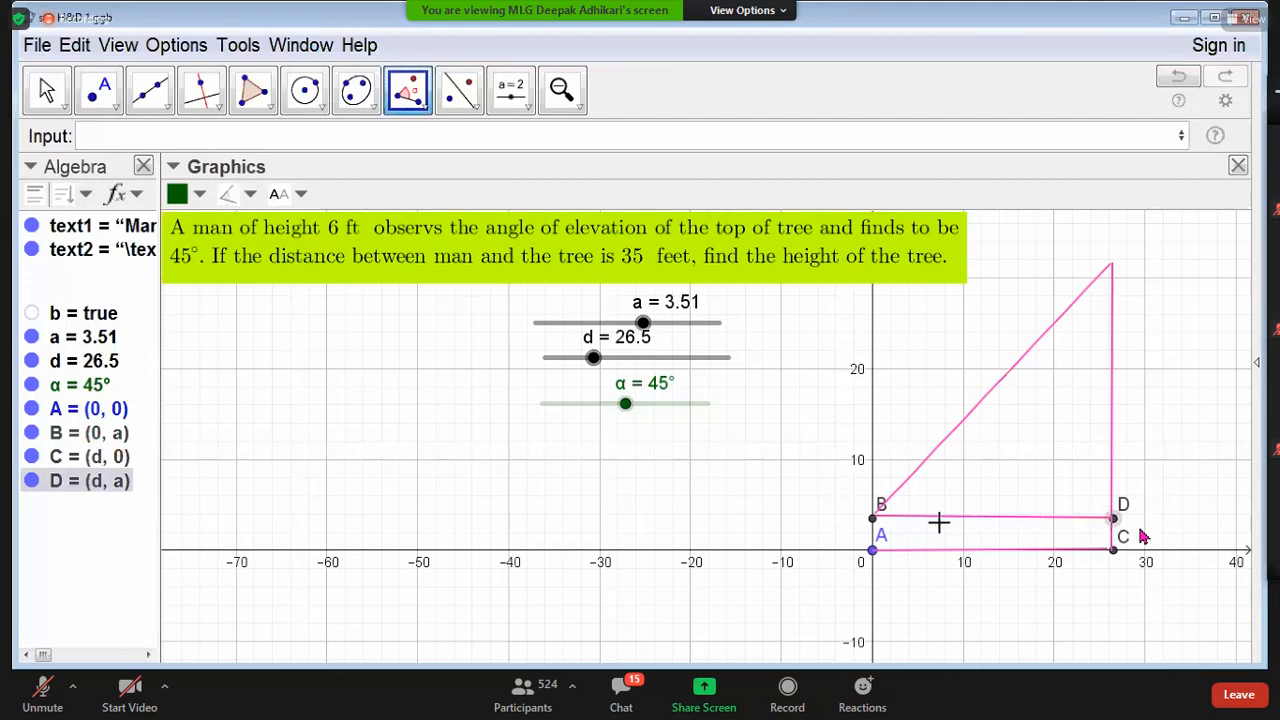
{"action": "left_click", "coordinate": [873, 519]}
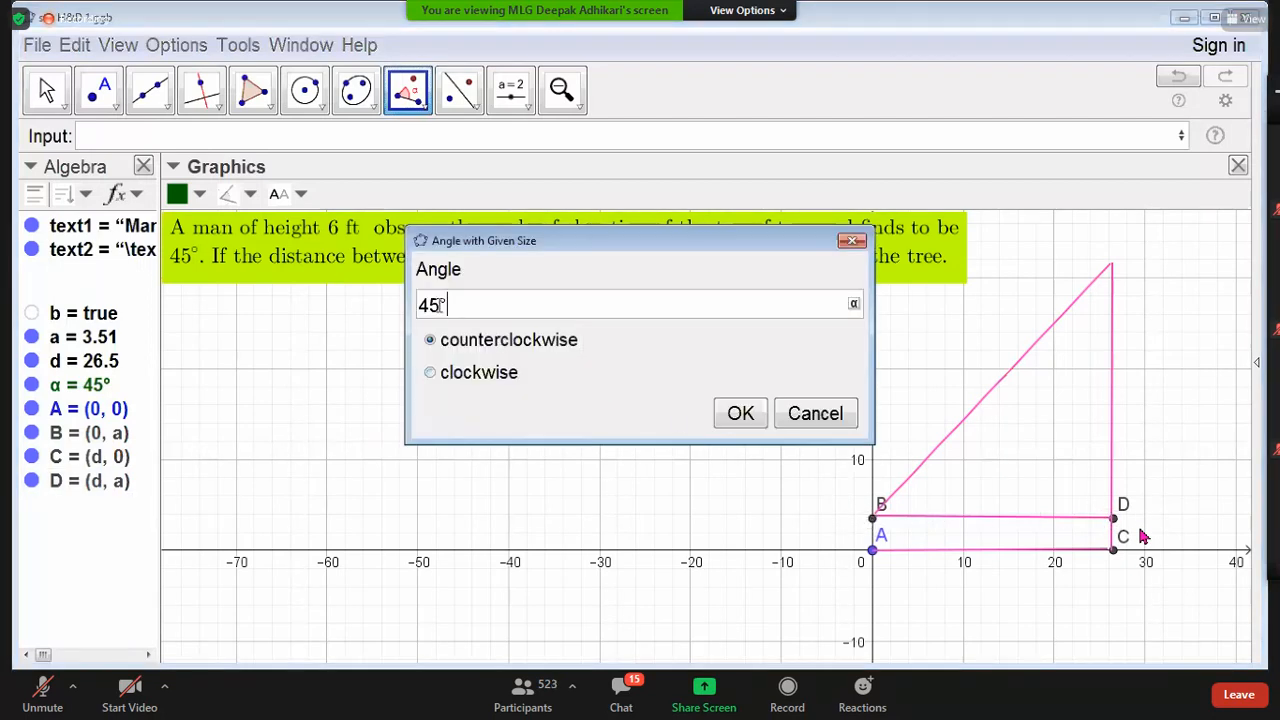
{"action": "key", "text": "BackSpace"}
{"action": "key", "text": "BackSpace"}
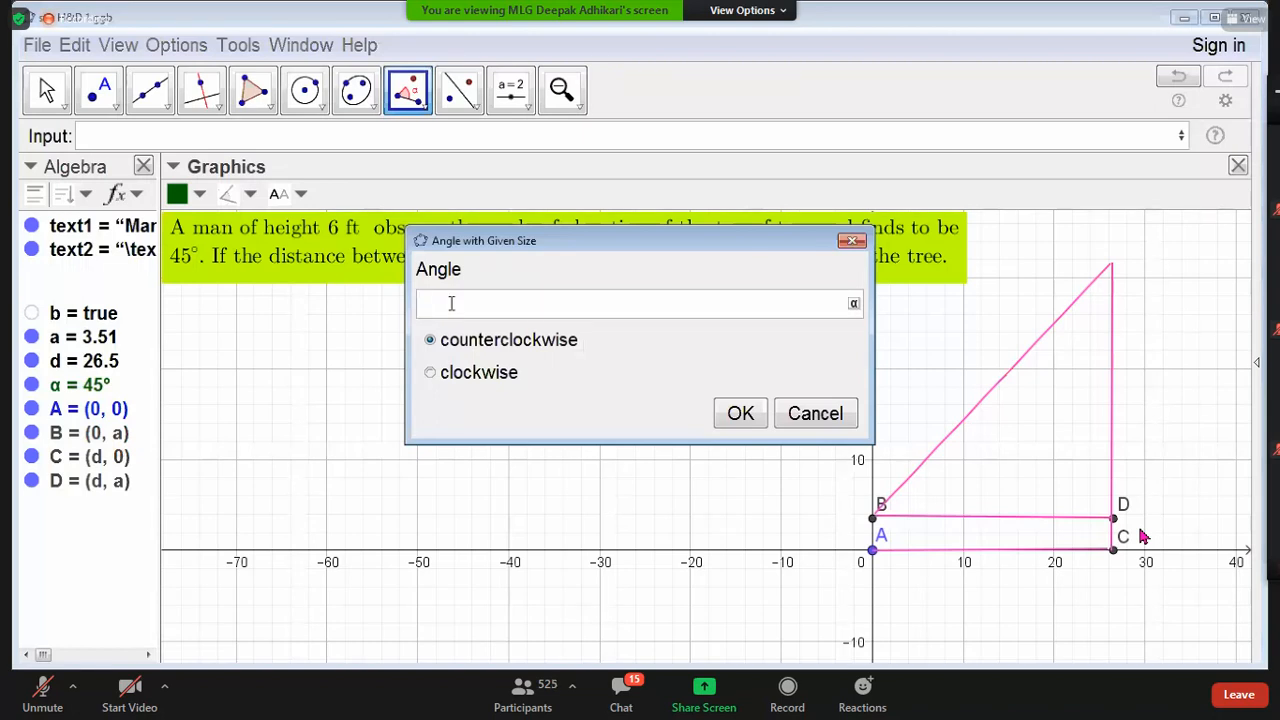
{"action": "key", "text": "alt+a"}
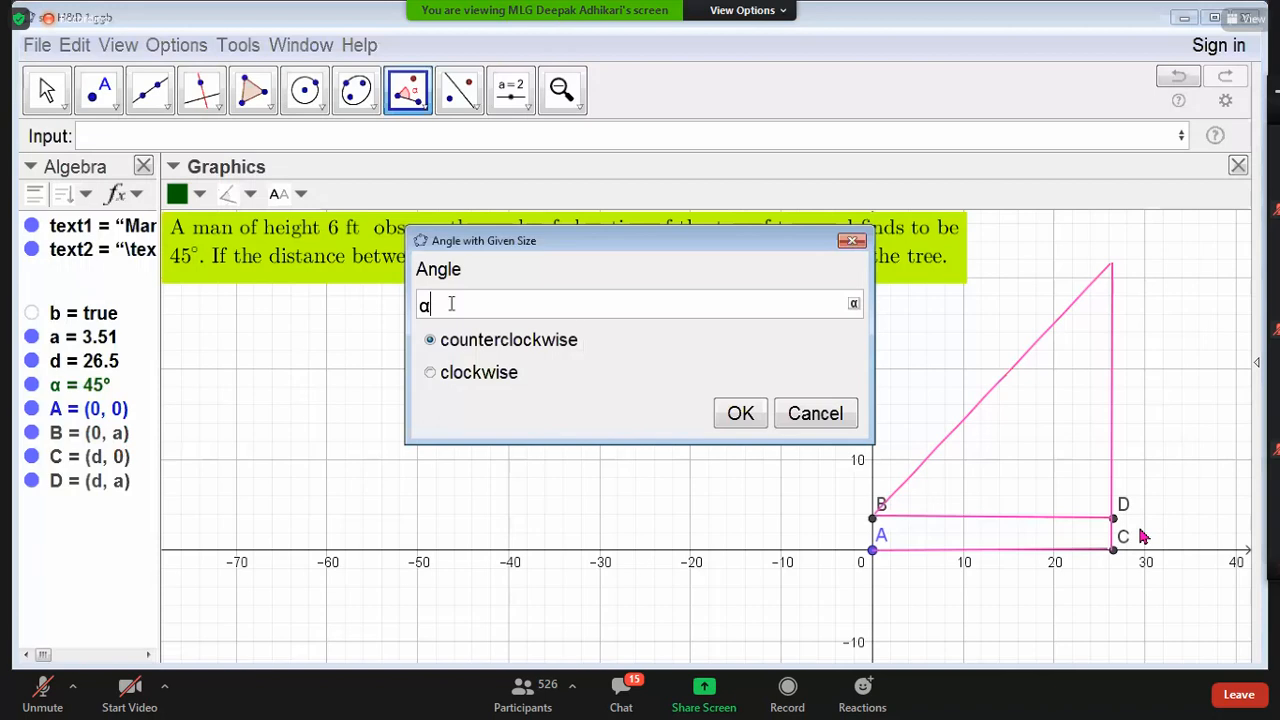
{"action": "left_click", "coordinate": [738, 416]}
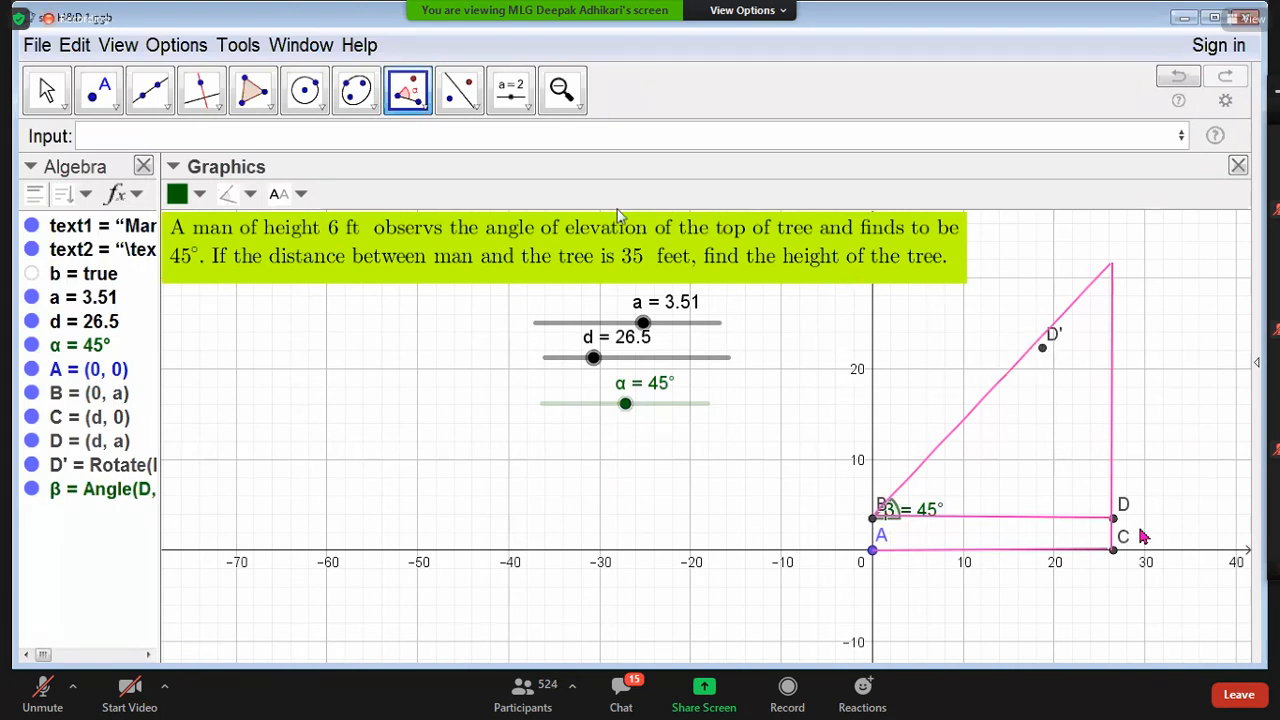
Step: Draw a line through point B and the rotated point D'
{"action": "left_click", "coordinate": [166, 108]}
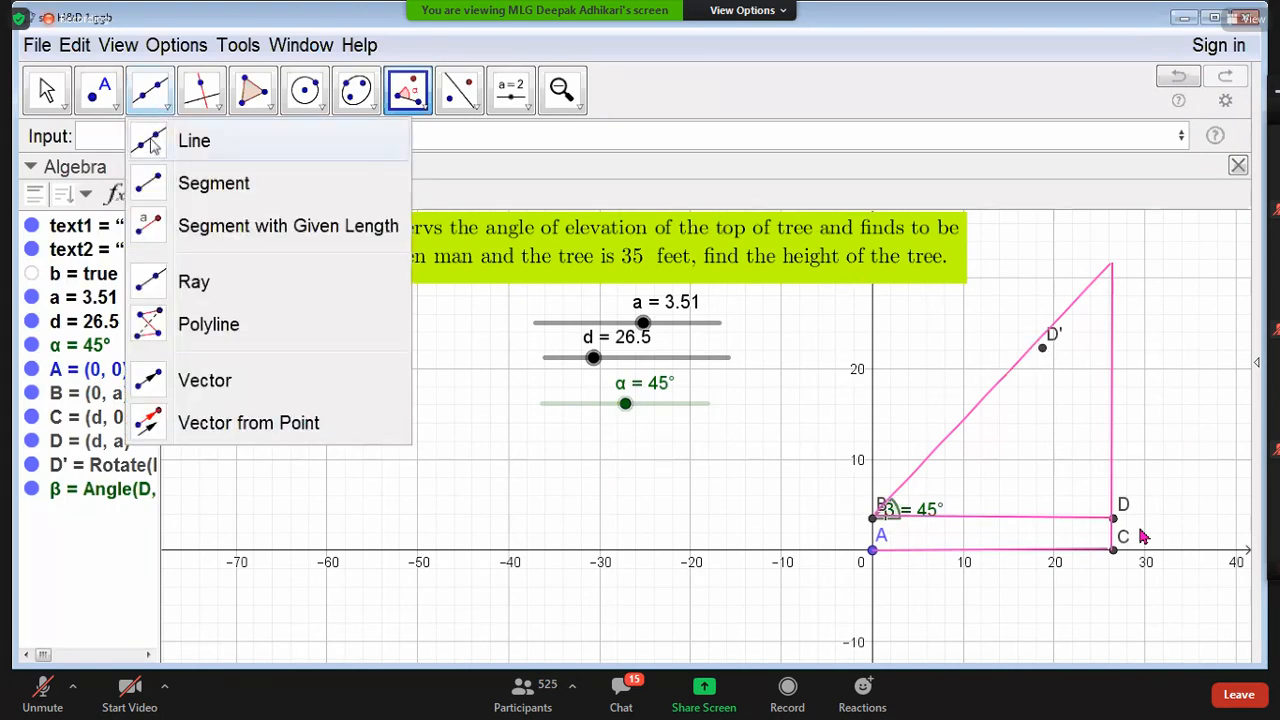
{"action": "left_click", "coordinate": [150, 143]}
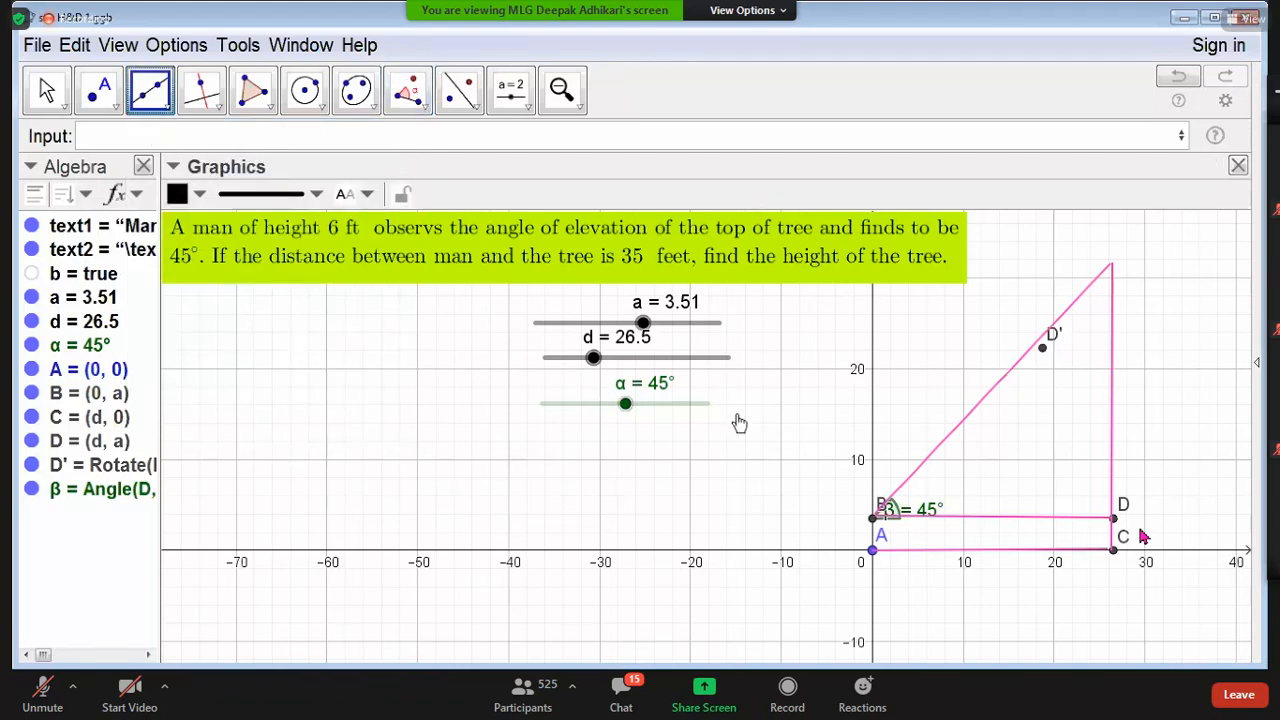
{"action": "left_click", "coordinate": [875, 518]}
{"action": "left_click", "coordinate": [1044, 347]}
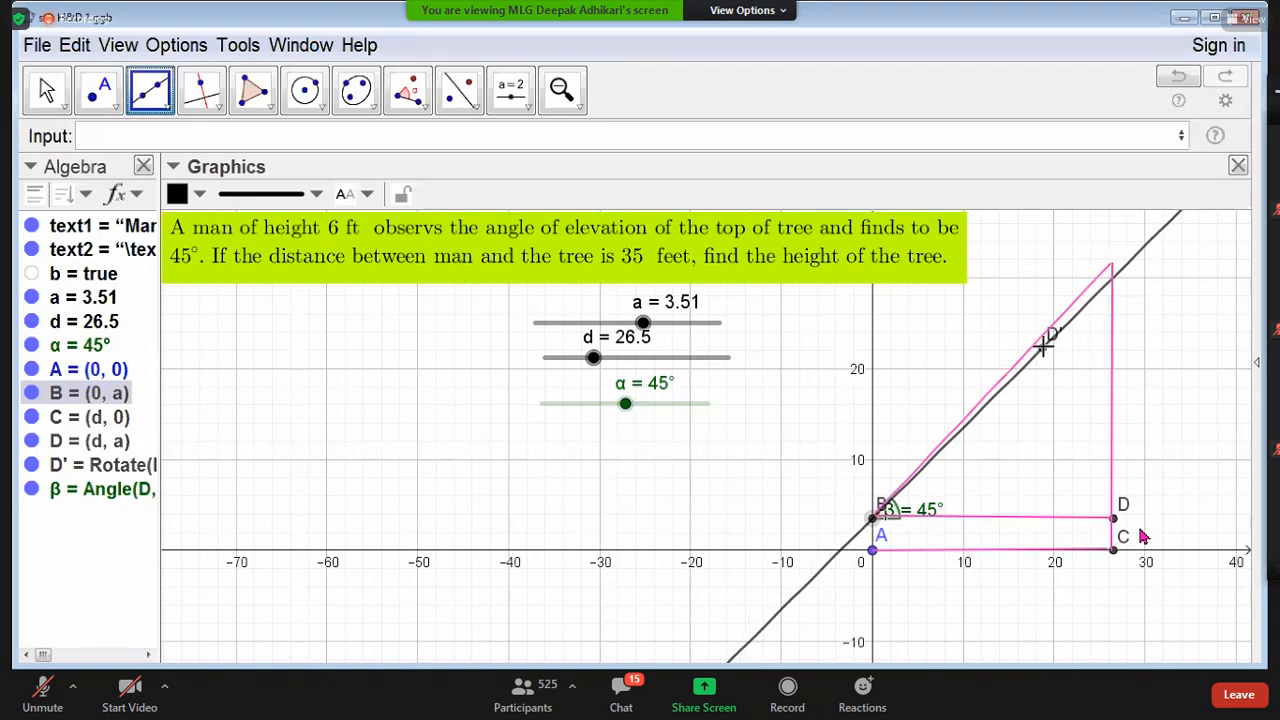
{"action": "left_click", "coordinate": [1043, 350]}
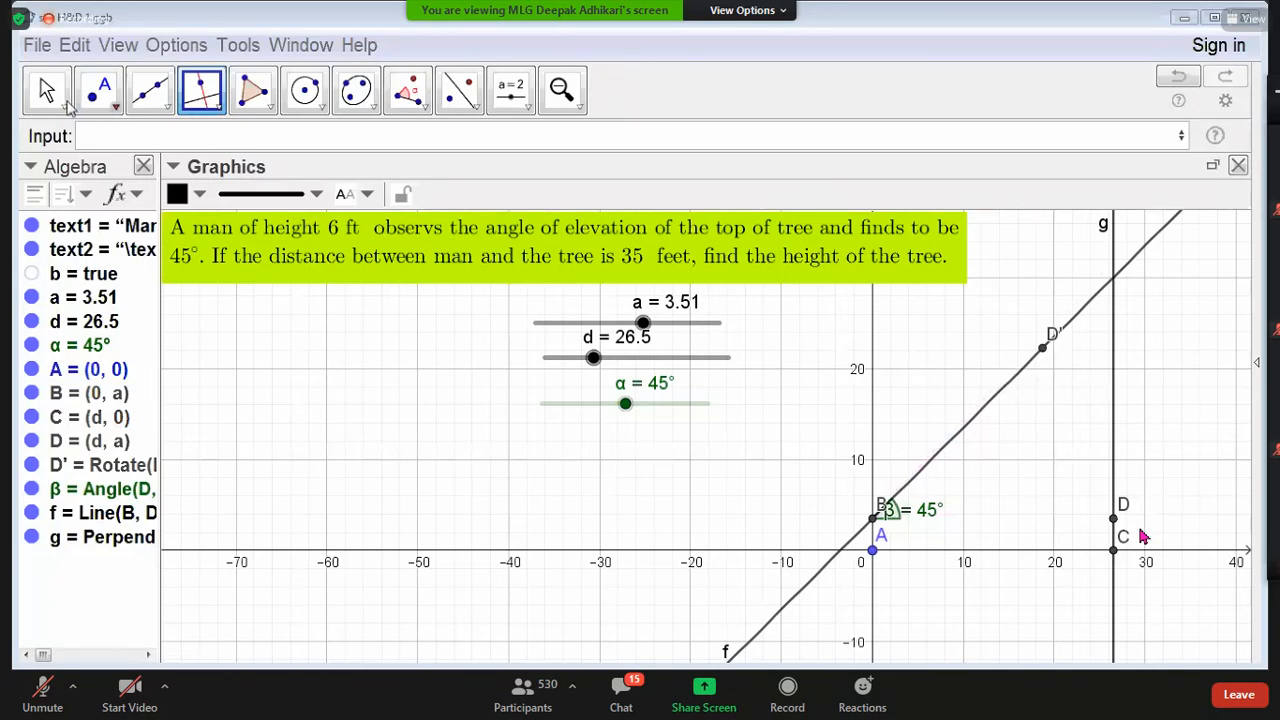
Step: Mark the intersection of the line of sight with the vertical line through C and D as the treetop
{"action": "left_click", "coordinate": [115, 109]}
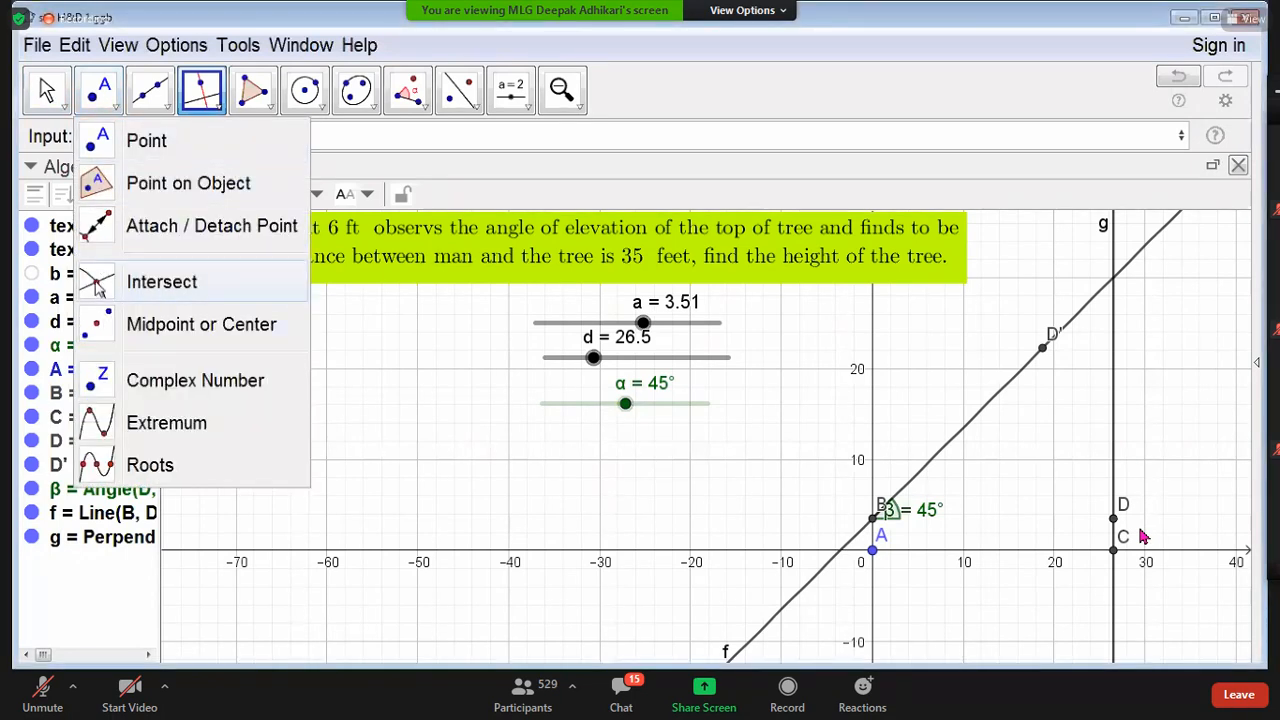
{"action": "left_click", "coordinate": [148, 284]}
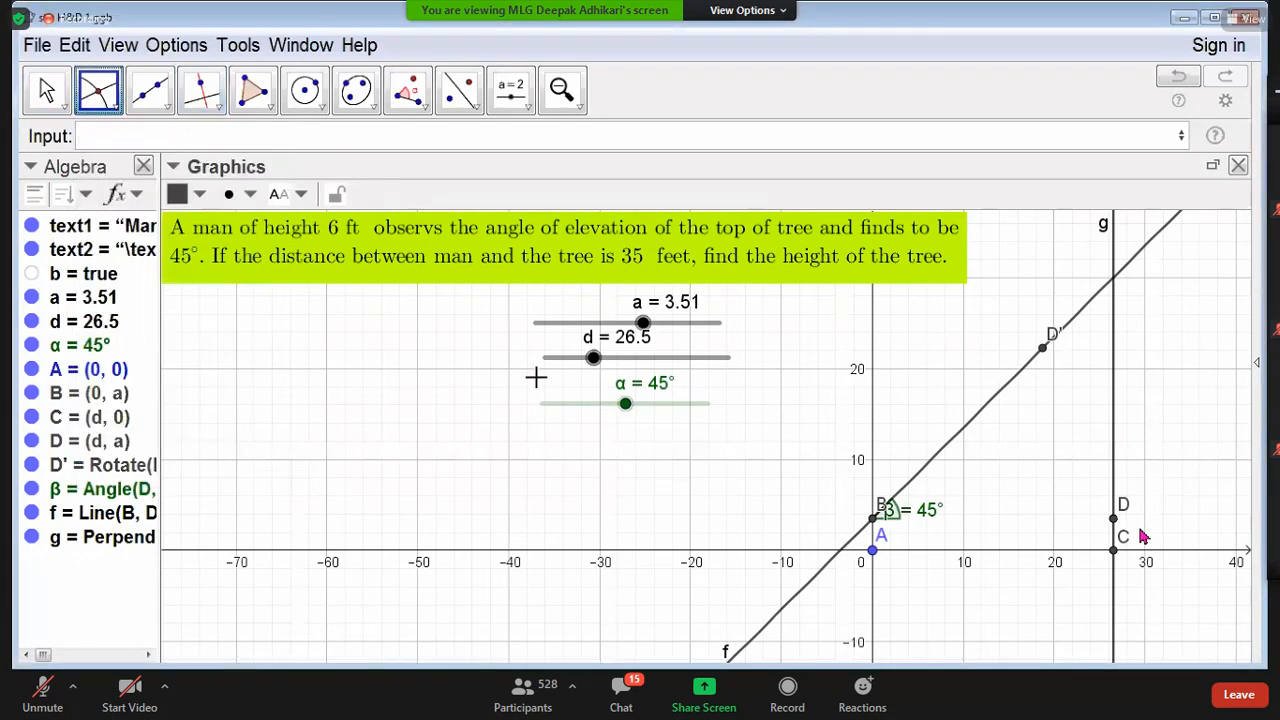
{"action": "left_click", "coordinate": [1114, 282]}
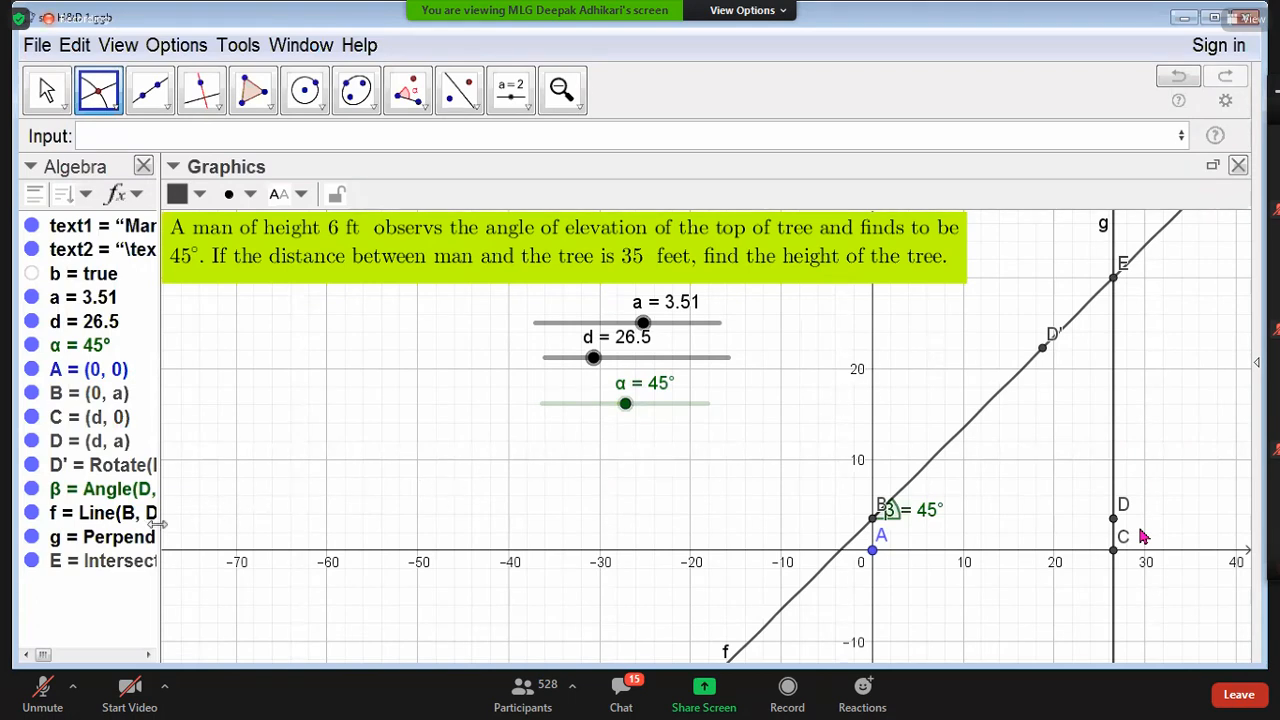
Step: Hide lines f and g, angle β and point D' from the Graphics view
{"action": "left_click", "coordinate": [34, 513]}
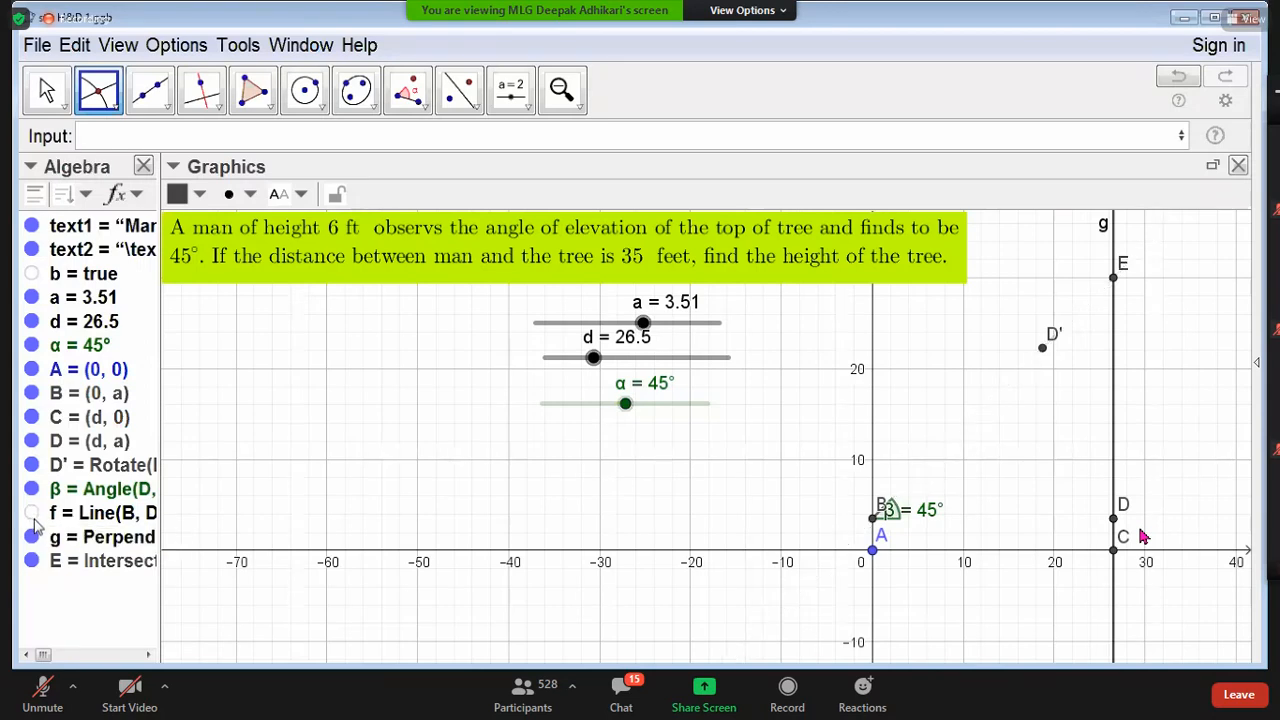
{"action": "left_click", "coordinate": [33, 537]}
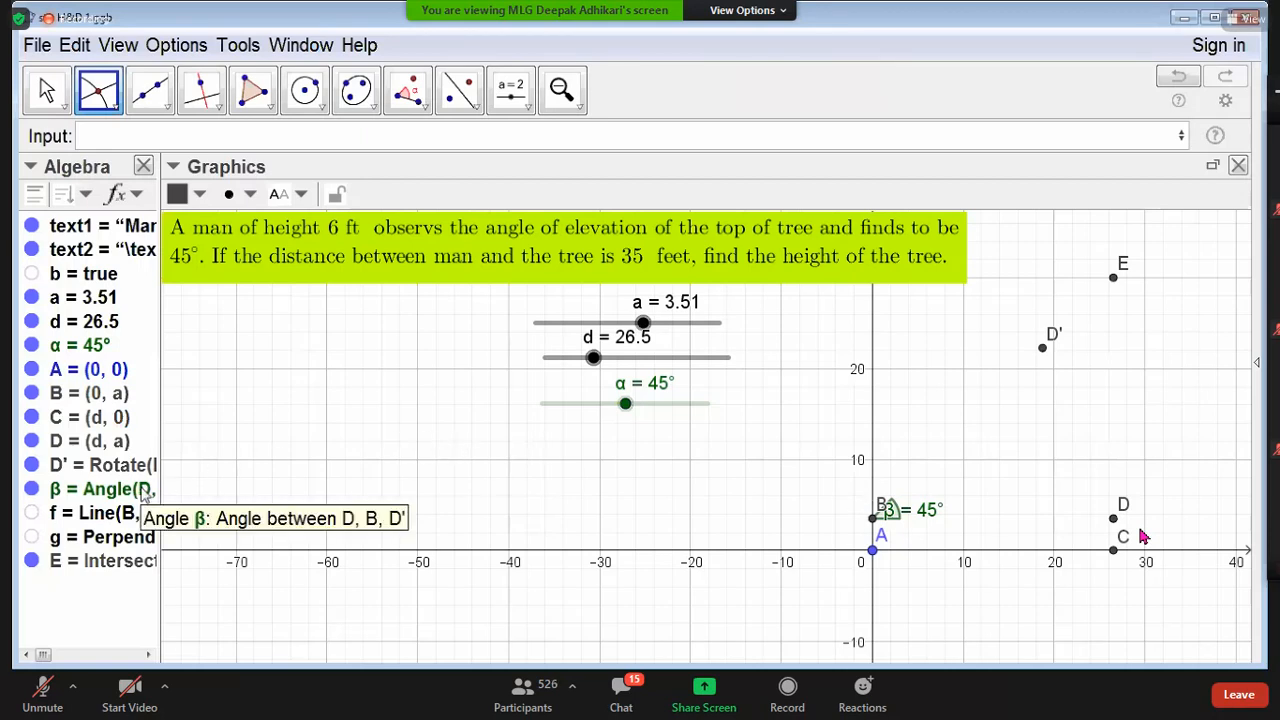
{"action": "left_click", "coordinate": [33, 489]}
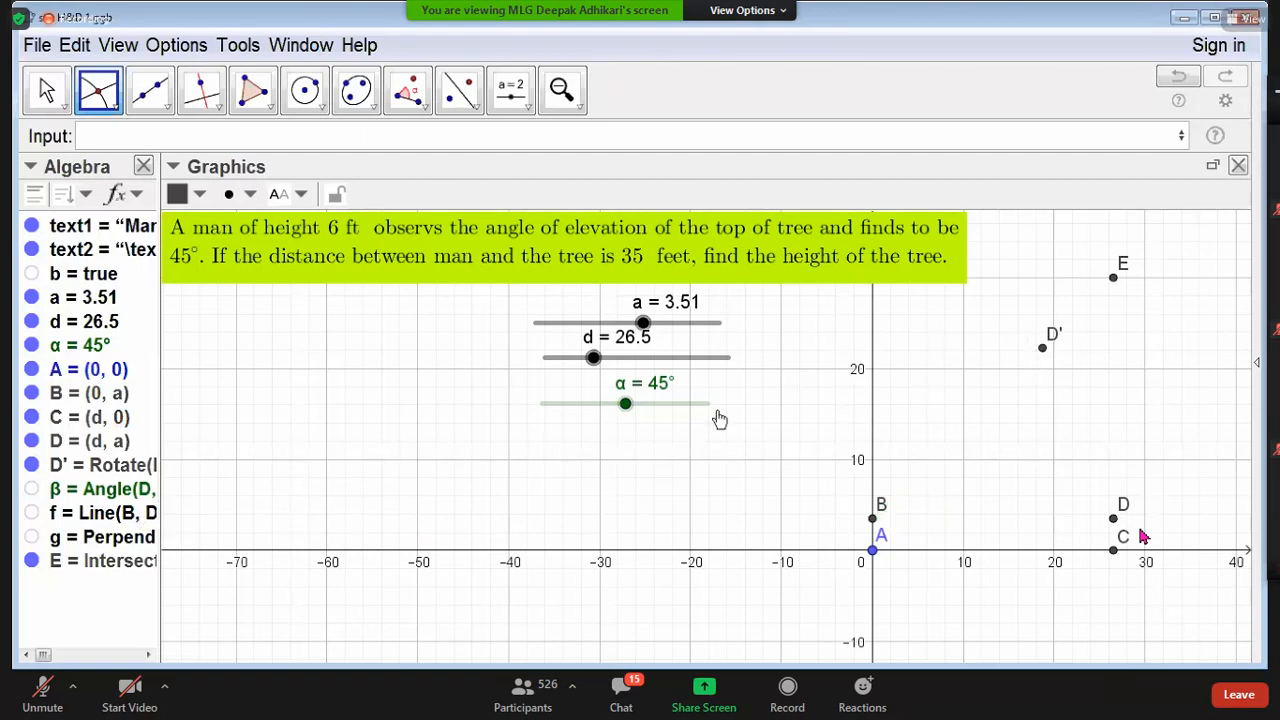
{"action": "left_click", "coordinate": [33, 465]}
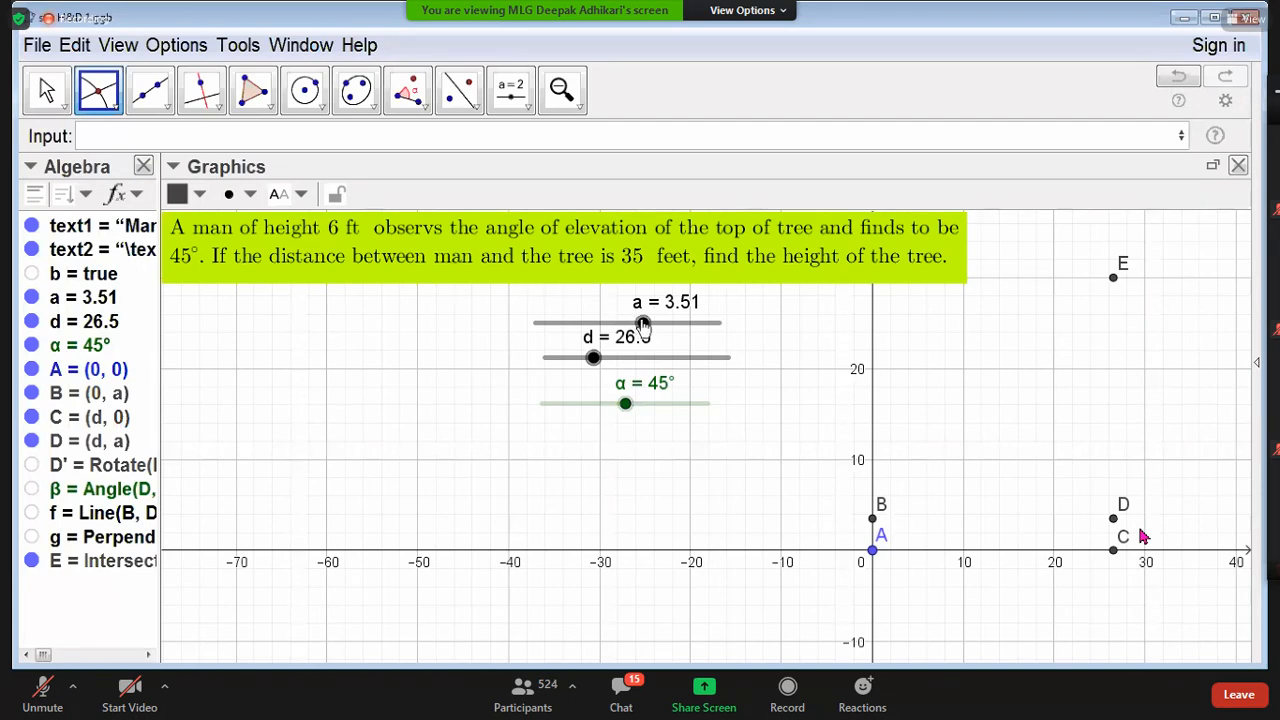
Step: Test the construction by varying the sliders, setting a to 1.71, d to 20.5 and α to 52°
{"action": "key", "text": "Escape"}
{"action": "left_click_drag", "start_coordinate": [642, 325], "coordinate": [572, 358]}
{"action": "left_click", "coordinate": [603, 409]}
{"action": "left_click_drag", "start_coordinate": [603, 409], "coordinate": [640, 414]}
{"action": "left_click_drag", "start_coordinate": [578, 364], "coordinate": [593, 366]}
{"action": "left_click_drag", "start_coordinate": [587, 358], "coordinate": [581, 358]}
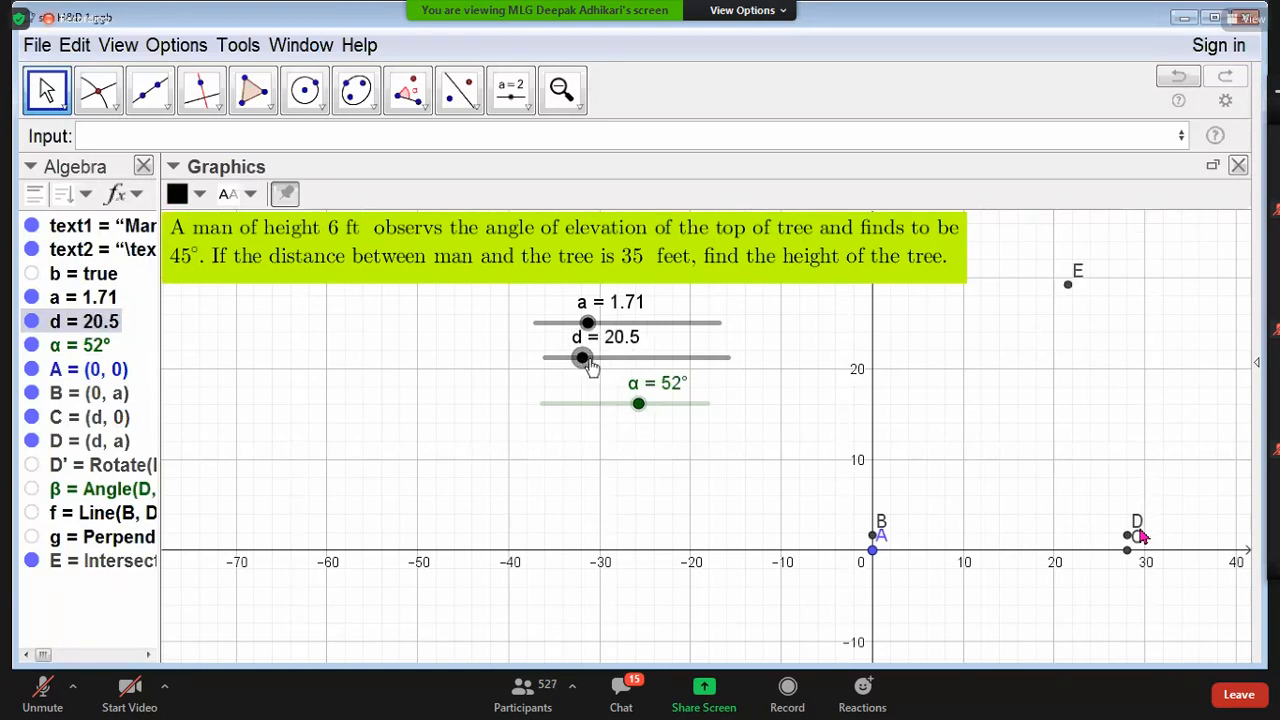
Step: Set slider a to 5.52 and move the sliders a, d and α slightly higher in the Graphics view
{"action": "mouse_move", "coordinate": [634, 325]}
{"action": "left_mouse_down"}
{"action": "mouse_move", "coordinate": [705, 327]}
{"action": "mouse_move", "coordinate": [643, 308]}
{"action": "left_mouse_up"}
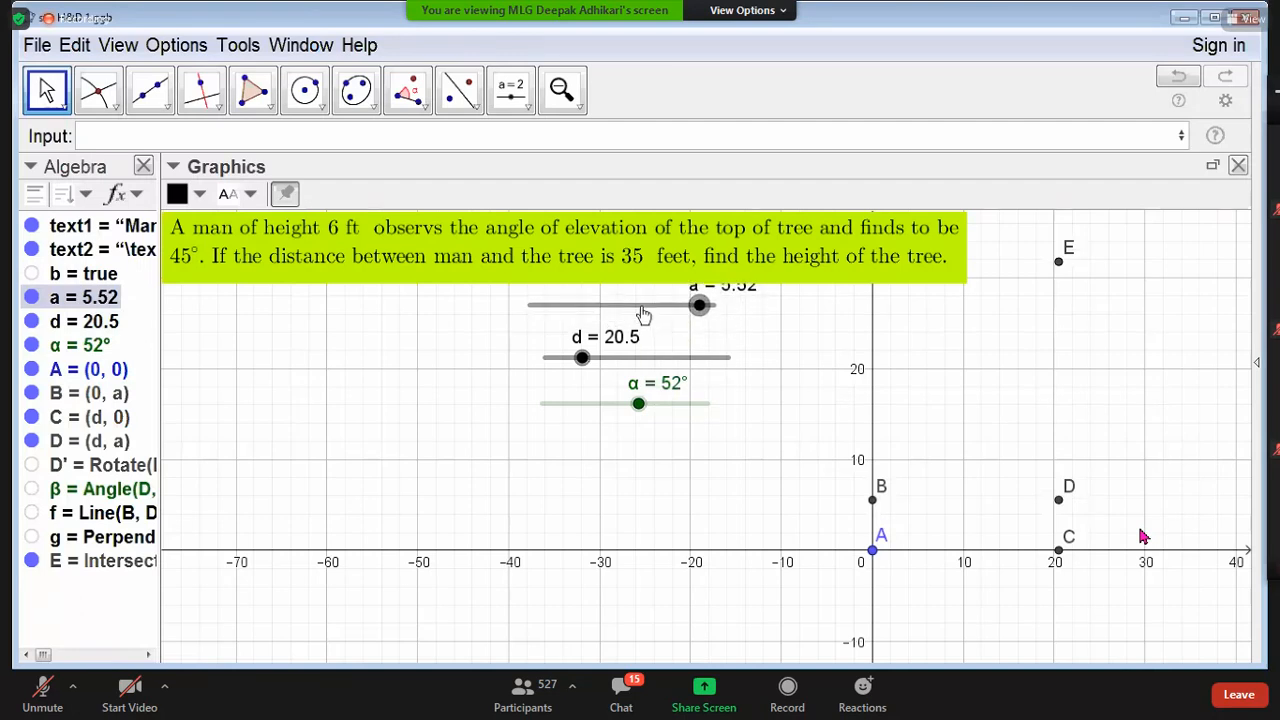
{"action": "left_click", "coordinate": [630, 352]}
{"action": "left_click_drag", "start_coordinate": [630, 352], "coordinate": [629, 341]}
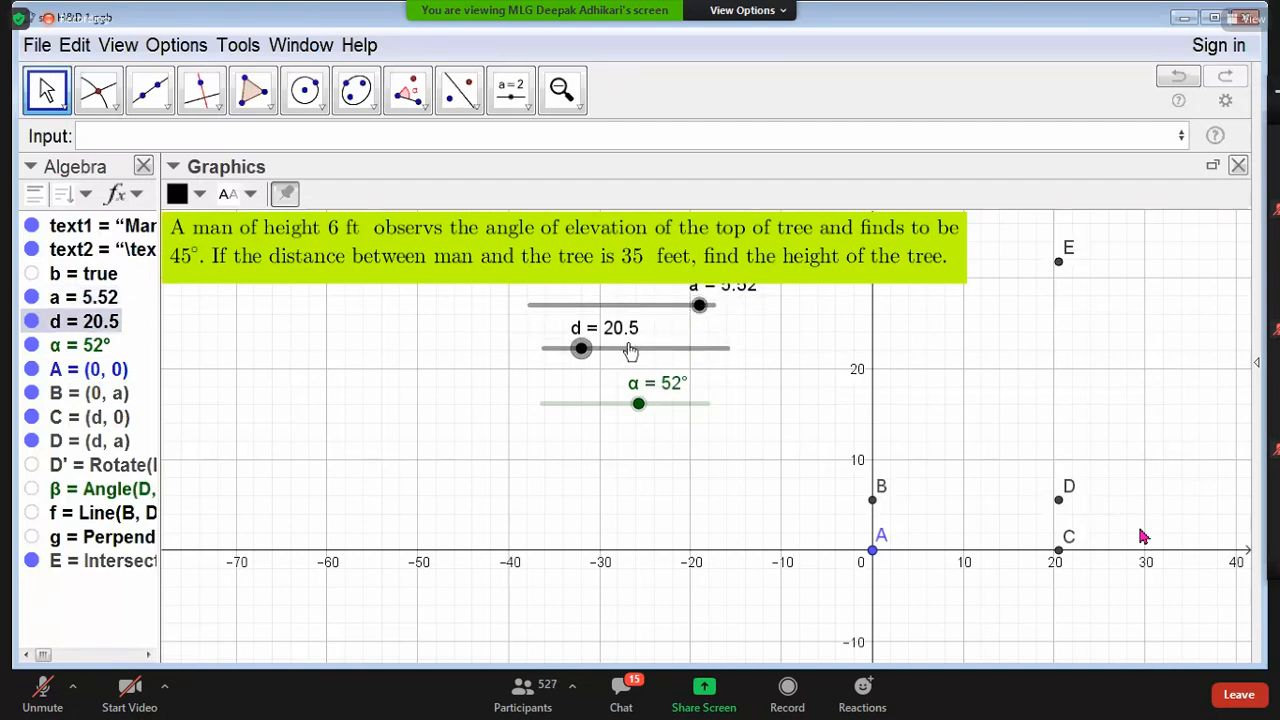
{"action": "left_click_drag", "start_coordinate": [597, 411], "coordinate": [597, 398]}
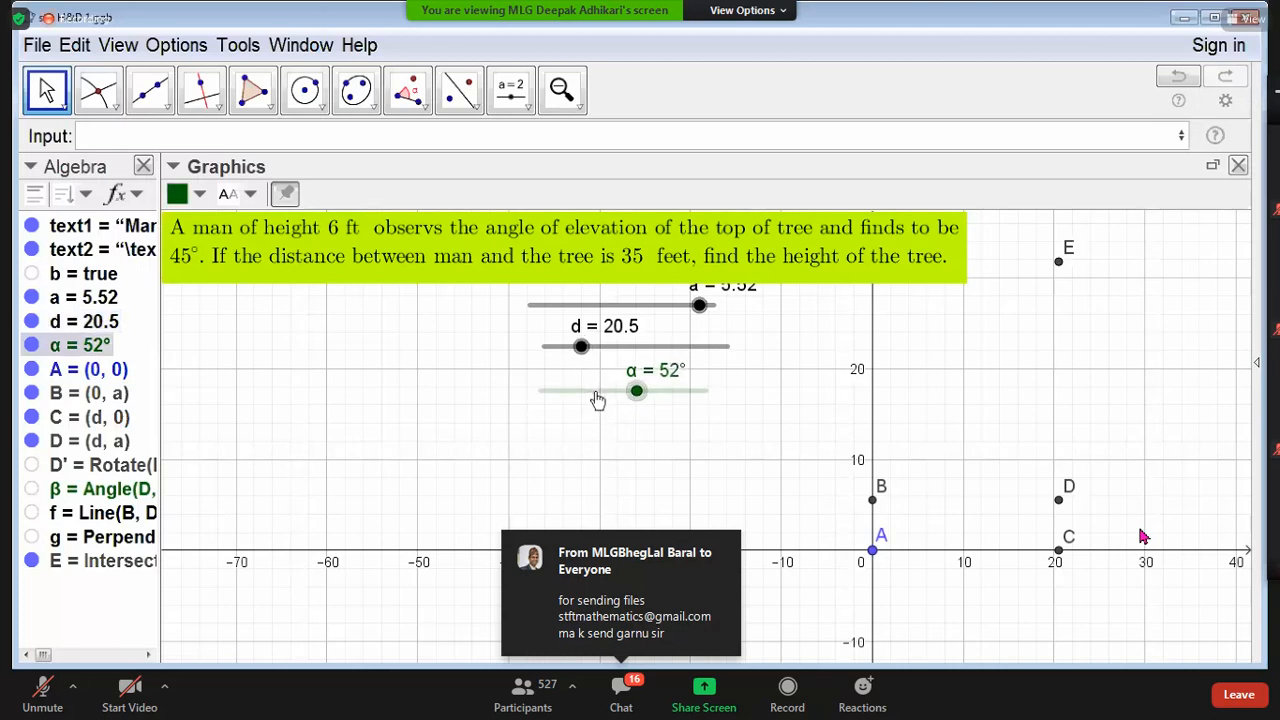
Step: Create a number slider c with minimum 0, maximum 10 and increment 0.01 below the problem text
{"action": "left_click", "coordinate": [529, 112]}
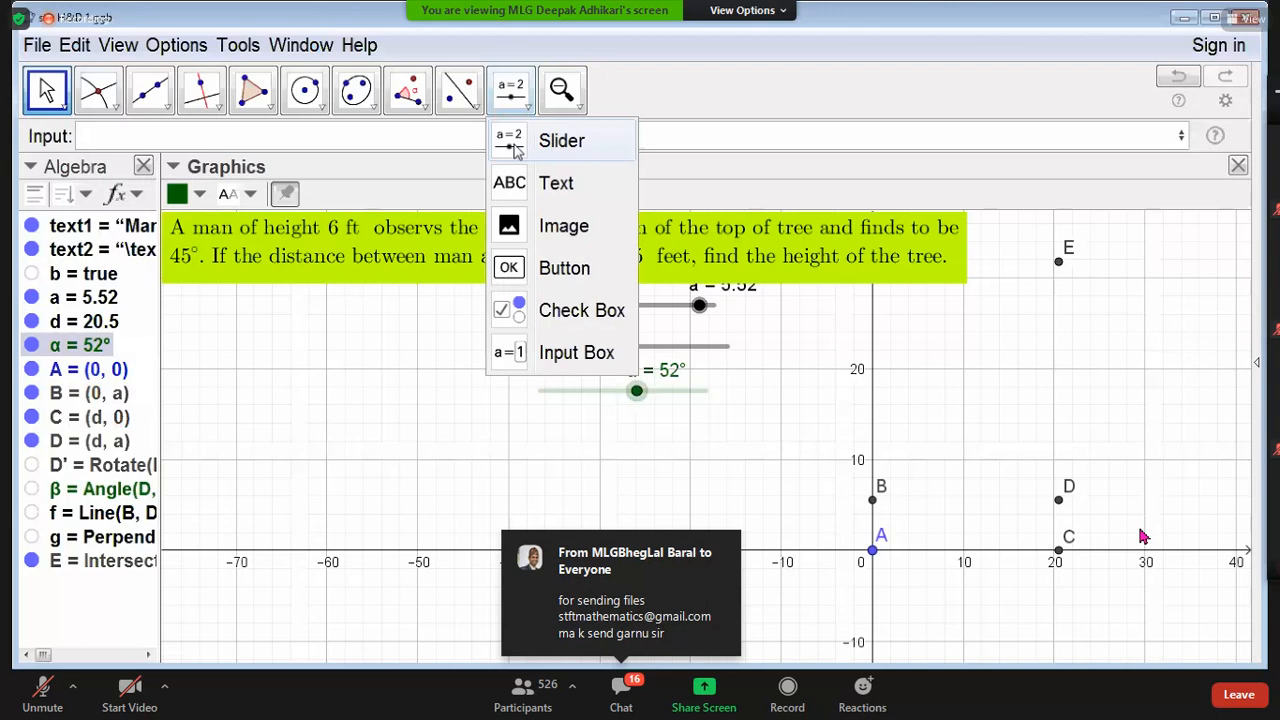
{"action": "left_click", "coordinate": [516, 143]}
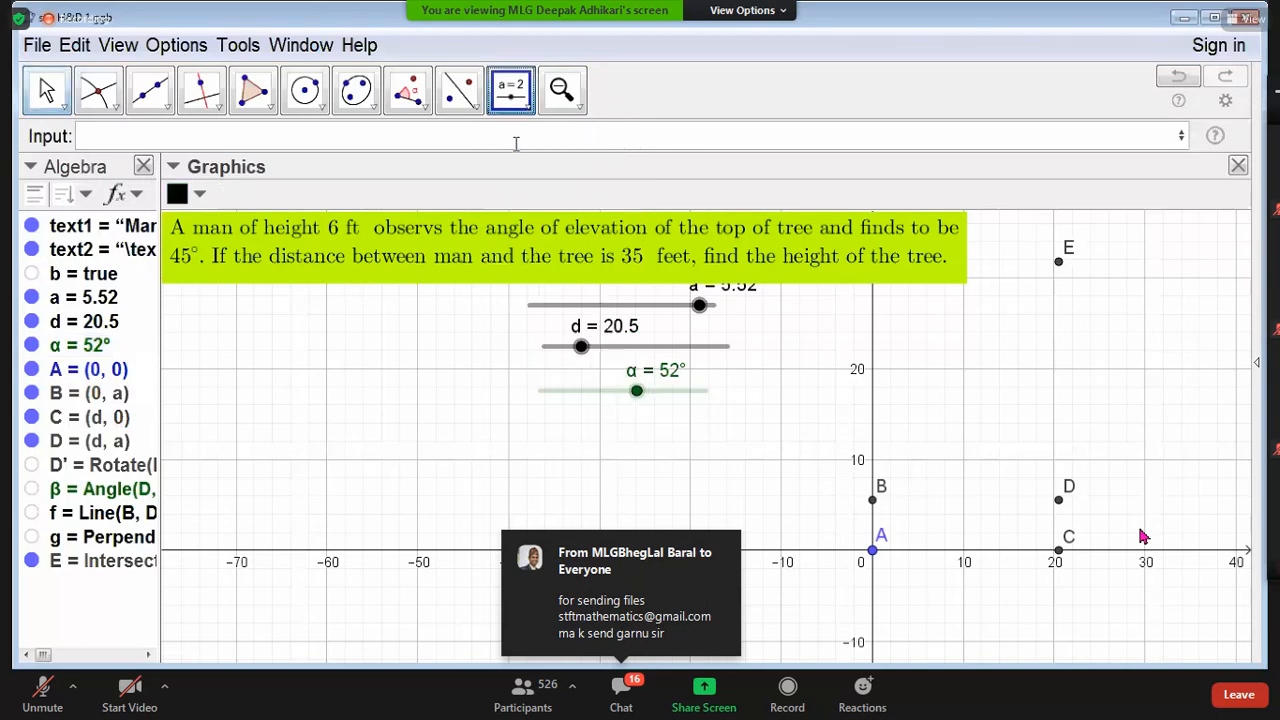
{"action": "left_click", "coordinate": [344, 314]}
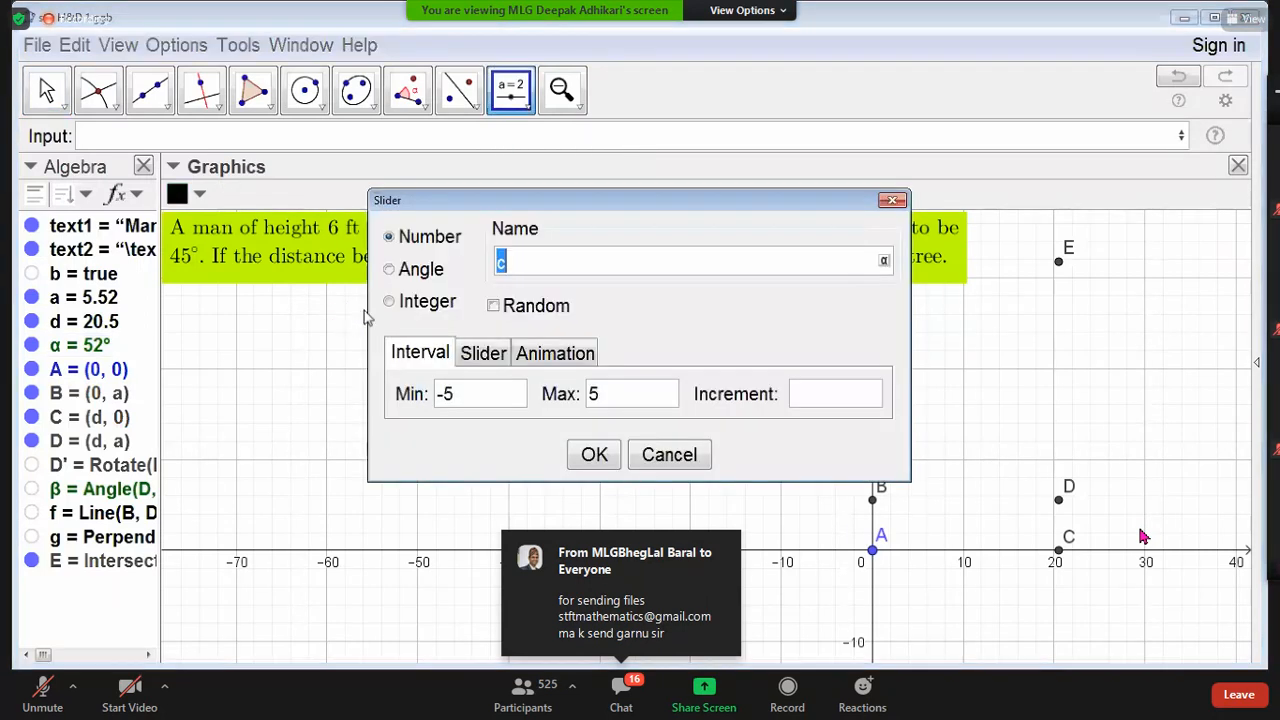
{"action": "left_click", "coordinate": [460, 398]}
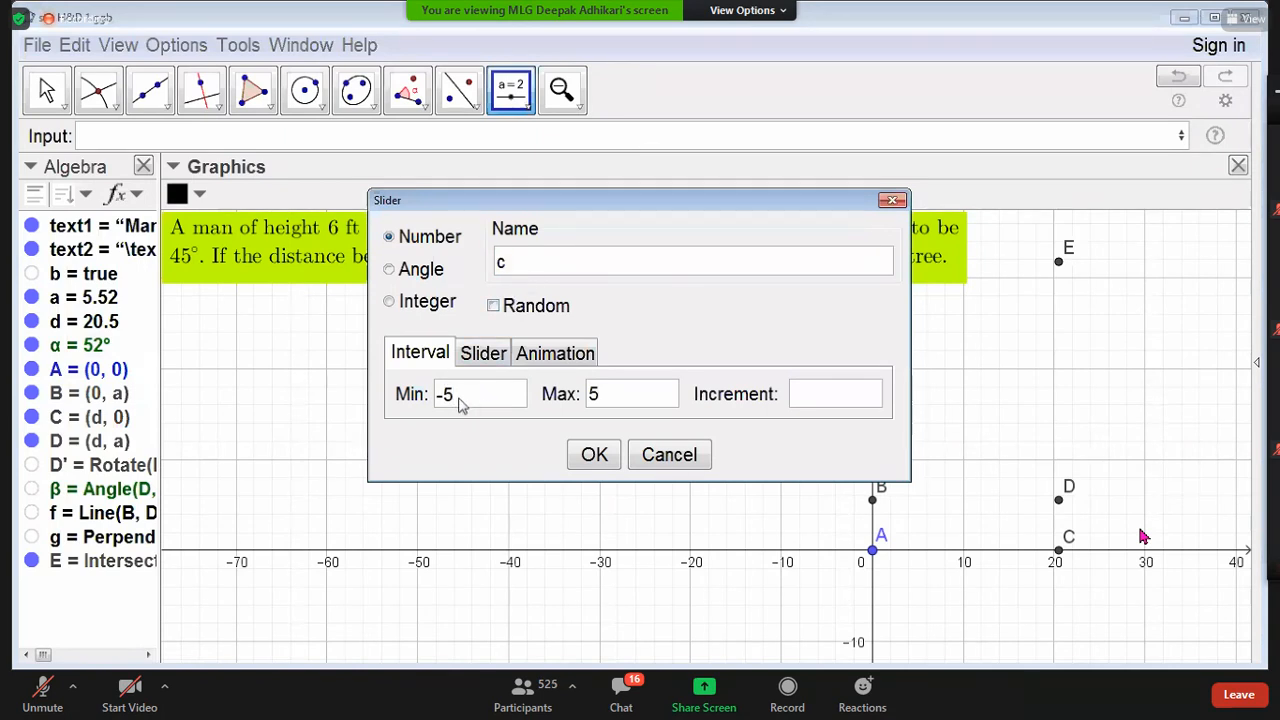
{"action": "key", "text": "BackSpace"}
{"action": "type", "text": "0"}
{"action": "left_click", "coordinate": [612, 408]}
{"action": "key", "text": "BackSpace"}
{"action": "type", "text": "1"}
{"action": "type", "text": "0"}
{"action": "type", "text": ".01"}
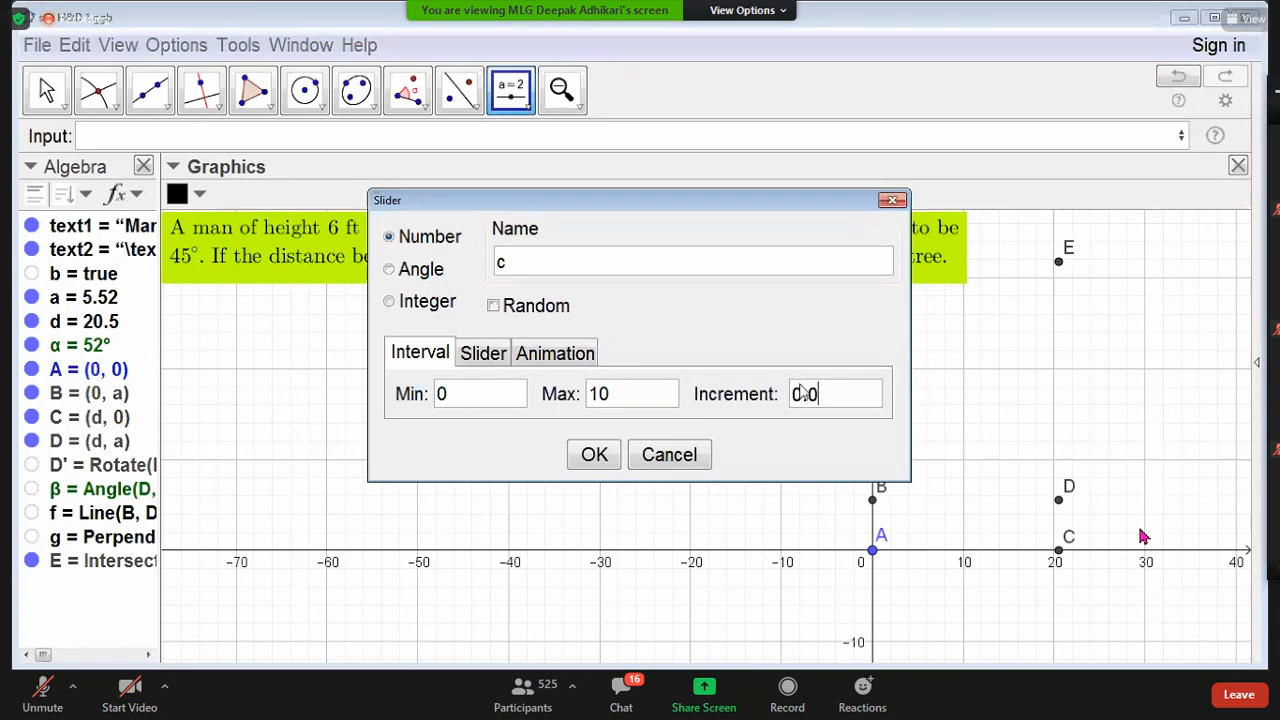
{"action": "left_click", "coordinate": [603, 457]}
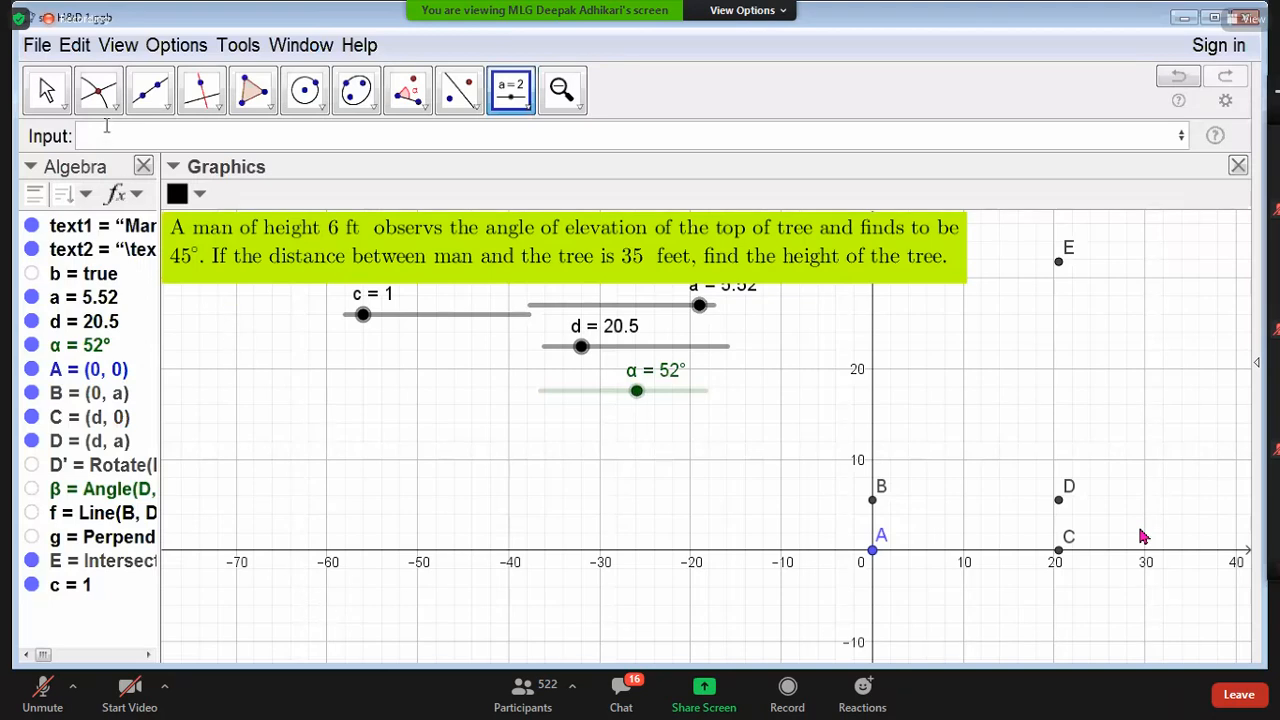
Step: Create a plain segment from A to B with the Segment command and set slider c to 0.7
{"action": "left_click", "coordinate": [46, 90]}
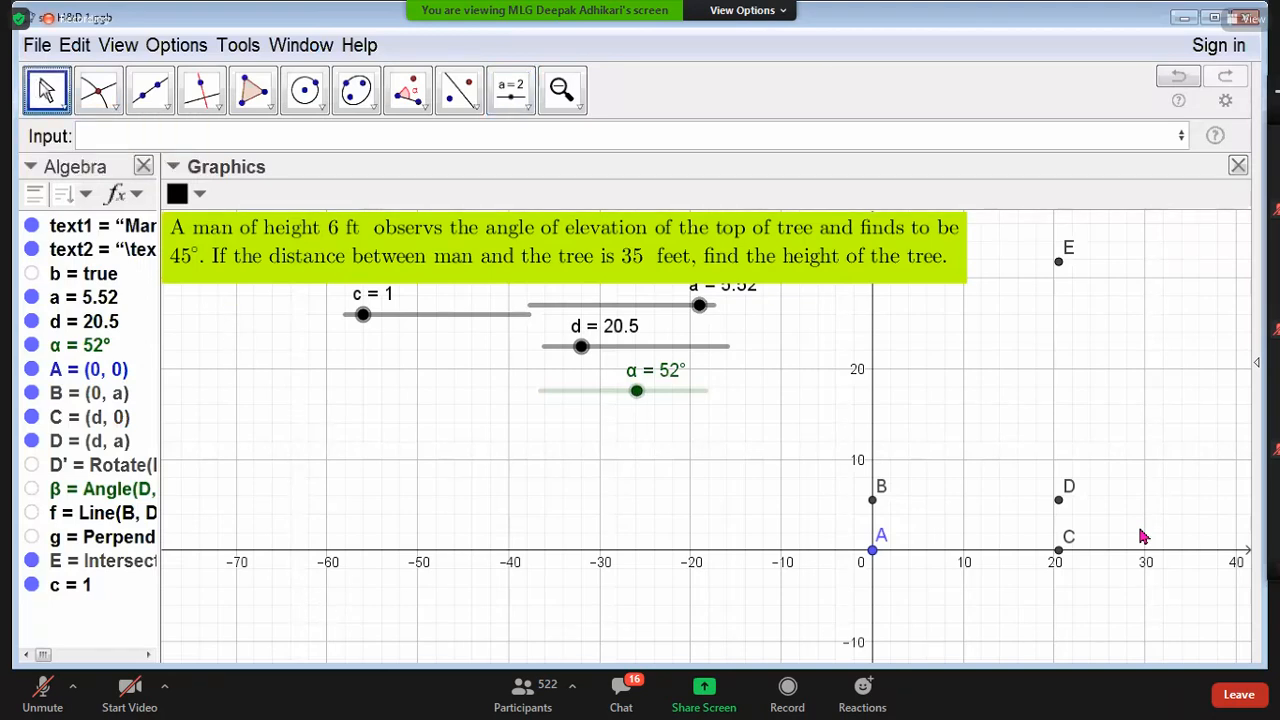
{"action": "left_click", "coordinate": [46, 90]}
{"action": "mouse_move", "coordinate": [98, 90]}
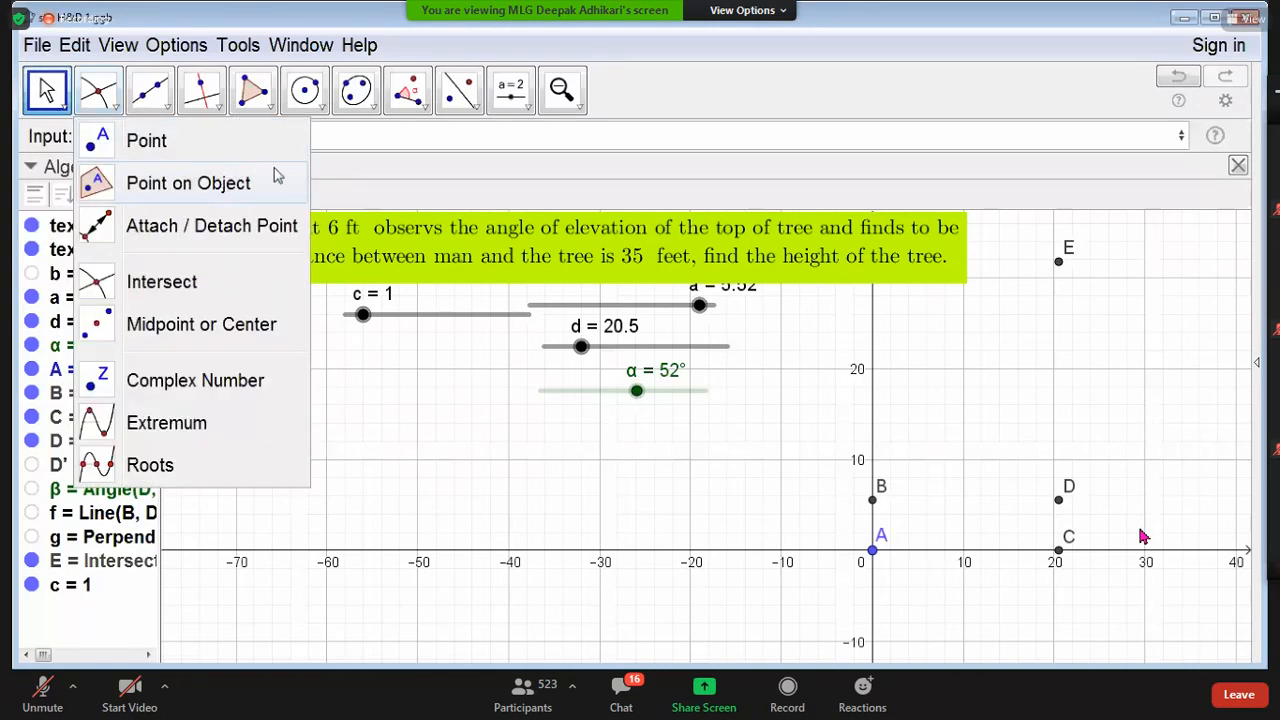
{"action": "left_click", "coordinate": [417, 140]}
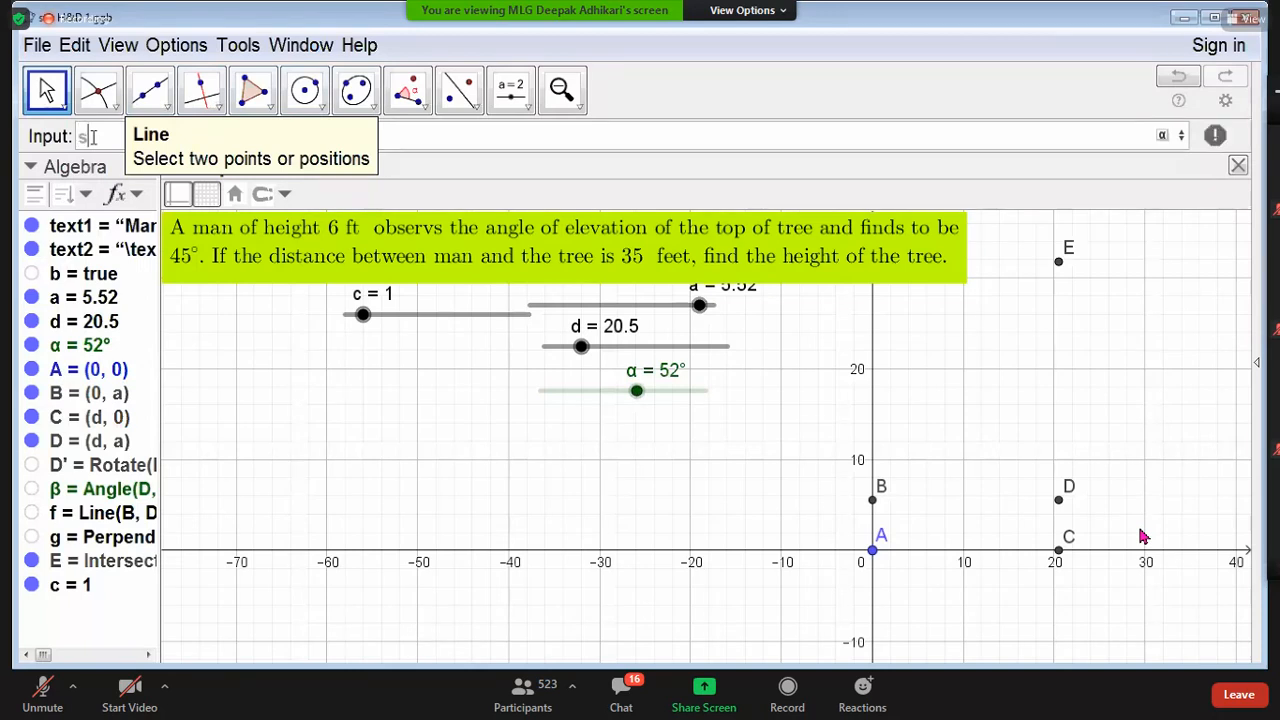
{"action": "type", "text": "segment"}
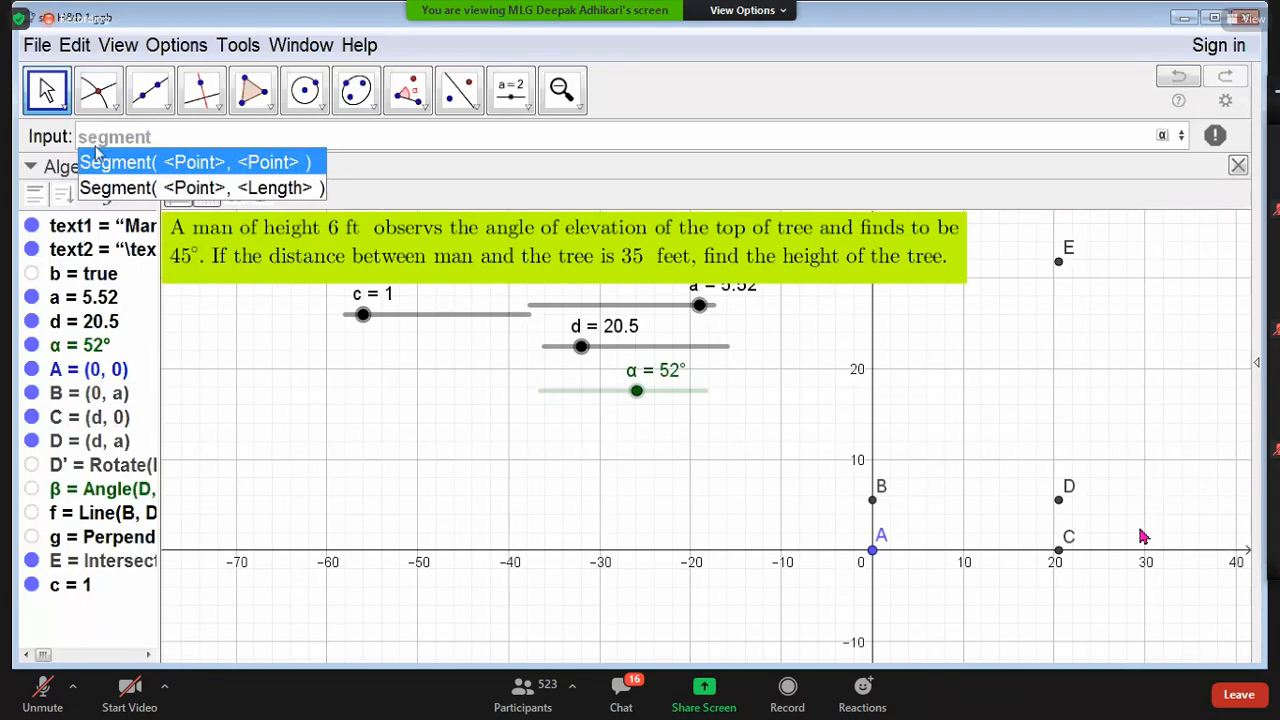
{"action": "left_click", "coordinate": [183, 163]}
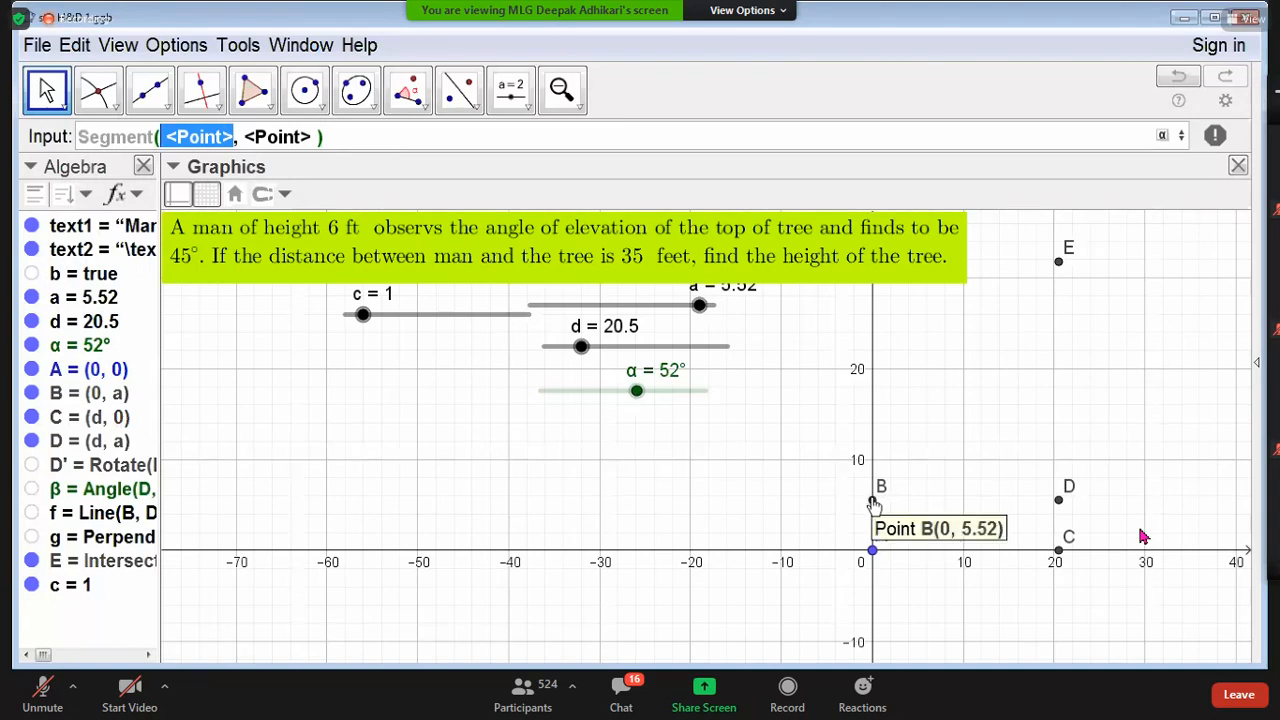
{"action": "type", "text": "A"}
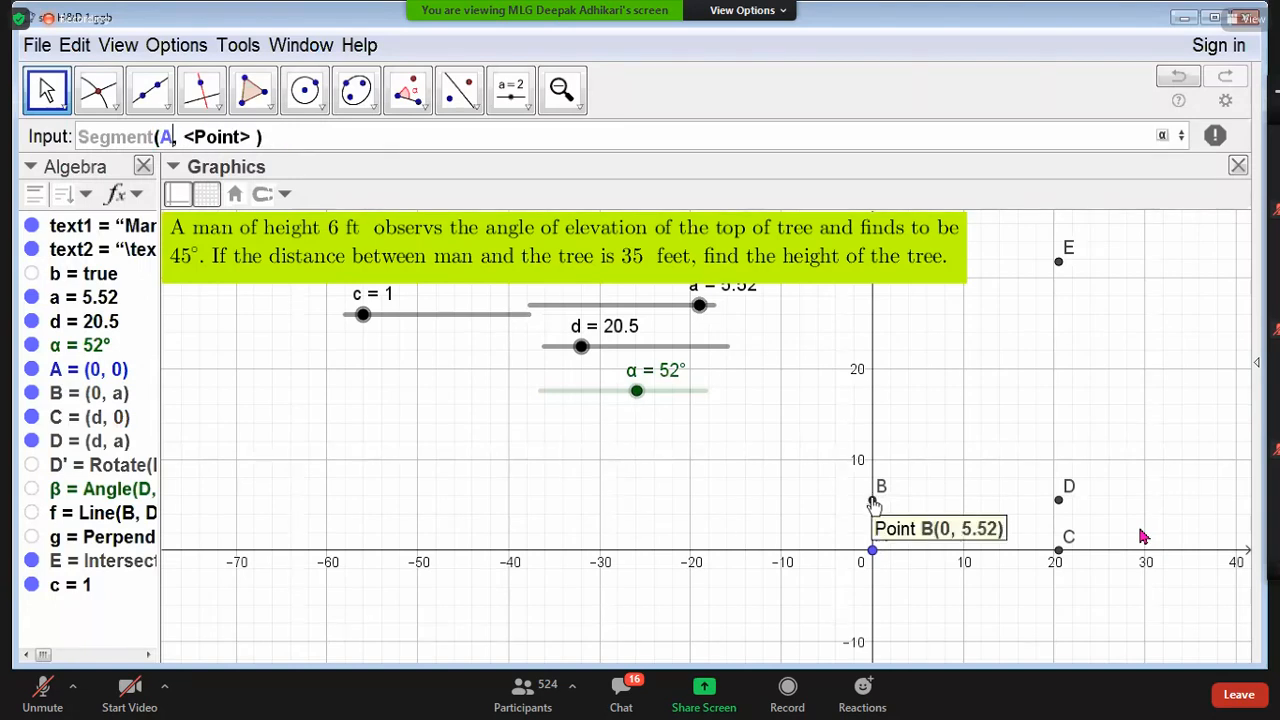
{"action": "key", "text": "Tab"}
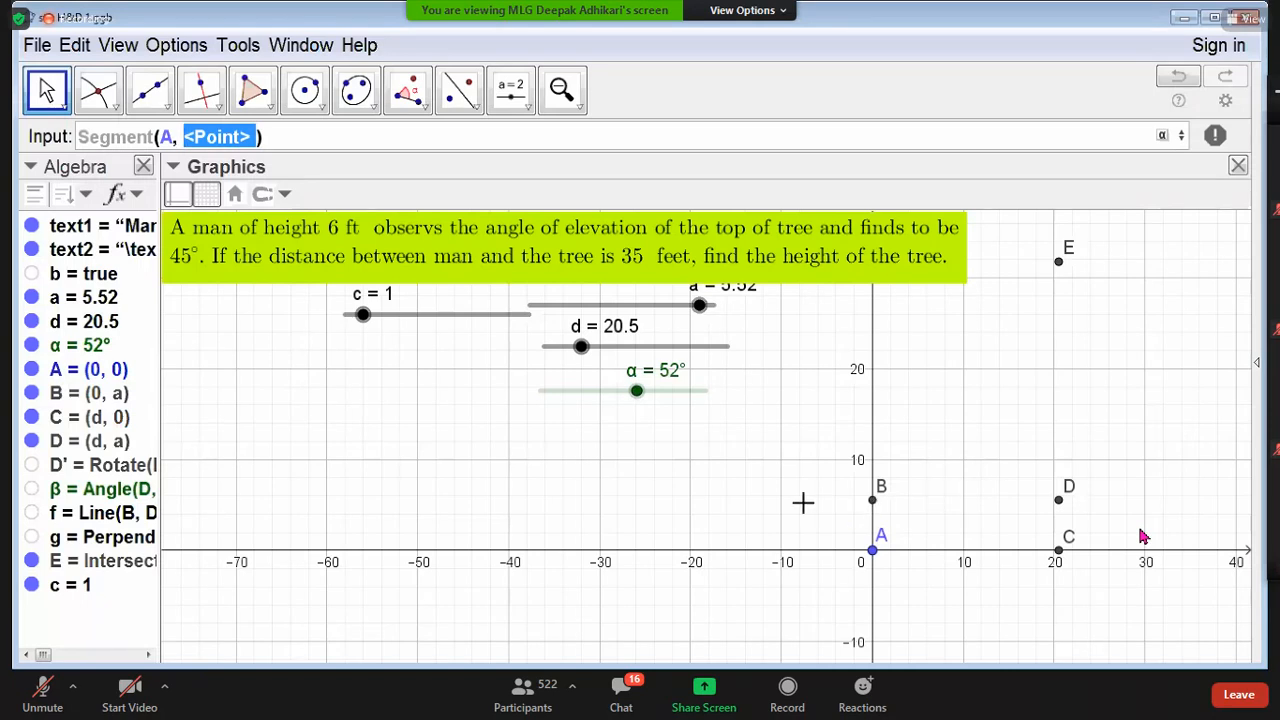
{"action": "type", "text": "b"}
{"action": "key", "text": "BackSpace"}
{"action": "type", "text": "B"}
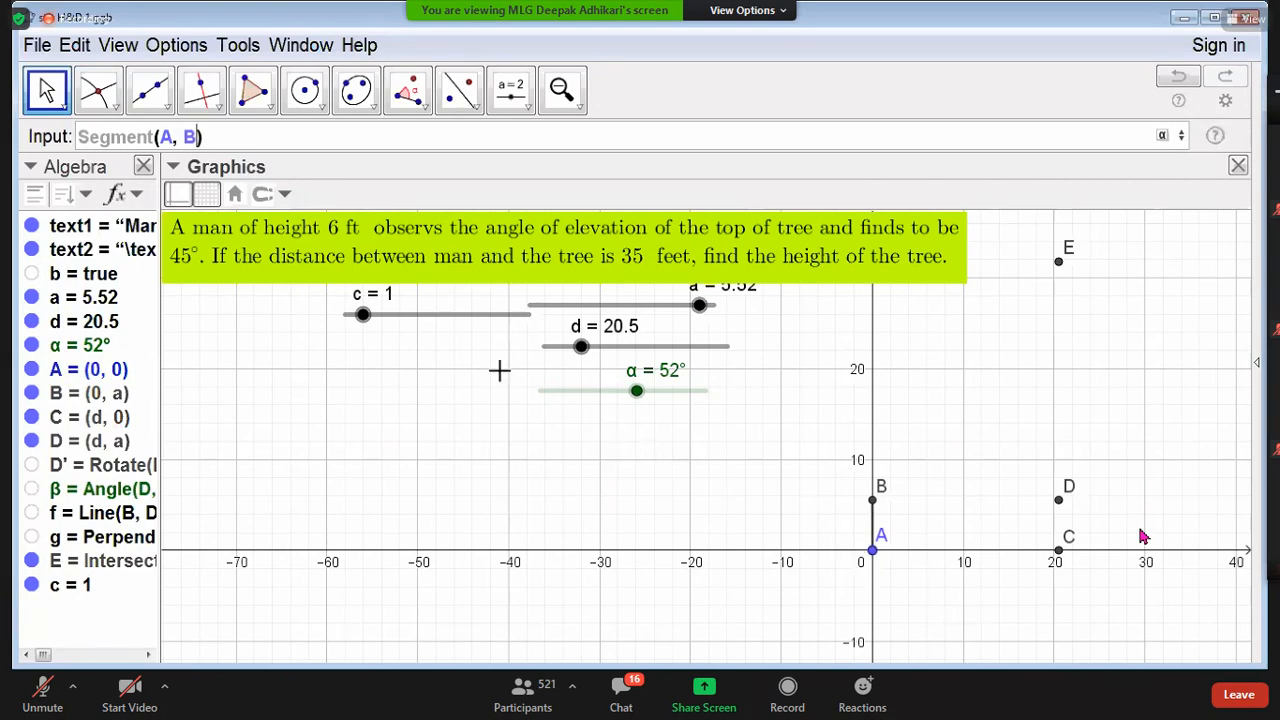
{"action": "mouse_move", "coordinate": [363, 315]}
{"action": "left_mouse_down"}
{"action": "mouse_move", "coordinate": [423, 314]}
{"action": "mouse_move", "coordinate": [356, 315]}
{"action": "left_mouse_up"}
{"action": "key", "text": "Return"}
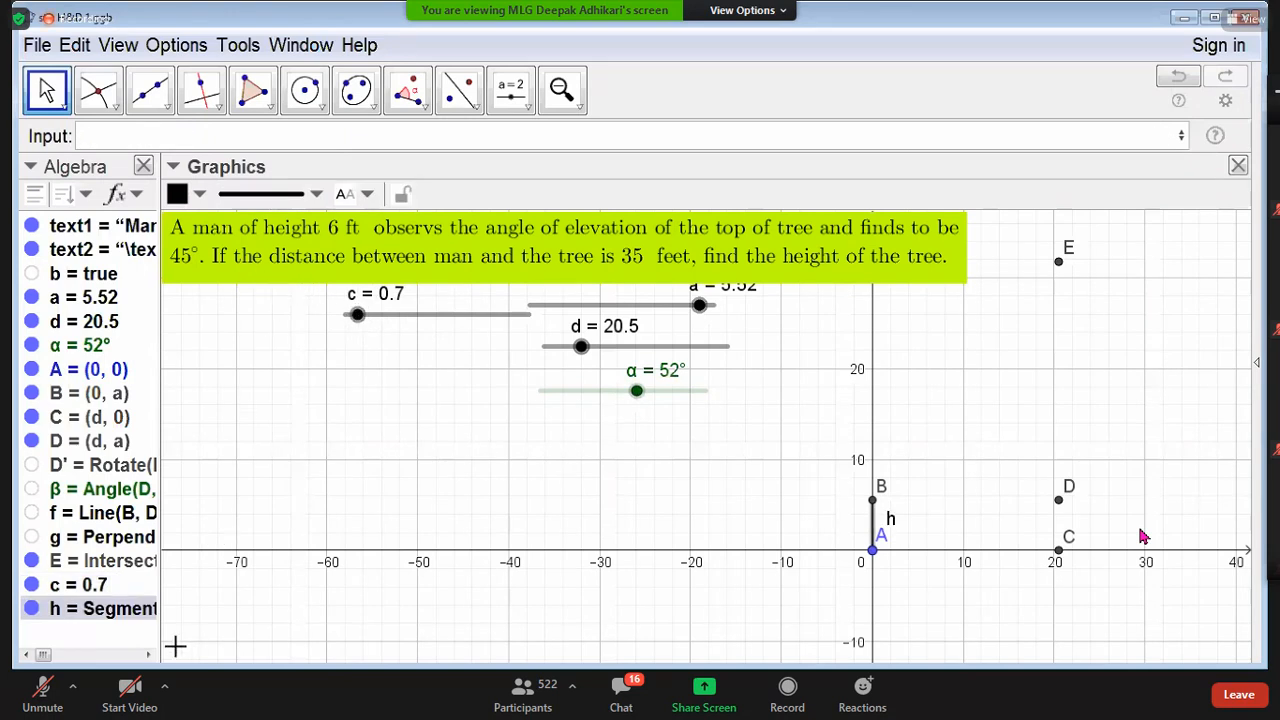
Step: Delete the plain segment between A and B
{"action": "right_click", "coordinate": [143, 617]}
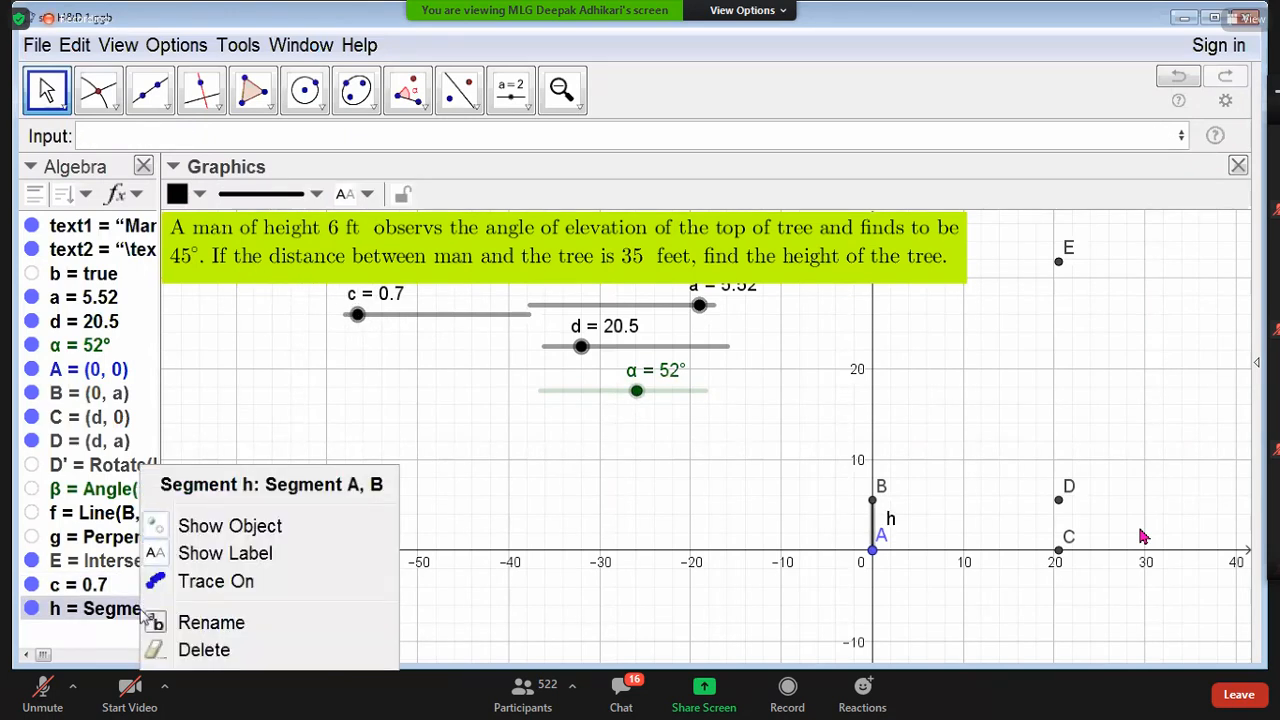
{"action": "left_click", "coordinate": [196, 650]}
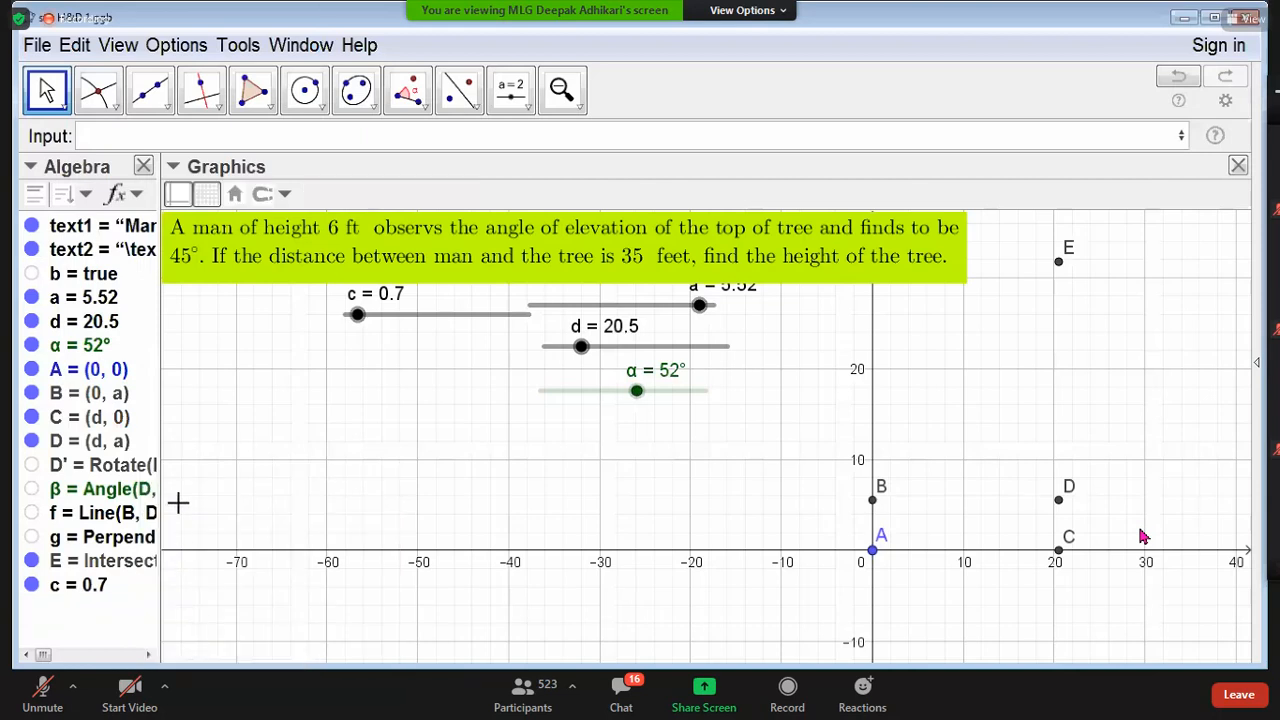
Step: Begin a Segment command starting at A, with an If command with condition, then and else parts as its second point
{"action": "left_click", "coordinate": [128, 136]}
{"action": "type", "text": "segm"}
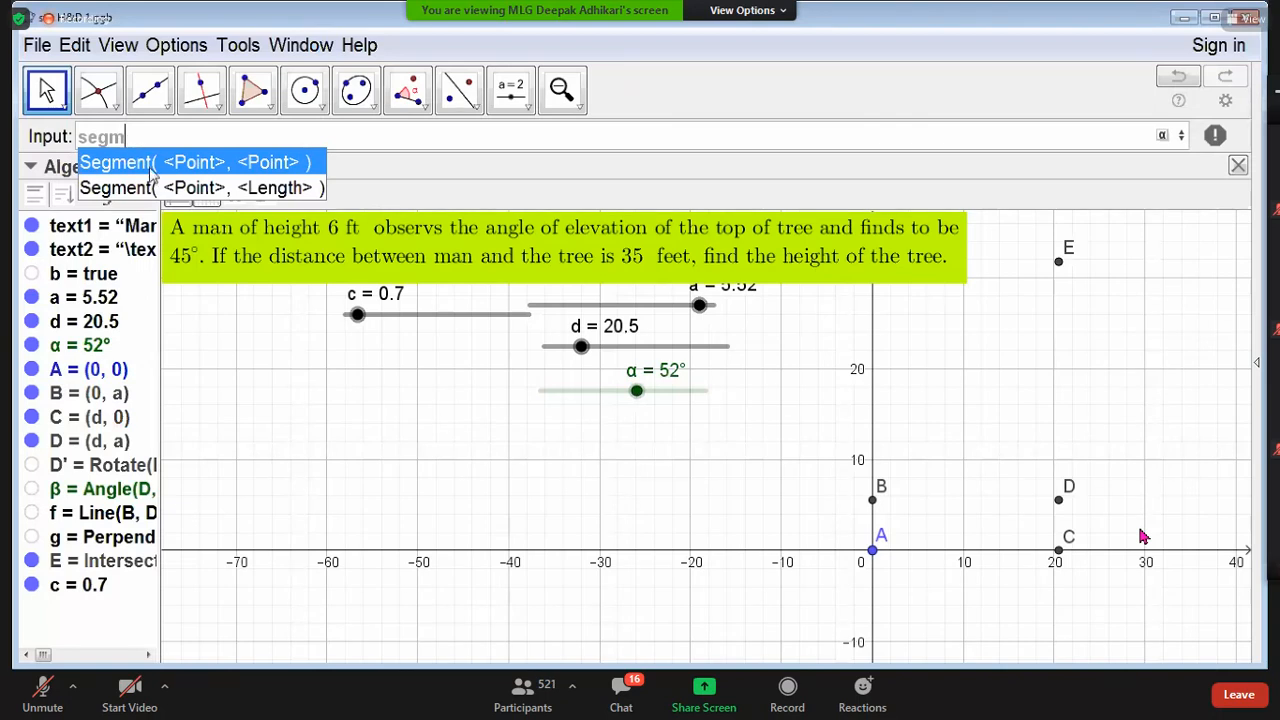
{"action": "left_click", "coordinate": [150, 170]}
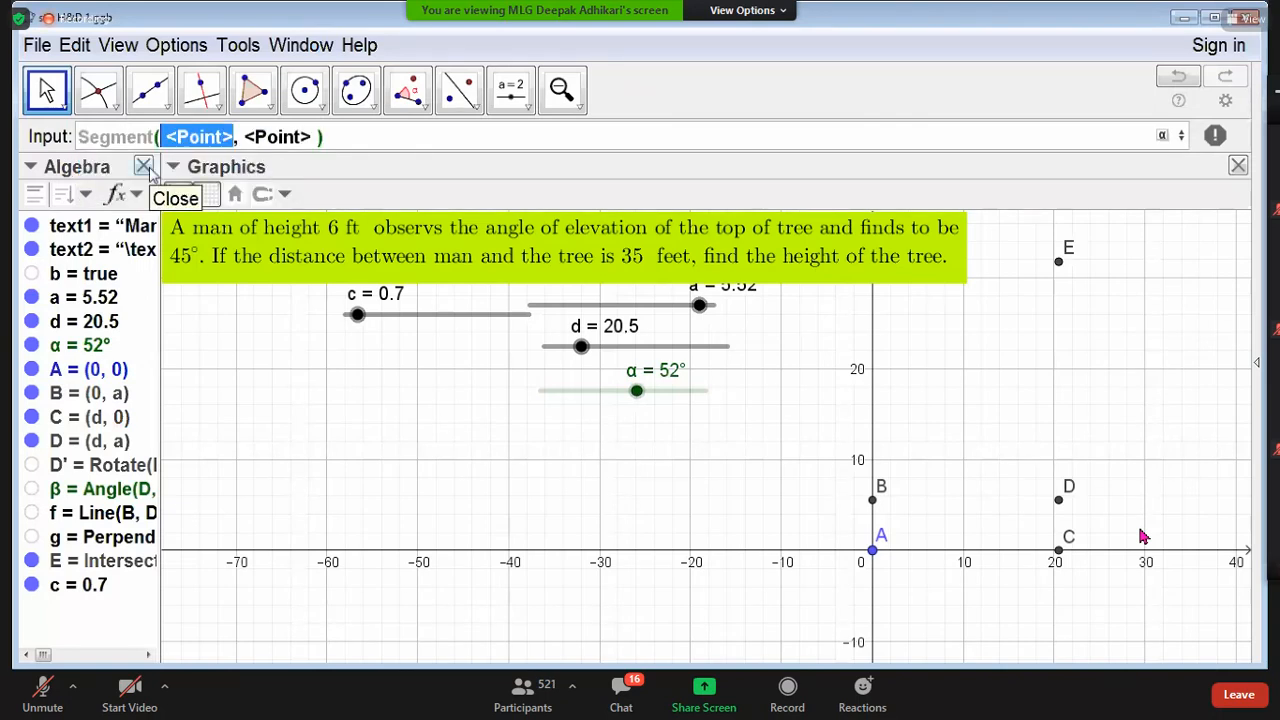
{"action": "type", "text": "A"}
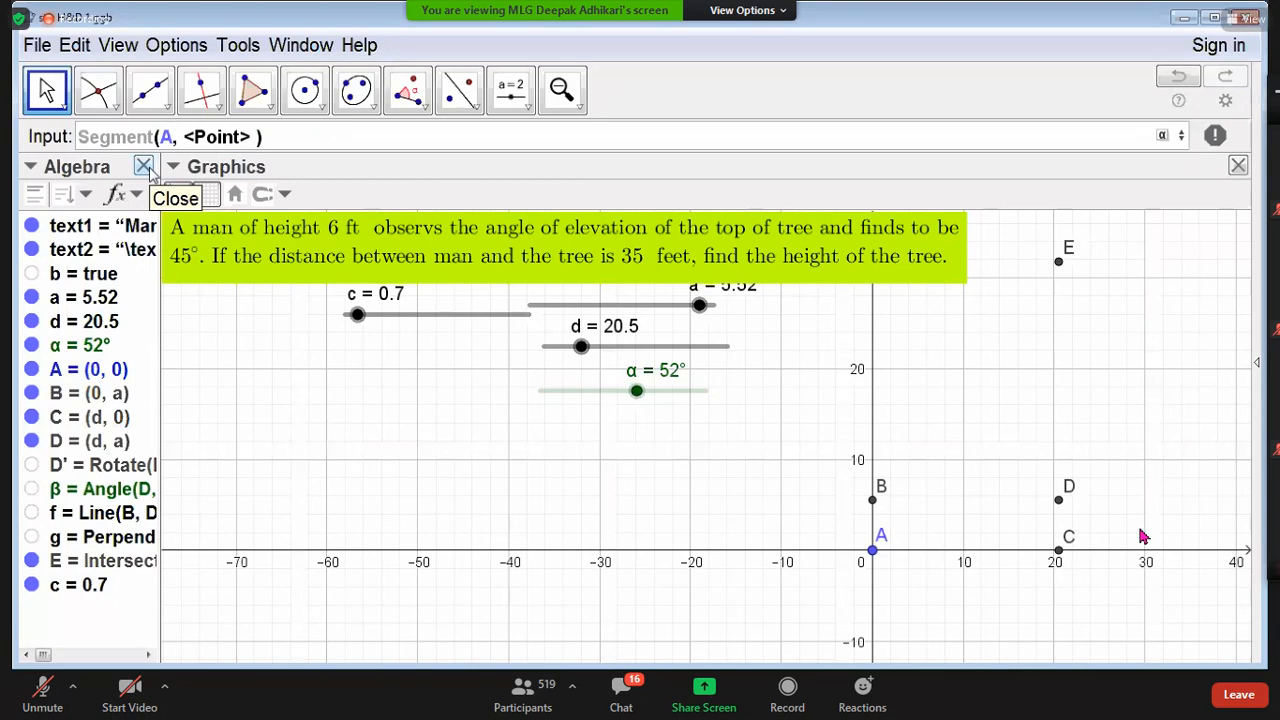
{"action": "key", "text": "Tab"}
{"action": "key", "text": "BackSpace"}
{"action": "type", "text": "if"}
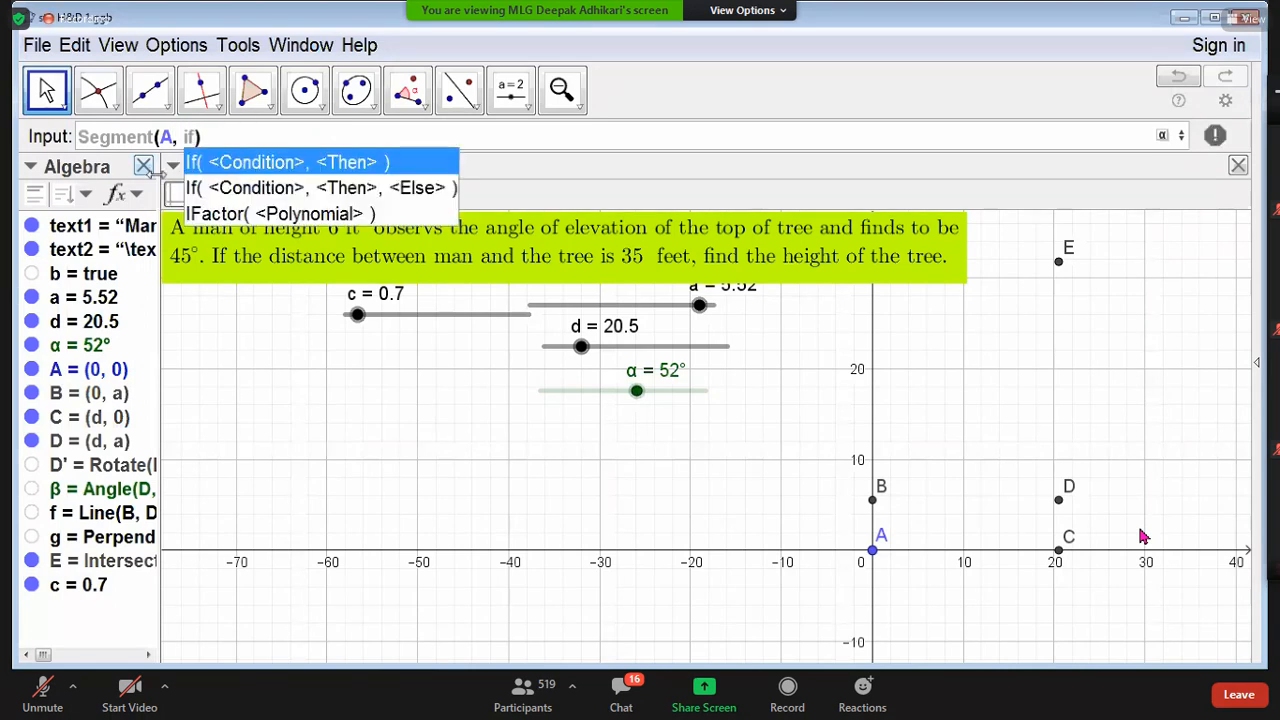
{"action": "left_click", "coordinate": [240, 192]}
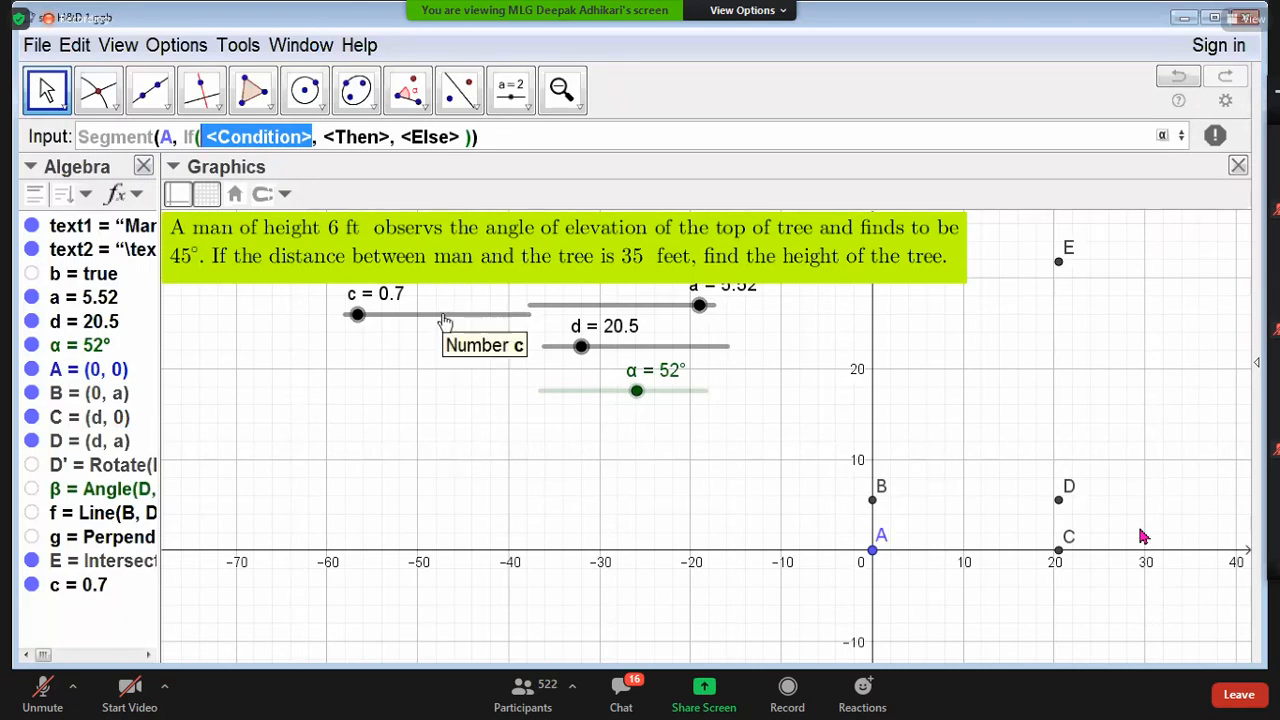
Step: Enter 0≤c≤1 as the condition of the If command inside the segment definition
{"action": "type", "text": "0"}
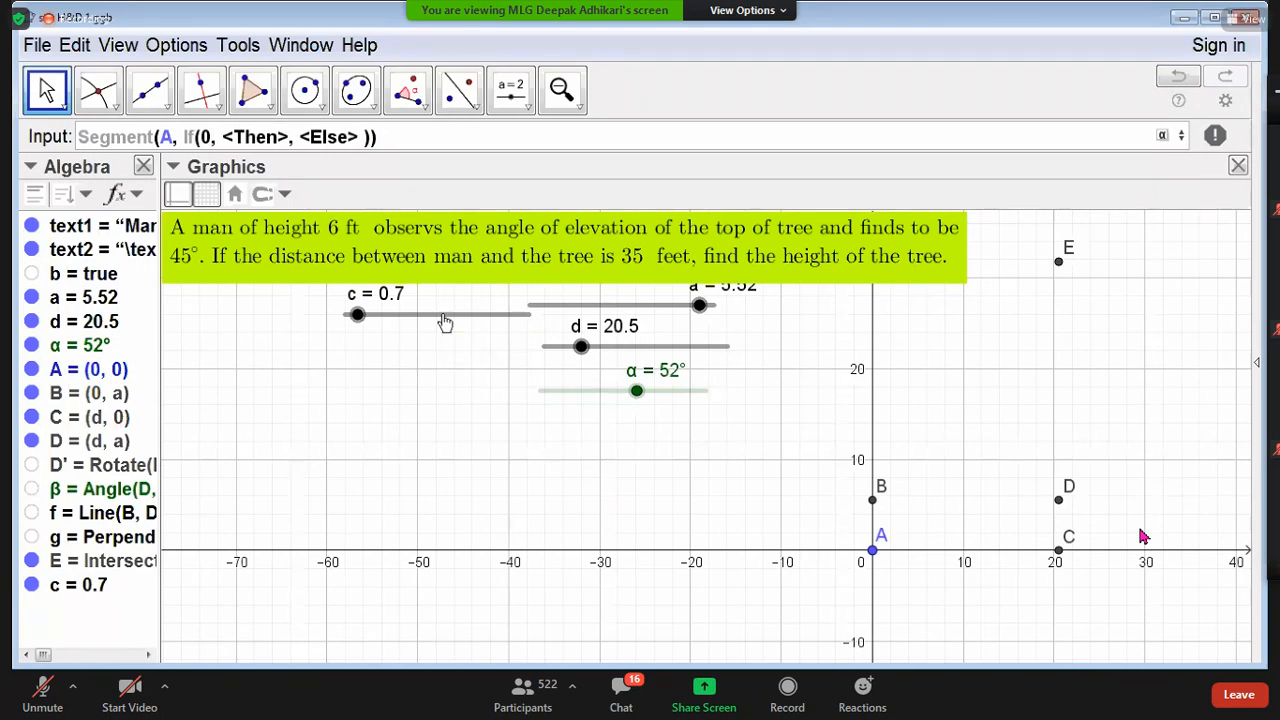
{"action": "type", "text": "<="}
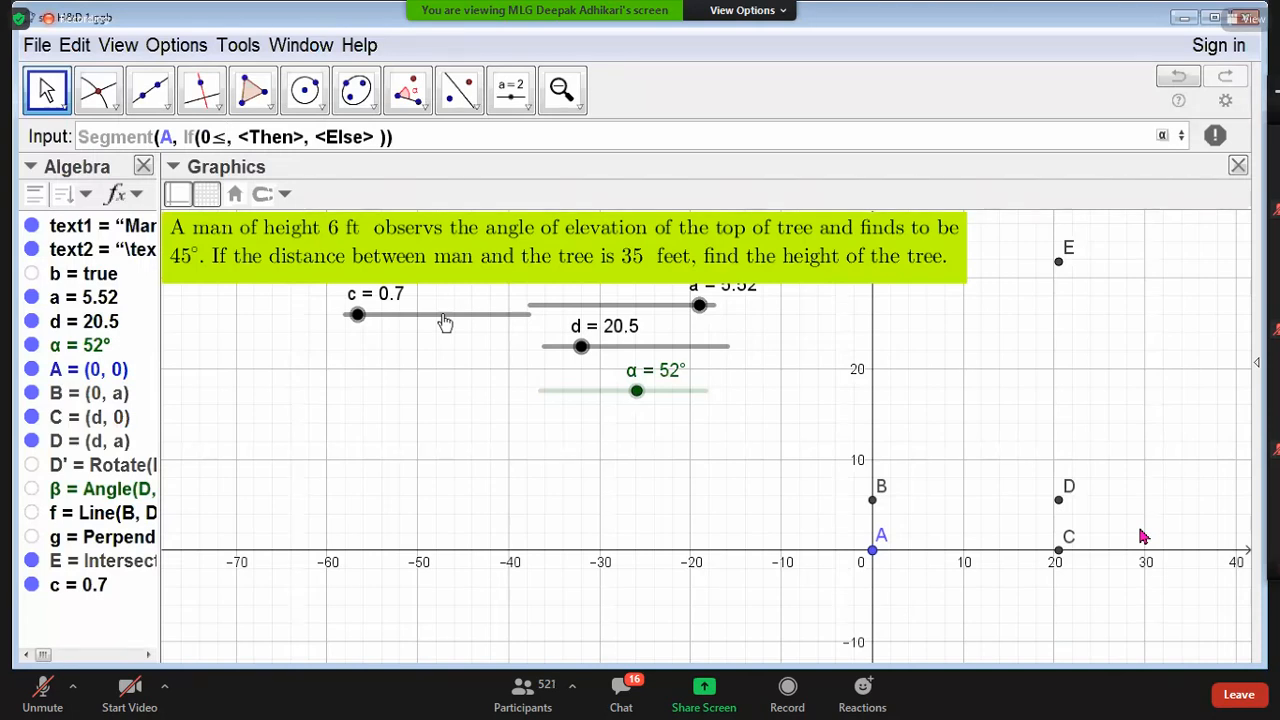
{"action": "type", "text": "c"}
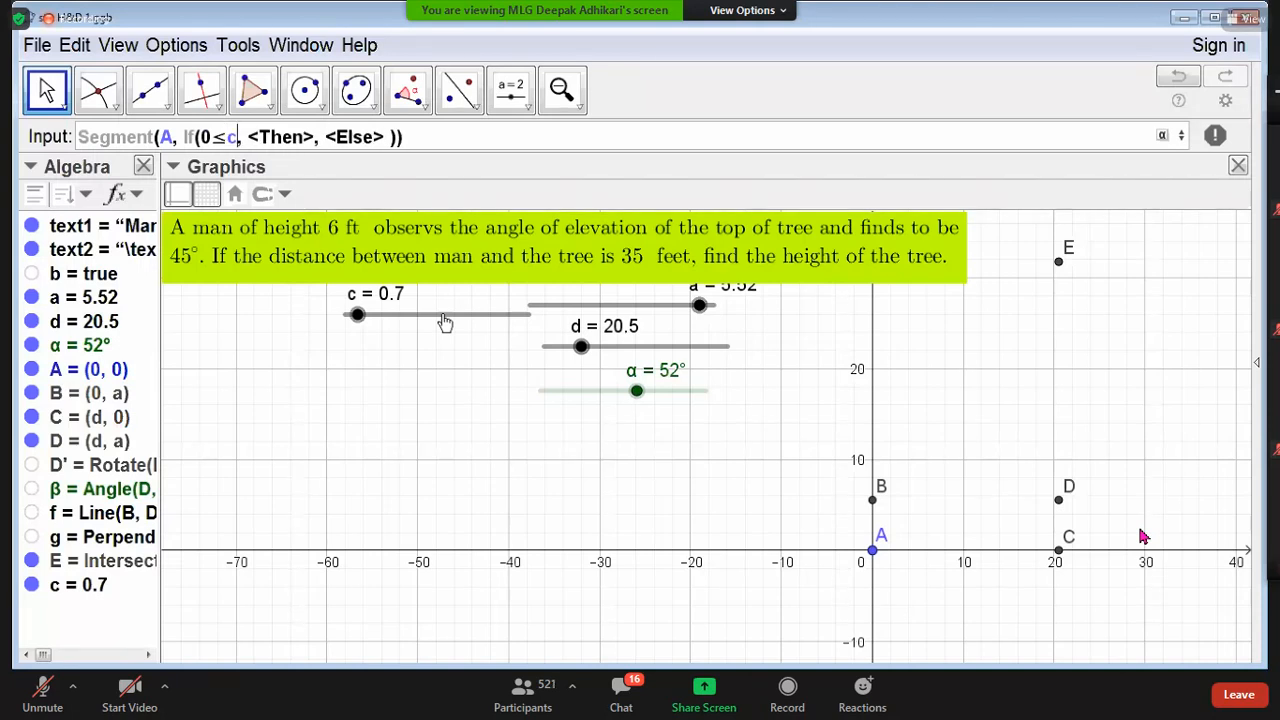
{"action": "type", "text": "<="}
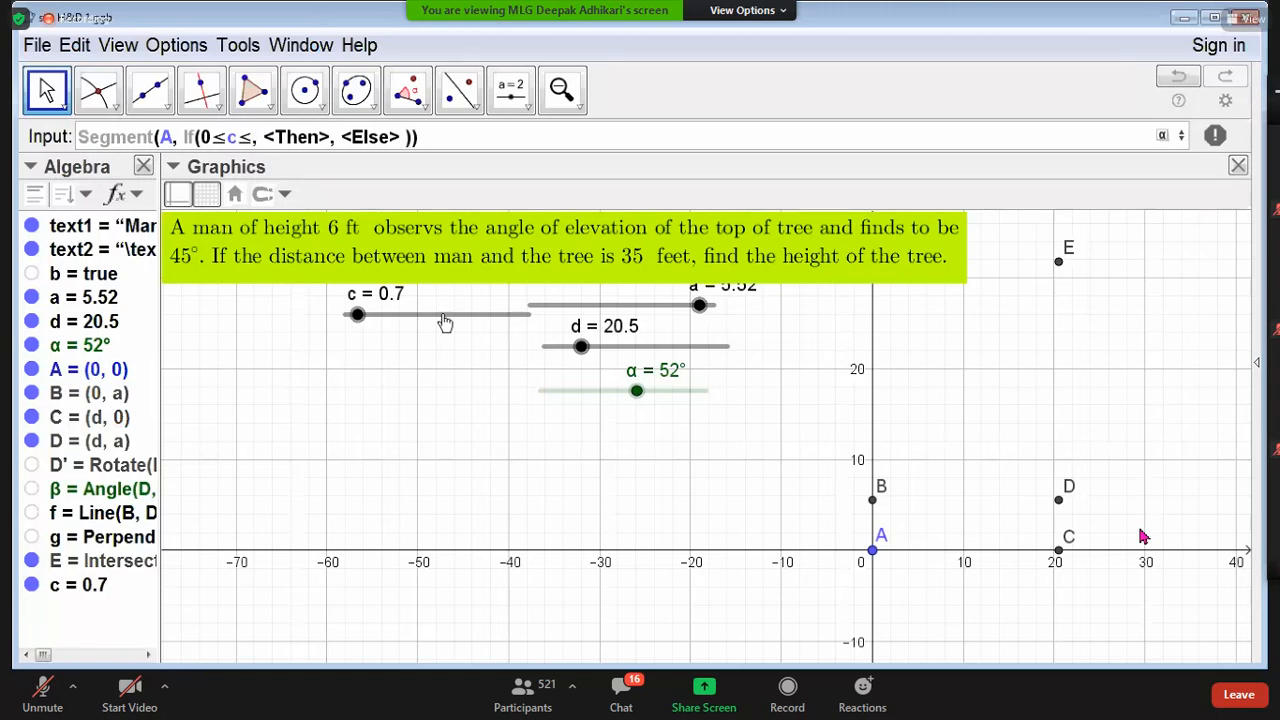
{"action": "type", "text": "1"}
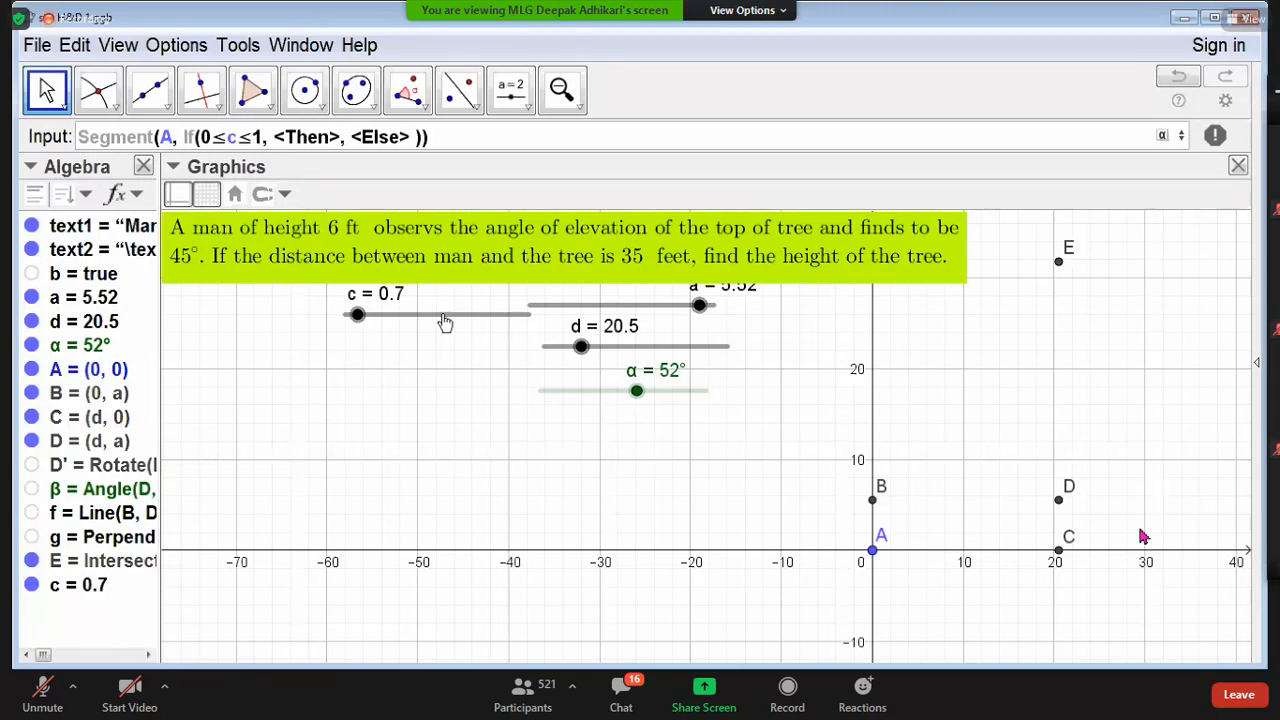
Step: Enter A+c(B-A) as the Then value of the If command in the segment definition
{"action": "key", "text": "Tab"}
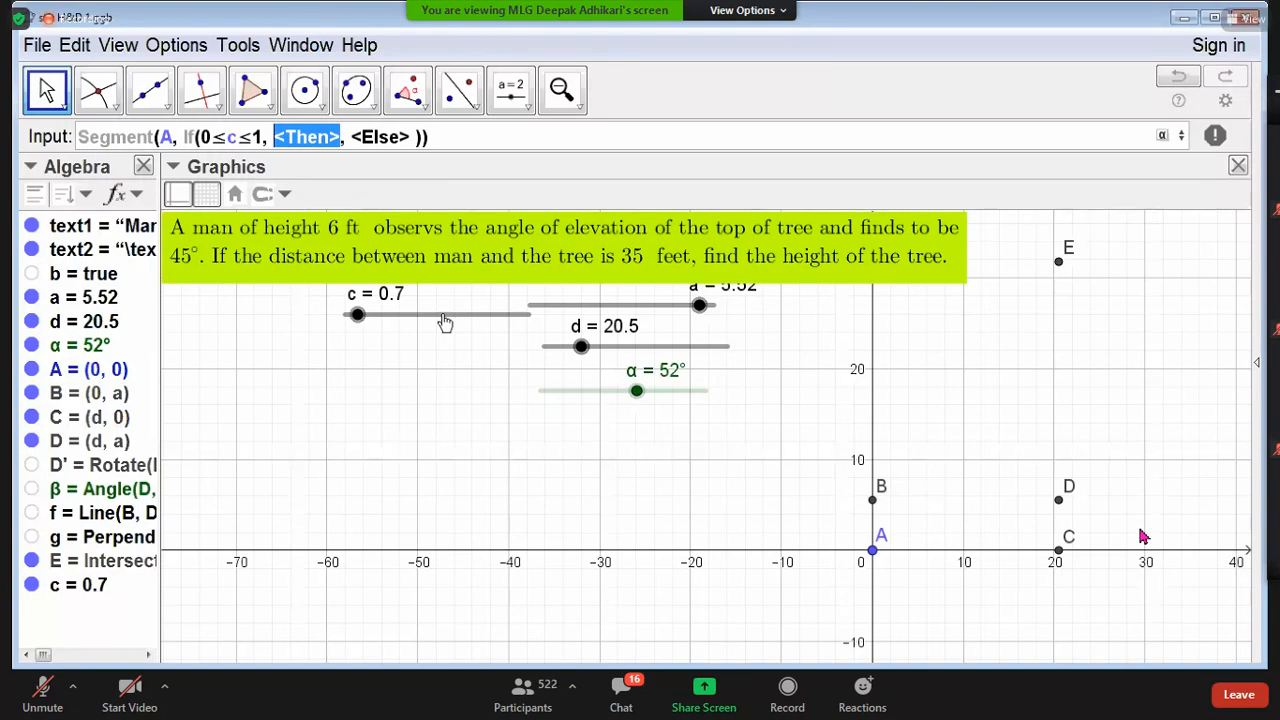
{"action": "type", "text": "A"}
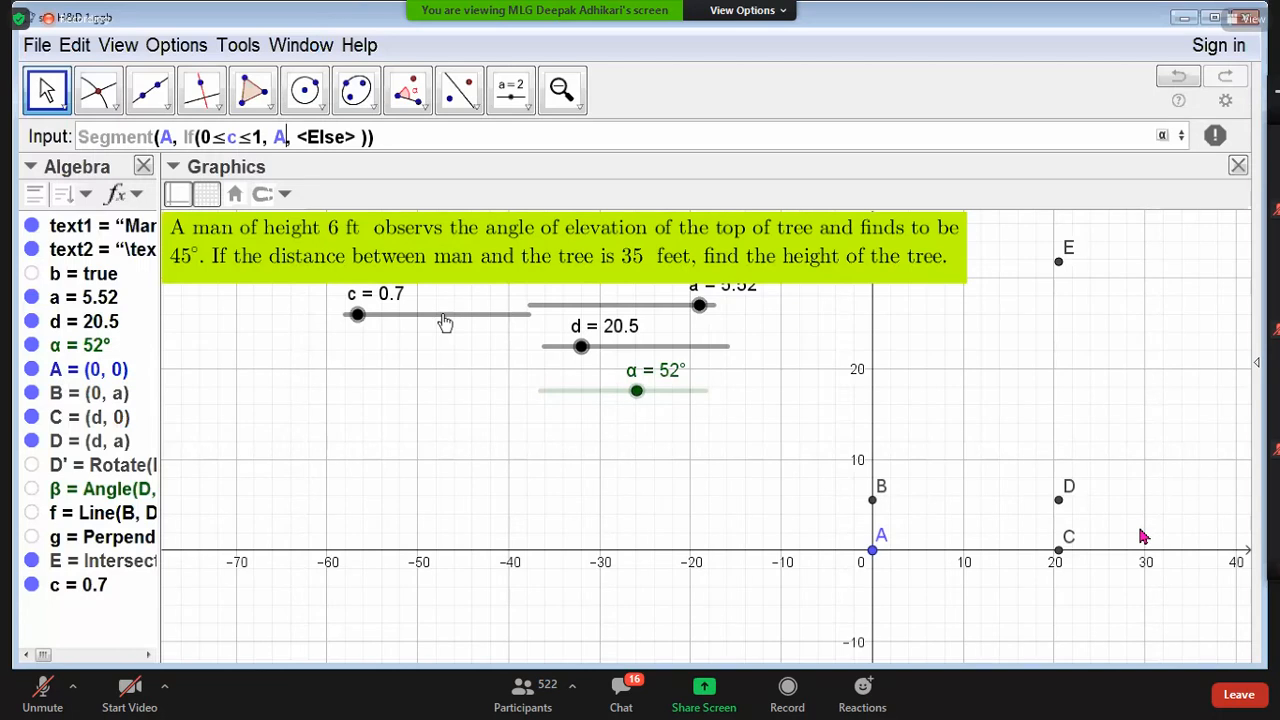
{"action": "type", "text": "+"}
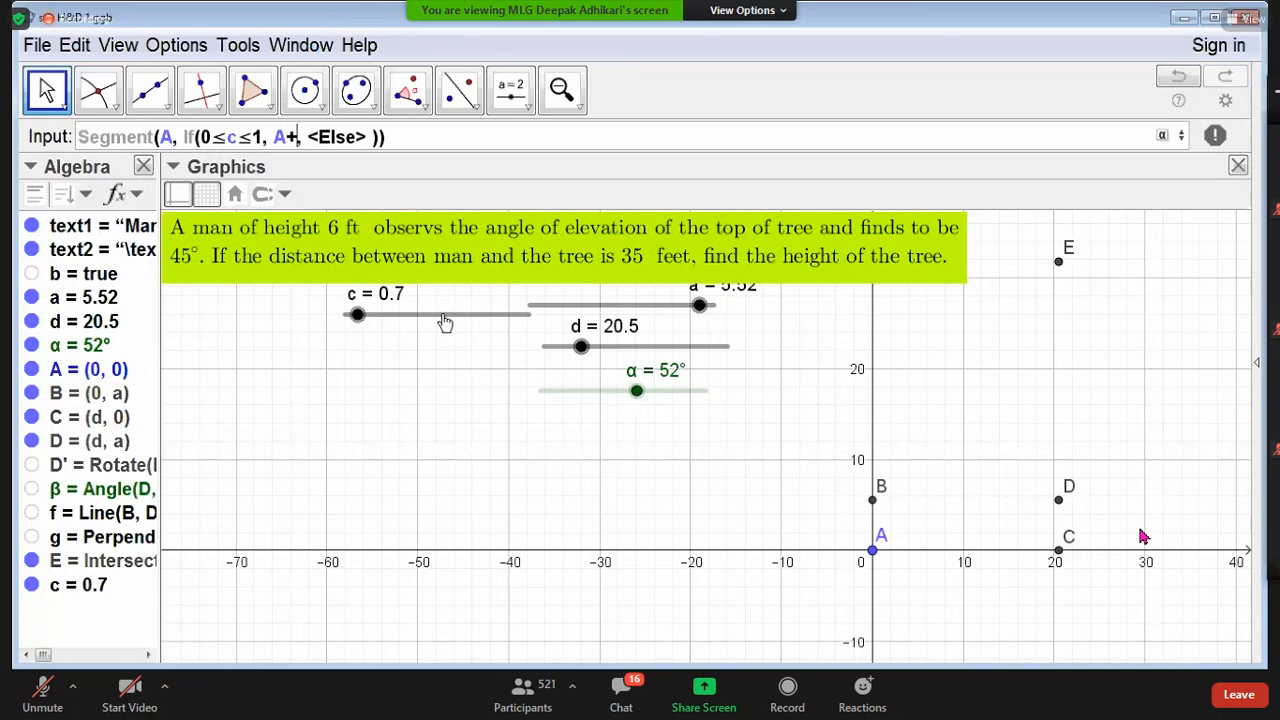
{"action": "type", "text": "c"}
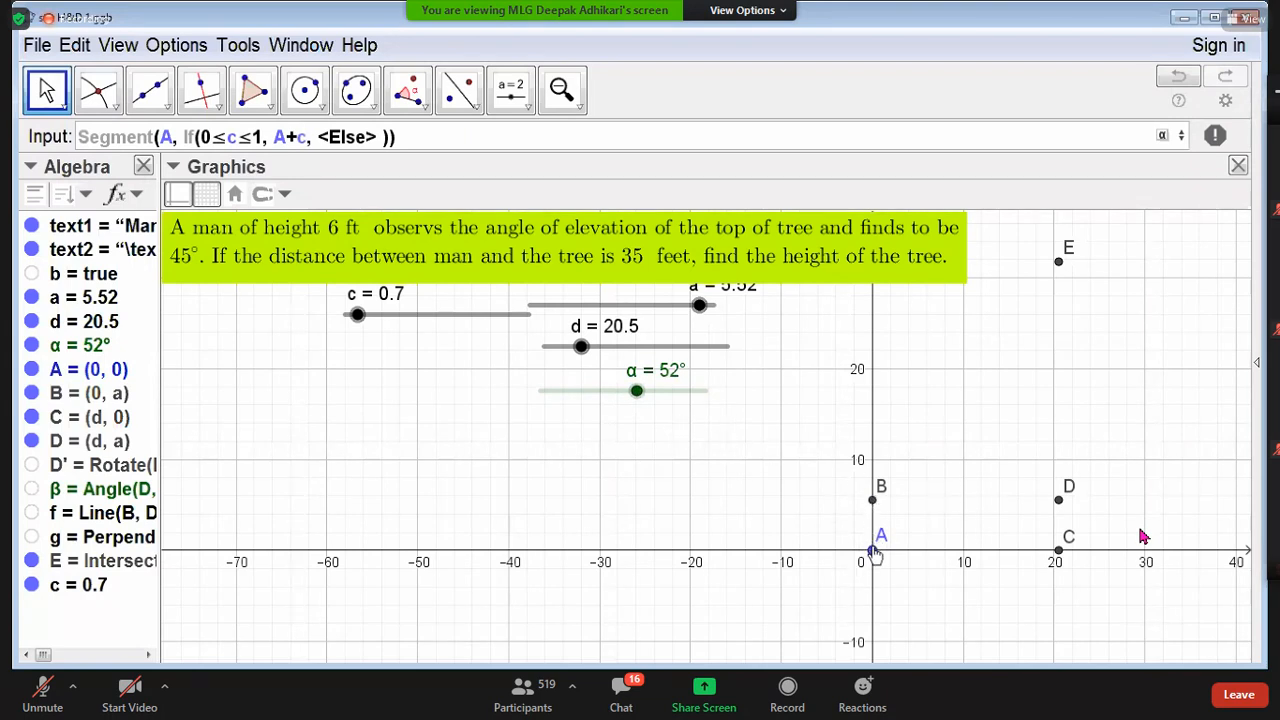
{"action": "type", "text": "("}
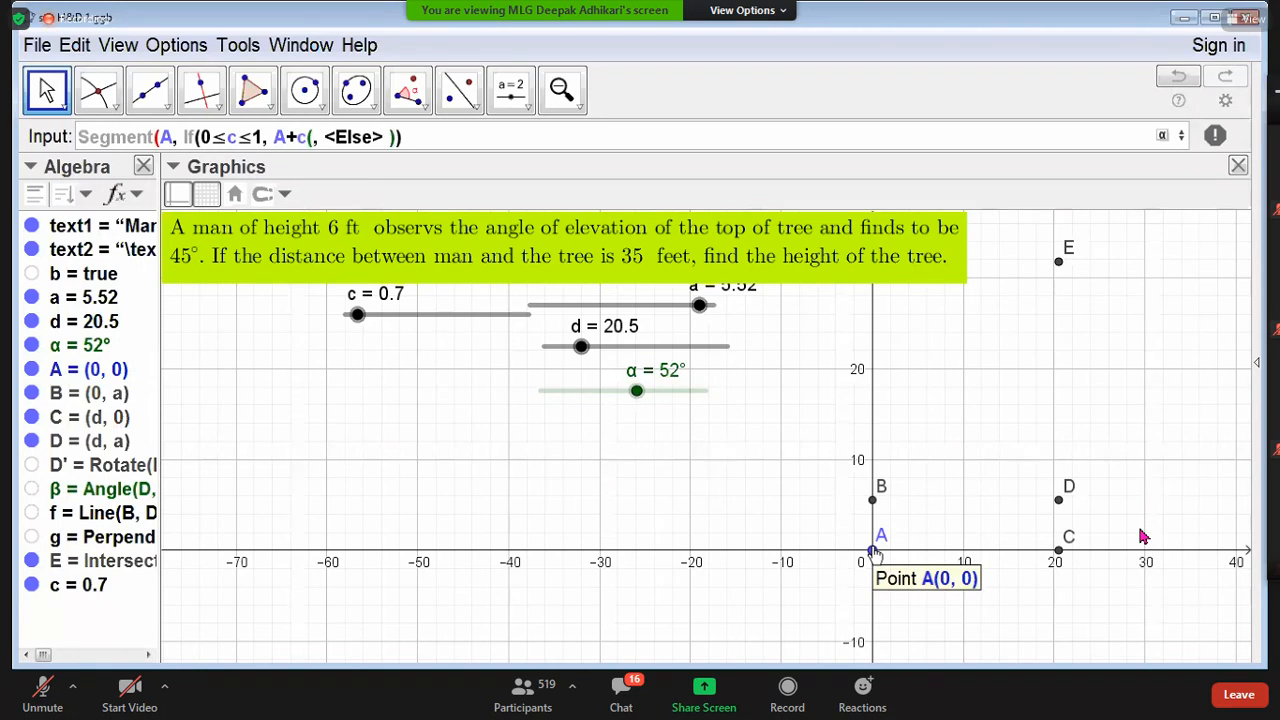
{"action": "type", "text": "B-A"}
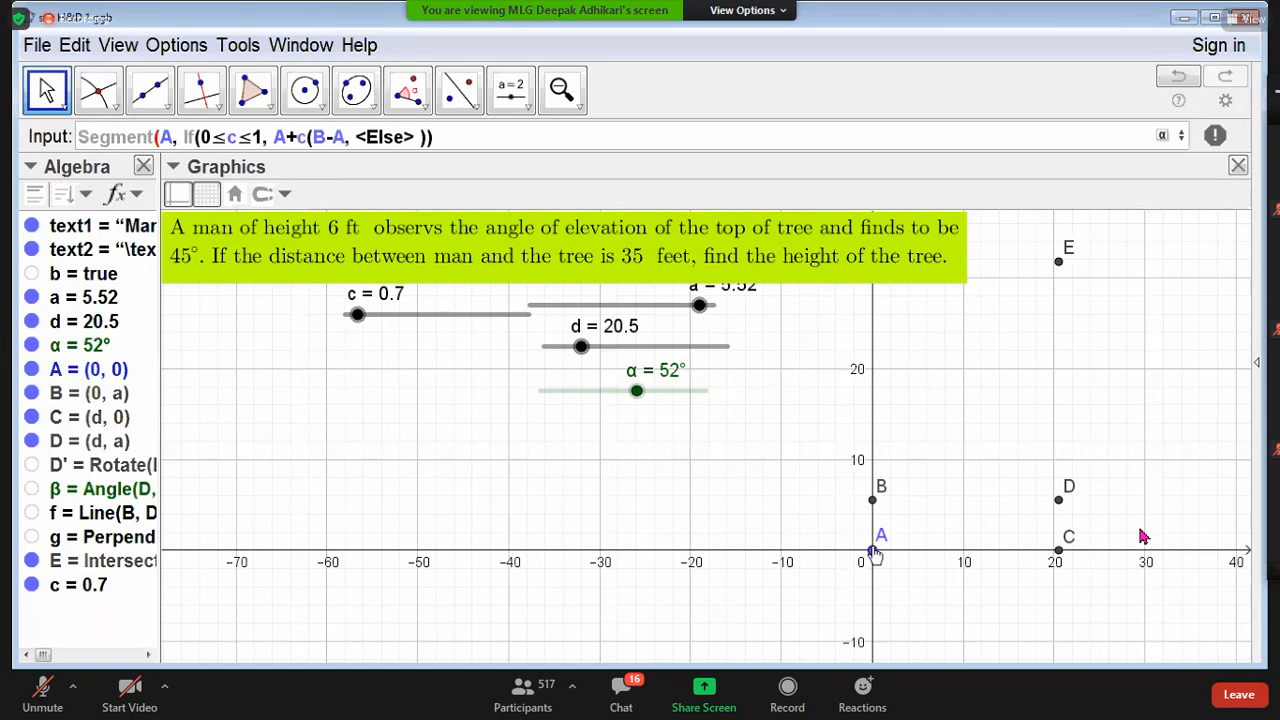
{"action": "type", "text": ")"}
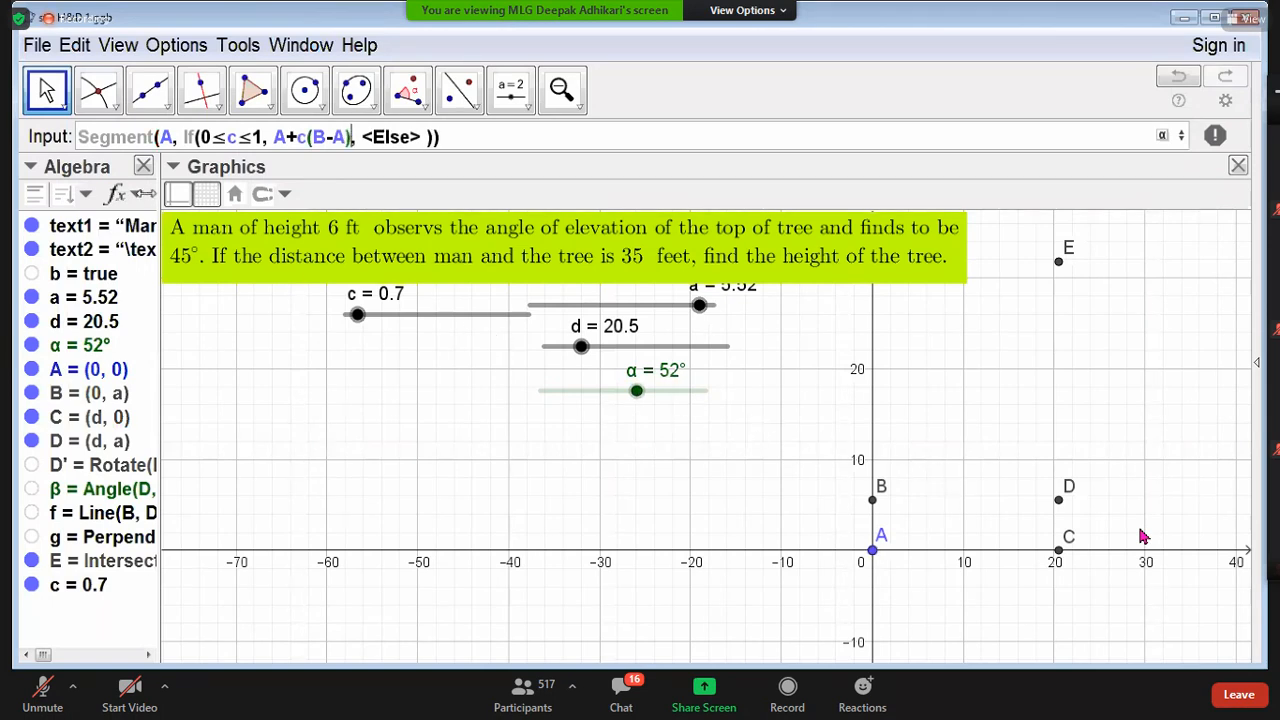
Step: Enter B as the Else value, create the segment, and set slider c to 2.55
{"action": "double_click", "coordinate": [388, 141]}
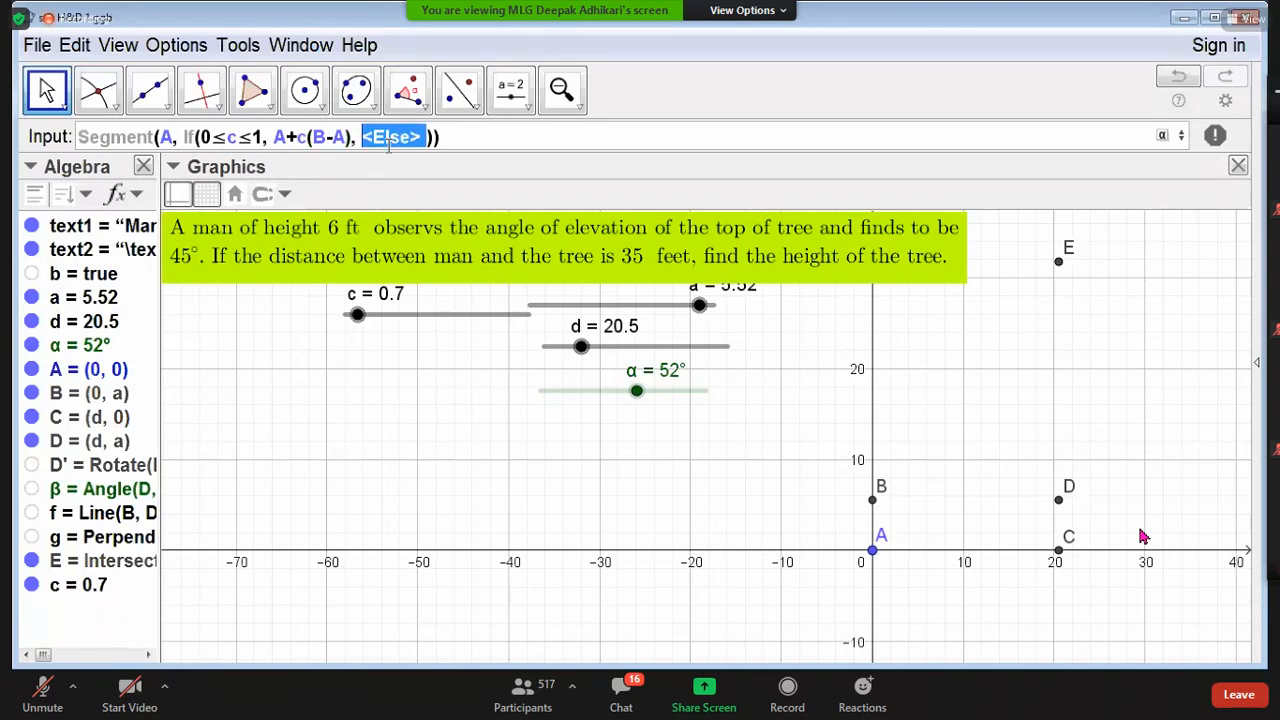
{"action": "type", "text": "B"}
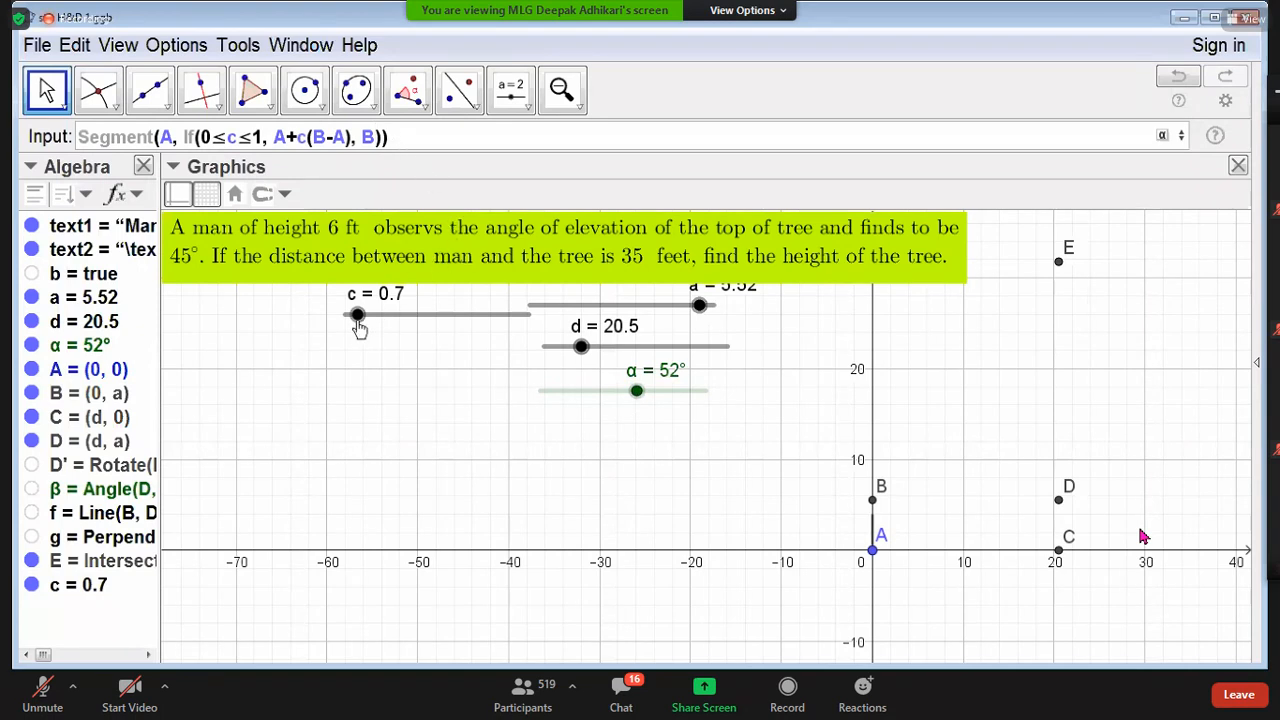
{"action": "left_click_drag", "start_coordinate": [357, 315], "coordinate": [391, 312]}
{"action": "key", "text": "Return"}
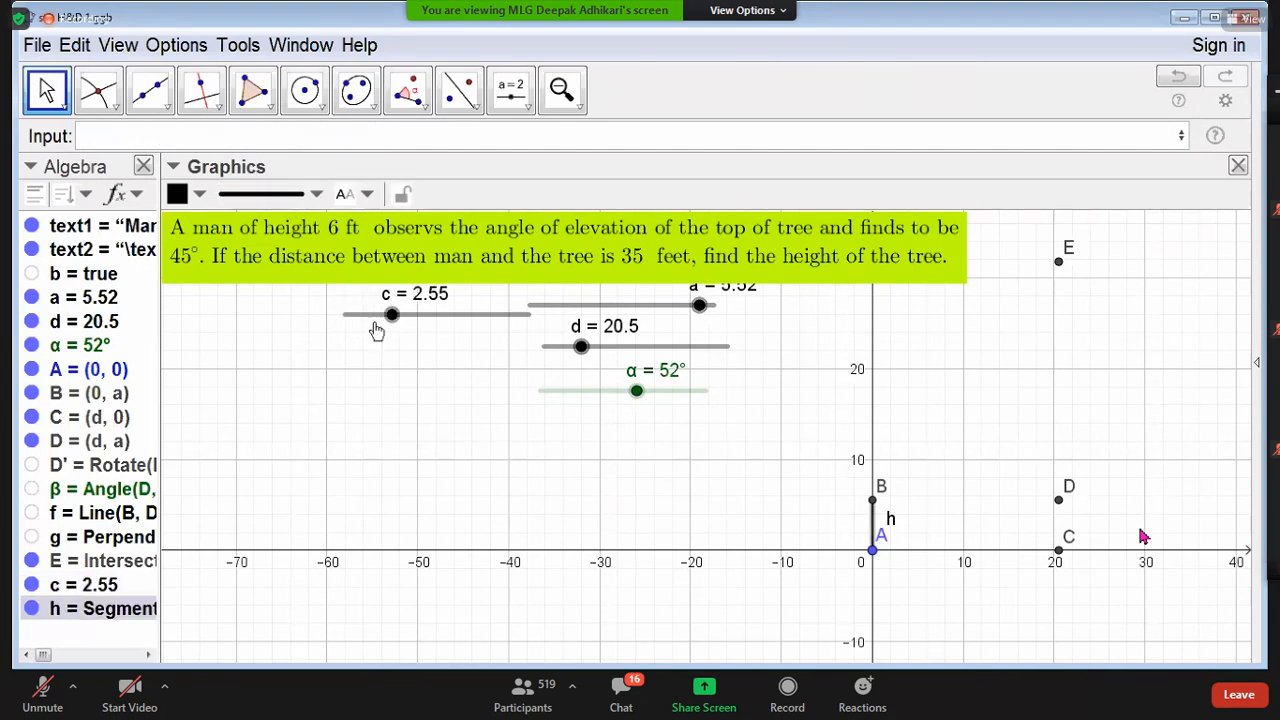
Step: Copy the full definition of segment h from its Redefine dialog and close the dialog without changes
{"action": "double_click", "coordinate": [110, 612]}
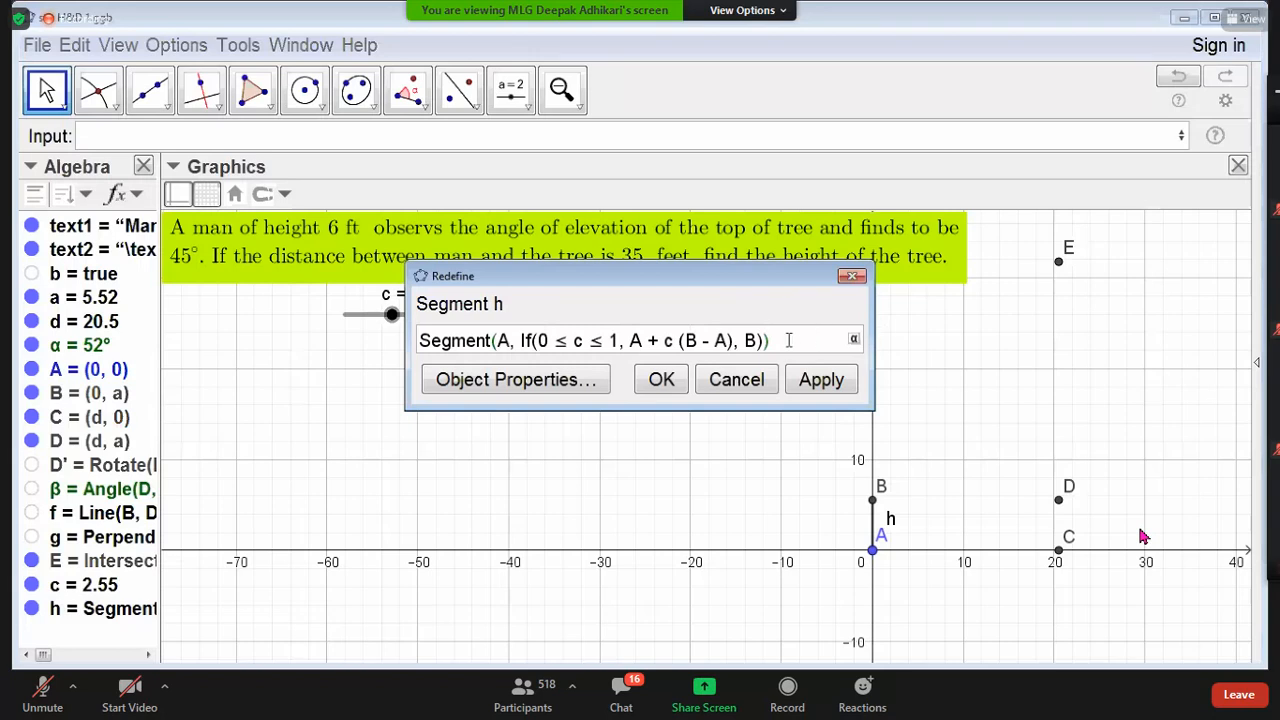
{"action": "left_click_drag", "start_coordinate": [769, 340], "coordinate": [408, 345]}
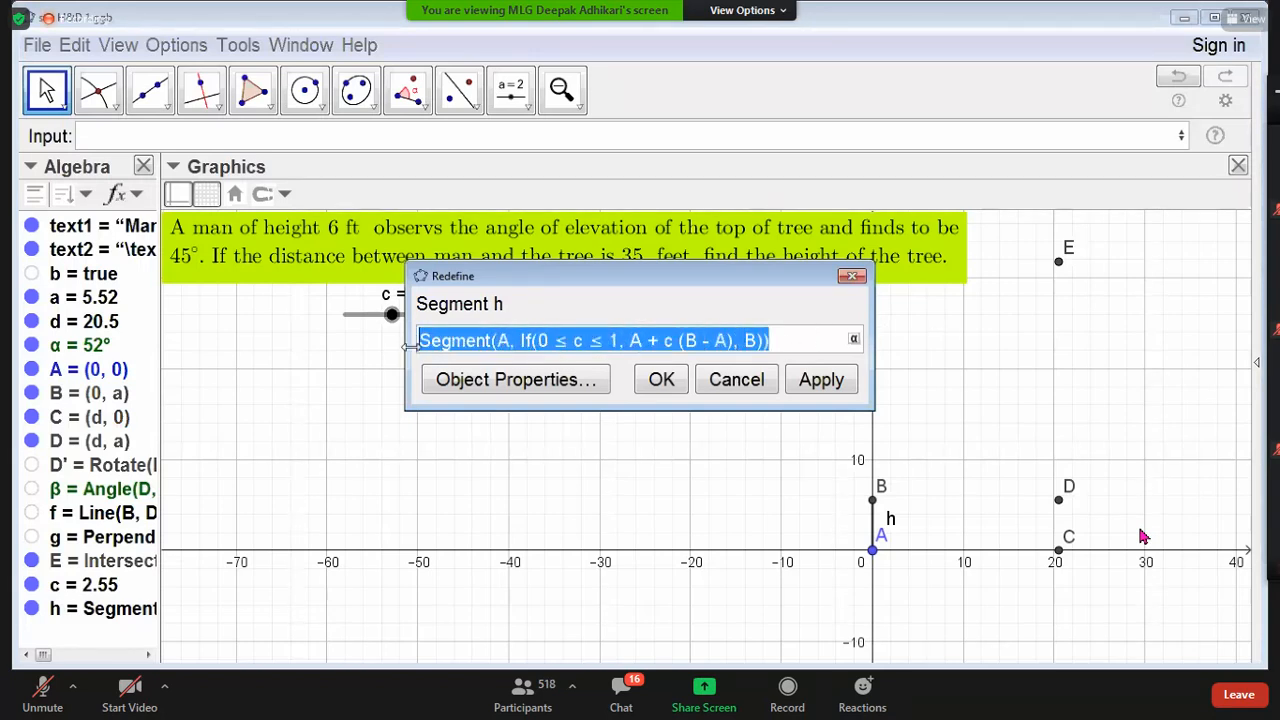
{"action": "key", "text": "ctrl+c"}
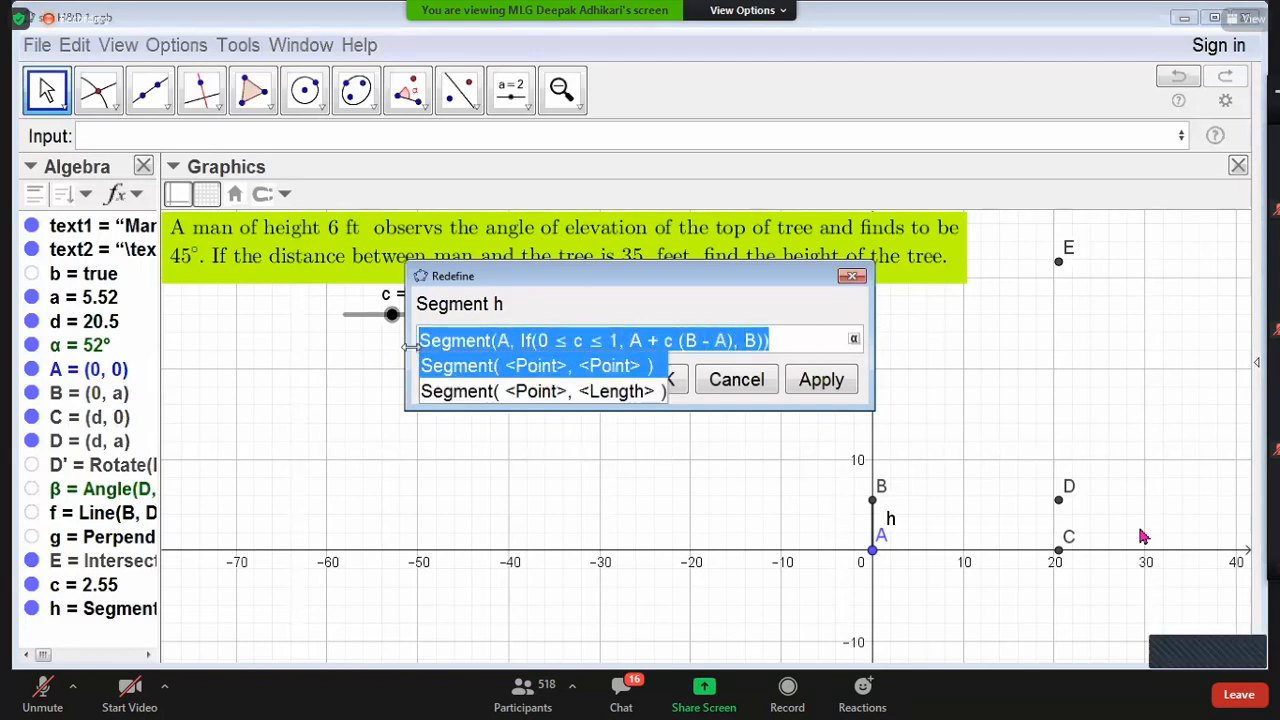
{"action": "left_click", "coordinate": [852, 277]}
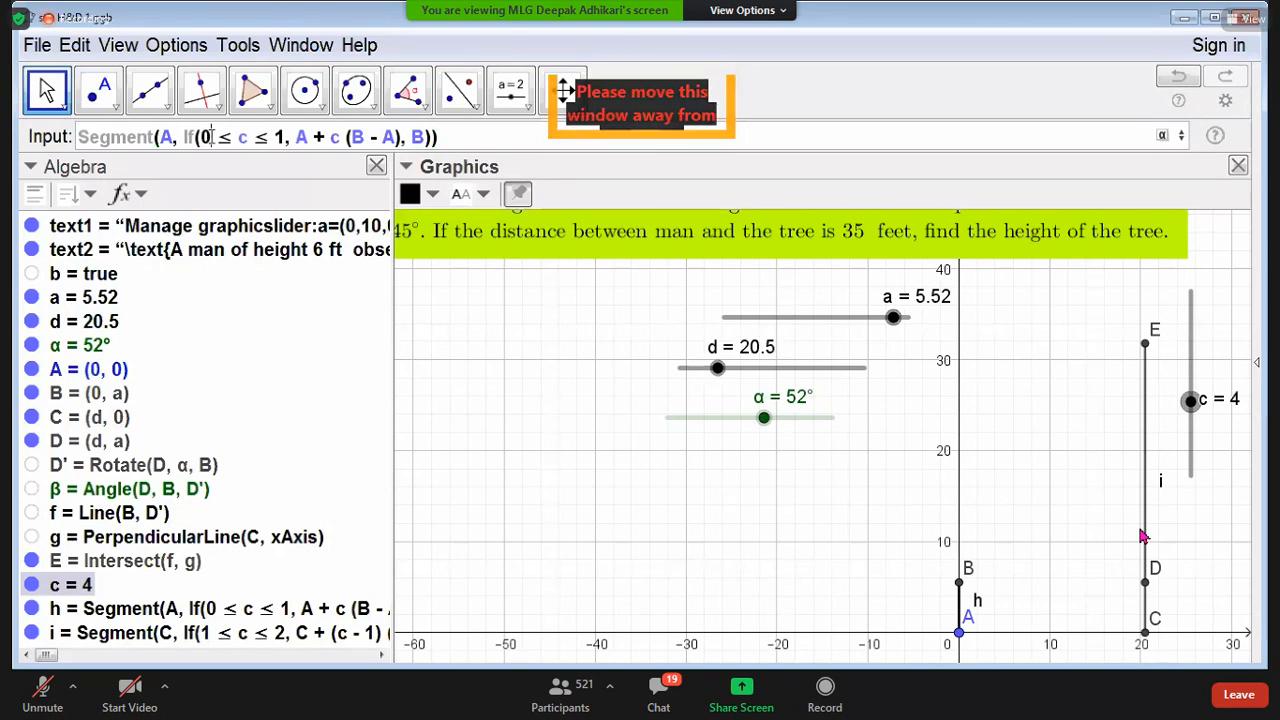
Step: Change the If condition in the pasted segment definition to 2 ≤ c ≤ 3
{"action": "key", "text": "BackSpace"}
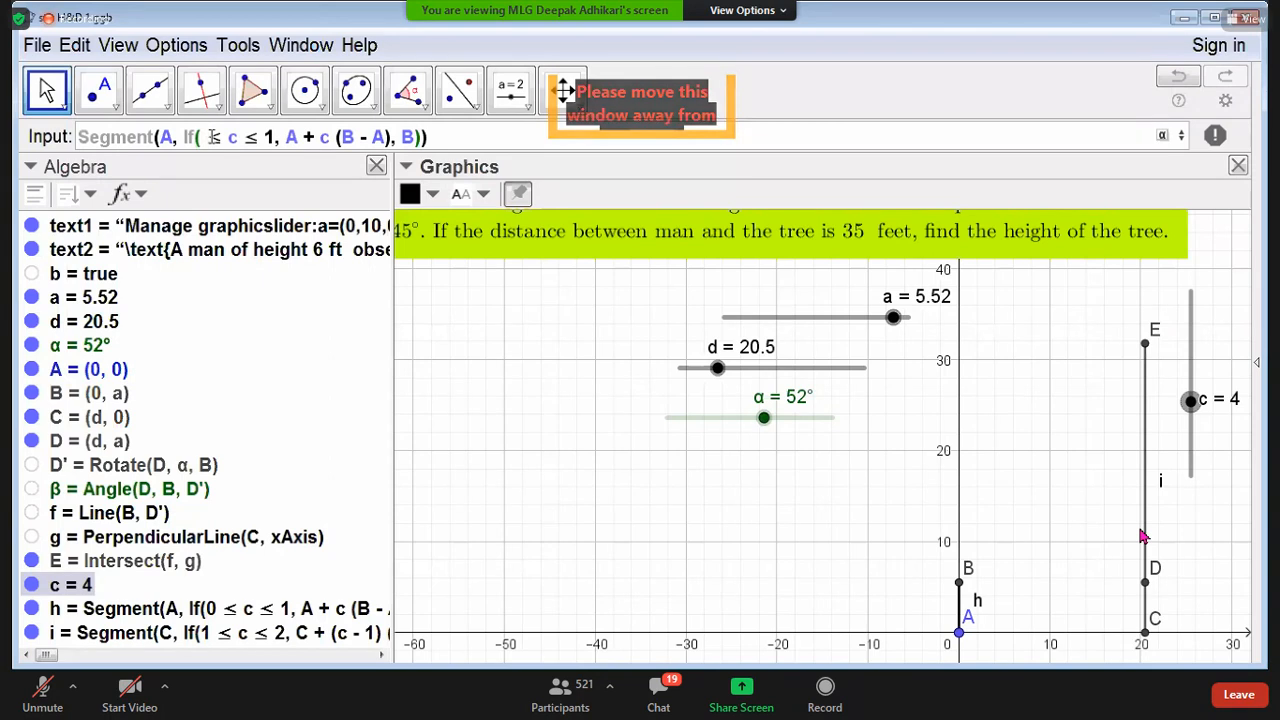
{"action": "type", "text": "2"}
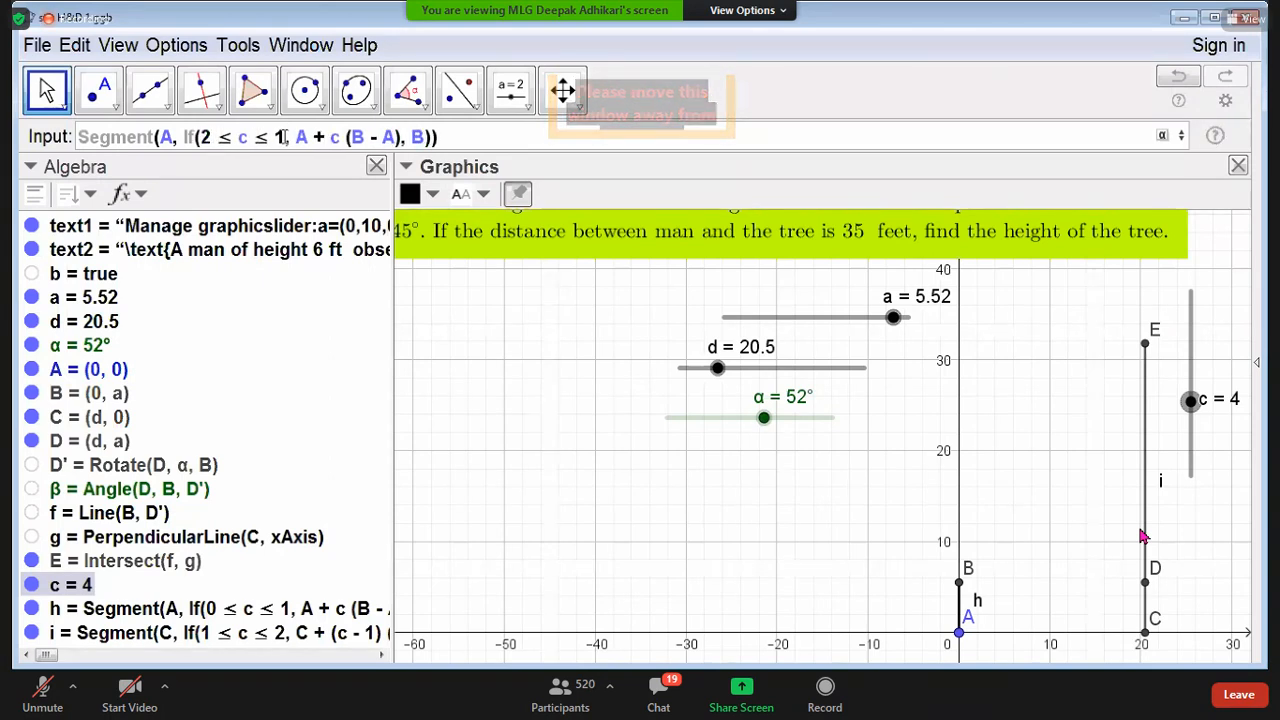
{"action": "key", "text": "BackSpace"}
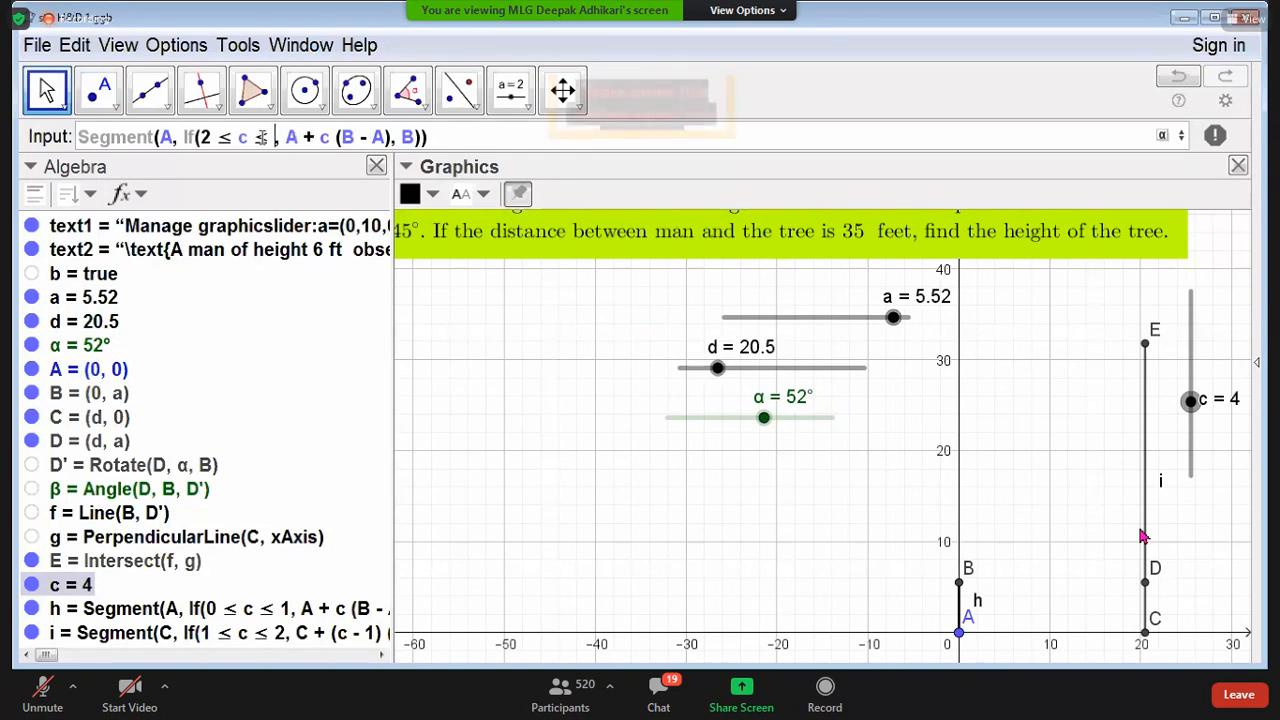
{"action": "type", "text": "3"}
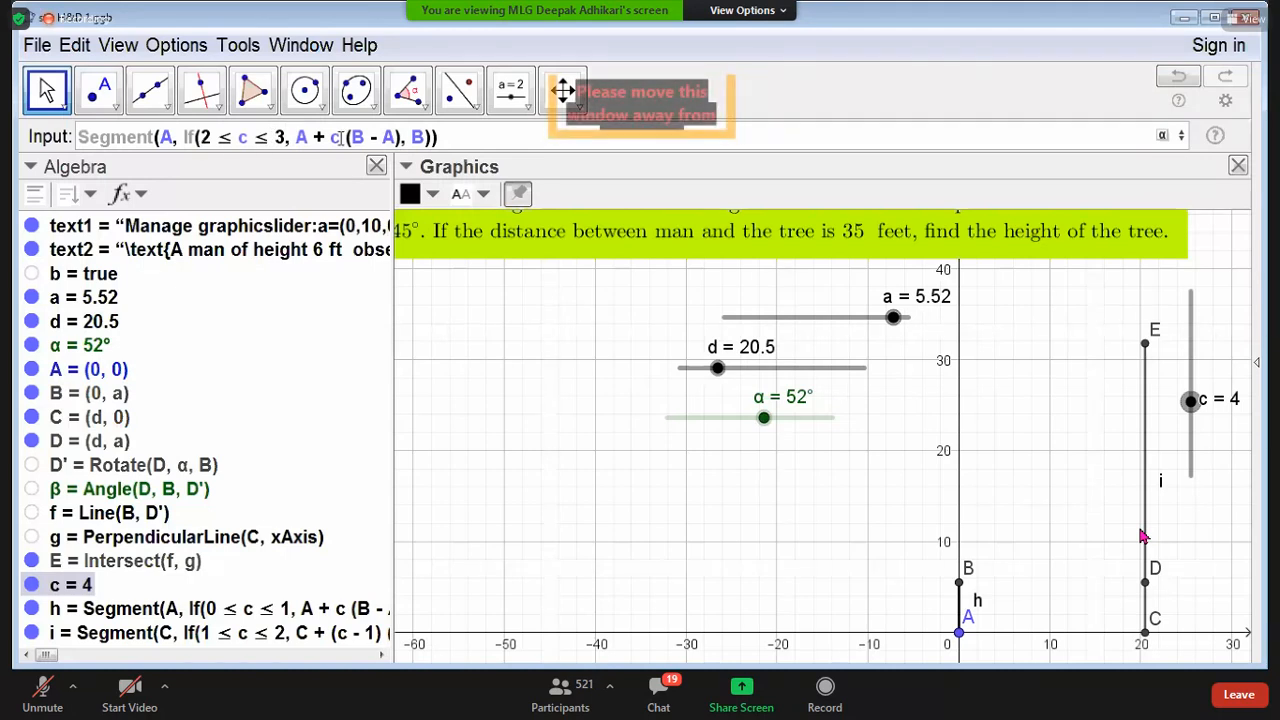
Step: Change the Then value of the segment definition from A to A + (c-2) (C - A)
{"action": "type", "text": "-2 "}
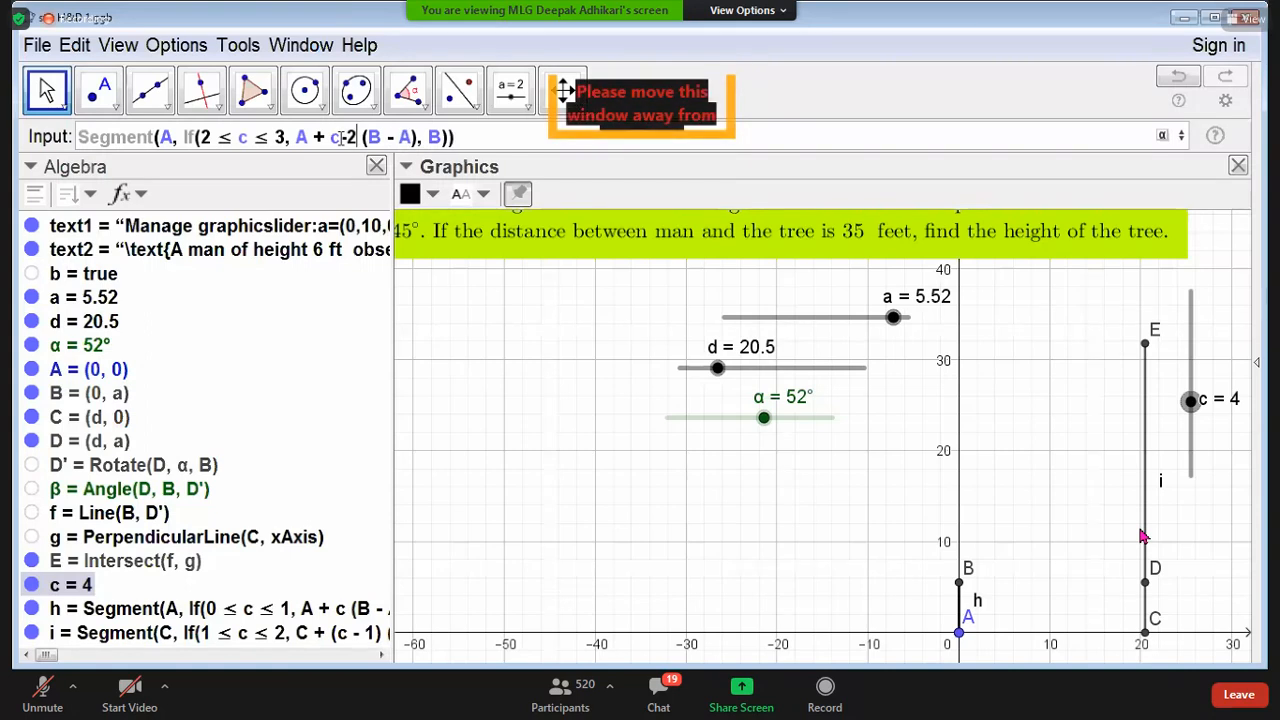
{"action": "type", "text": ")"}
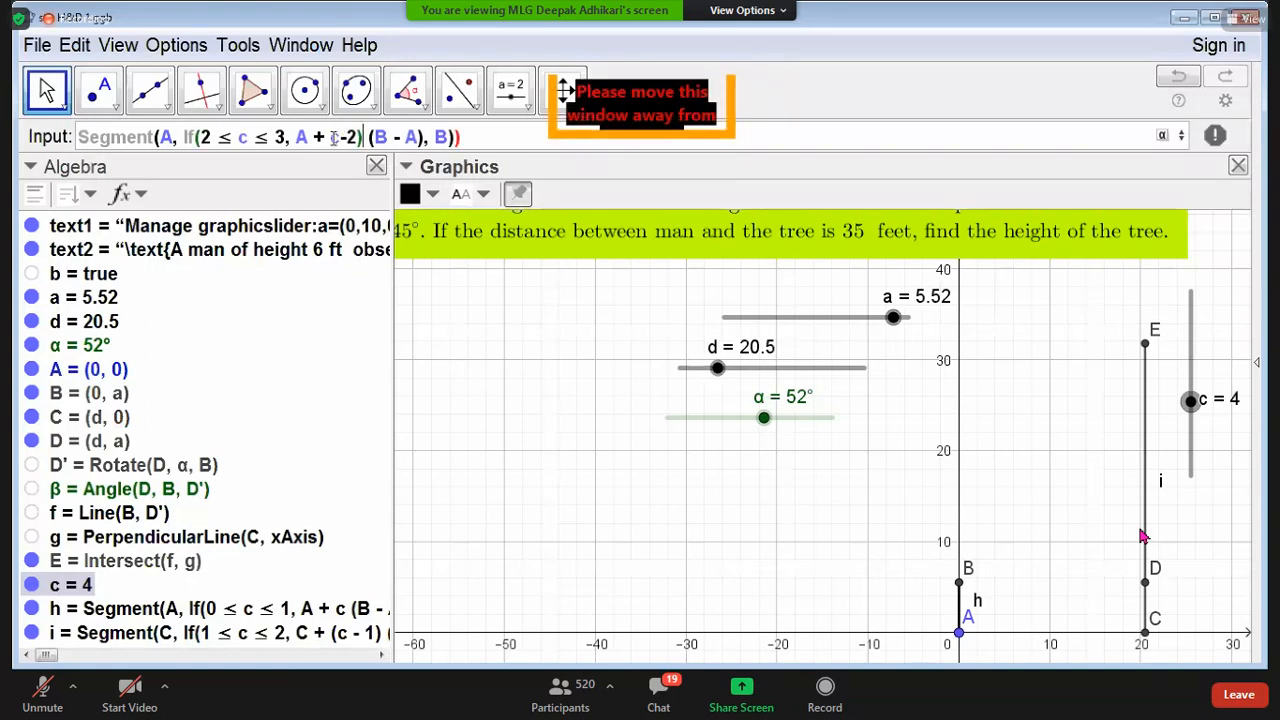
{"action": "left_click", "coordinate": [333, 137]}
{"action": "type", "text": "("}
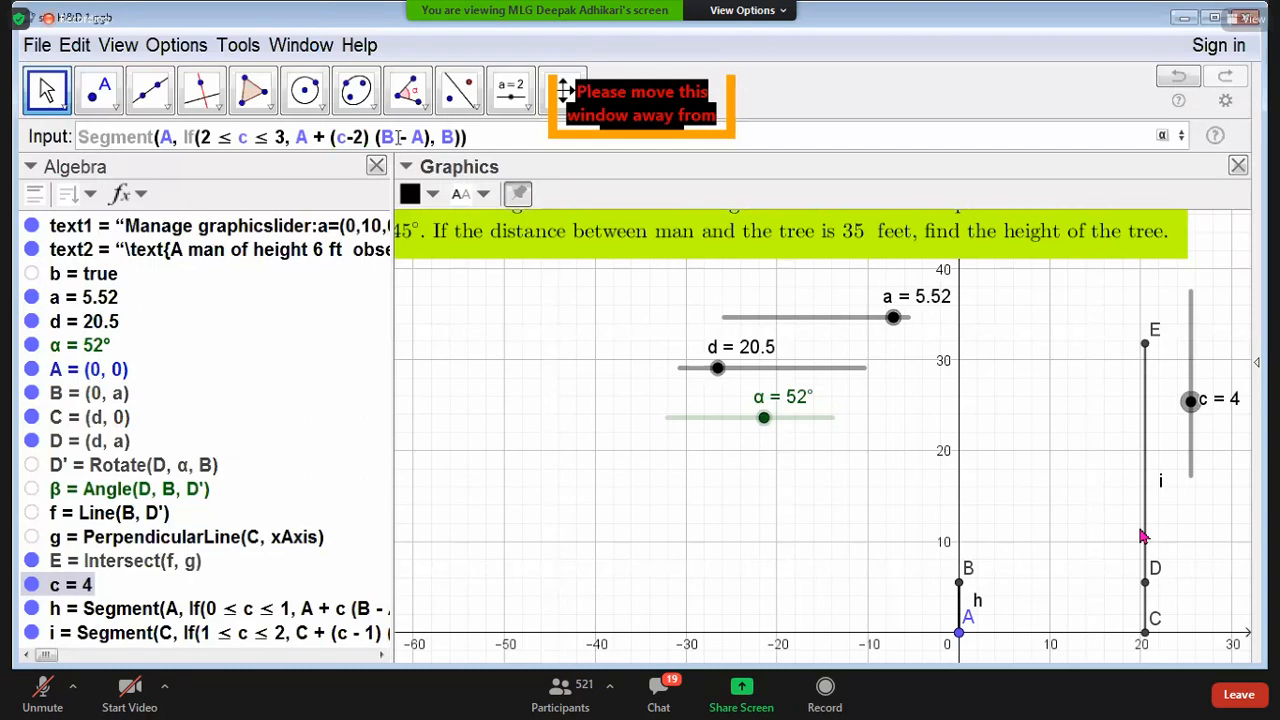
{"action": "left_click", "coordinate": [398, 137]}
{"action": "key", "text": "BackSpace"}
{"action": "type", "text": "C"}
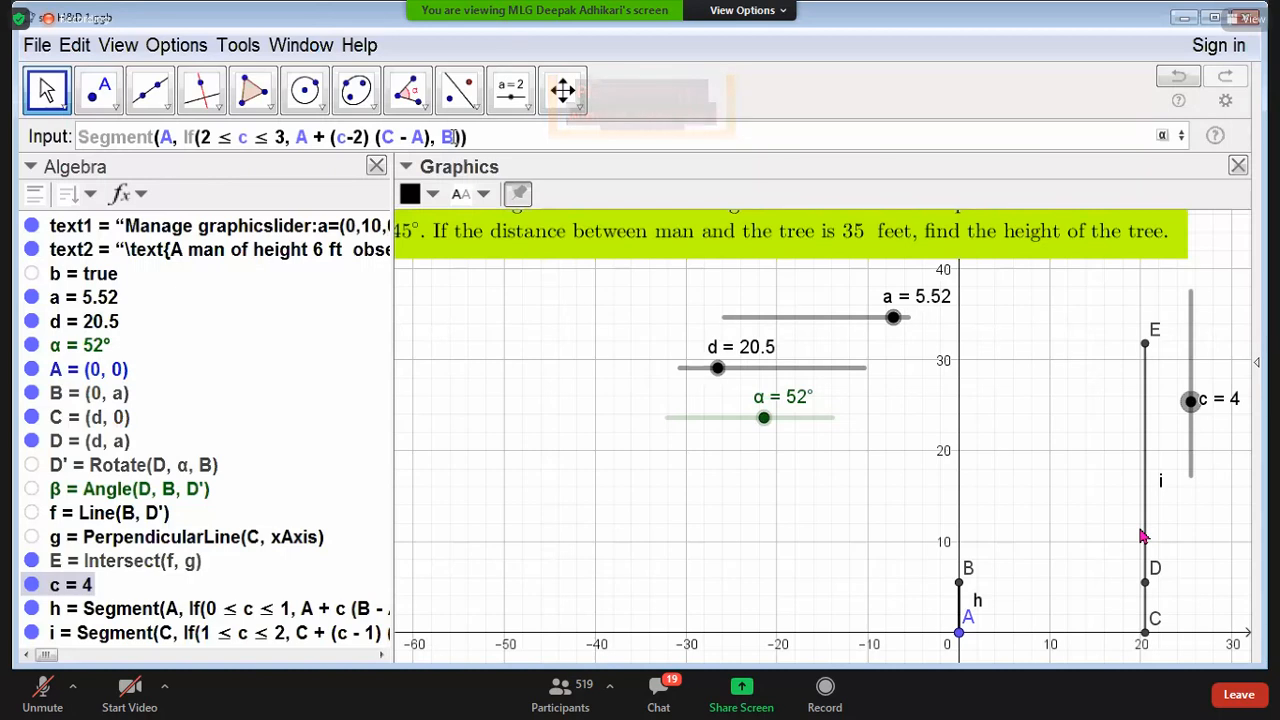
Step: Replace the Else value with C, set slider c to 3.45, and create the segment from A
{"action": "key", "text": "BackSpace"}
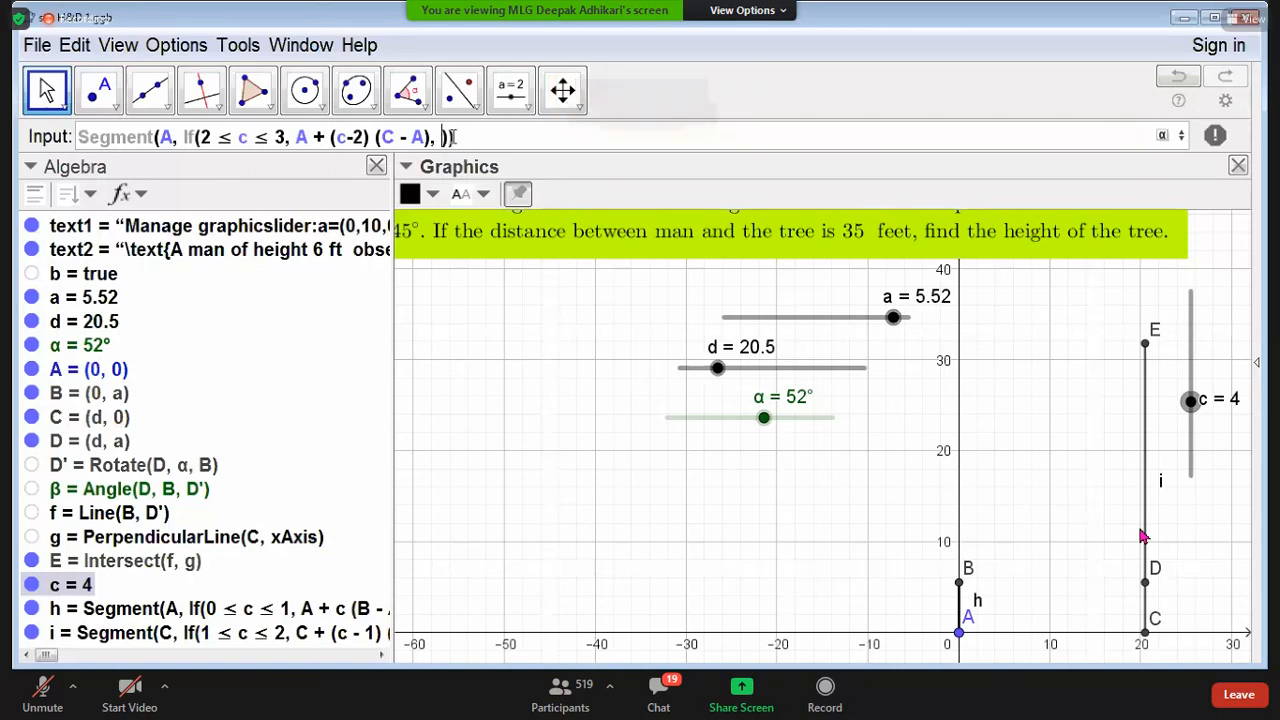
{"action": "type", "text": "C"}
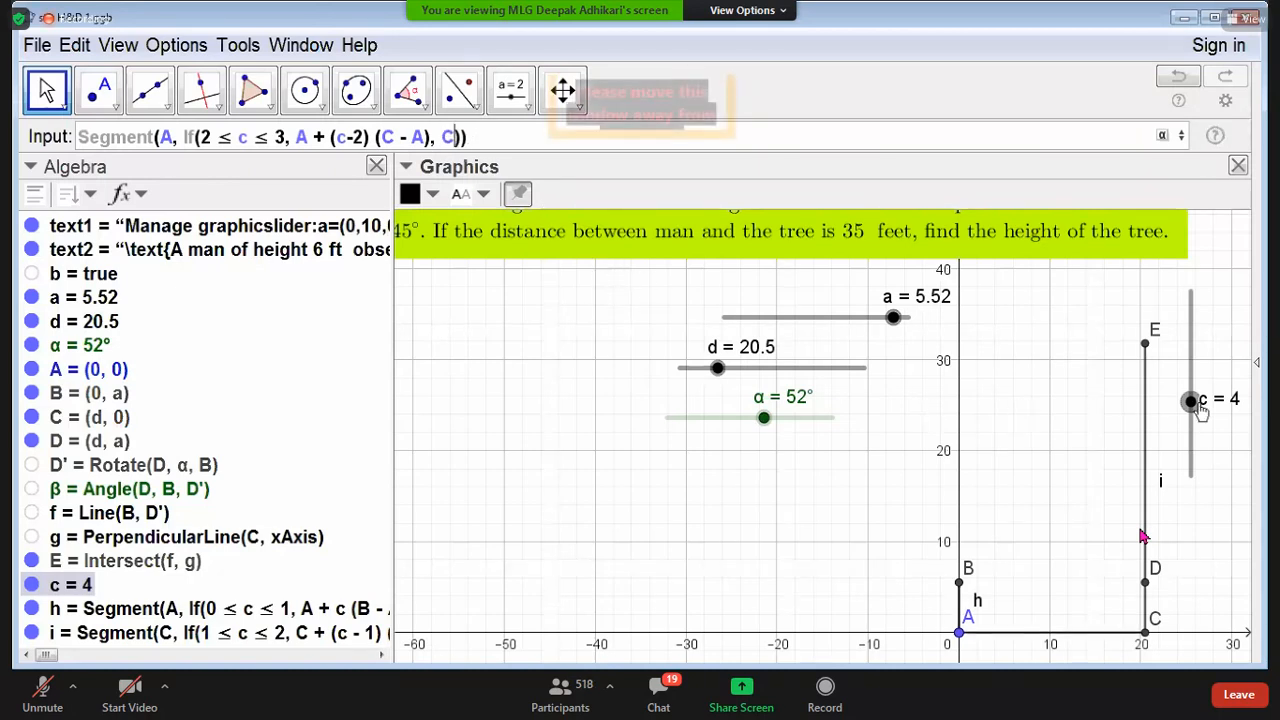
{"action": "mouse_move", "coordinate": [1196, 422]}
{"action": "left_mouse_down"}
{"action": "mouse_move", "coordinate": [1192, 390]}
{"action": "mouse_move", "coordinate": [1192, 445]}
{"action": "mouse_move", "coordinate": [1189, 411]}
{"action": "left_mouse_up"}
{"action": "key", "text": "Return"}
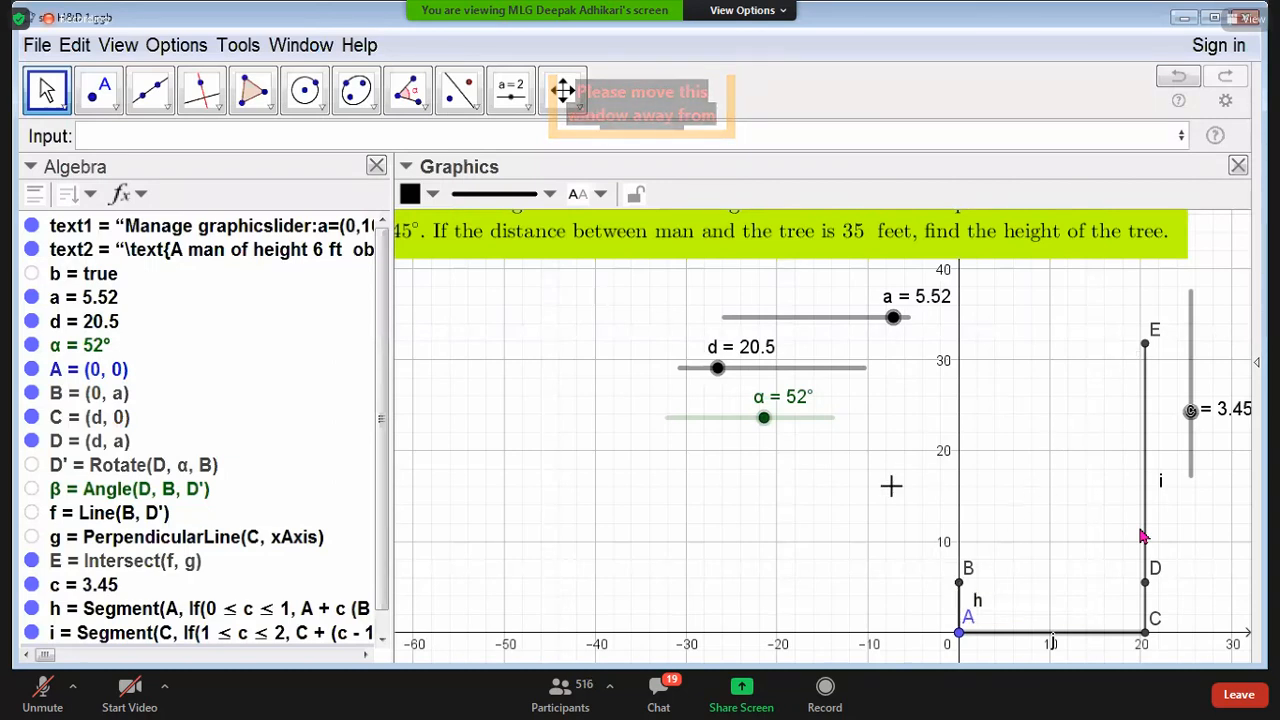
Step: Start a new Segment command from point B with an If command containing condition, Then and Else as its second point
{"action": "left_click", "coordinate": [163, 136]}
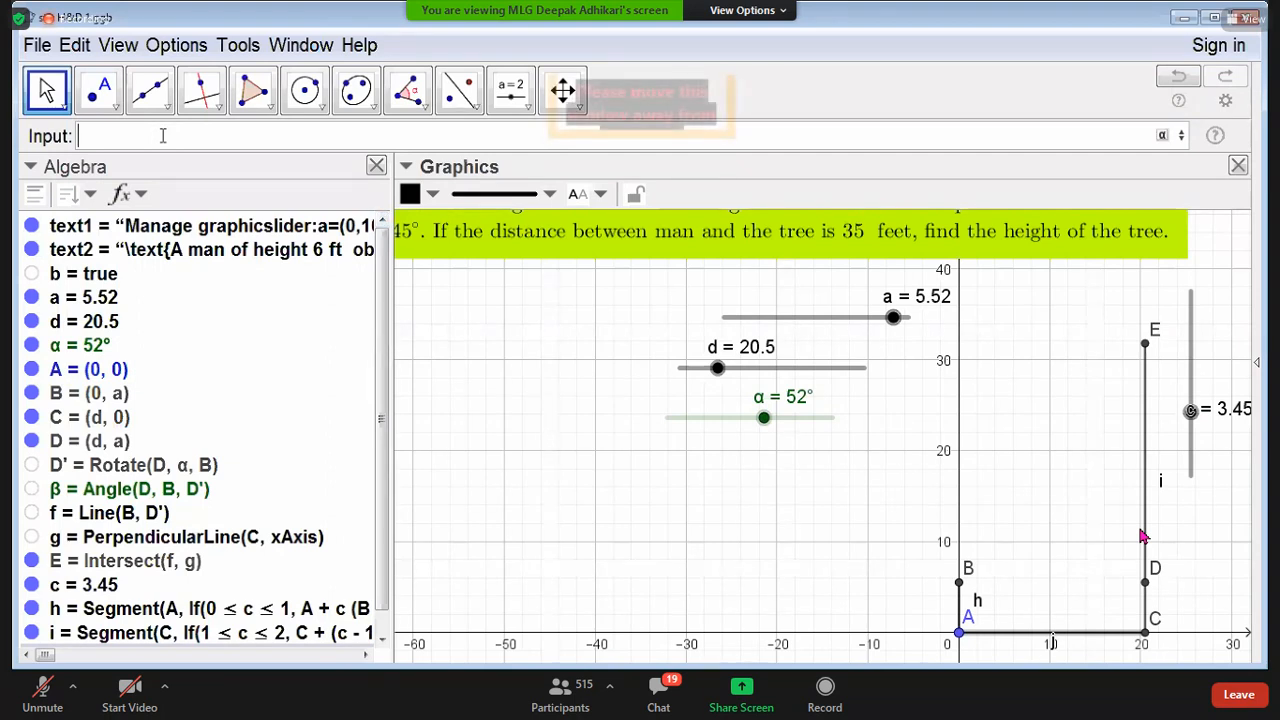
{"action": "type", "text": "seg"}
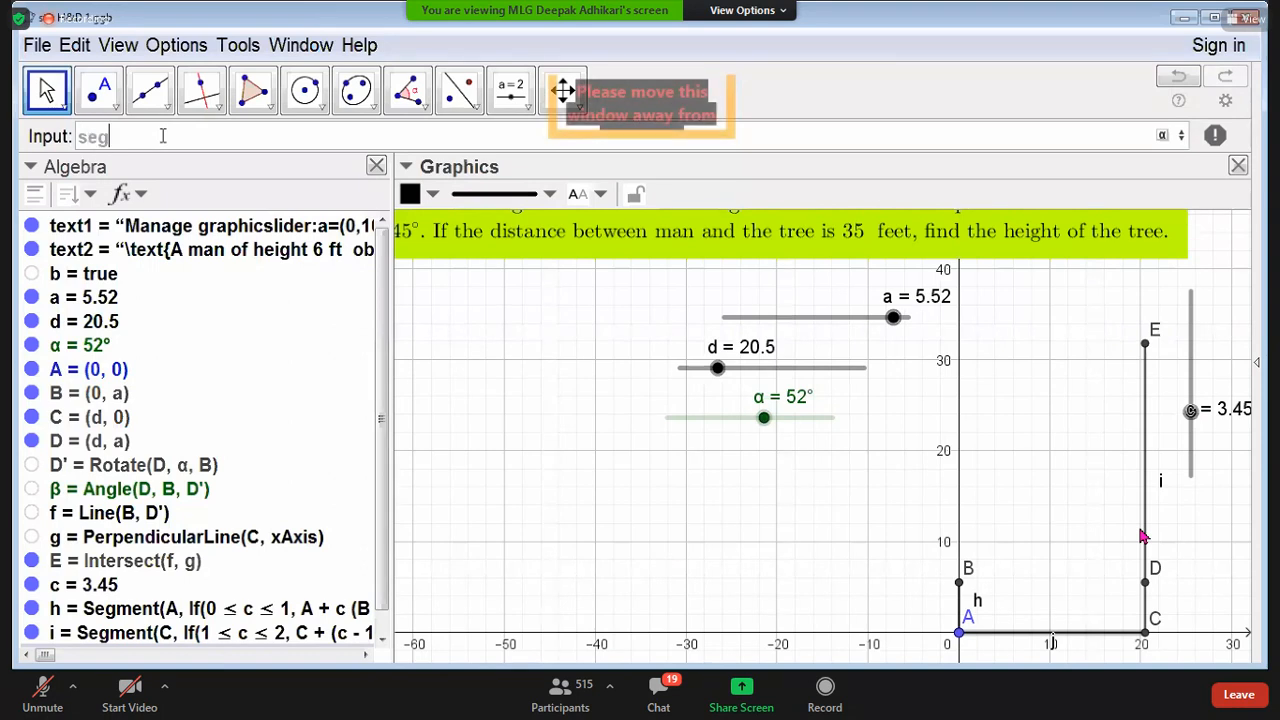
{"action": "left_click", "coordinate": [192, 163]}
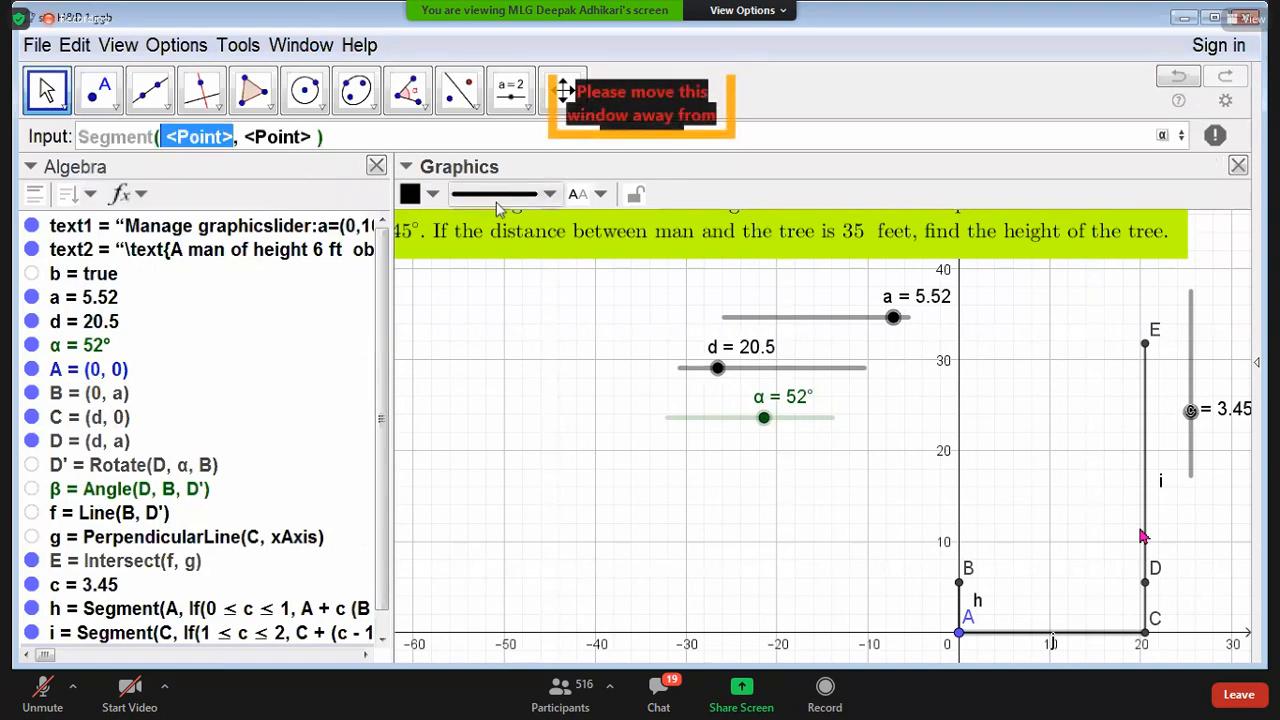
{"action": "type", "text": "B"}
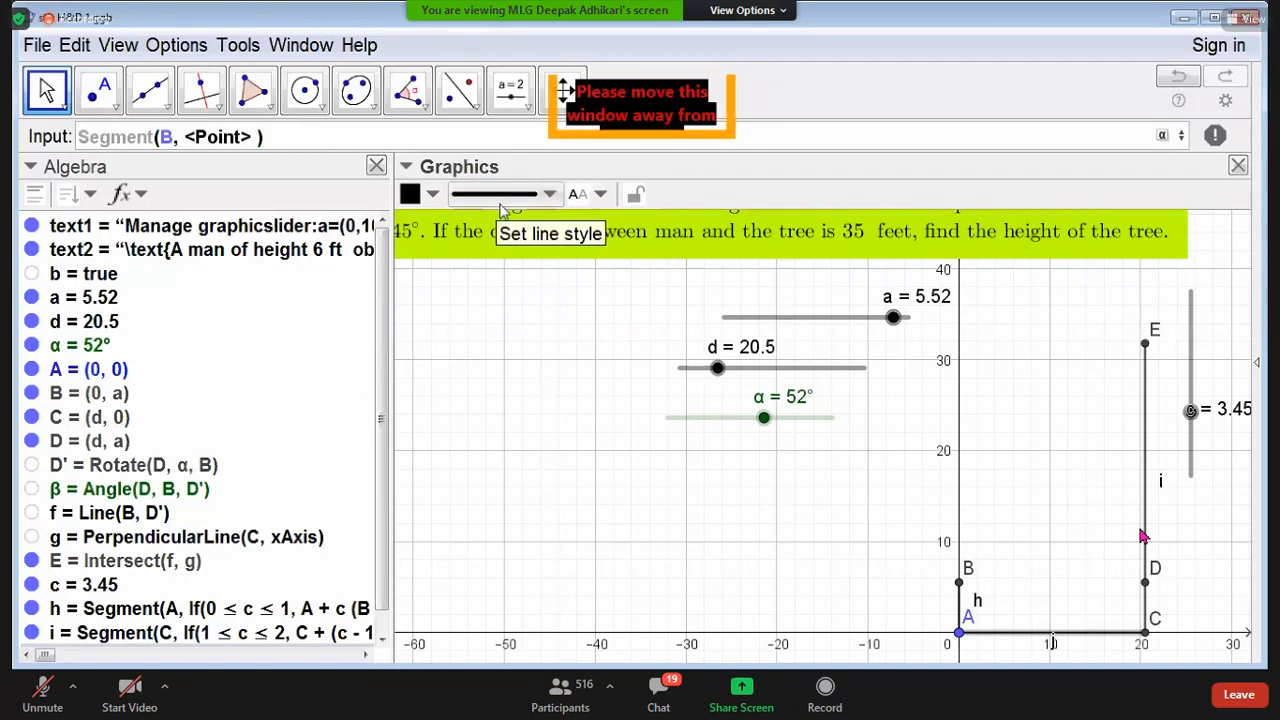
{"action": "key", "text": "Tab"}
{"action": "type", "text": "If"}
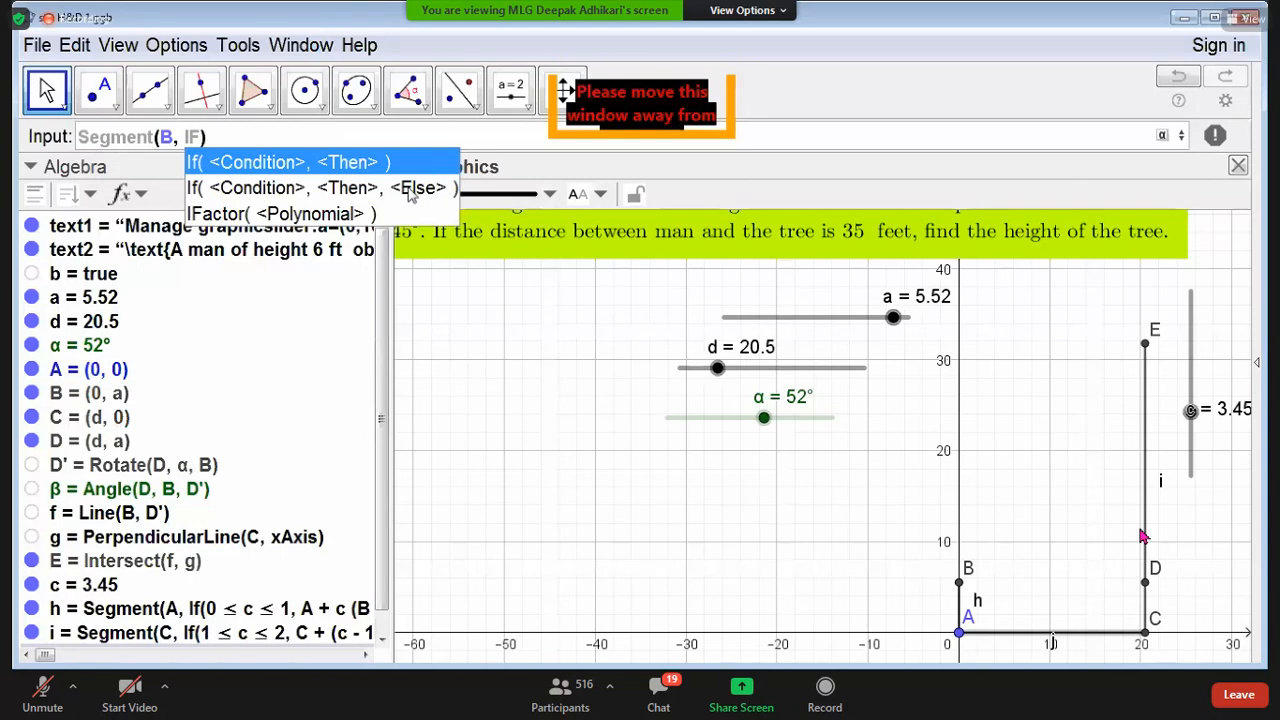
{"action": "left_click", "coordinate": [423, 189]}
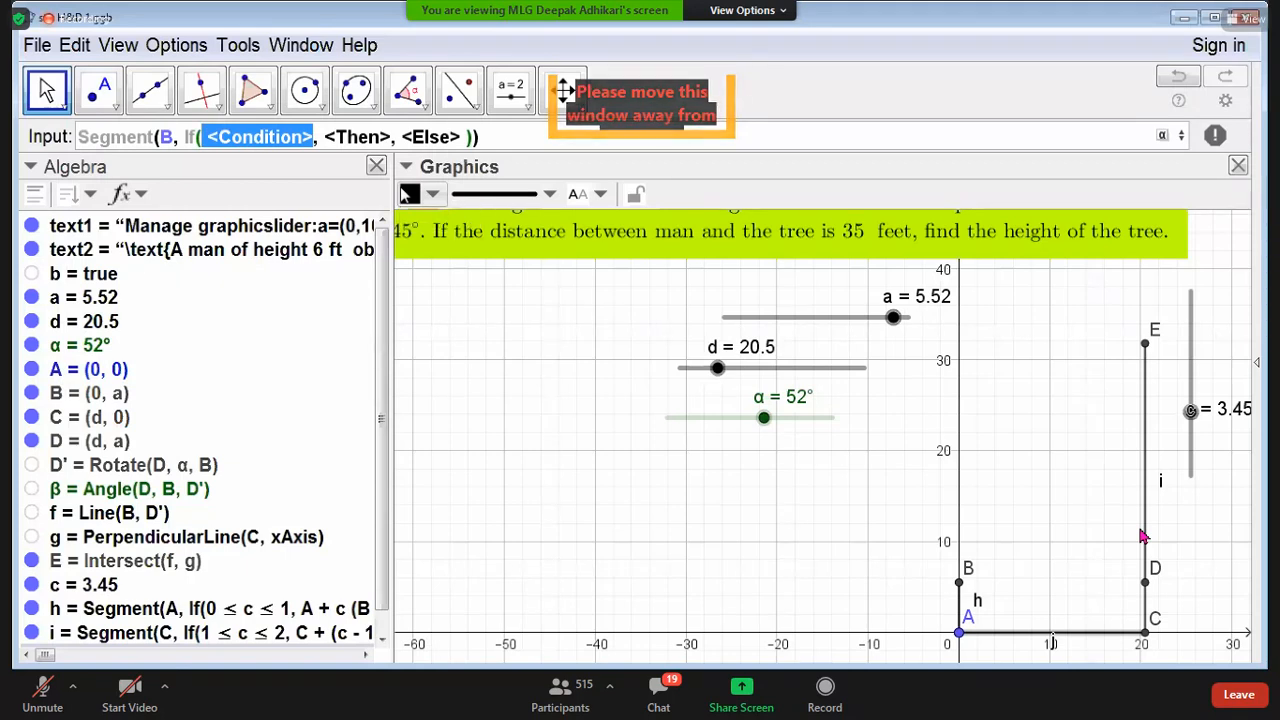
Step: Enter 3≤c≤4 as the If condition for the segment starting at B
{"action": "type", "text": "3"}
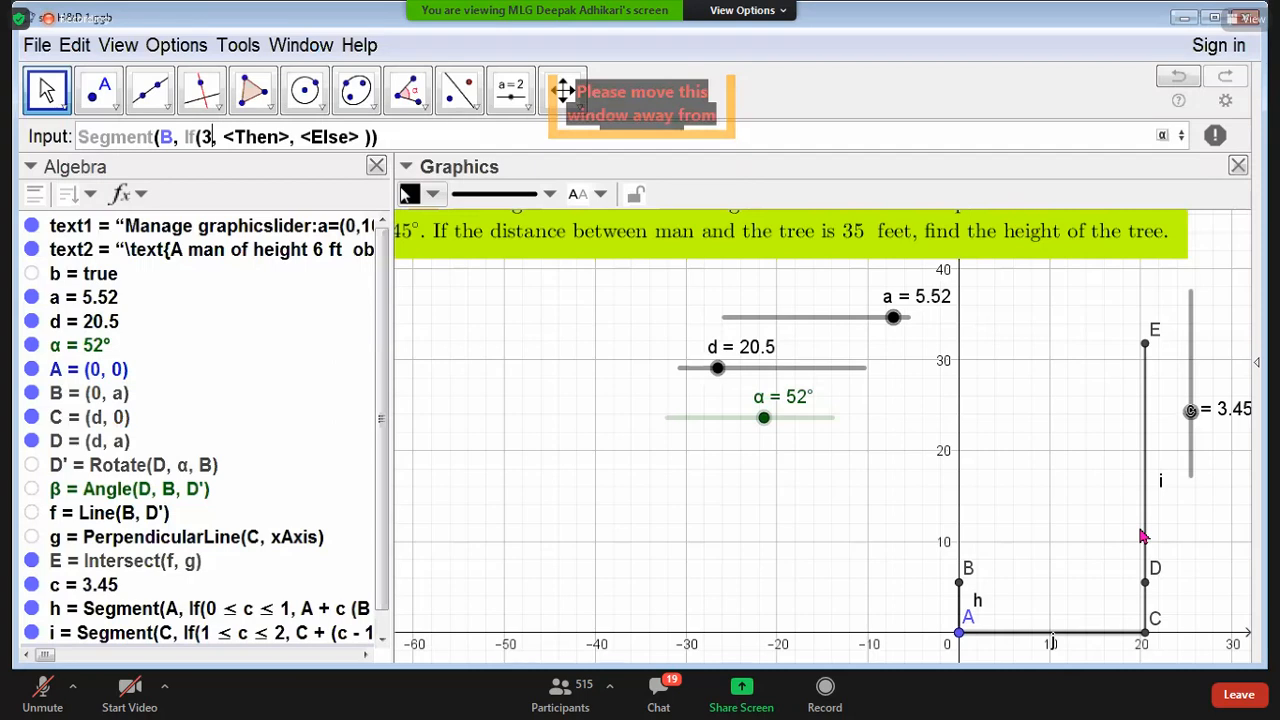
{"action": "type", "text": "≤"}
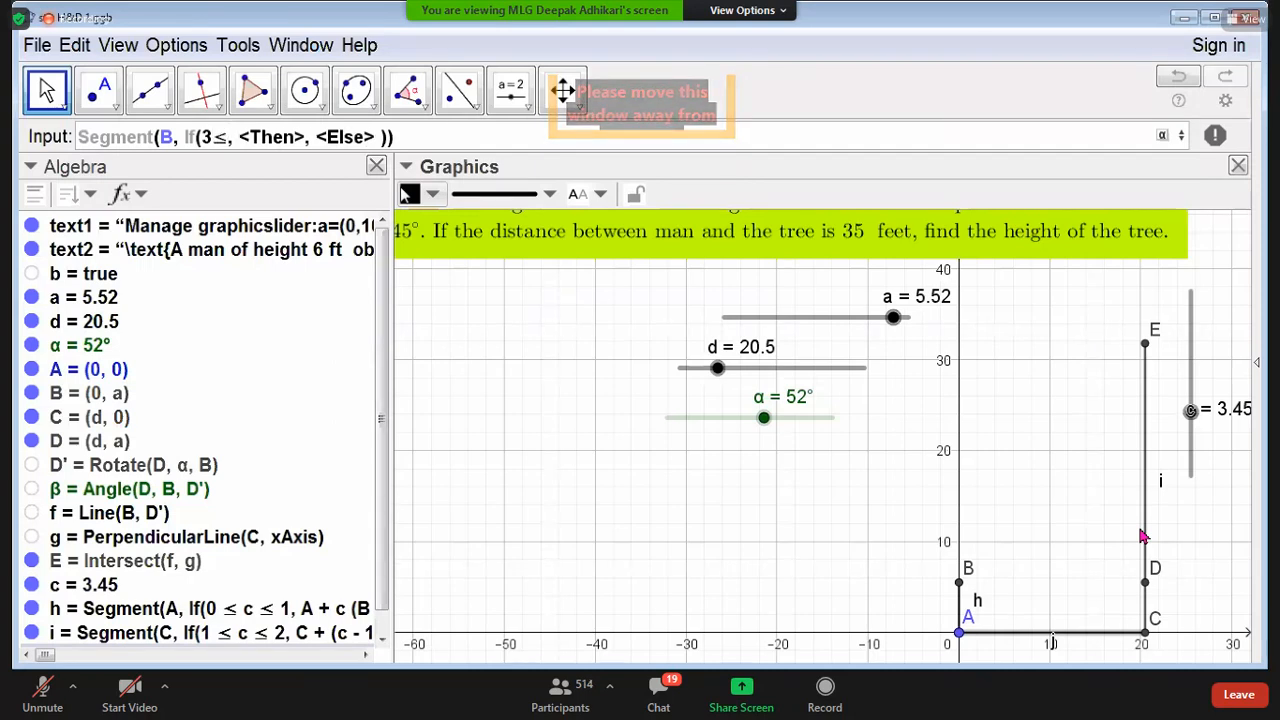
{"action": "type", "text": "c"}
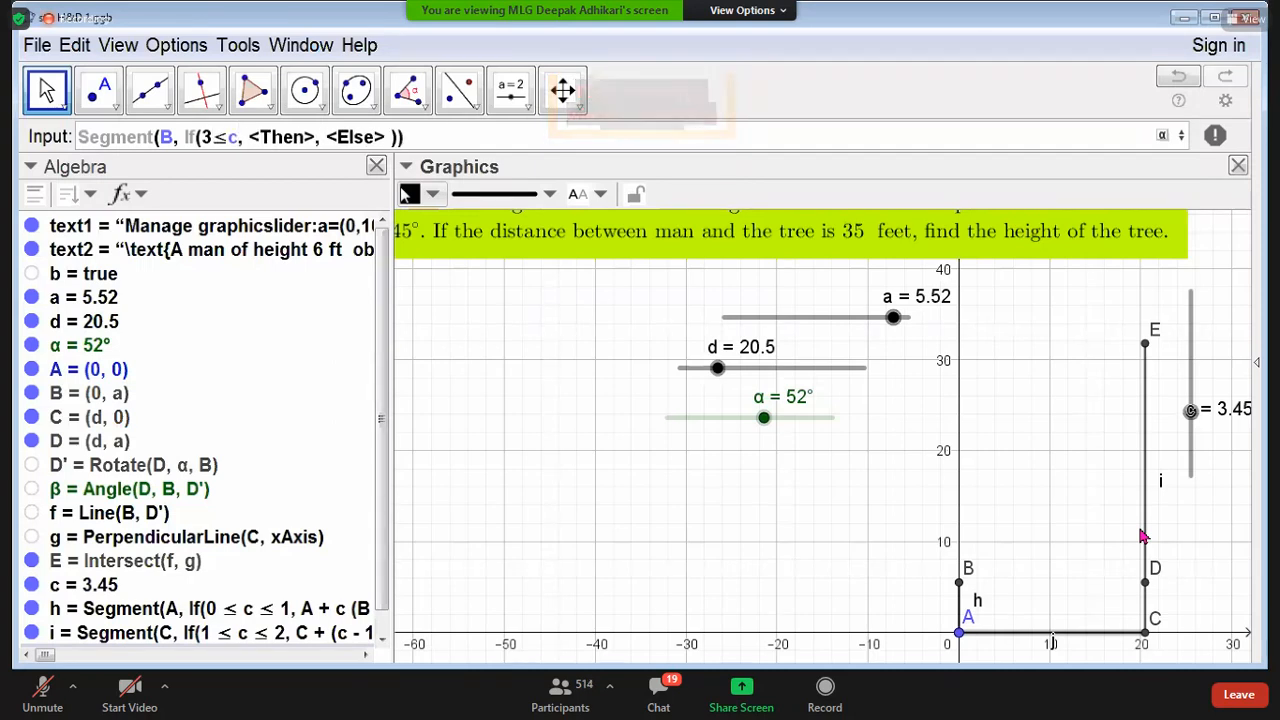
{"action": "type", "text": "≤"}
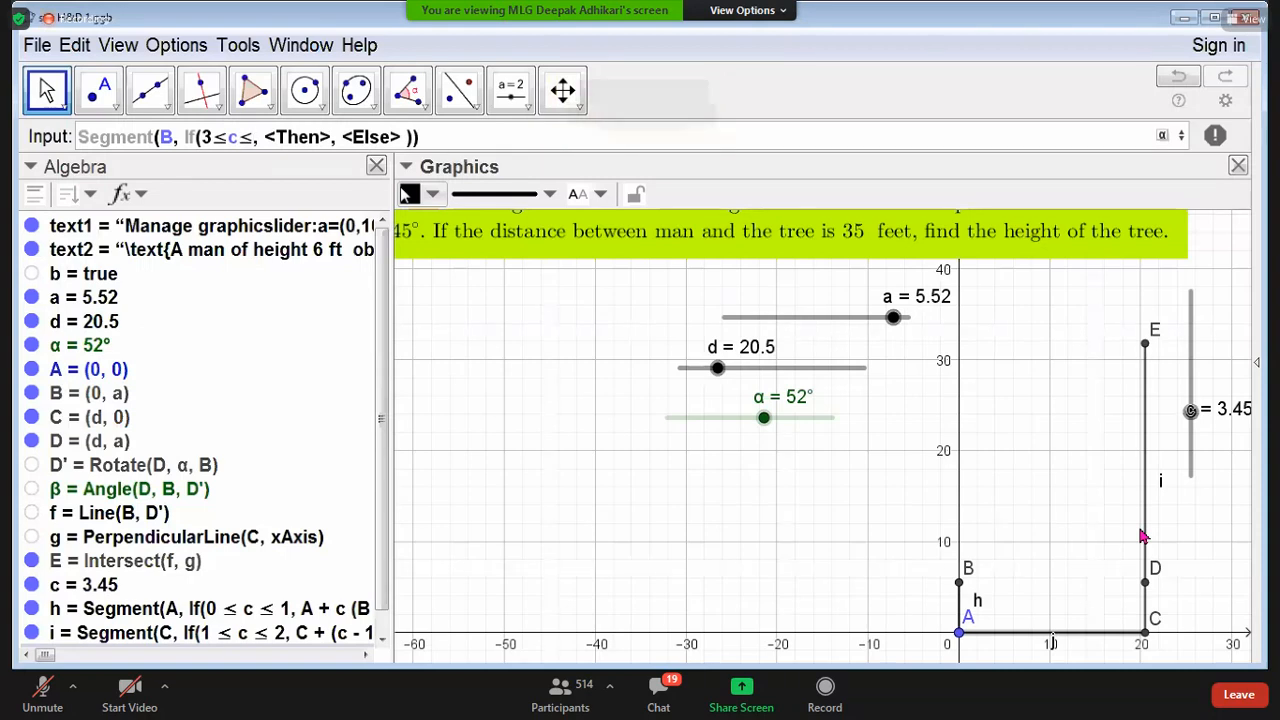
{"action": "type", "text": "4"}
Step: Enter B+(c-3)(E-B) as the Then value of the If command for the segment from B
{"action": "key", "text": "Tab"}
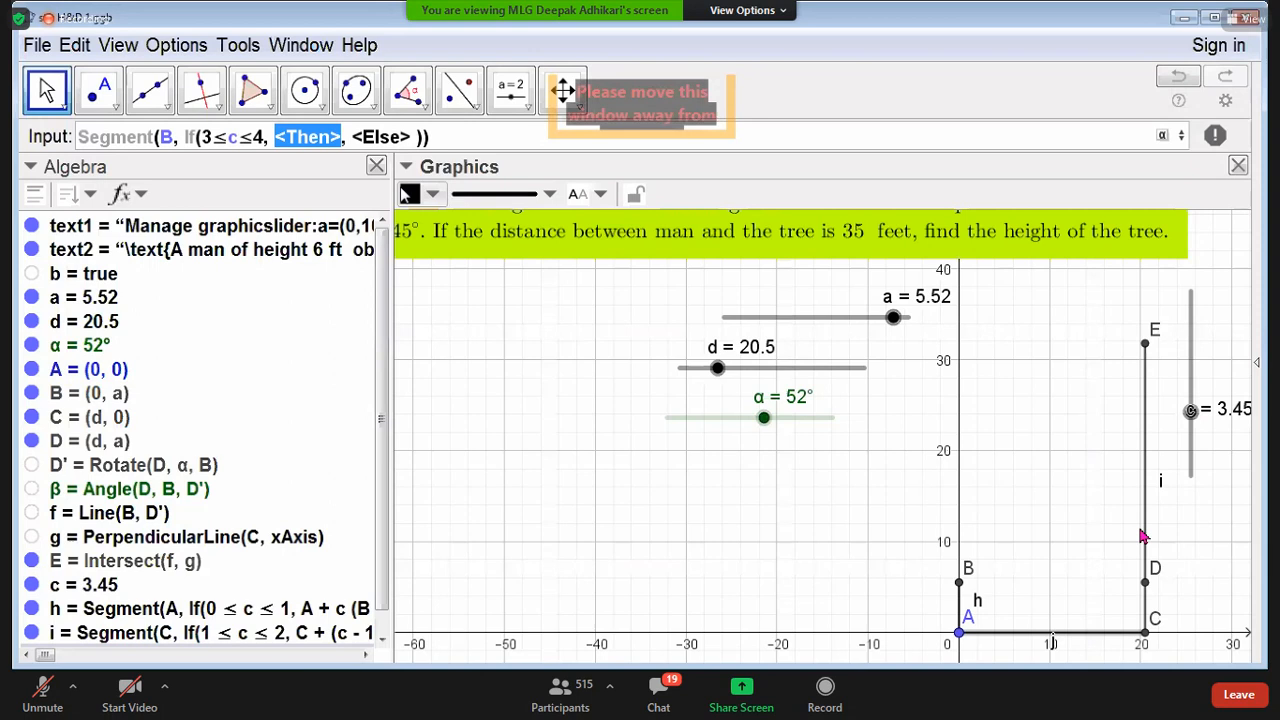
{"action": "type", "text": "B+"}
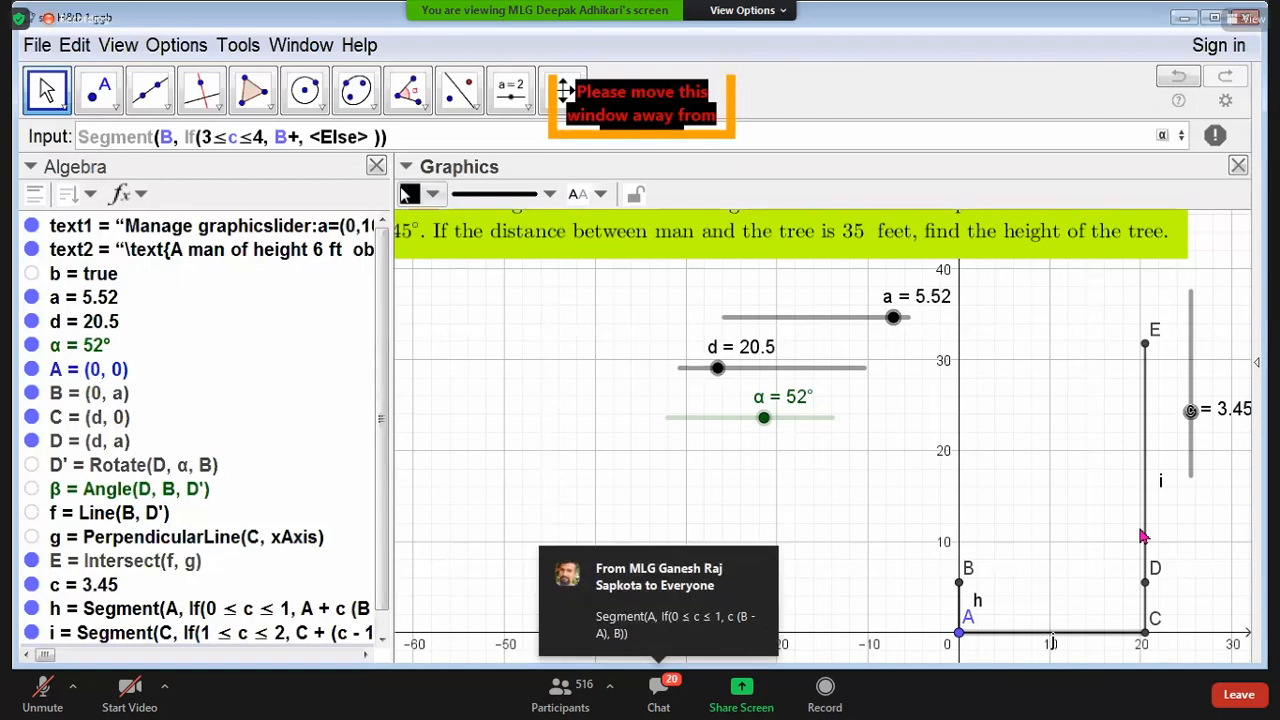
{"action": "type", "text": "("}
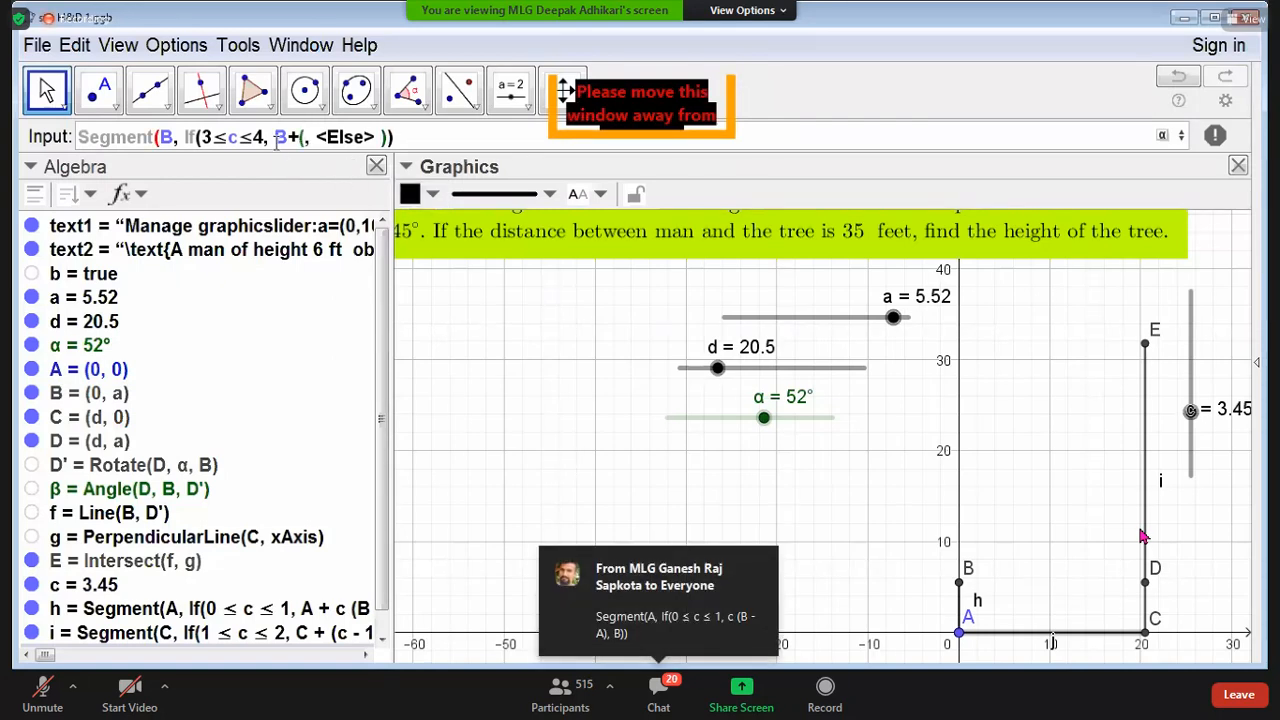
{"action": "type", "text": "c-"}
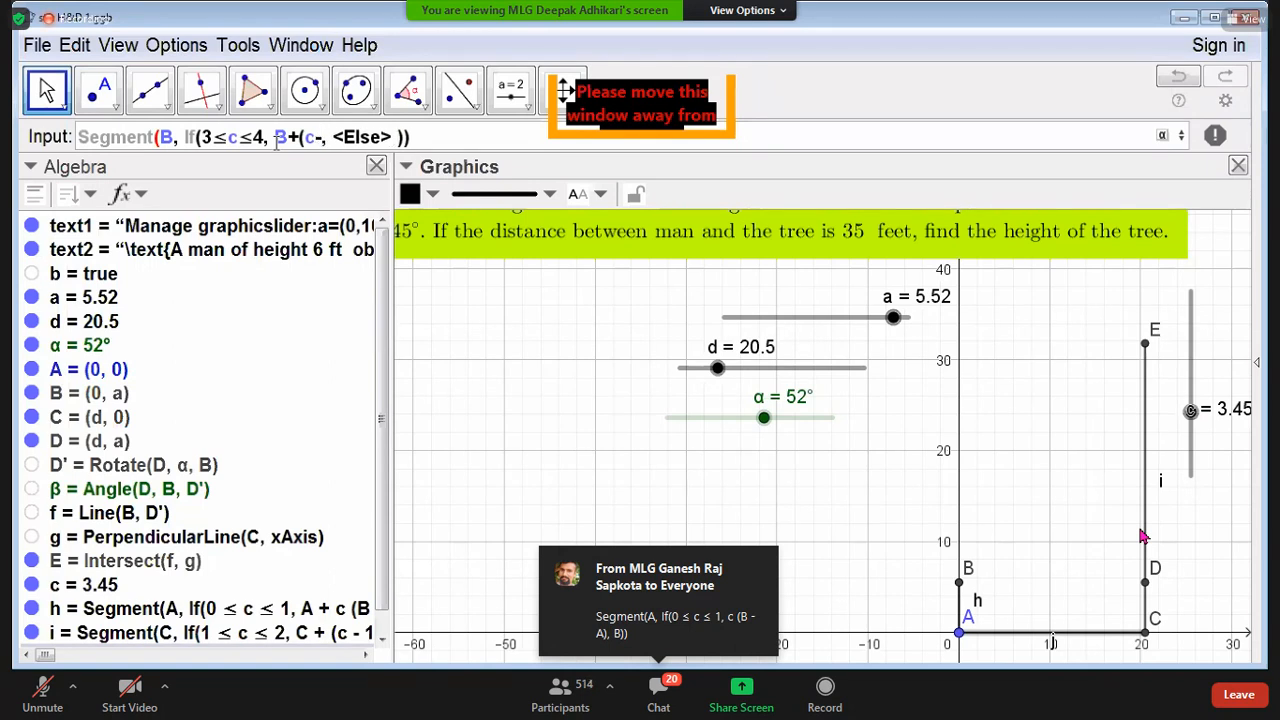
{"action": "type", "text": "3"}
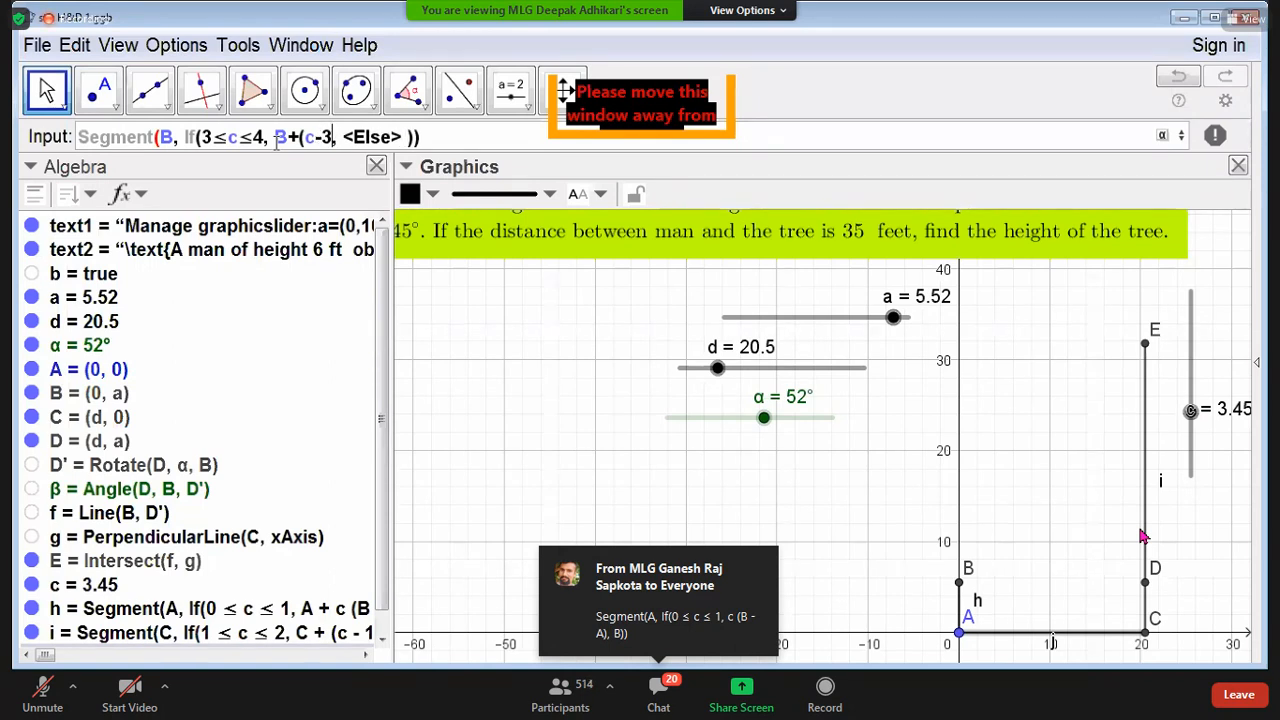
{"action": "type", "text": ")"}
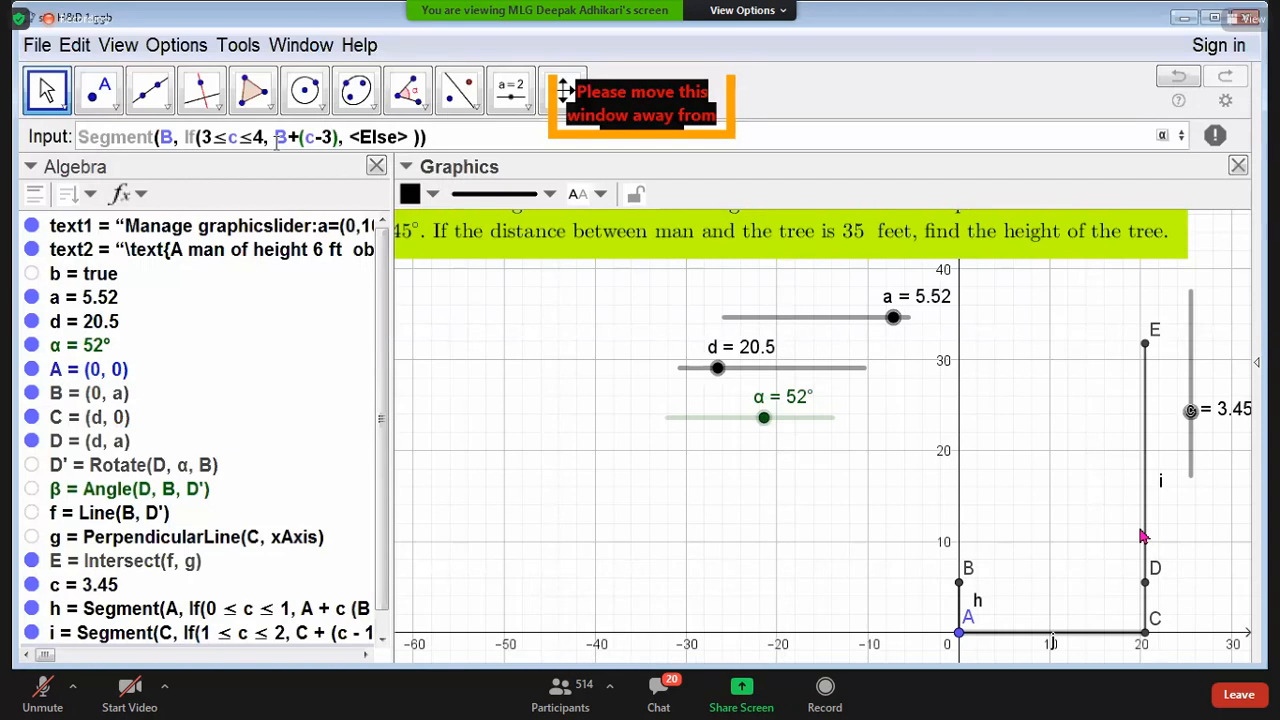
{"action": "type", "text": "("}
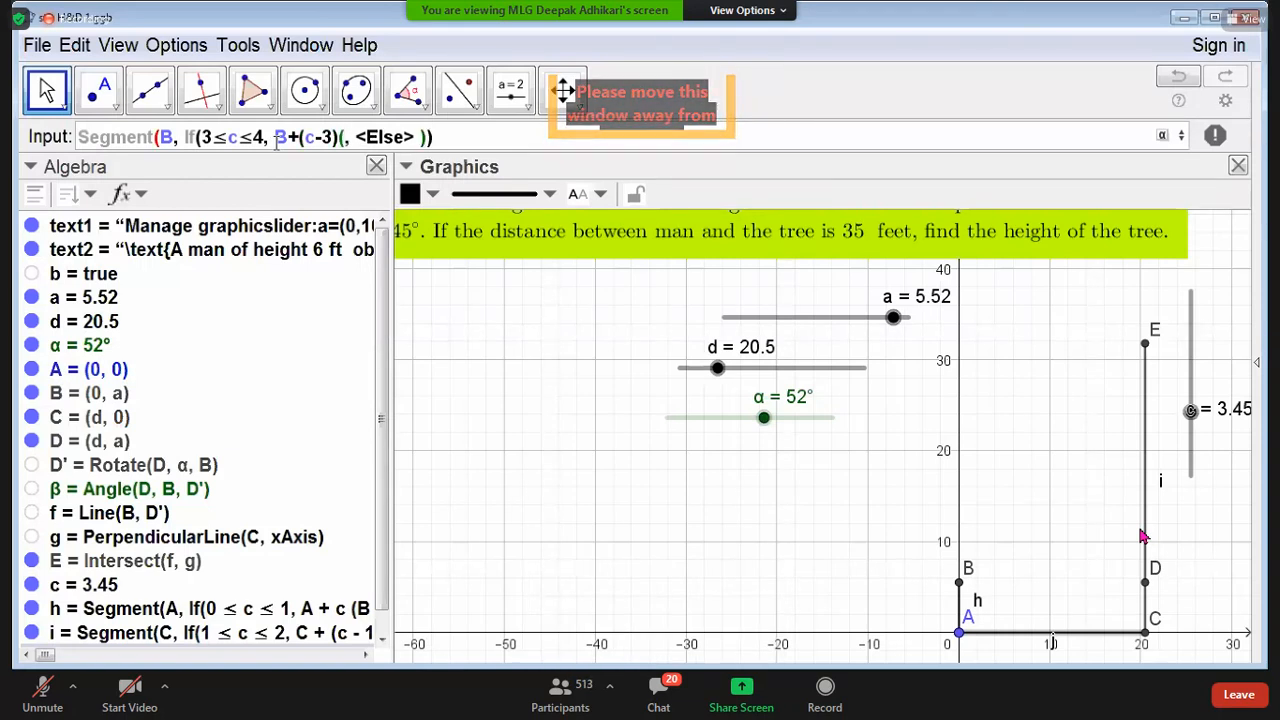
{"action": "type", "text": "E-"}
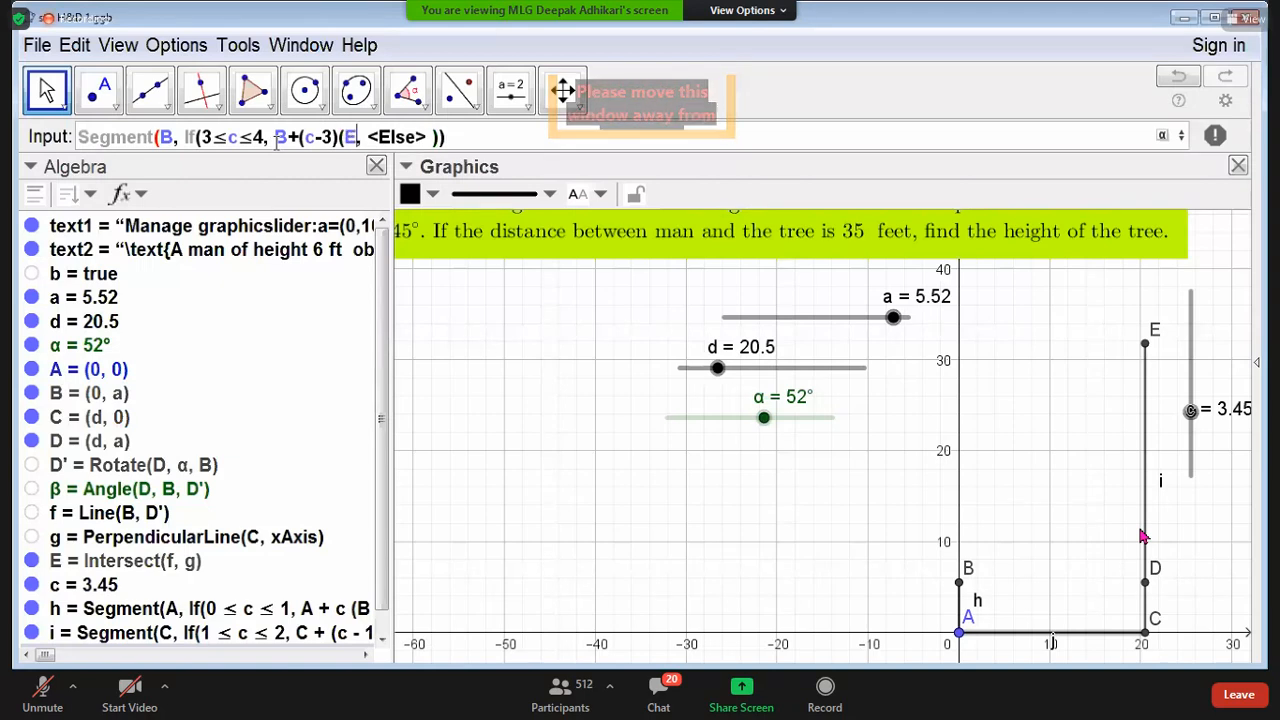
{"action": "type", "text": "B"}
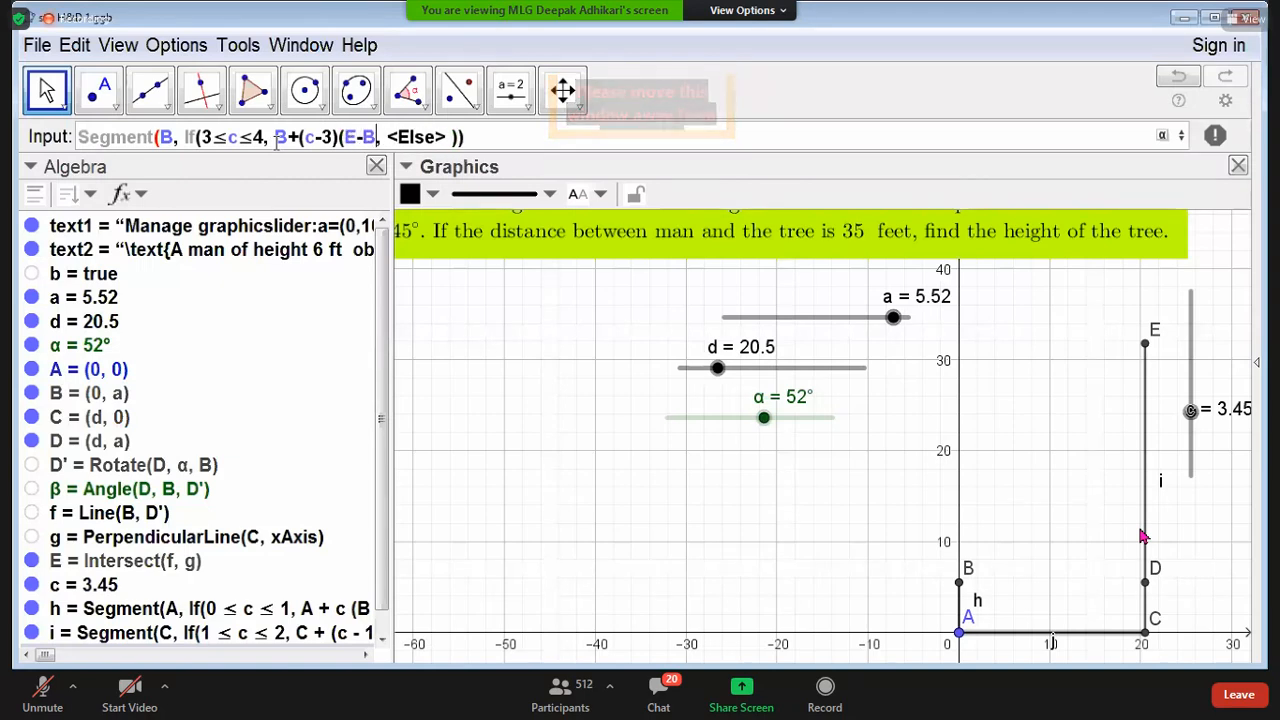
{"action": "type", "text": ")"}
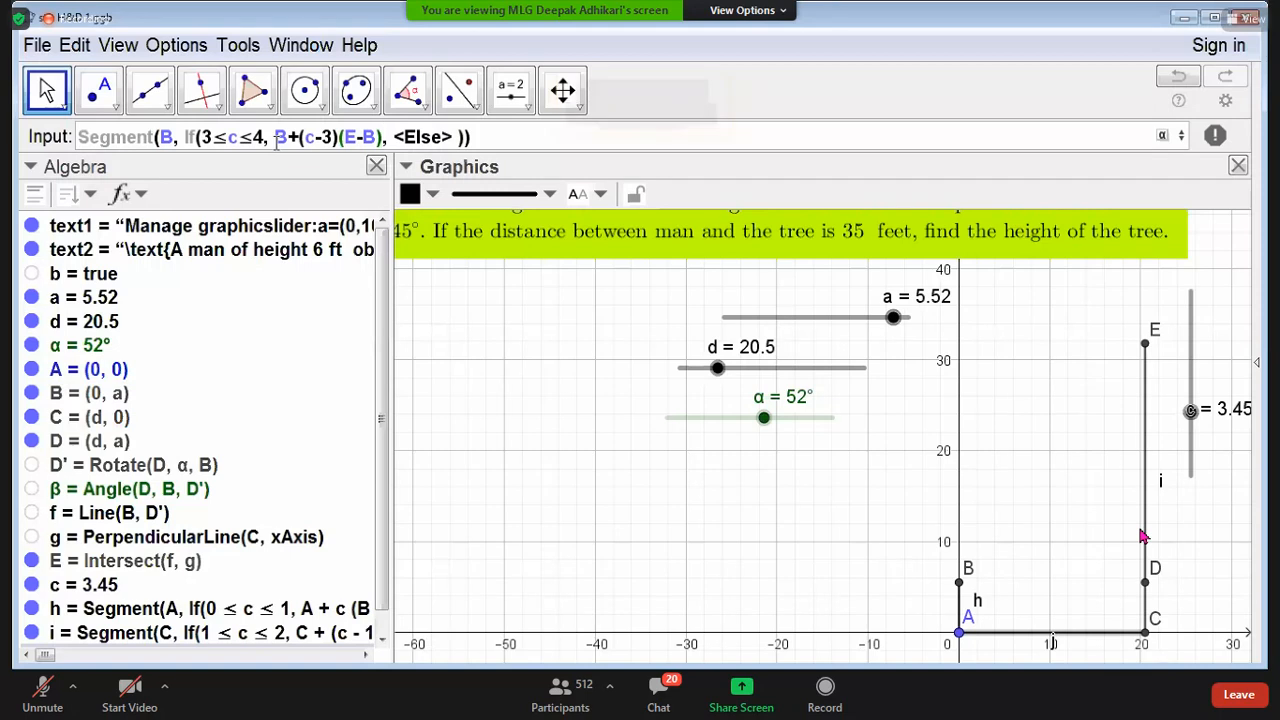
Step: Complete the segment from B with E as the Else value and test it with slider c
{"action": "key", "text": "Tab"}
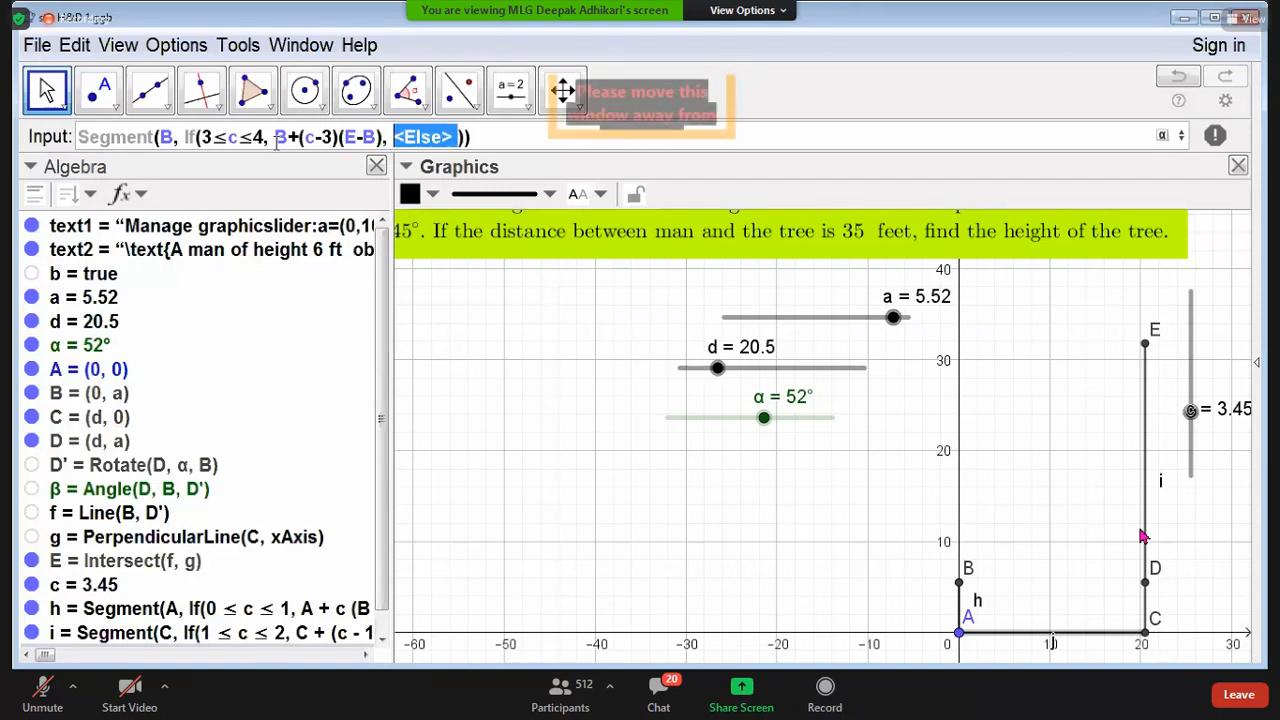
{"action": "type", "text": "E"}
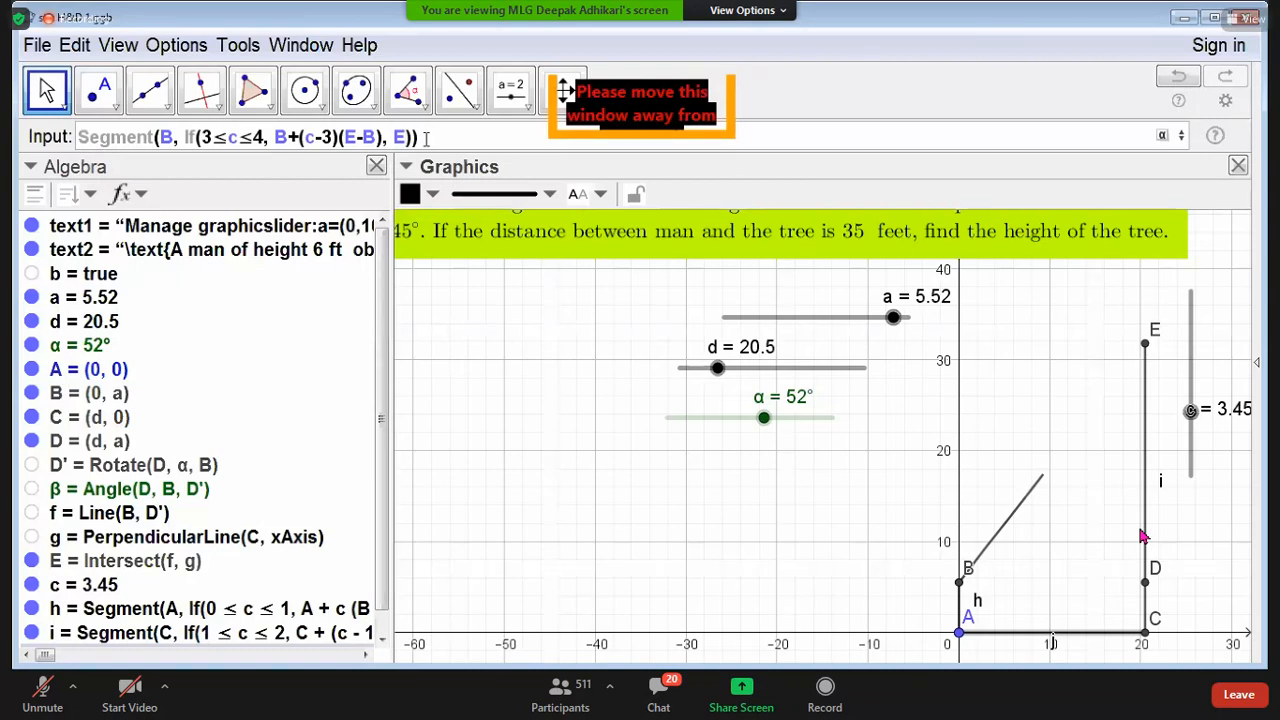
{"action": "key", "text": "Return"}
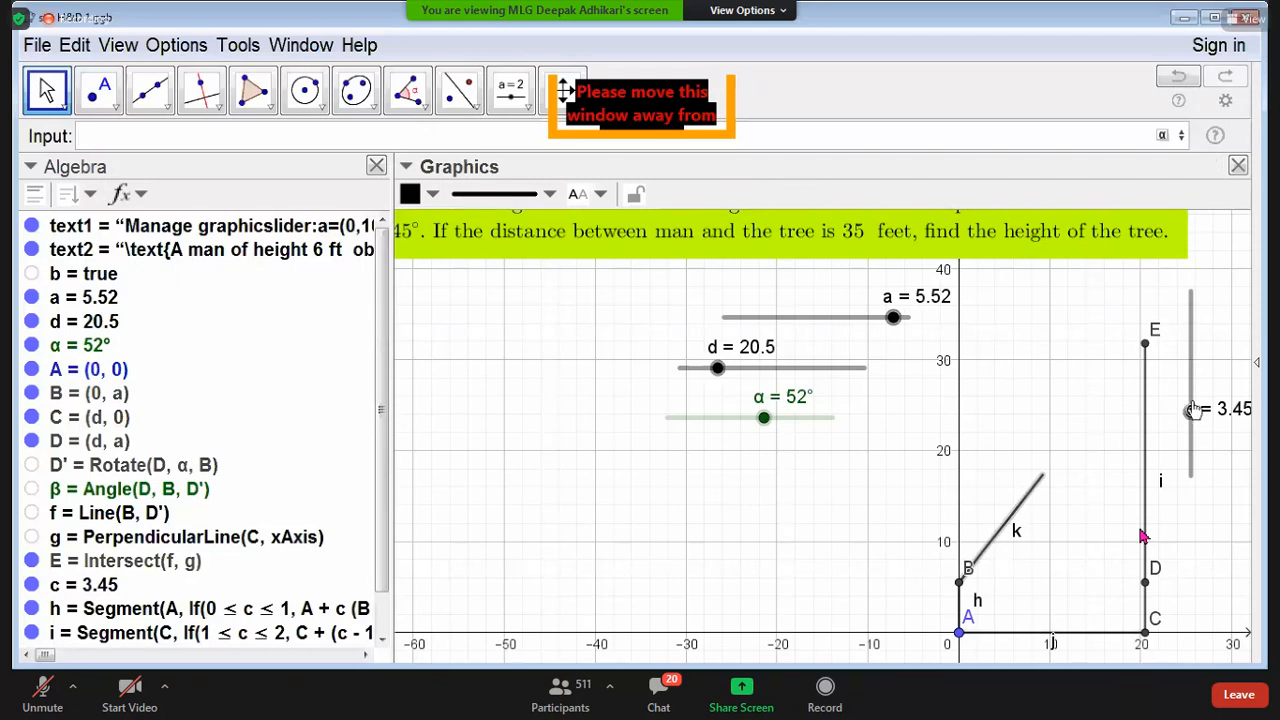
{"action": "mouse_move", "coordinate": [1193, 420]}
{"action": "left_mouse_down"}
{"action": "mouse_move", "coordinate": [1194, 383]}
{"action": "mouse_move", "coordinate": [1191, 416]}
{"action": "left_mouse_up"}
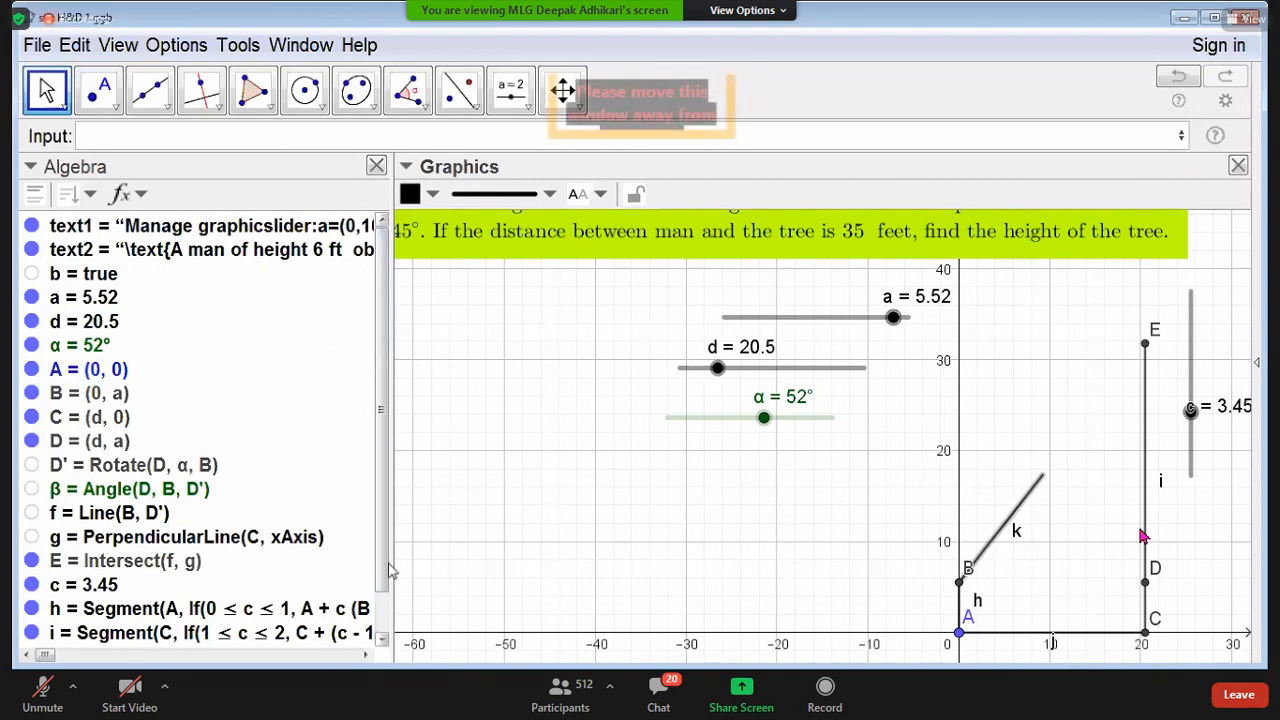
Step: Inspect the full definition of segment k and advance slider c to 4.3
{"action": "scroll", "coordinate": [250, 640], "scroll_direction": "down", "scroll_amount": 1}
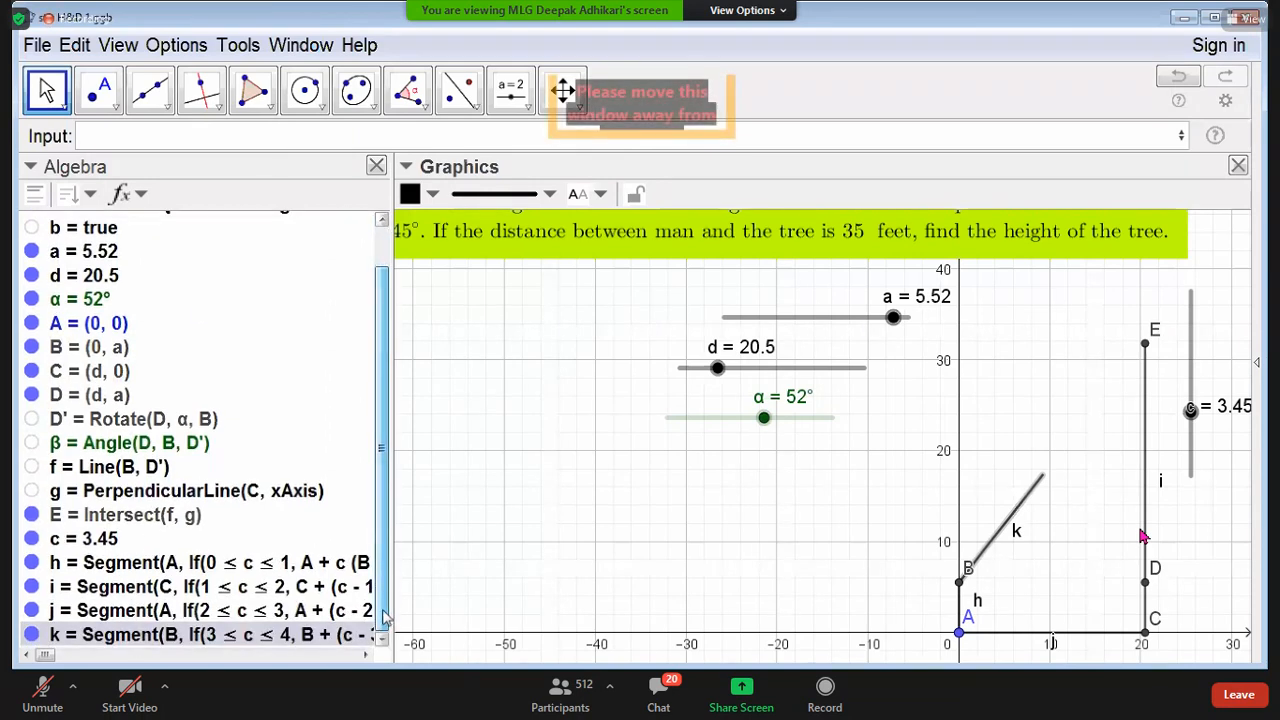
{"action": "double_click", "coordinate": [287, 645]}
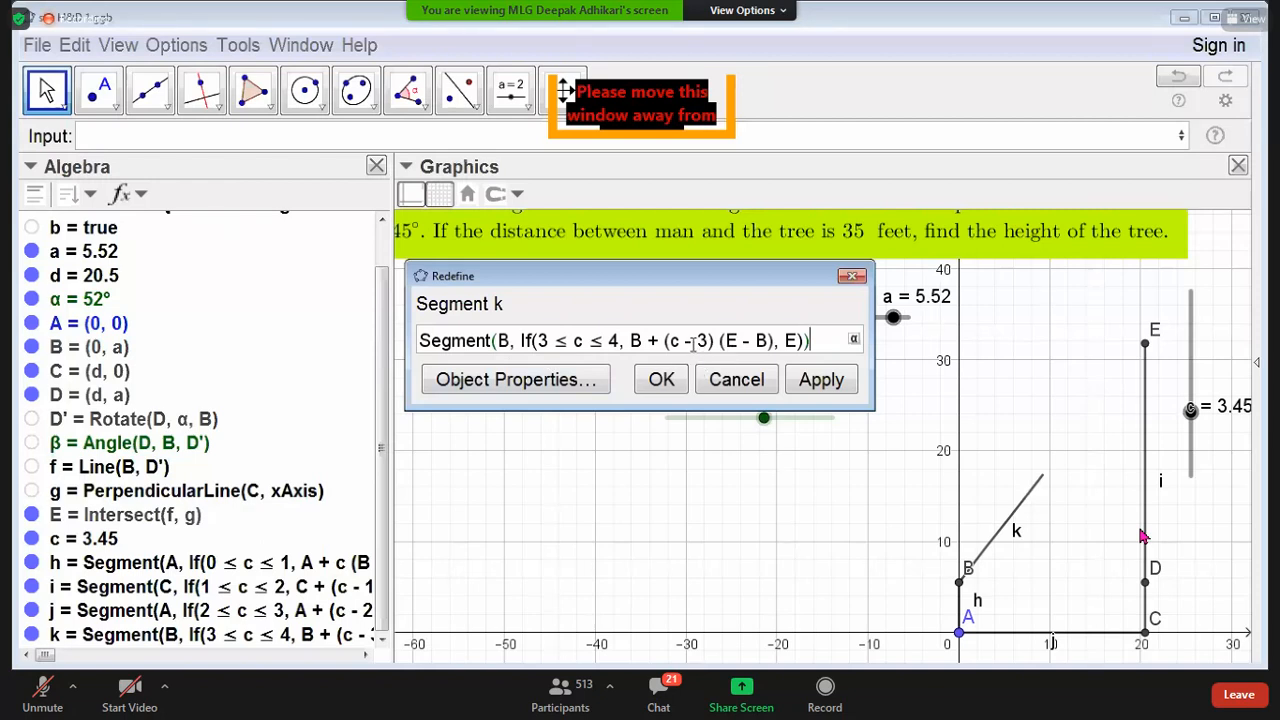
{"action": "left_click", "coordinate": [806, 386]}
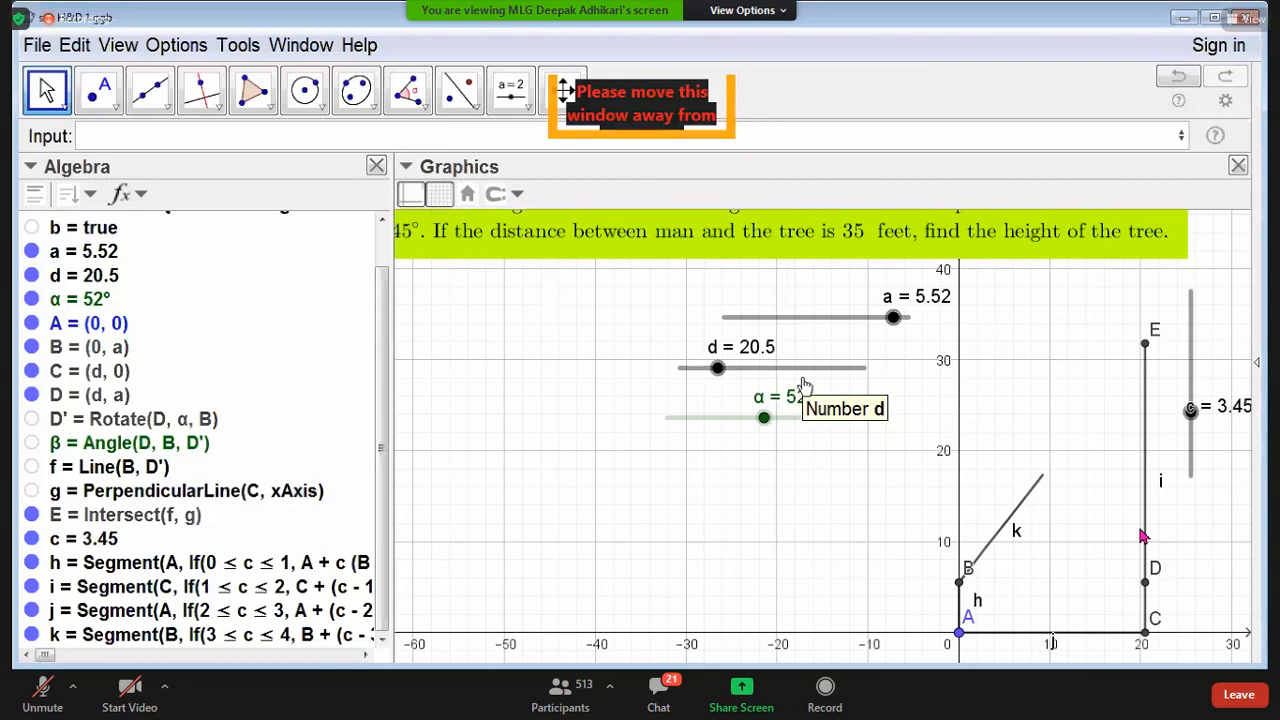
{"action": "mouse_move", "coordinate": [1190, 410]}
{"action": "left_mouse_down"}
{"action": "mouse_move", "coordinate": [1190, 373]}
{"action": "mouse_move", "coordinate": [1190, 395]}
{"action": "left_mouse_up"}
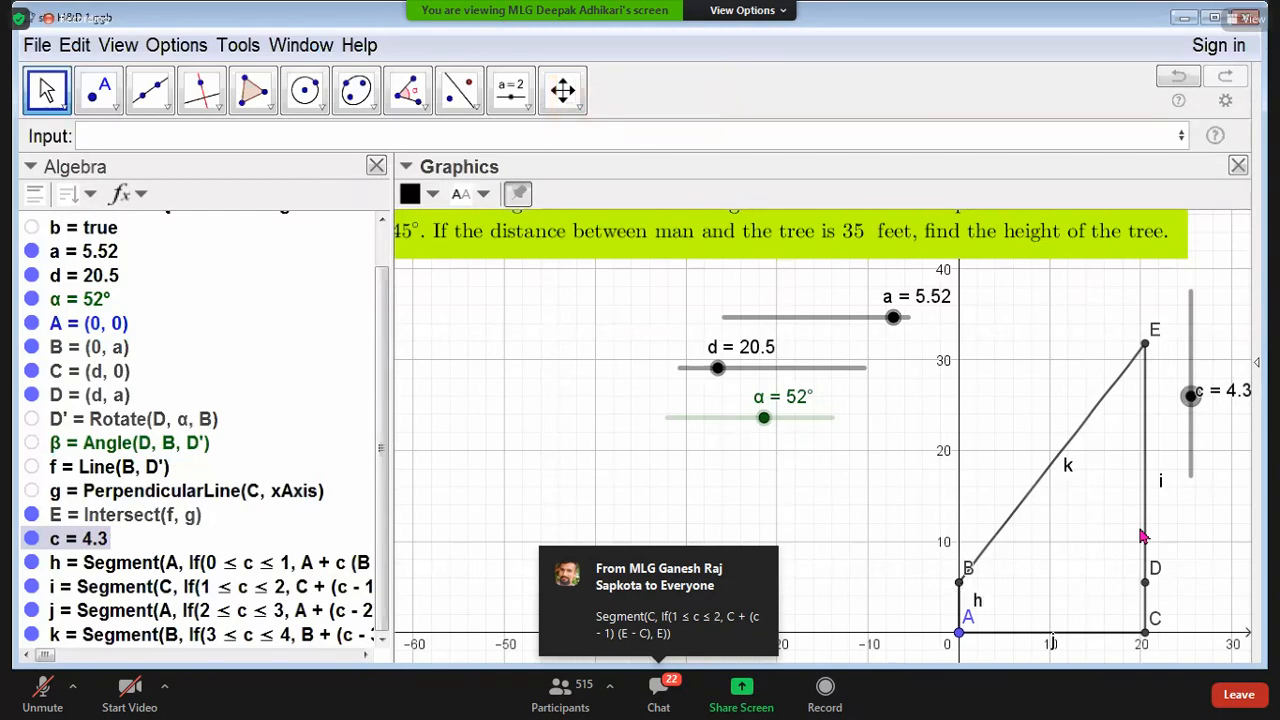
Step: Start another Segment command from point B, using an If command with condition, Then and Else as its second point
{"action": "left_click", "coordinate": [181, 134]}
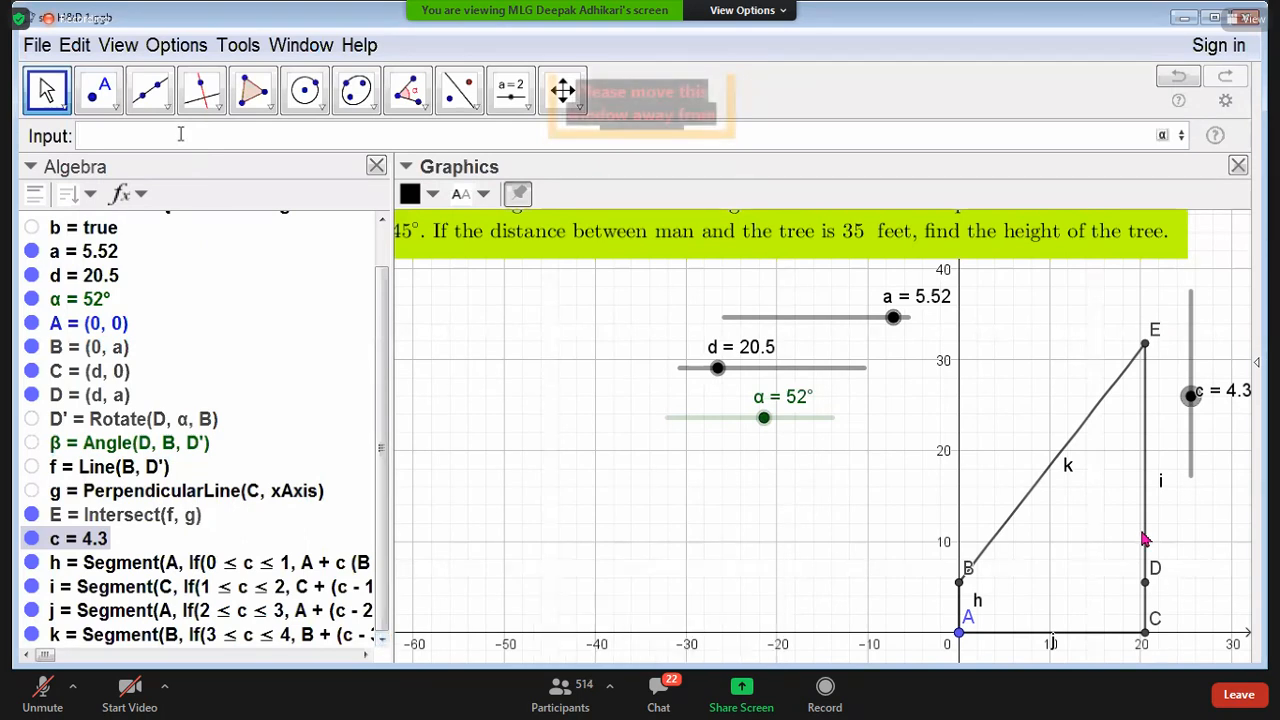
{"action": "type", "text": "S"}
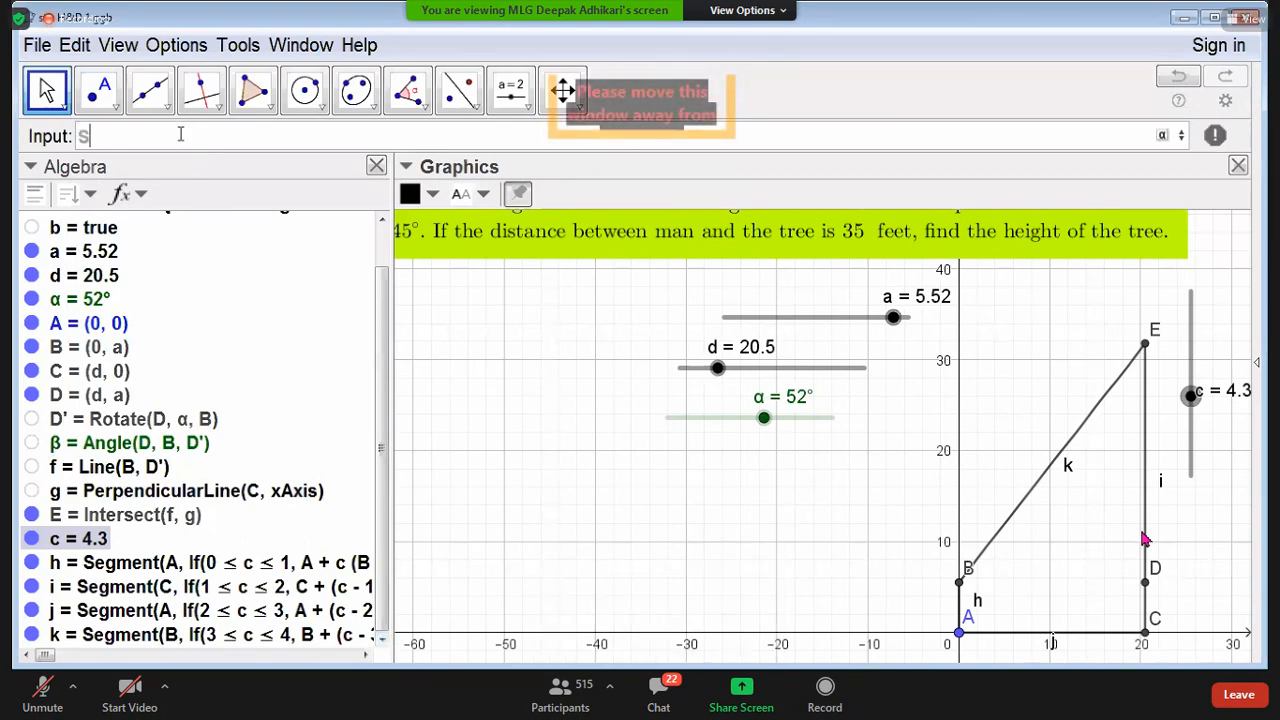
{"action": "type", "text": "EGN"}
{"action": "key", "text": "BackSpace"}
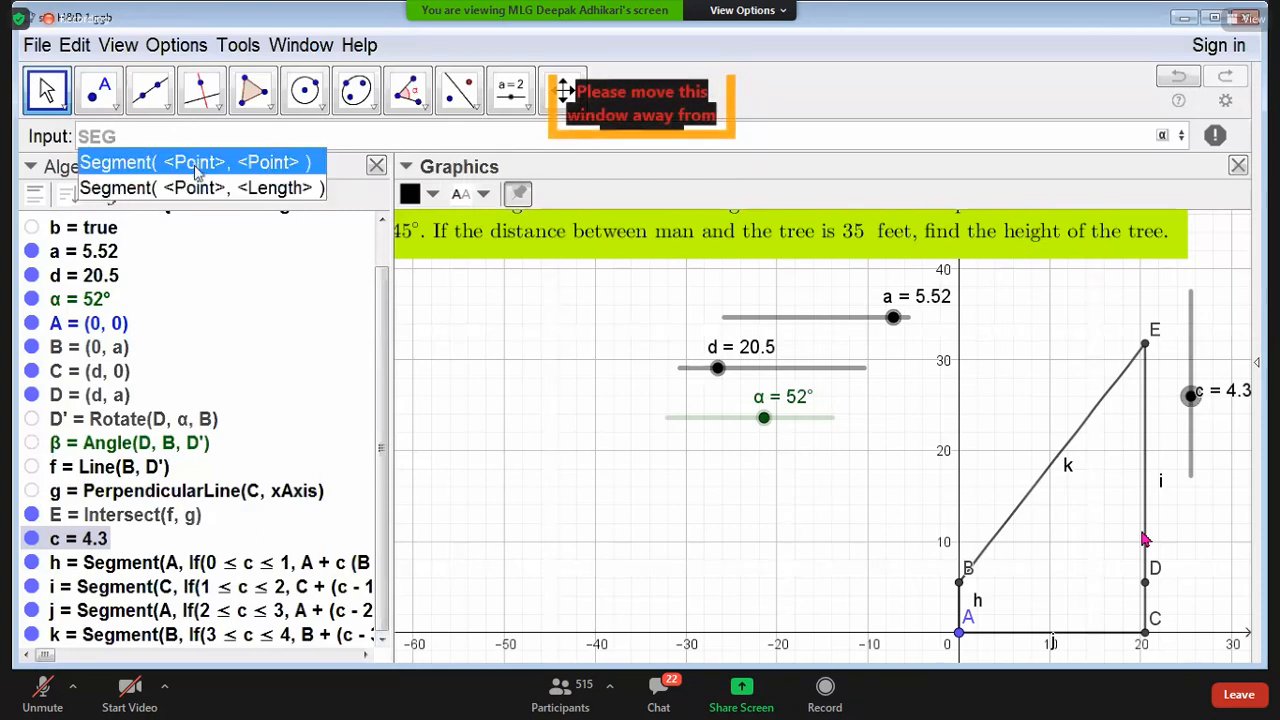
{"action": "left_click", "coordinate": [195, 160]}
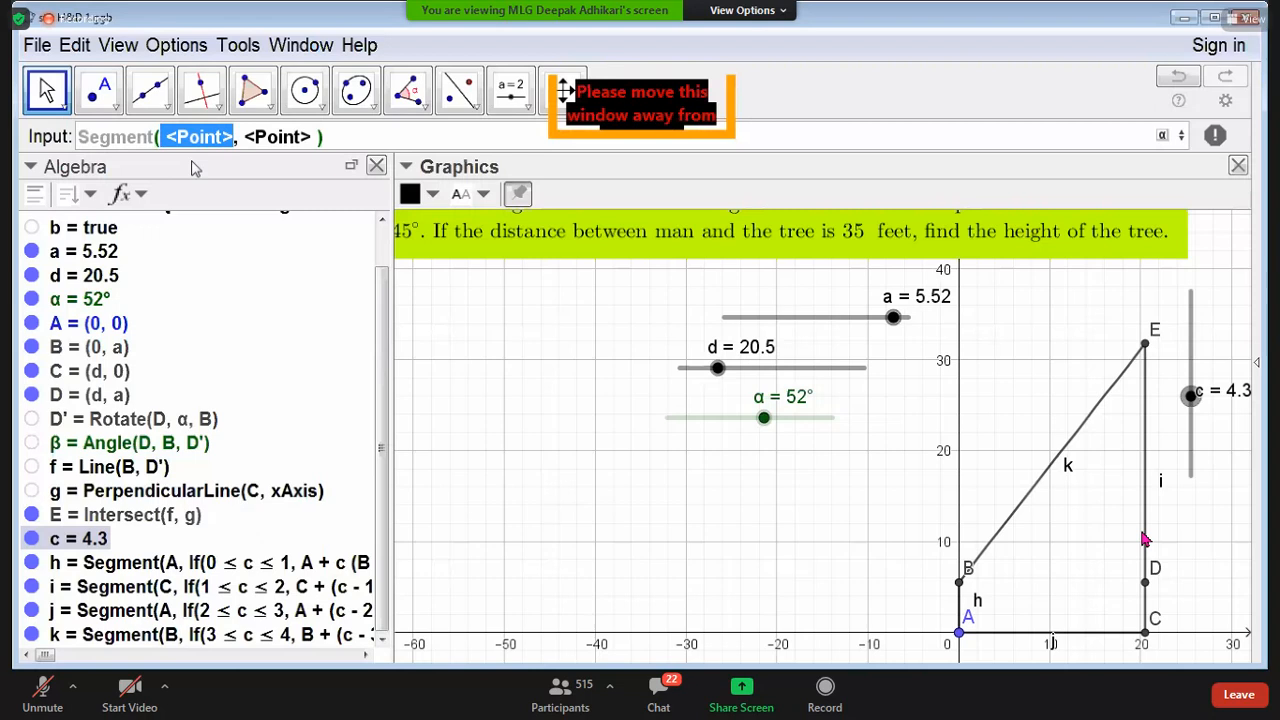
{"action": "type", "text": "B"}
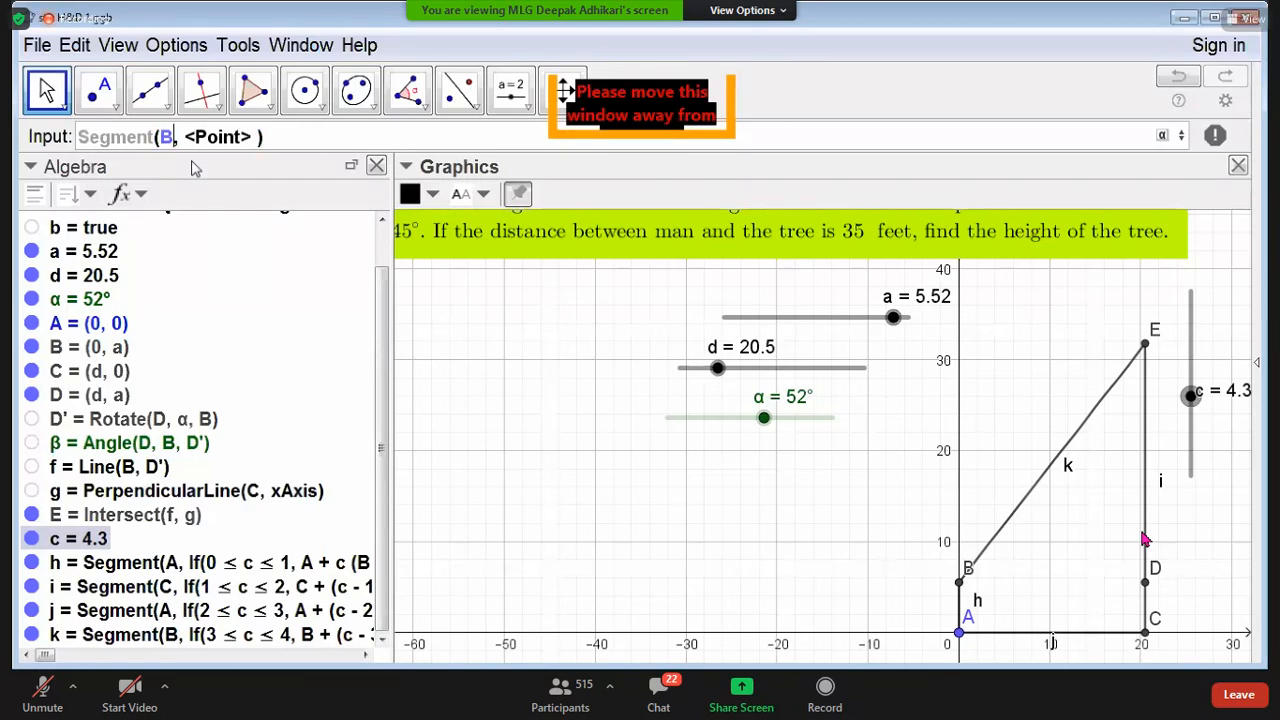
{"action": "key", "text": "Tab"}
{"action": "type", "text": "I"}
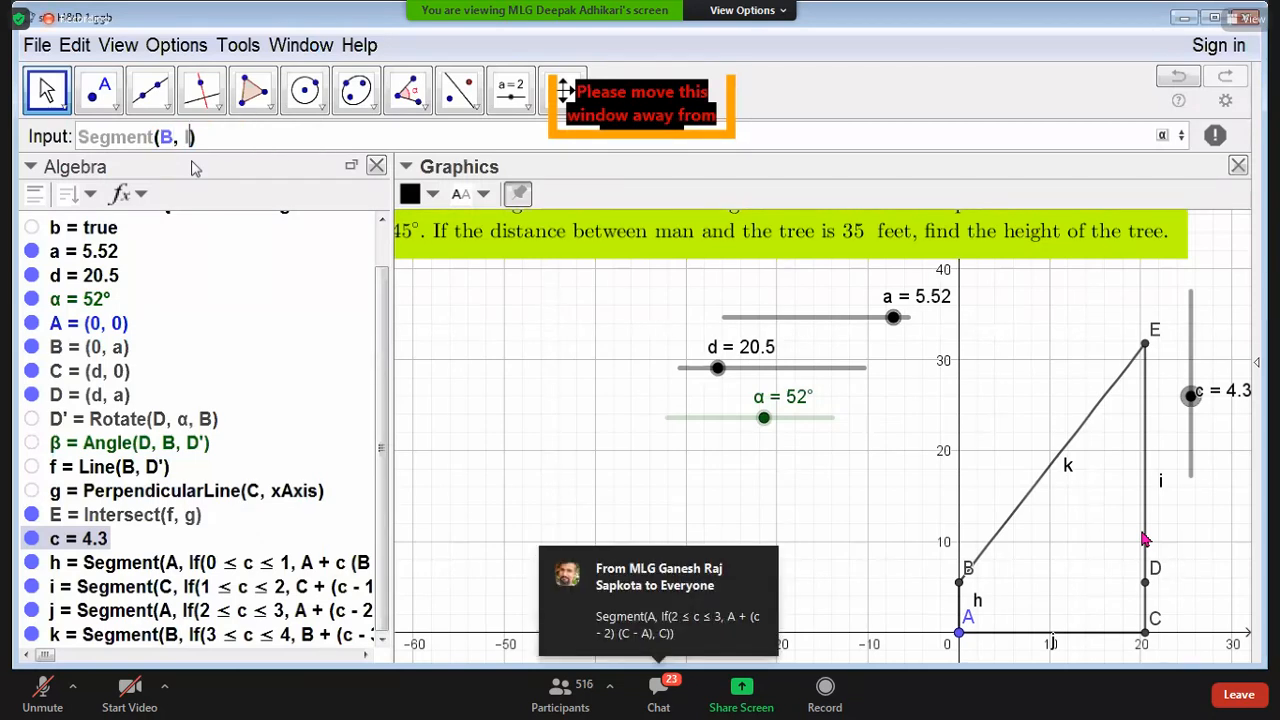
{"action": "type", "text": "F"}
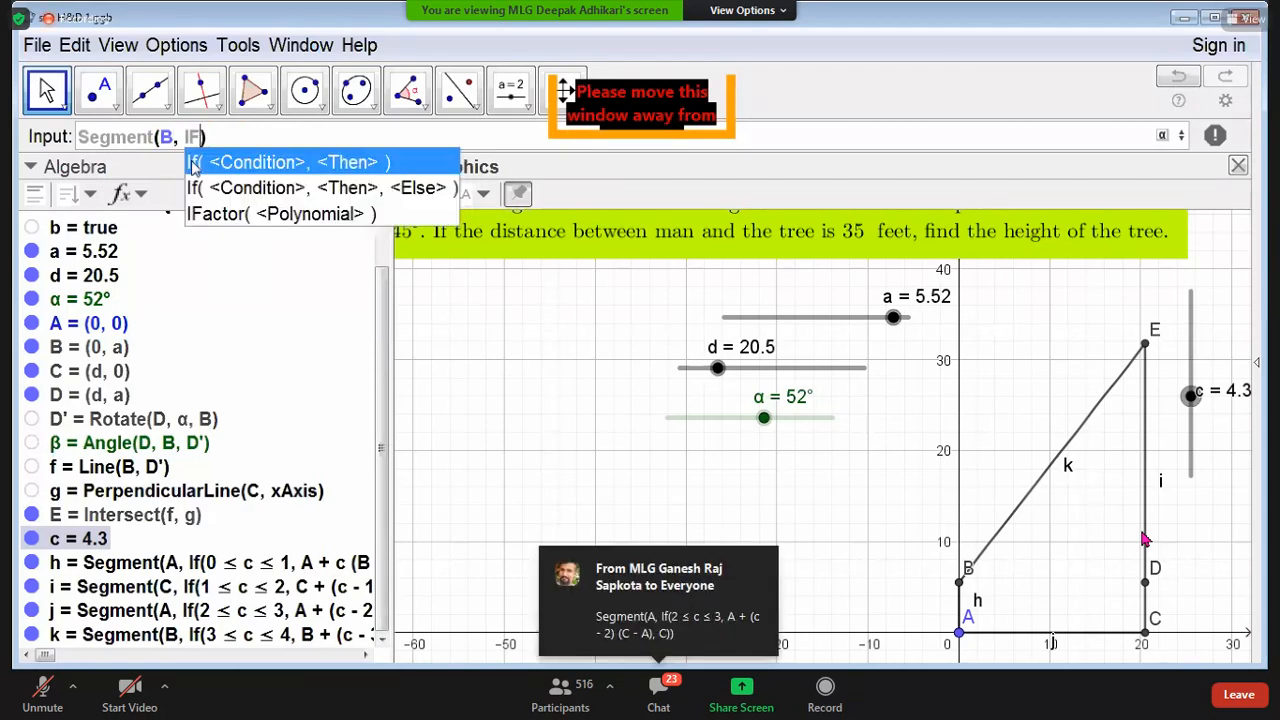
{"action": "left_click", "coordinate": [240, 192]}
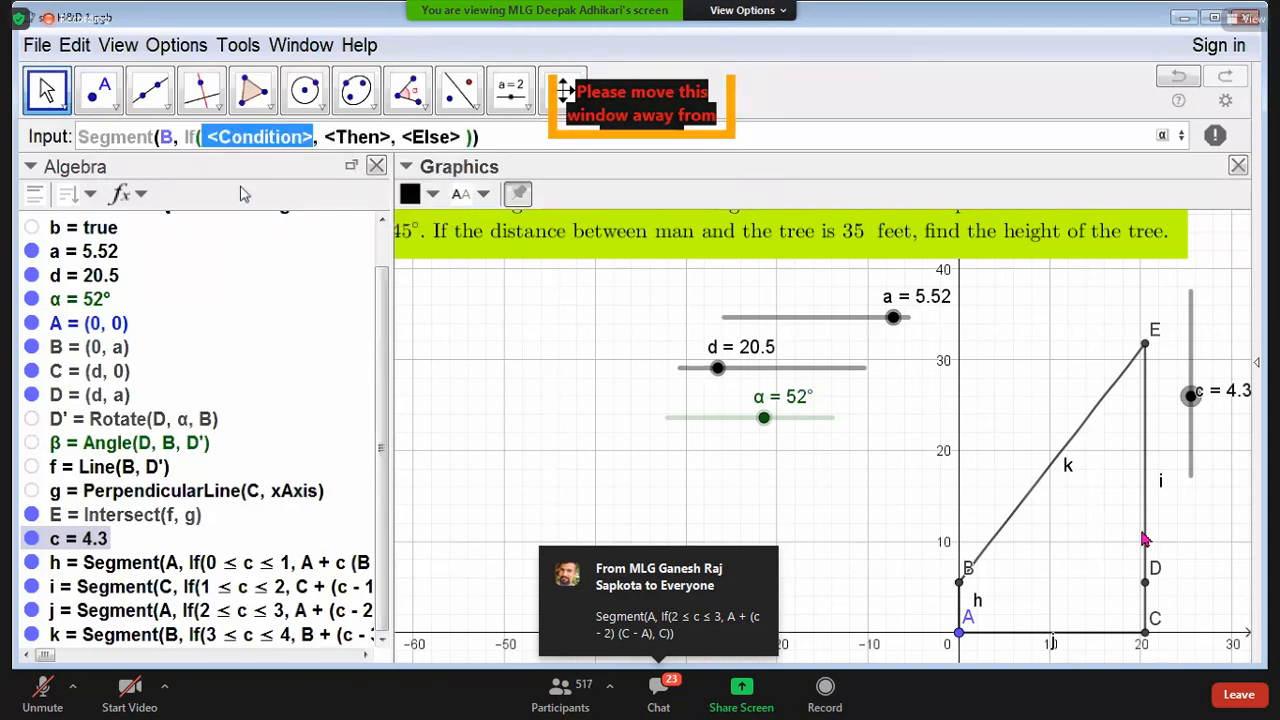
Step: Enter 4≤c≤5 as the If condition for the new segment from B
{"action": "type", "text": "4"}
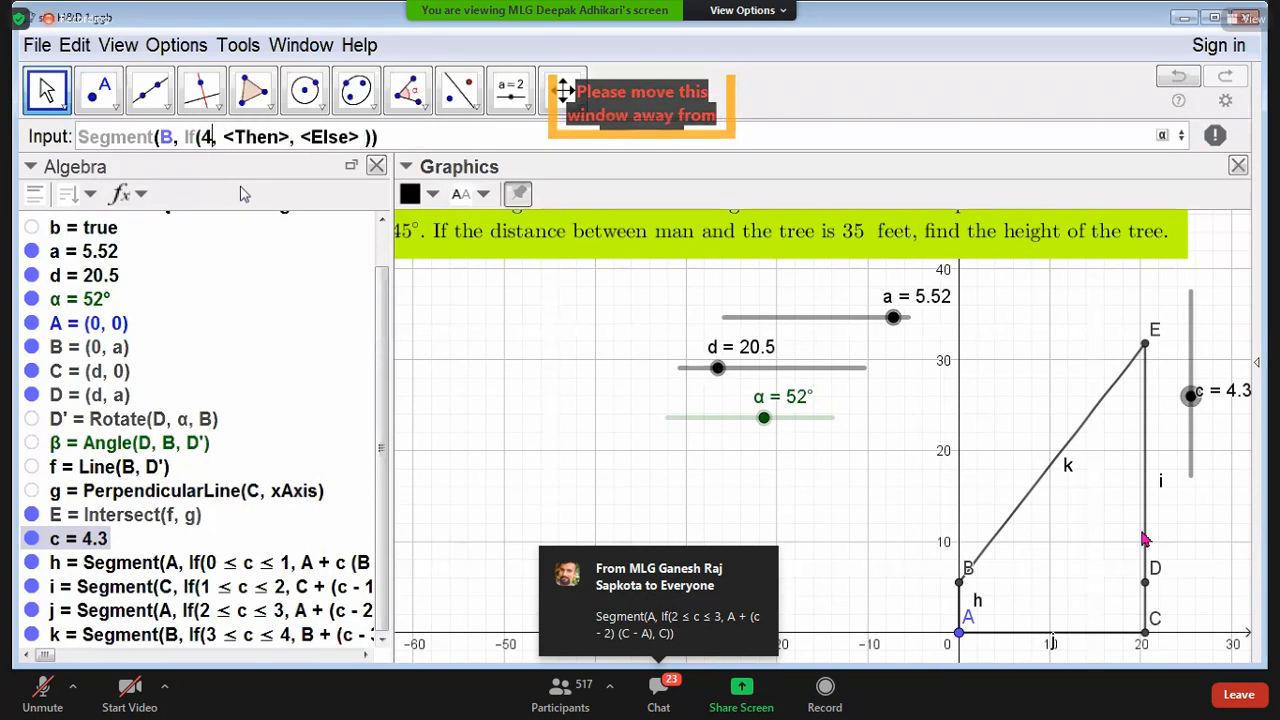
{"action": "type", "text": "<="}
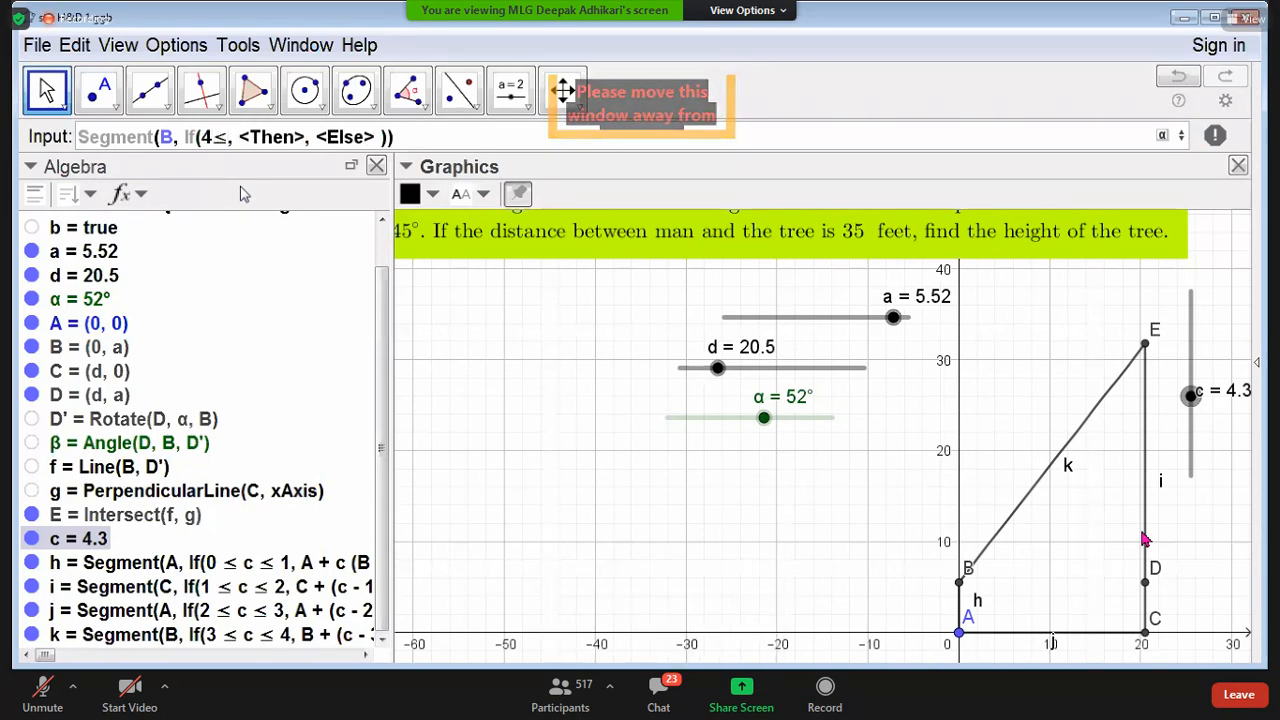
{"action": "type", "text": "c"}
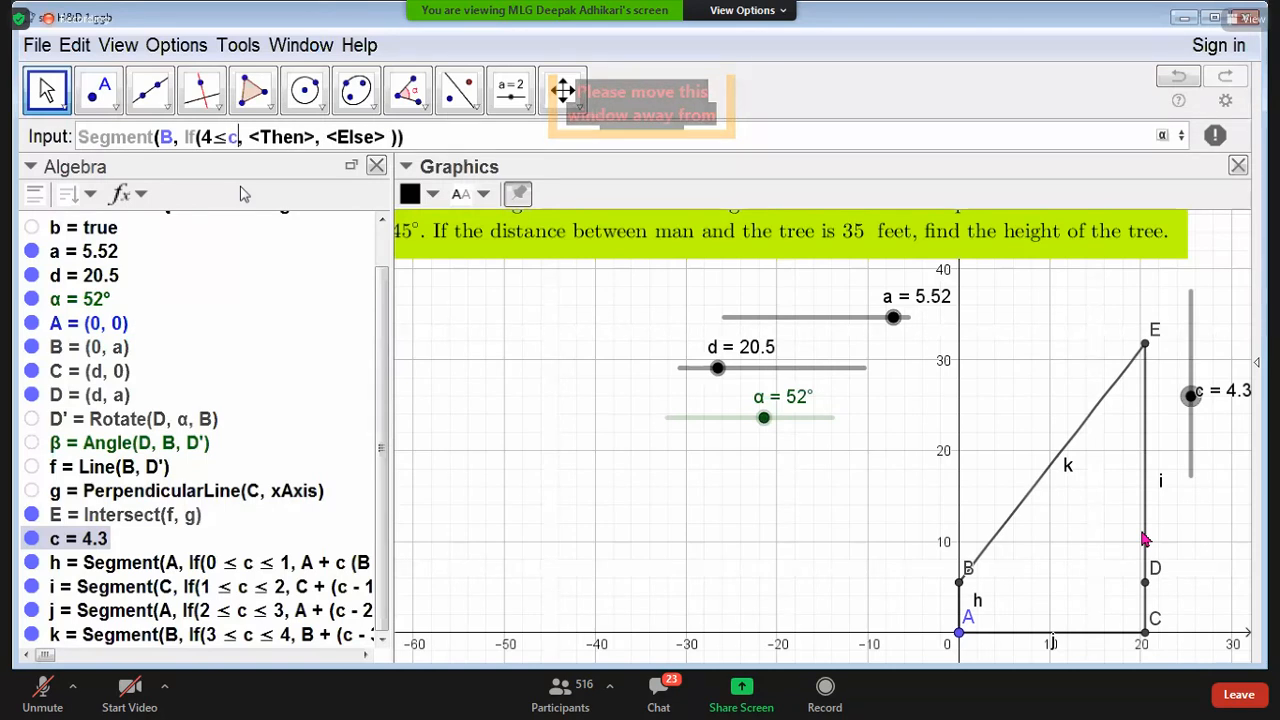
{"action": "type", "text": "<="}
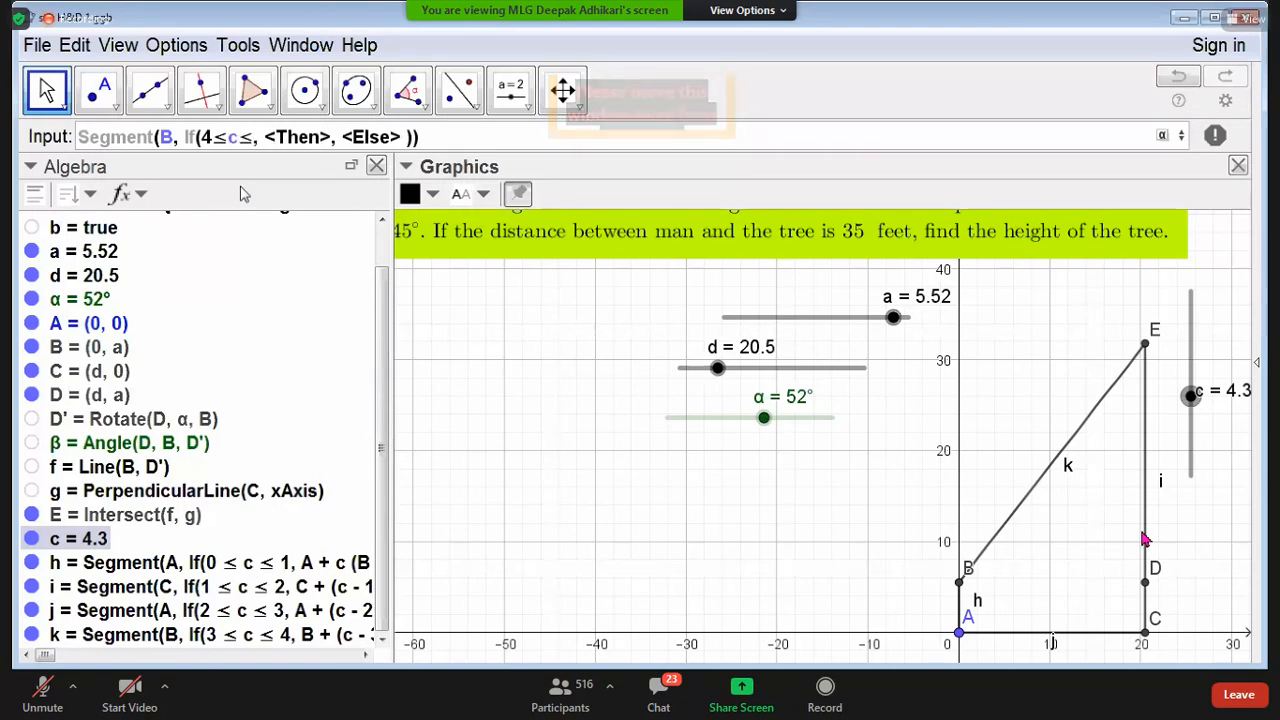
{"action": "type", "text": "5"}
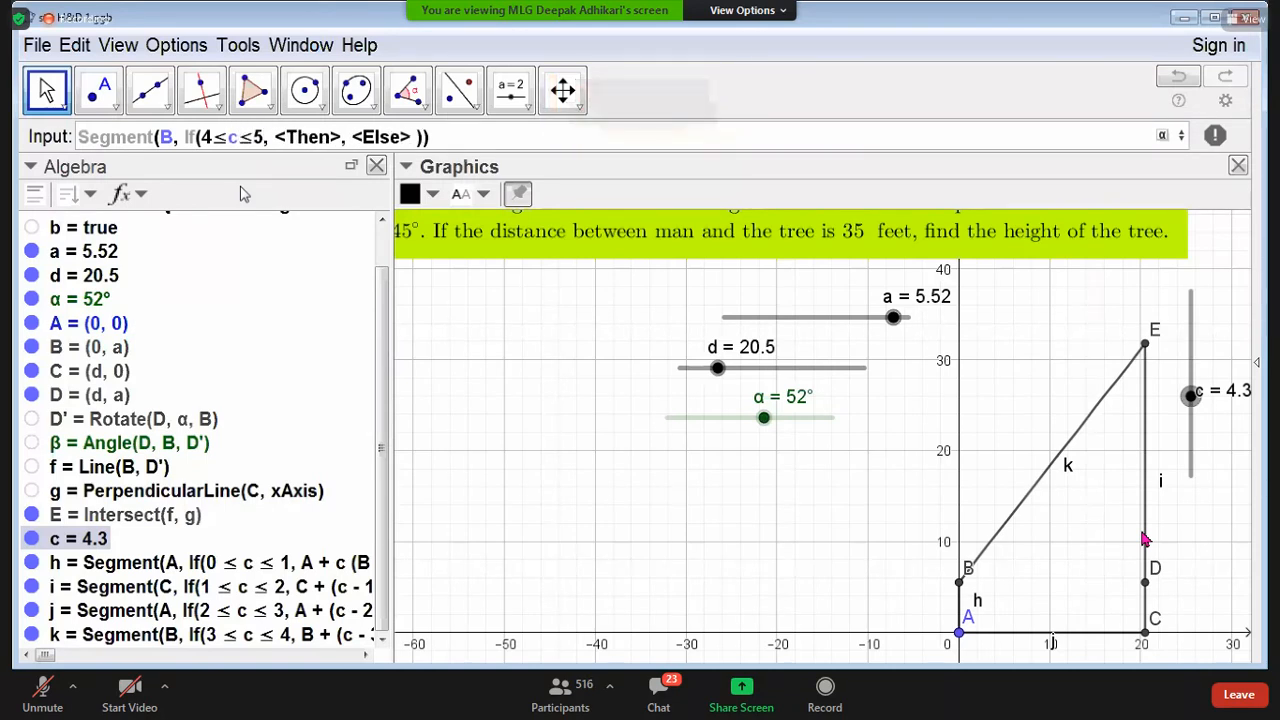
Step: Enter B+(c-4)(D-B) as the Then value of the new segment's If command
{"action": "key", "text": "Tab"}
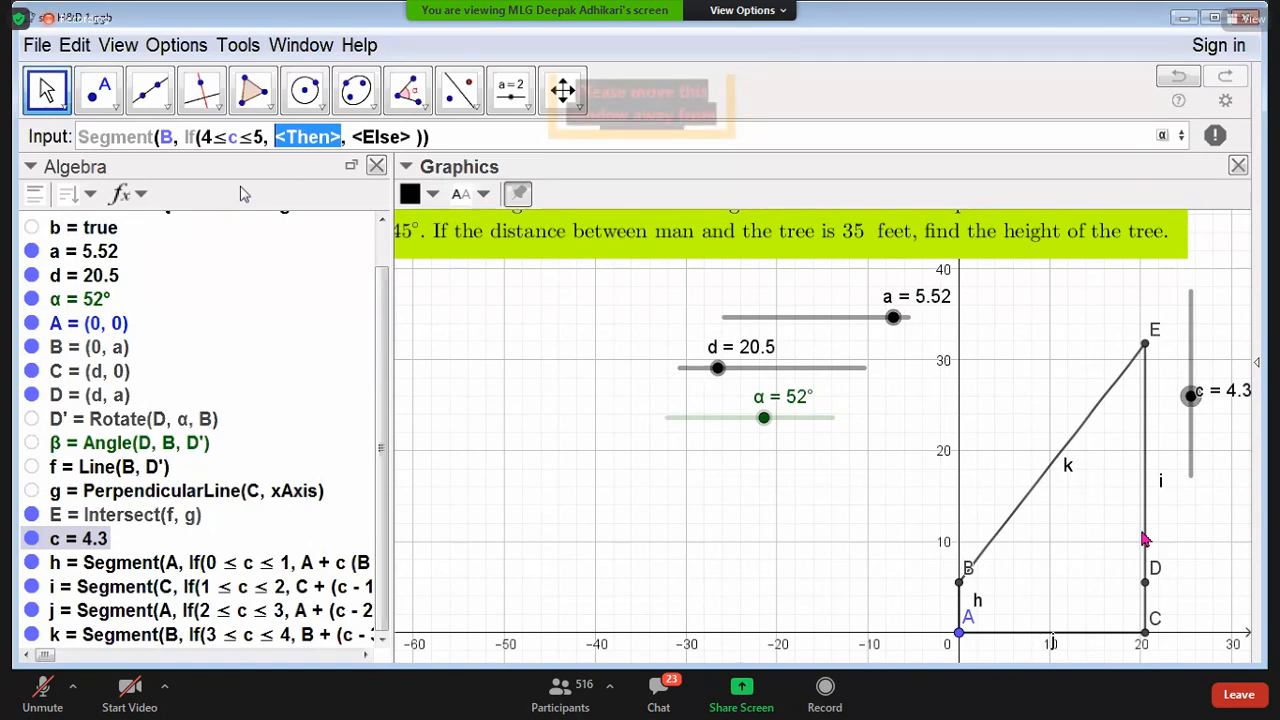
{"action": "type", "text": "B"}
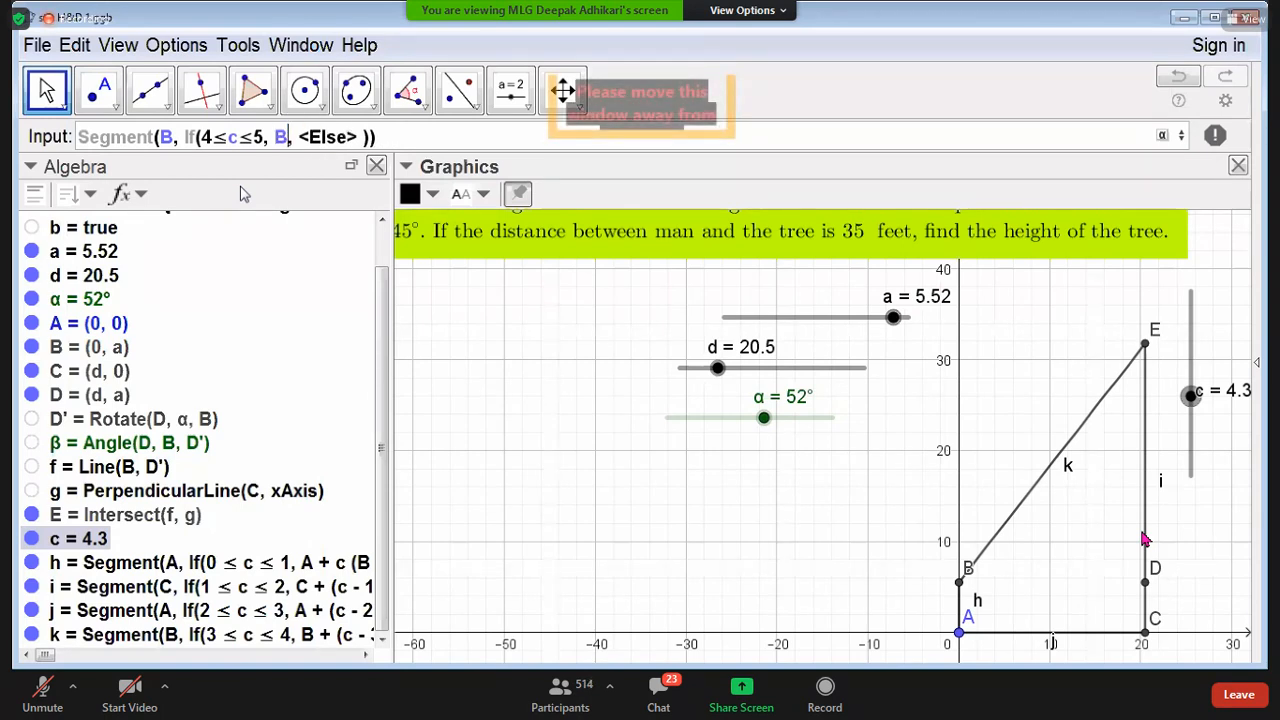
{"action": "type", "text": "+"}
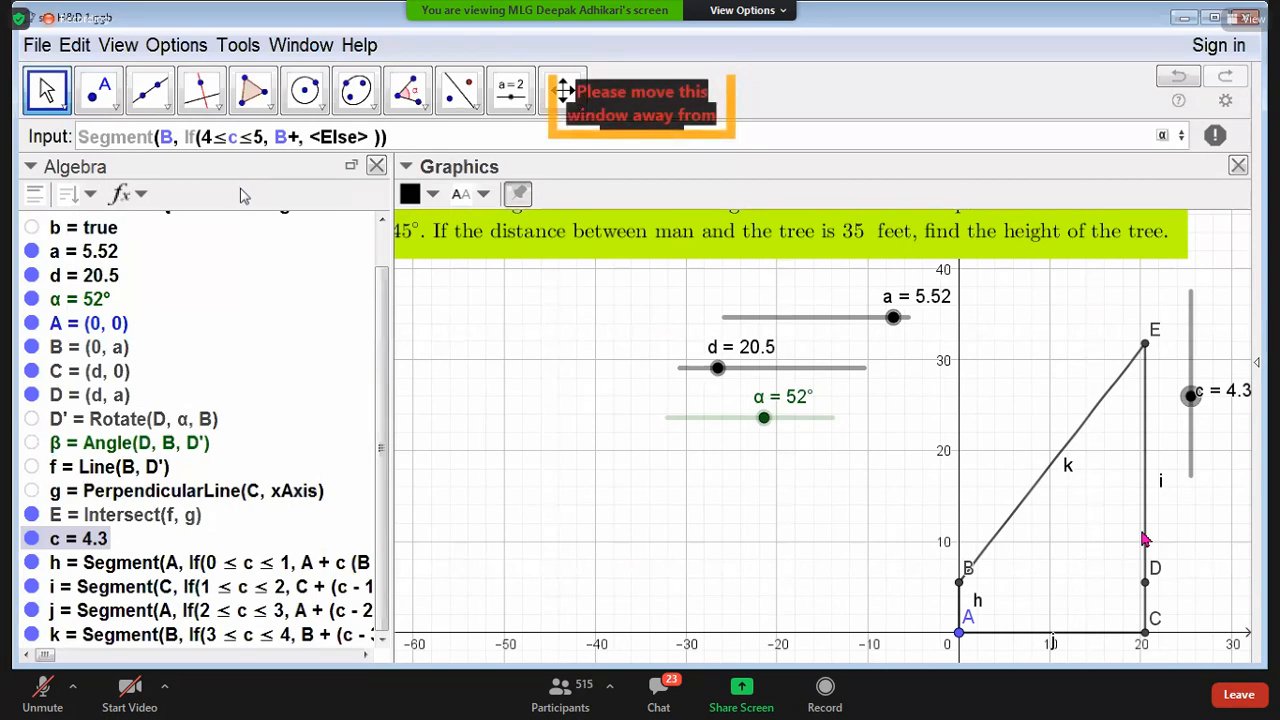
{"action": "type", "text": "("}
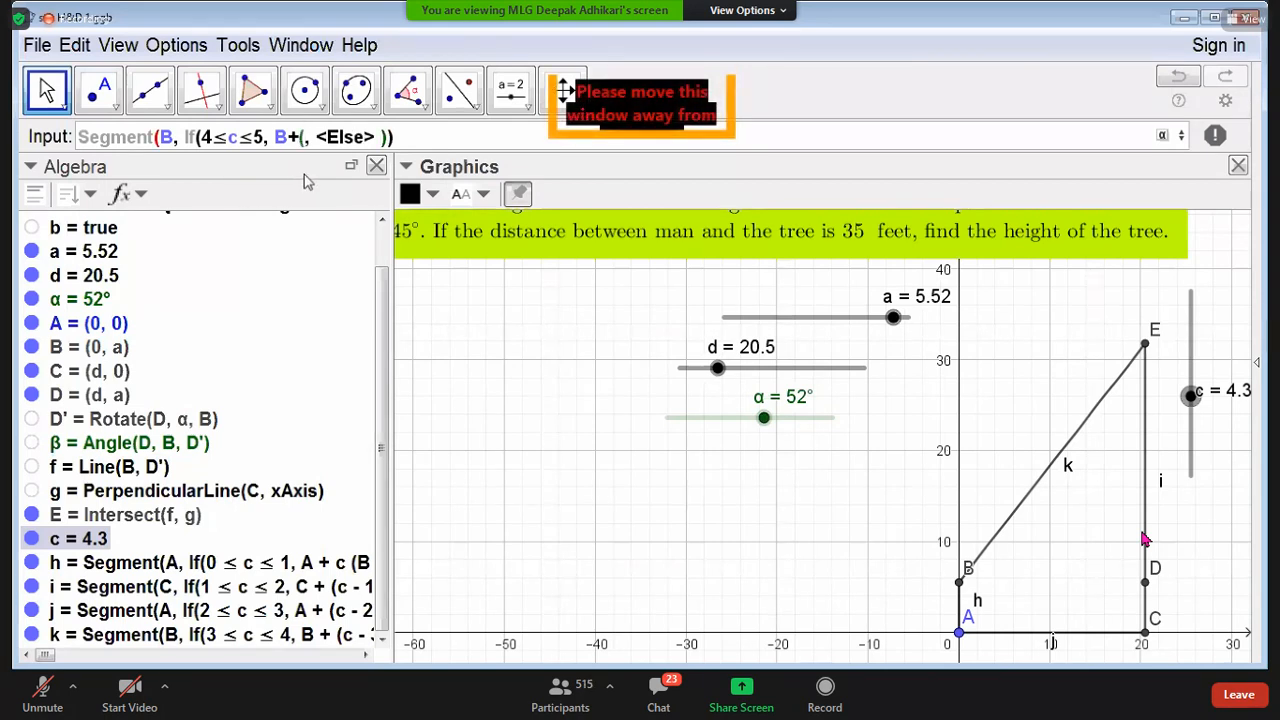
{"action": "type", "text": "c-"}
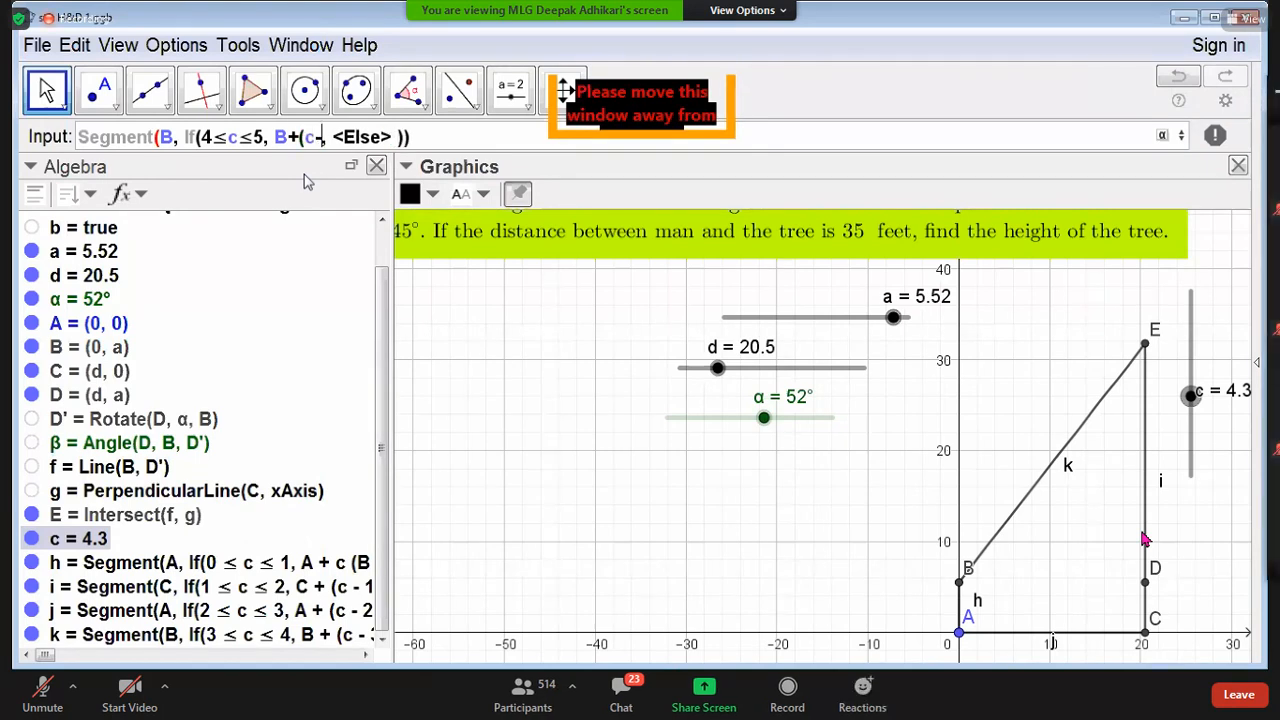
{"action": "type", "text": "4"}
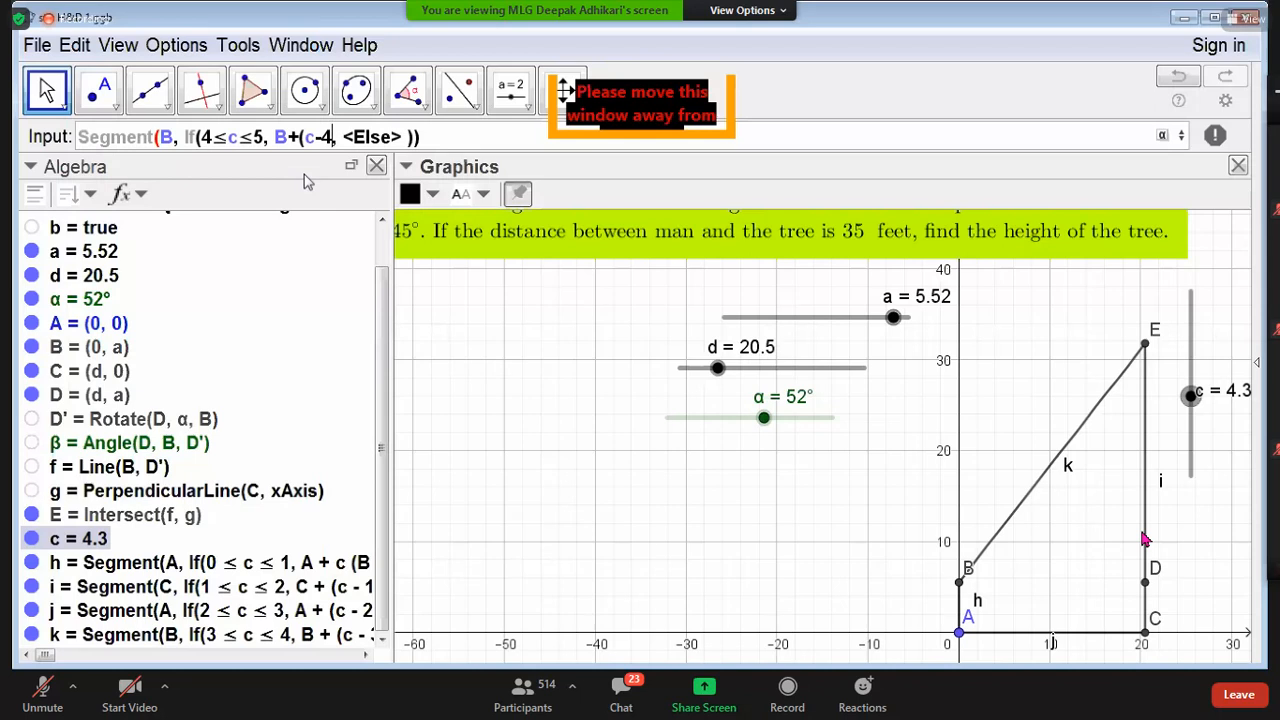
{"action": "type", "text": ")"}
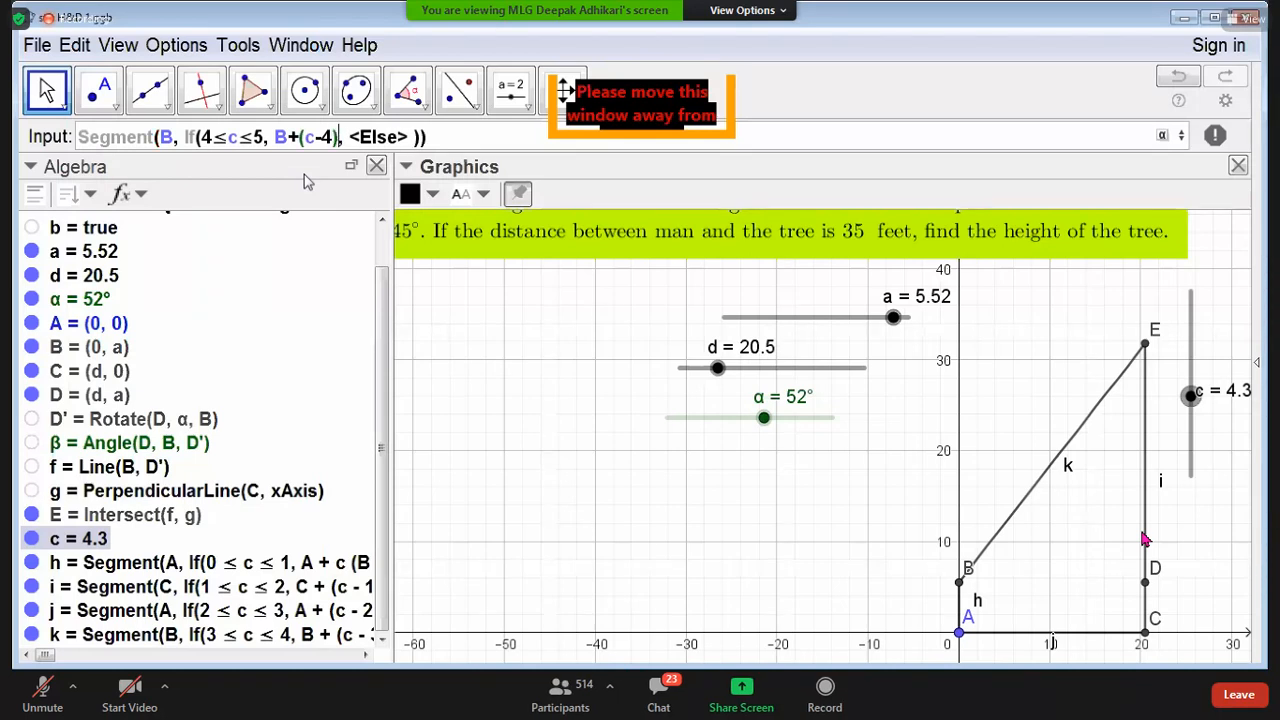
{"action": "type", "text": "("}
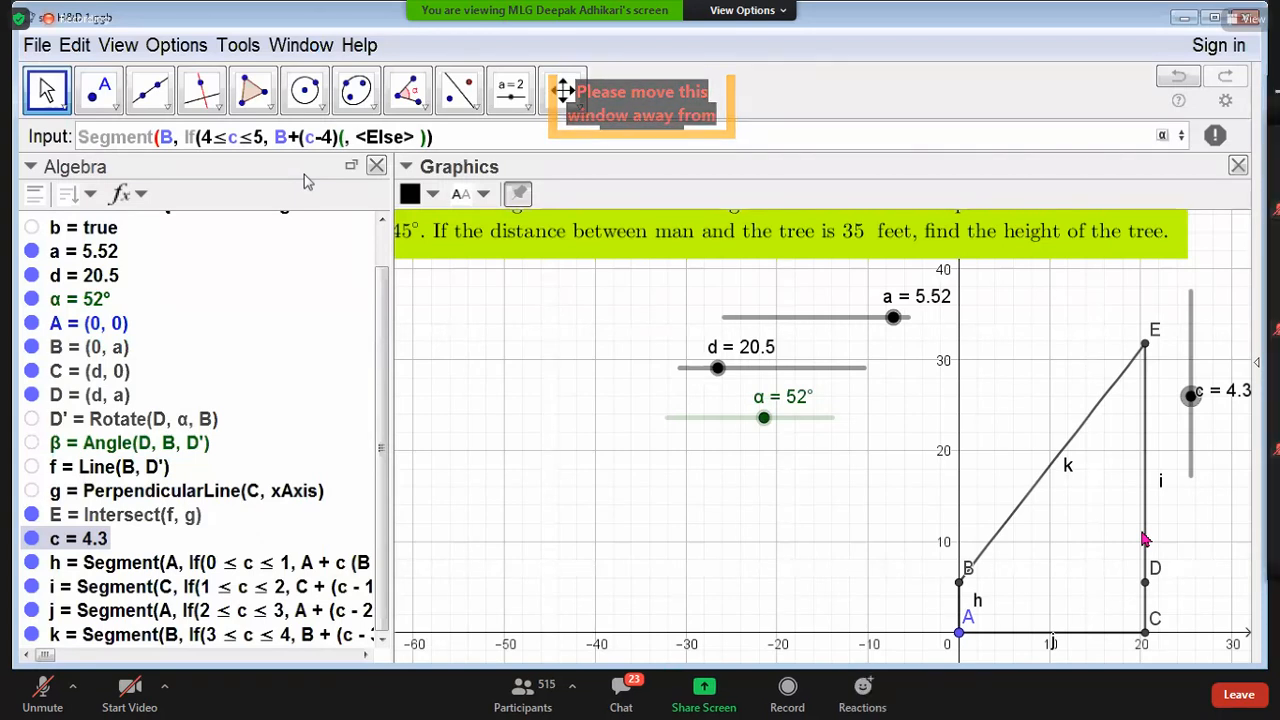
{"action": "type", "text": "D-B"}
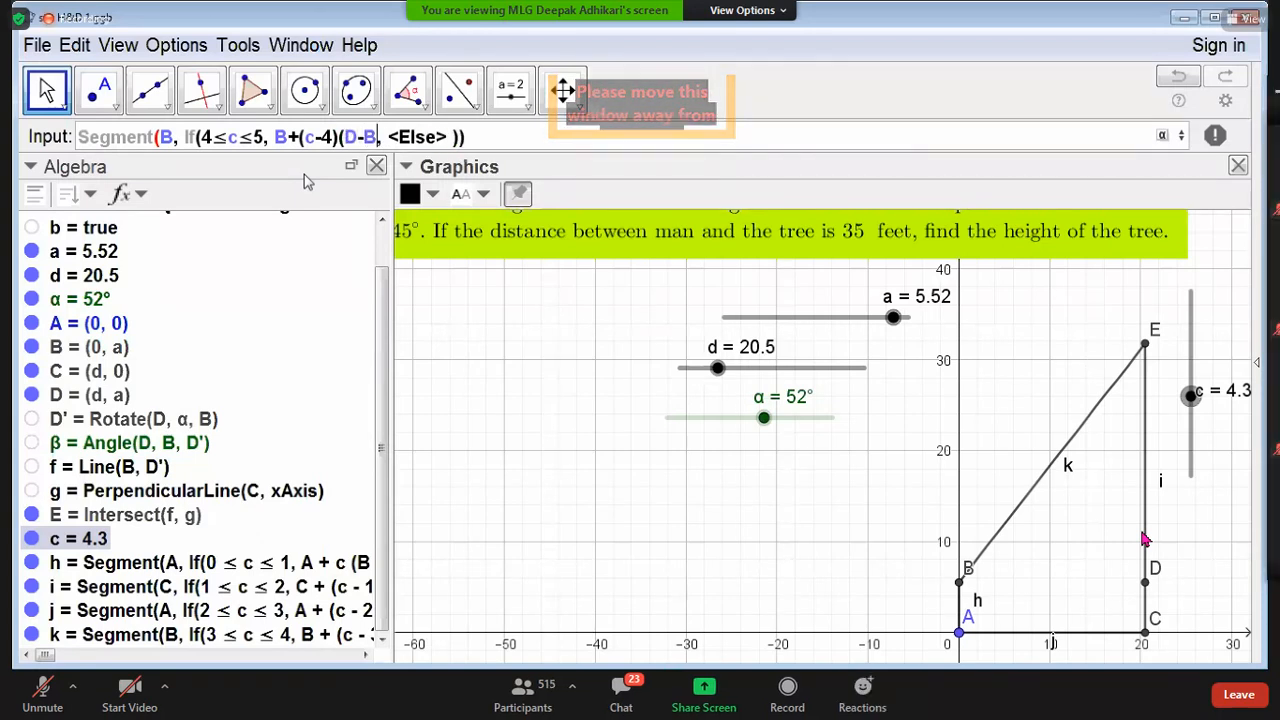
{"action": "type", "text": ")"}
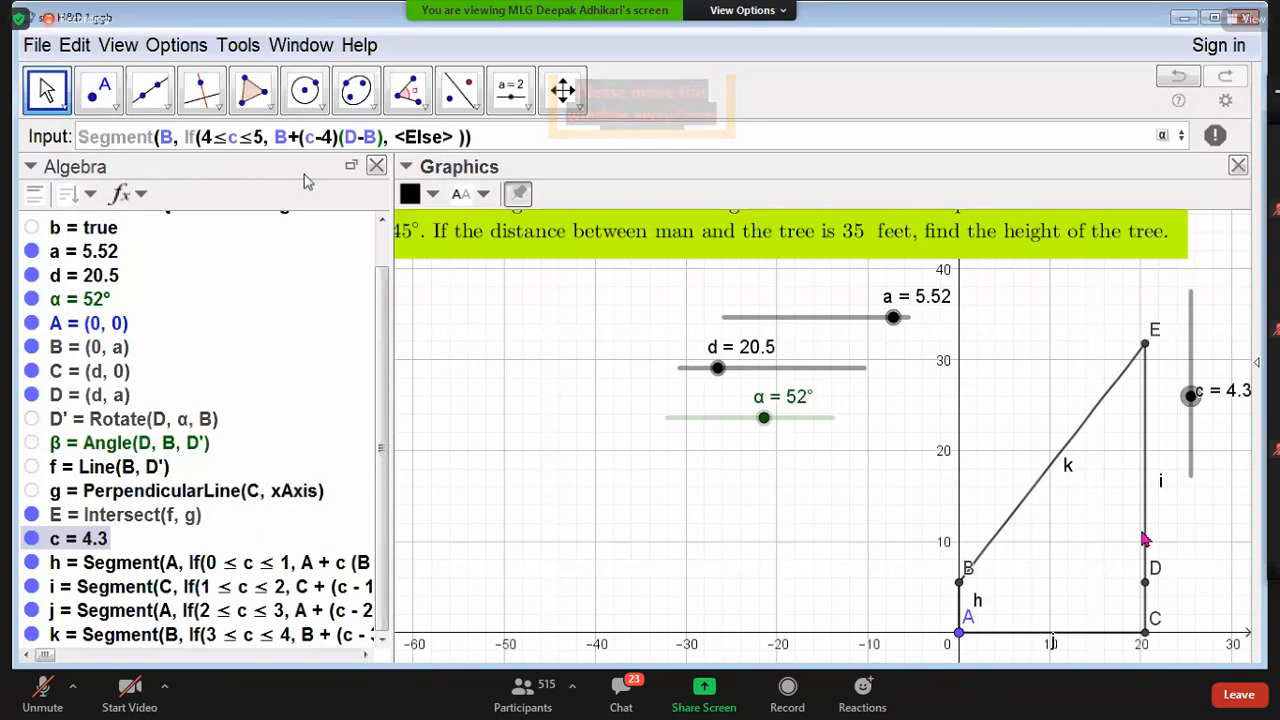
Step: Complete the new segment from B with D as the Else value and advance slider c to 5.15
{"action": "key", "text": "Tab"}
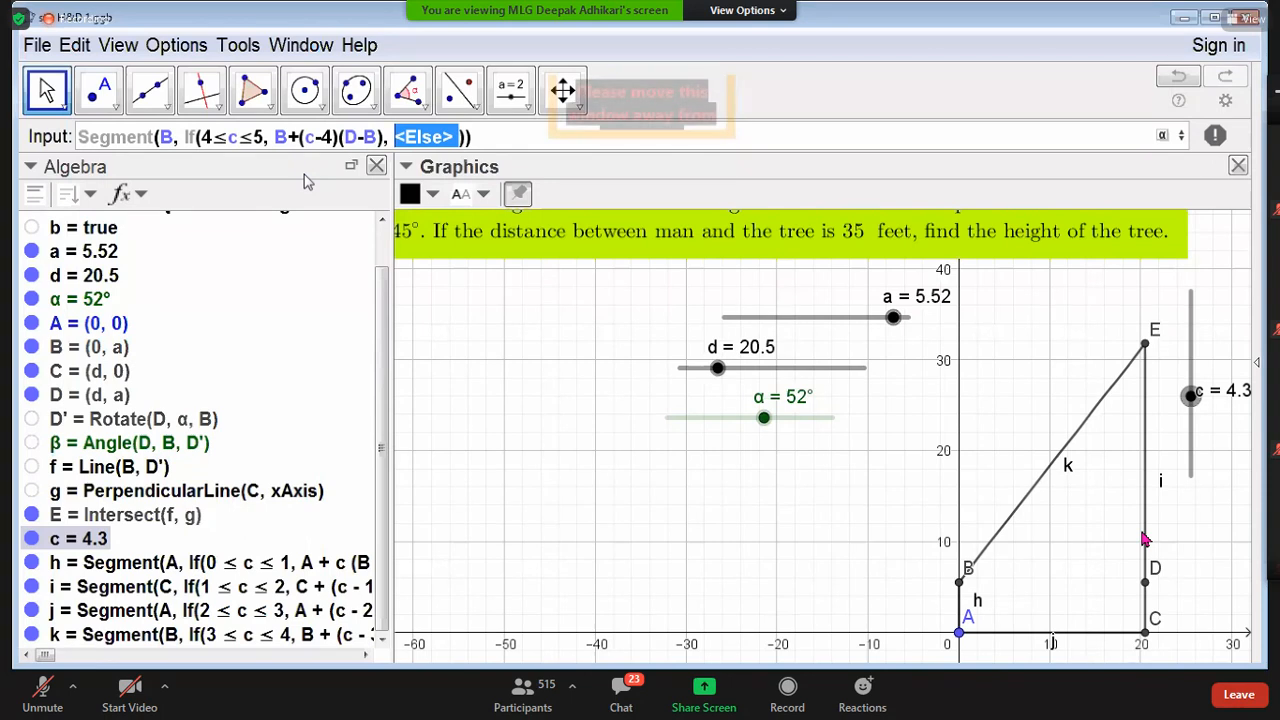
{"action": "type", "text": "D"}
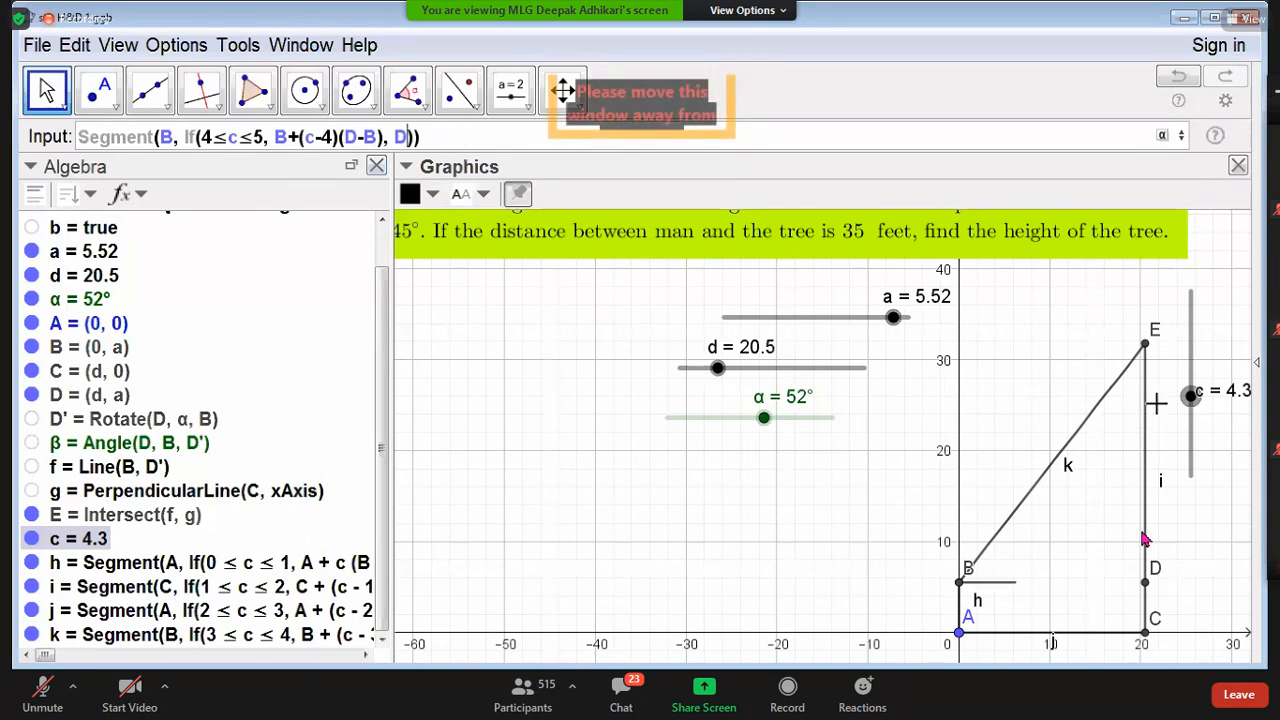
{"action": "mouse_move", "coordinate": [1190, 395]}
{"action": "left_mouse_down"}
{"action": "mouse_move", "coordinate": [1191, 367]}
{"action": "mouse_move", "coordinate": [1190, 409]}
{"action": "mouse_move", "coordinate": [1191, 383]}
{"action": "left_mouse_up"}
{"action": "key", "text": "Return"}
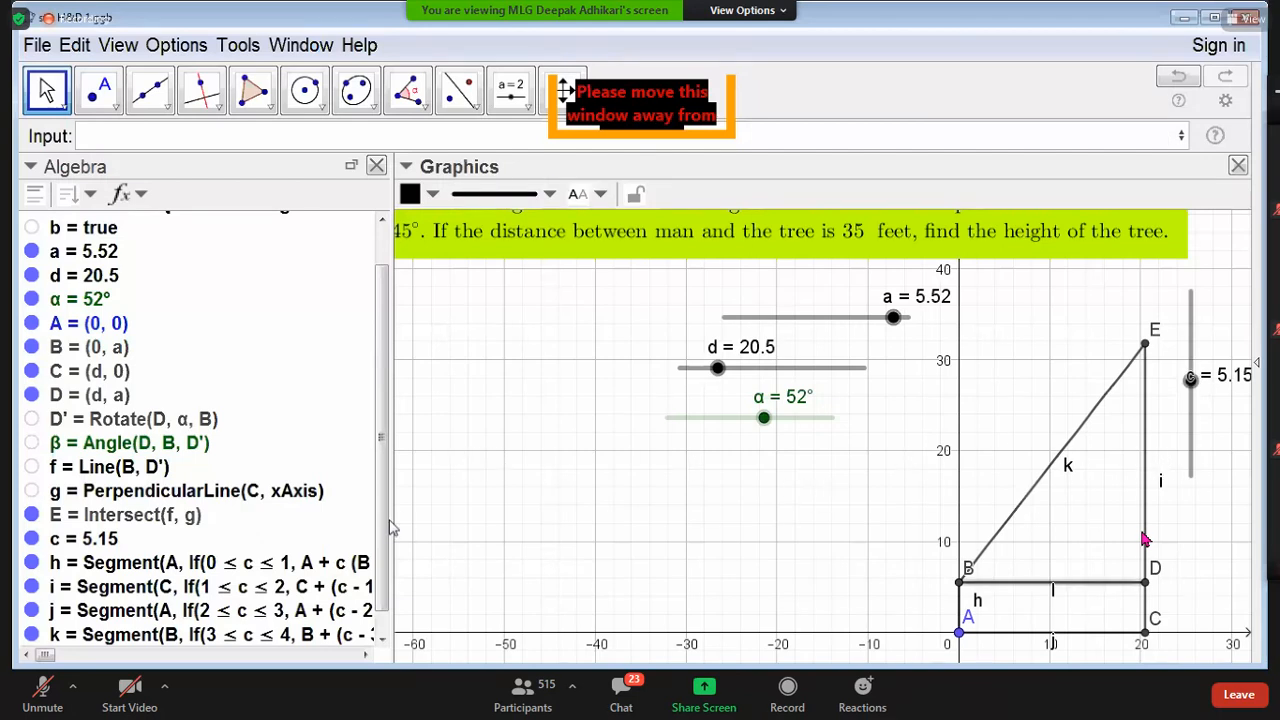
Step: Show angle β at point B and set its label to Value only
{"action": "mouse_move", "coordinate": [381, 538]}
{"action": "left_mouse_down"}
{"action": "mouse_move", "coordinate": [383, 571]}
{"action": "mouse_move", "coordinate": [388, 531]}
{"action": "left_mouse_up"}
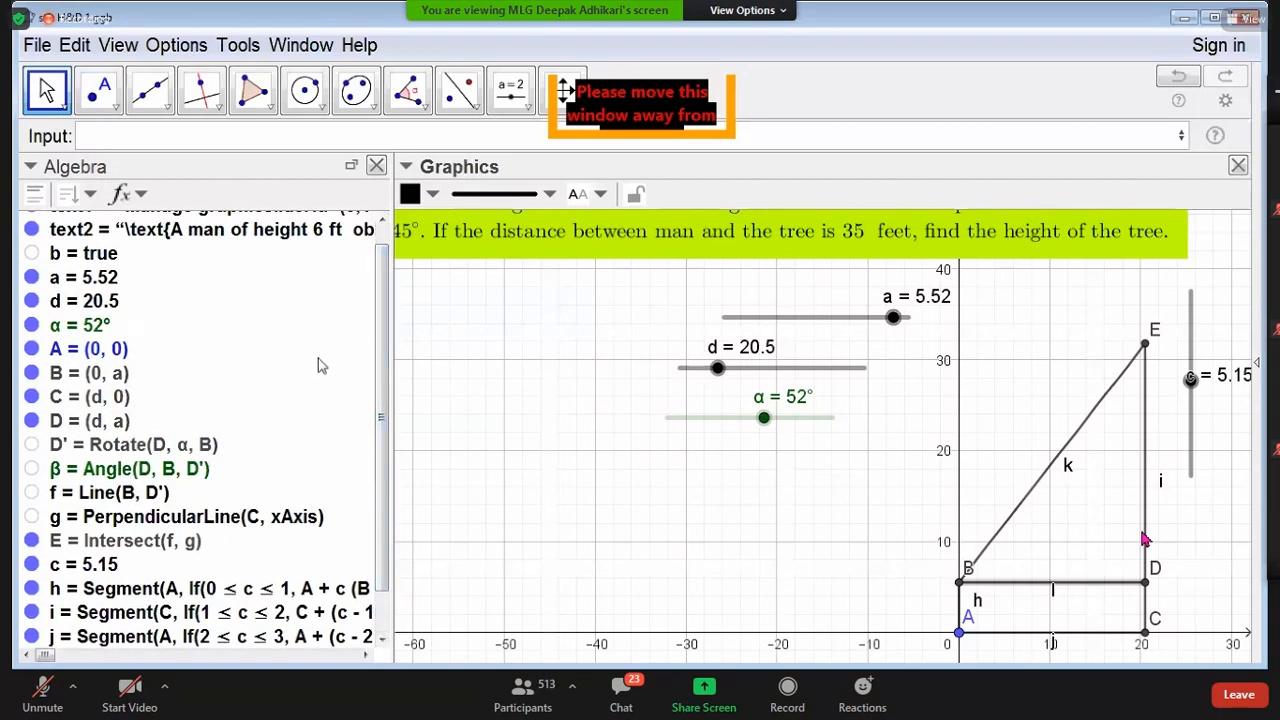
{"action": "left_click", "coordinate": [33, 470]}
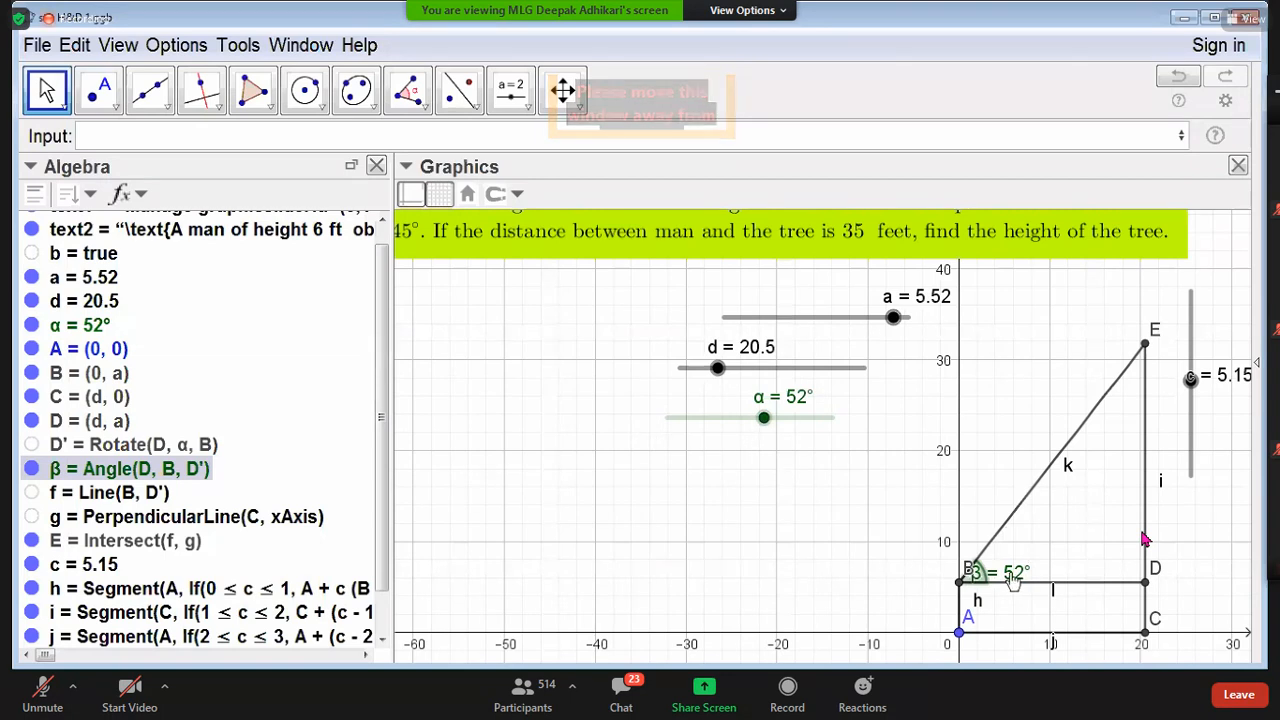
{"action": "left_click", "coordinate": [1012, 580]}
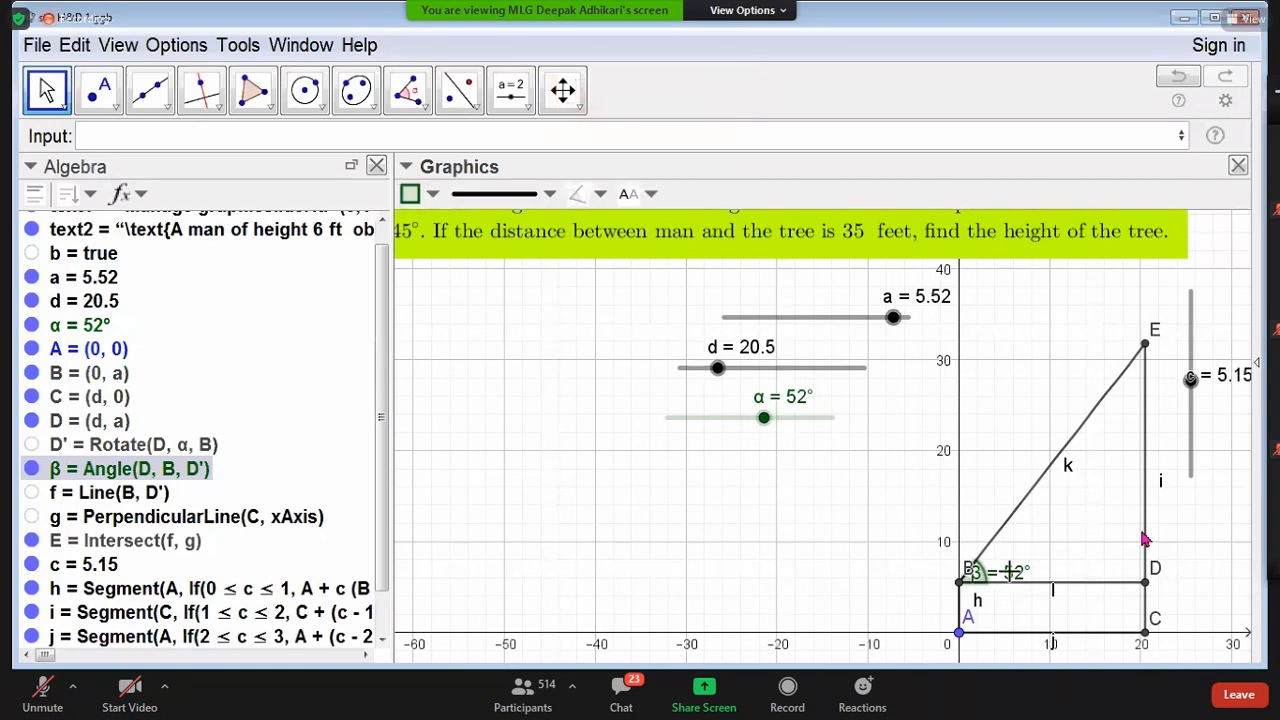
{"action": "left_click", "coordinate": [640, 193]}
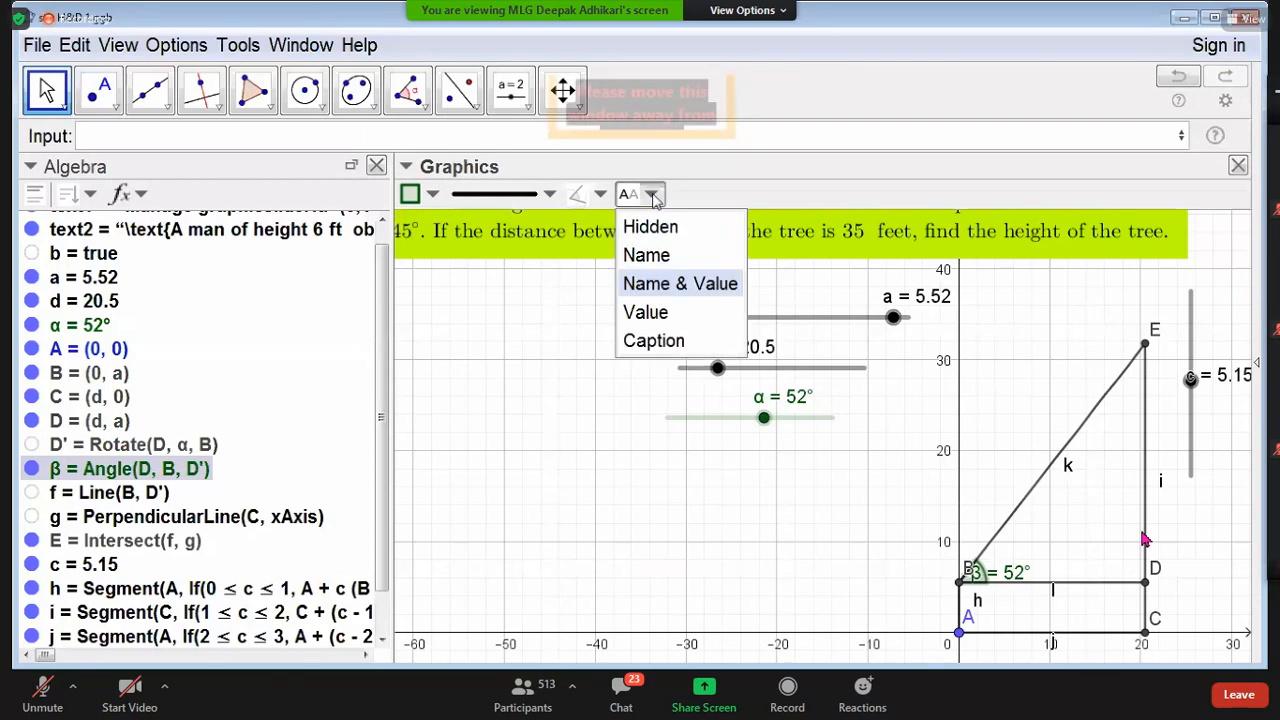
{"action": "left_click", "coordinate": [645, 311]}
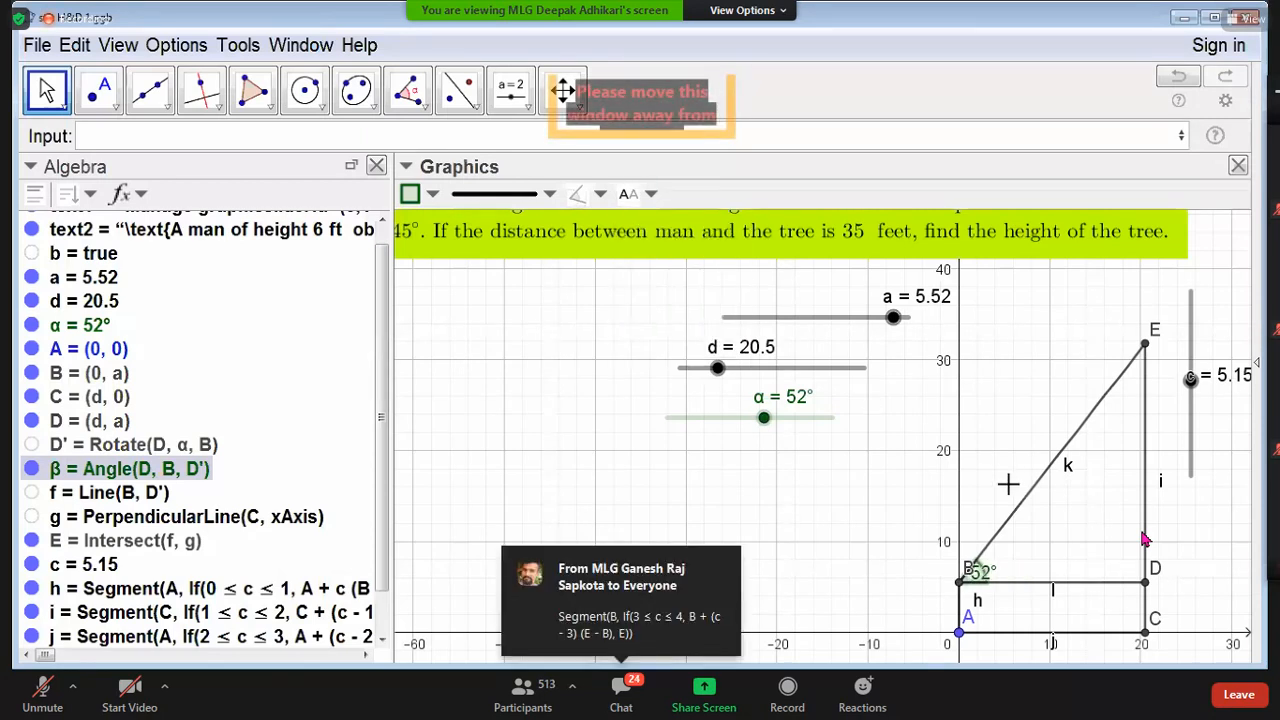
Step: Reposition the labels of points A, B, C and D outside the figure, beside their points
{"action": "left_click_drag", "start_coordinate": [970, 578], "coordinate": [941, 637]}
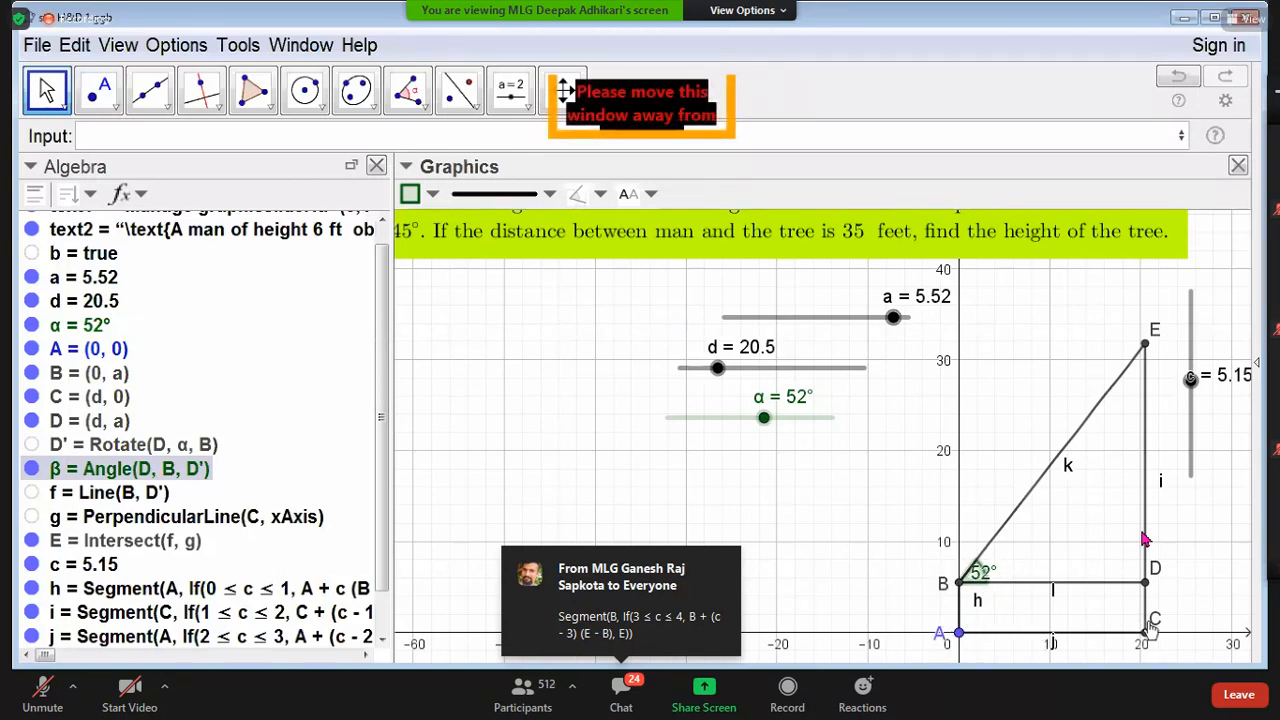
{"action": "left_click_drag", "start_coordinate": [1155, 627], "coordinate": [1162, 639]}
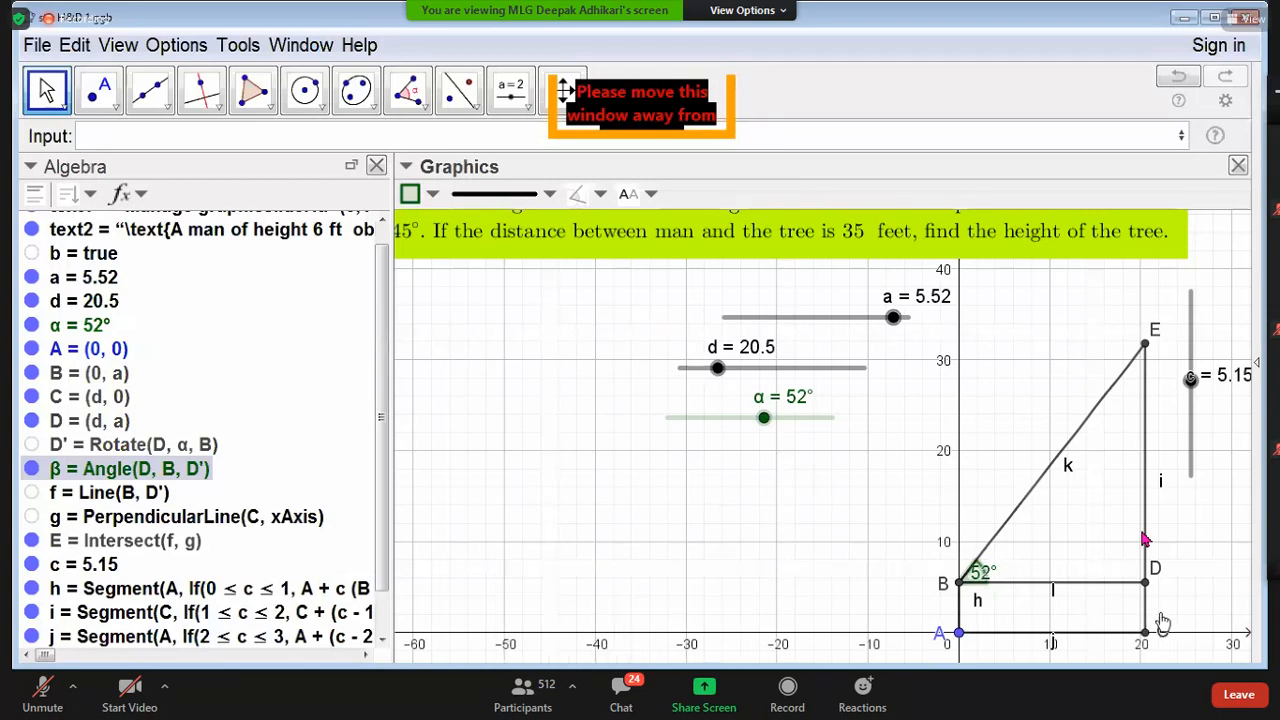
{"action": "left_click_drag", "start_coordinate": [1157, 585], "coordinate": [1163, 597]}
Step: Test the progressive drawing by returning slider c to 0, raising it to 2.15, and settling it at 1.95
{"action": "left_click_drag", "start_coordinate": [1190, 388], "coordinate": [1193, 428]}
{"action": "left_click_drag", "start_coordinate": [1192, 395], "coordinate": [1195, 488]}
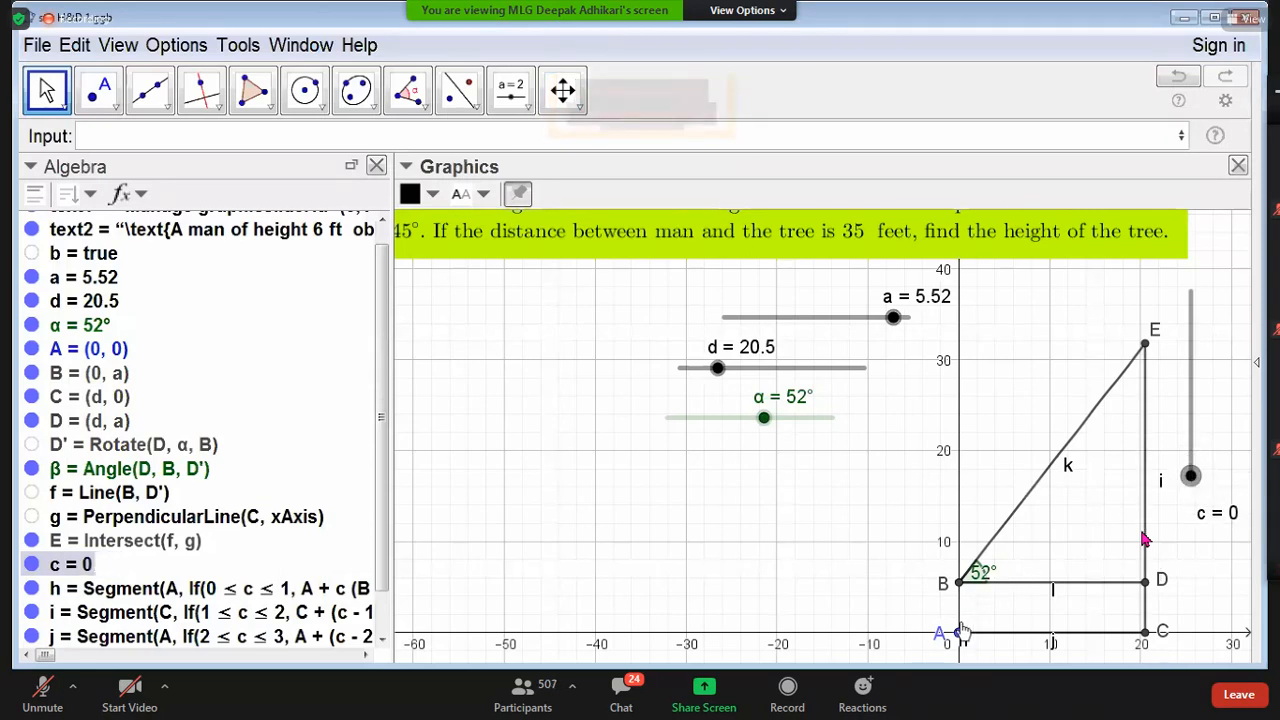
{"action": "left_click_drag", "start_coordinate": [1192, 478], "coordinate": [1191, 436]}
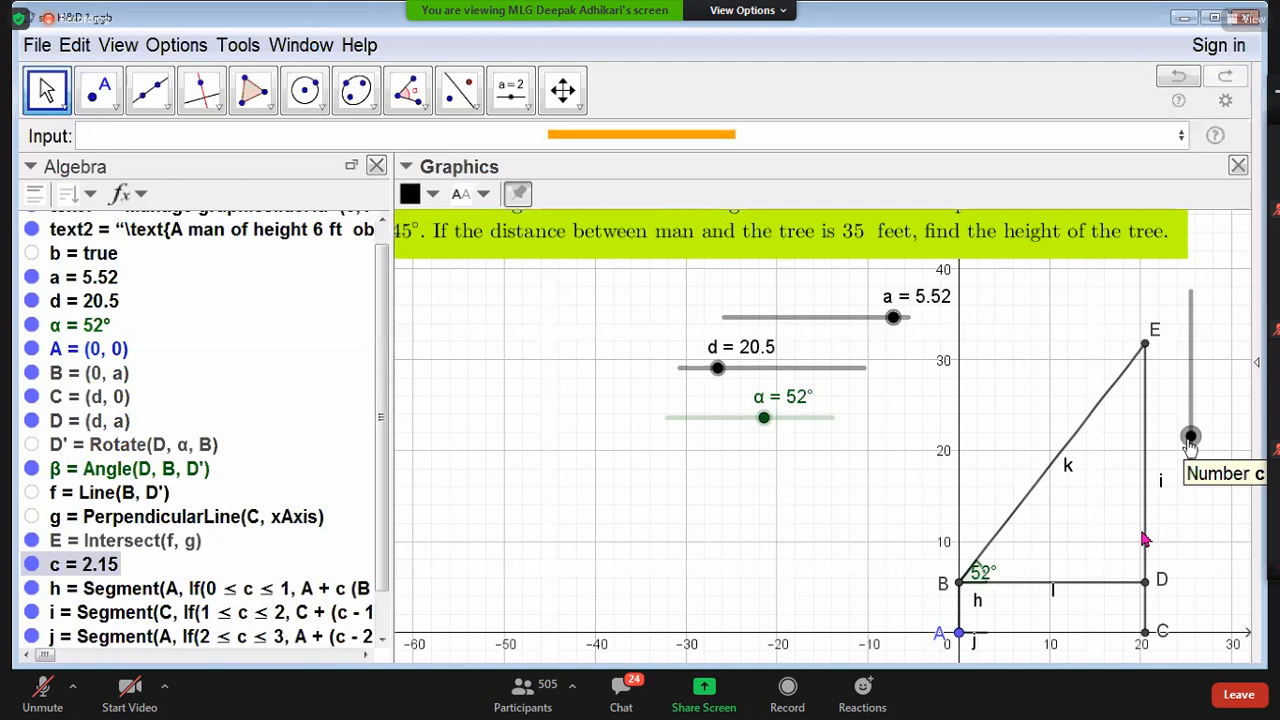
{"action": "mouse_move", "coordinate": [1190, 436]}
{"action": "left_mouse_down"}
{"action": "mouse_move", "coordinate": [1190, 395]}
{"action": "mouse_move", "coordinate": [1176, 502]}
{"action": "mouse_move", "coordinate": [1189, 441]}
{"action": "left_mouse_up"}
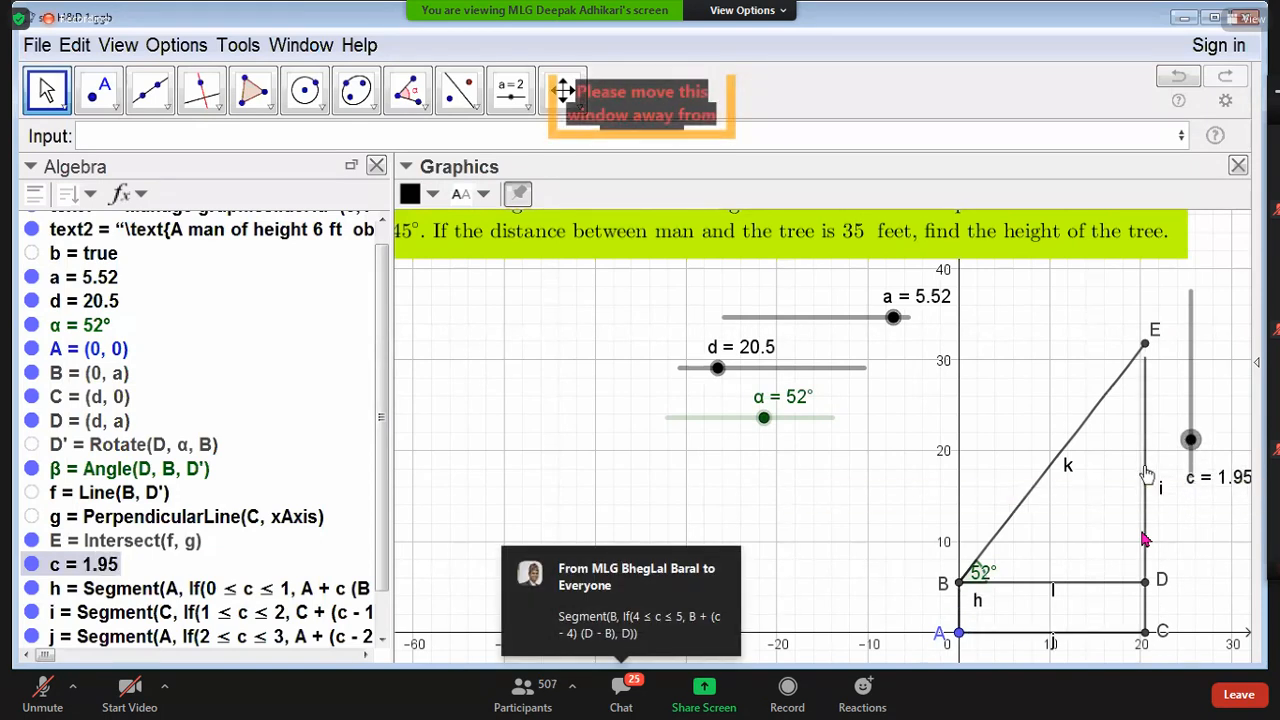
Step: Set the condition to show segment i to c > 1
{"action": "right_click", "coordinate": [1146, 475]}
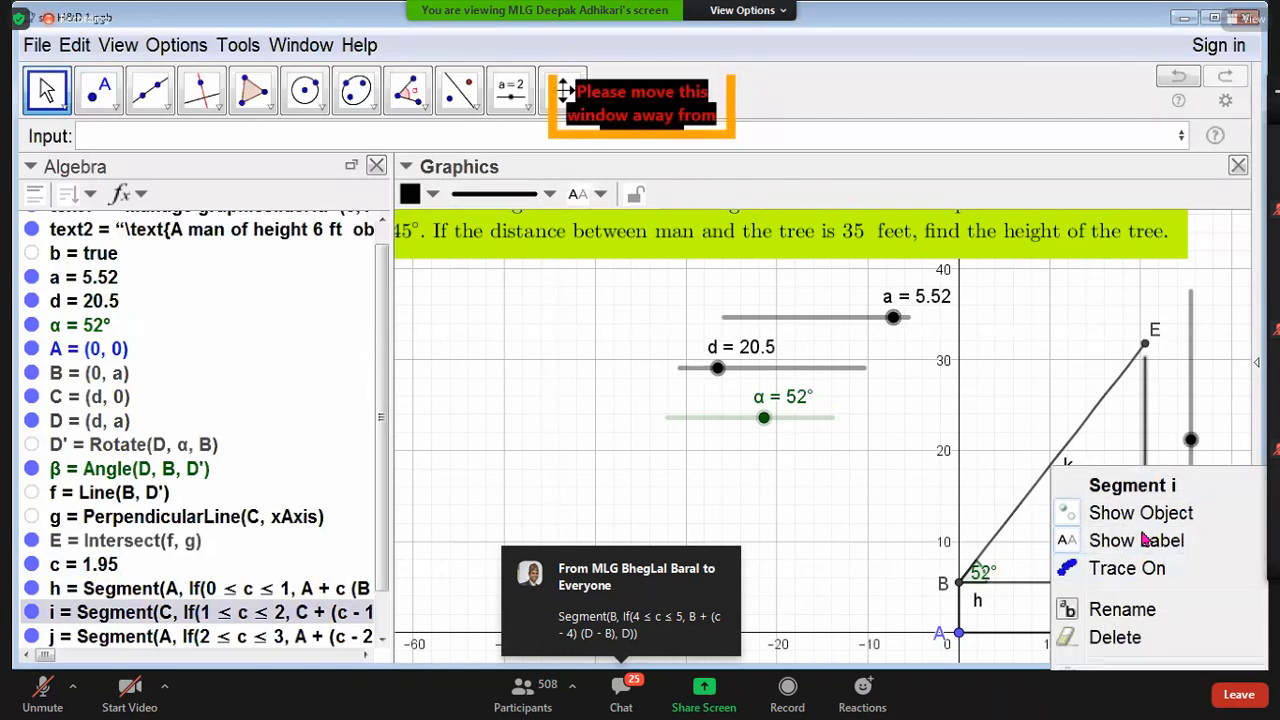
{"action": "left_click", "coordinate": [1140, 668]}
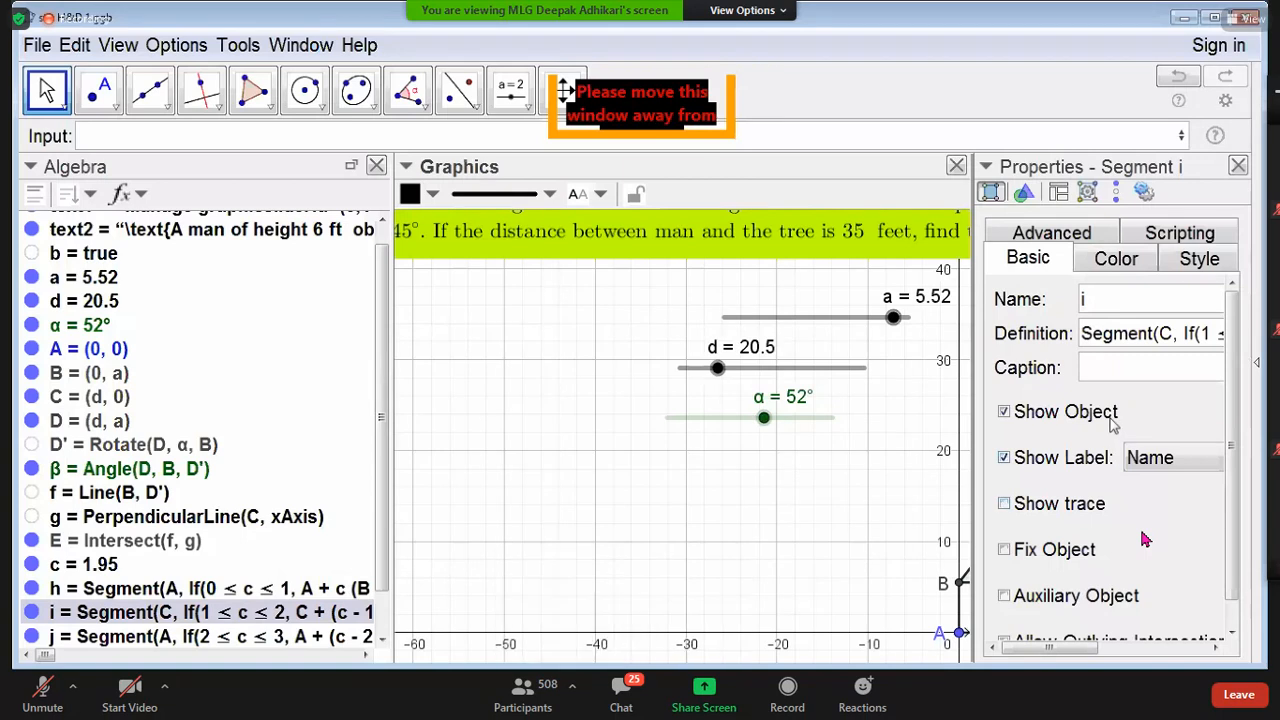
{"action": "left_click_drag", "start_coordinate": [970, 376], "coordinate": [879, 405]}
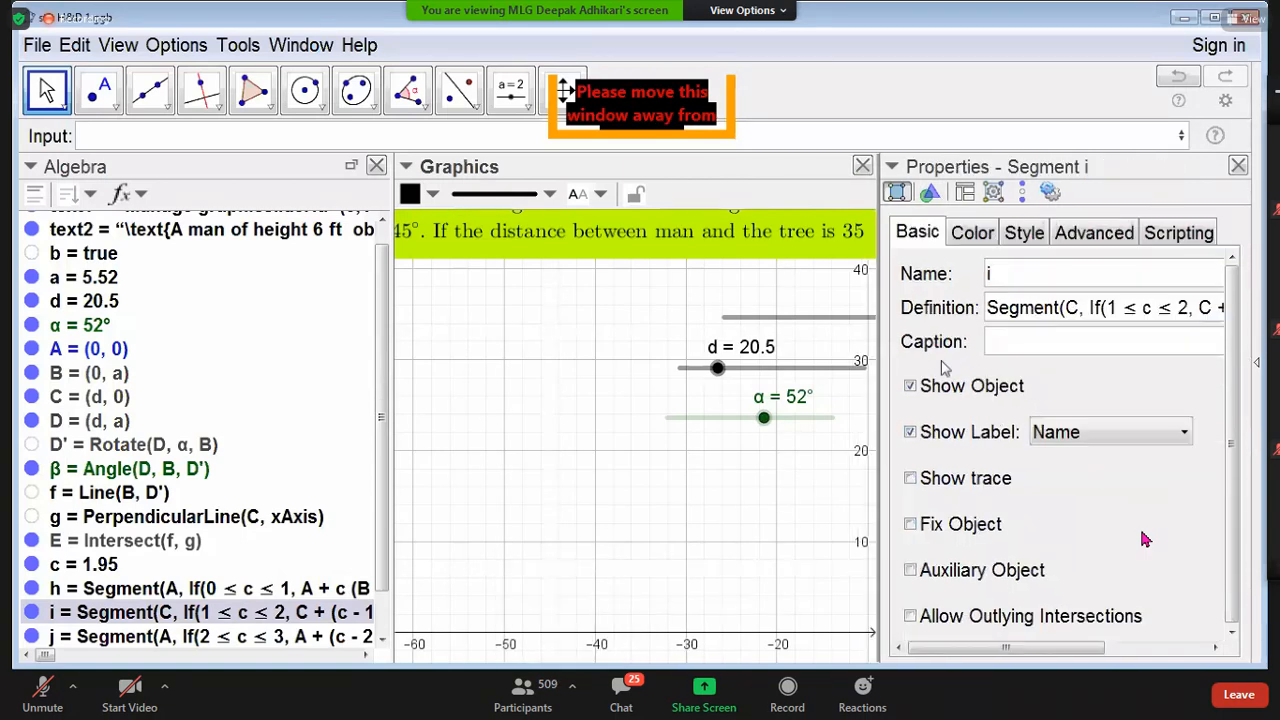
{"action": "left_click", "coordinate": [1089, 237]}
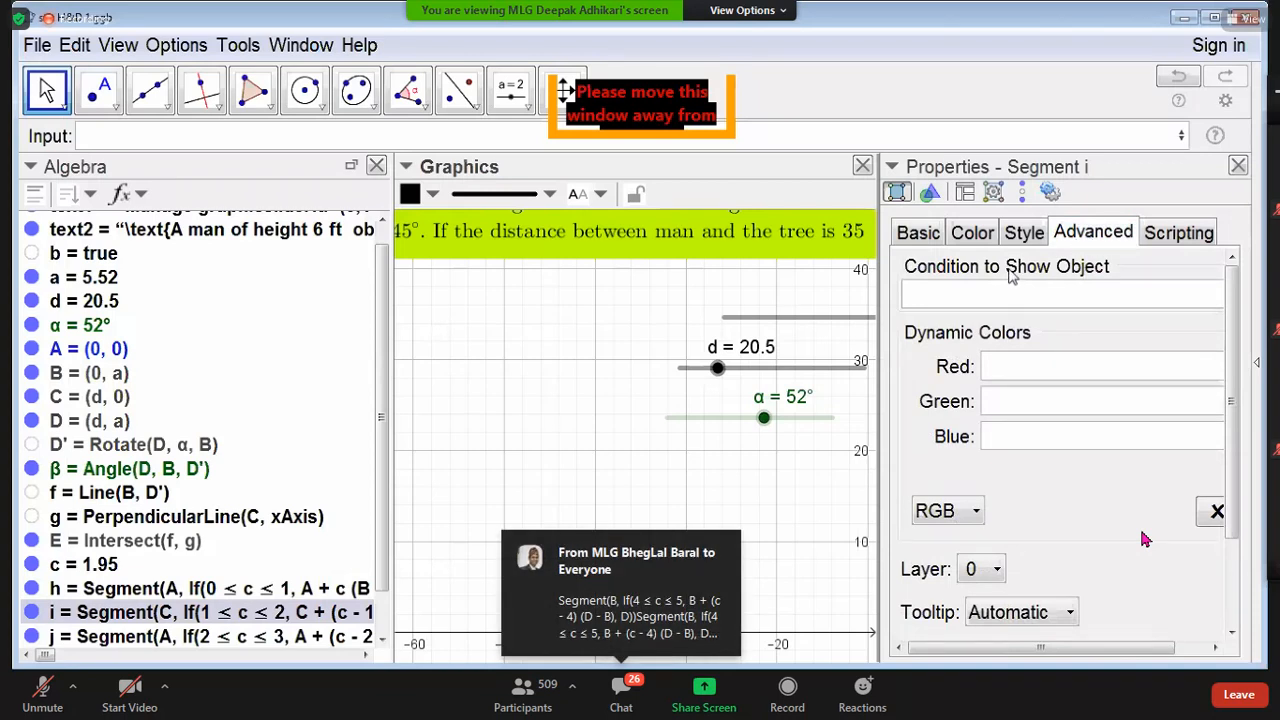
{"action": "left_click", "coordinate": [949, 298]}
{"action": "type", "text": "c"}
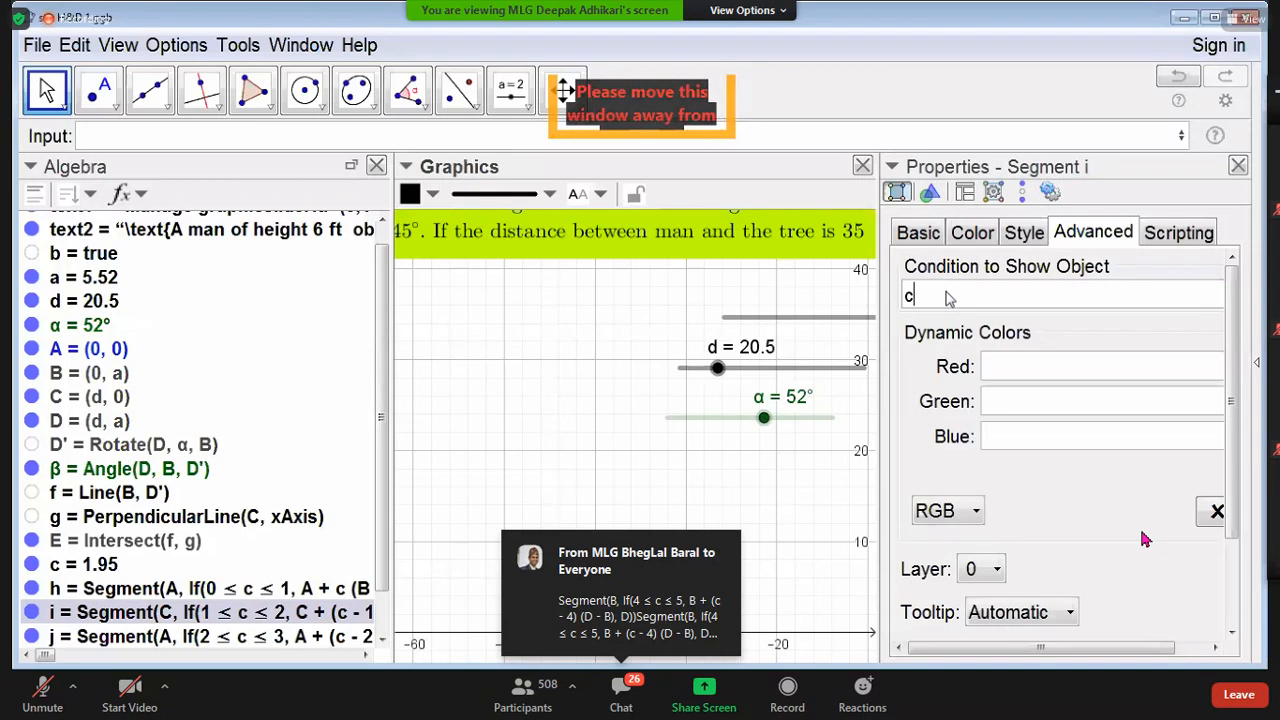
{"action": "type", "text": ">1"}
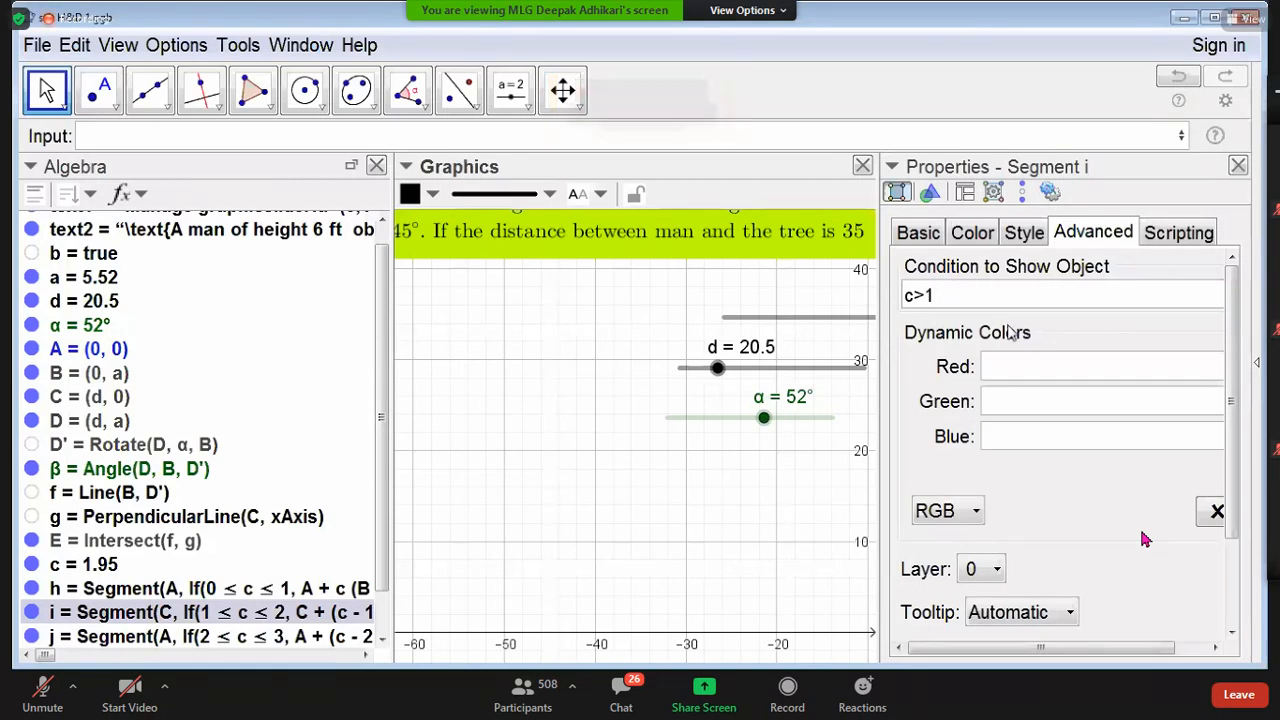
{"action": "key", "text": "Return"}
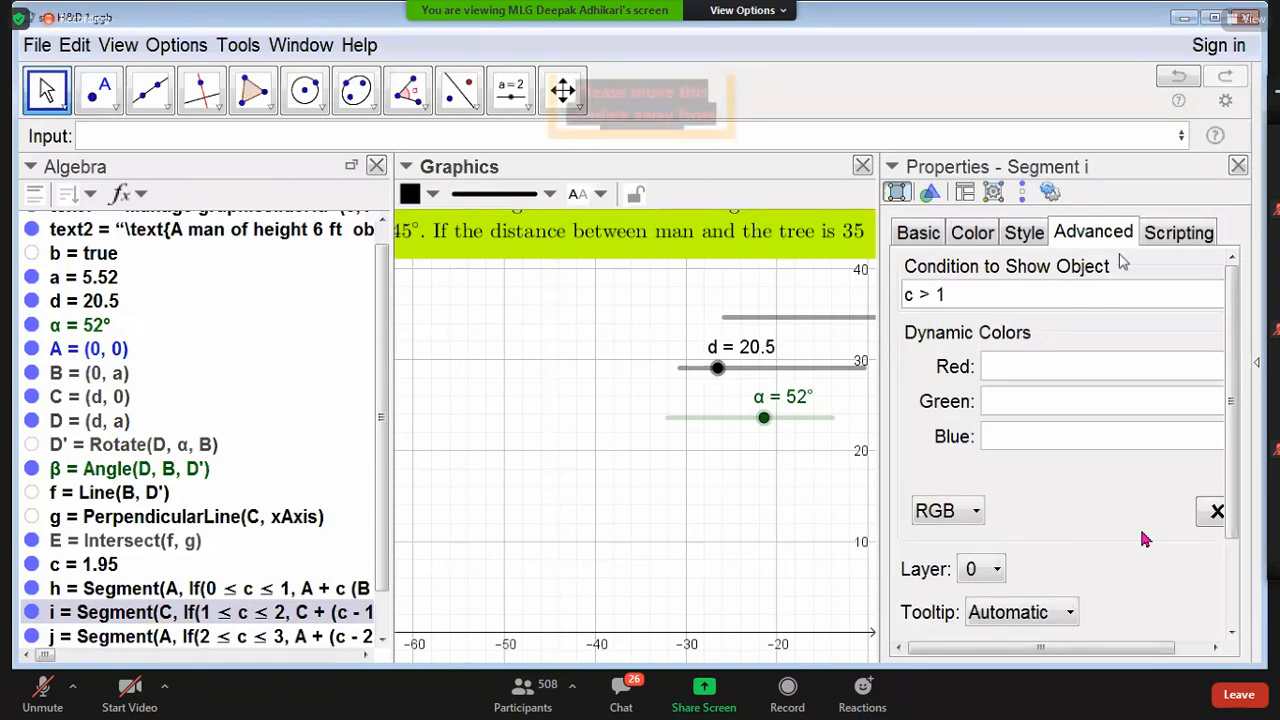
{"action": "left_click", "coordinate": [1238, 166]}
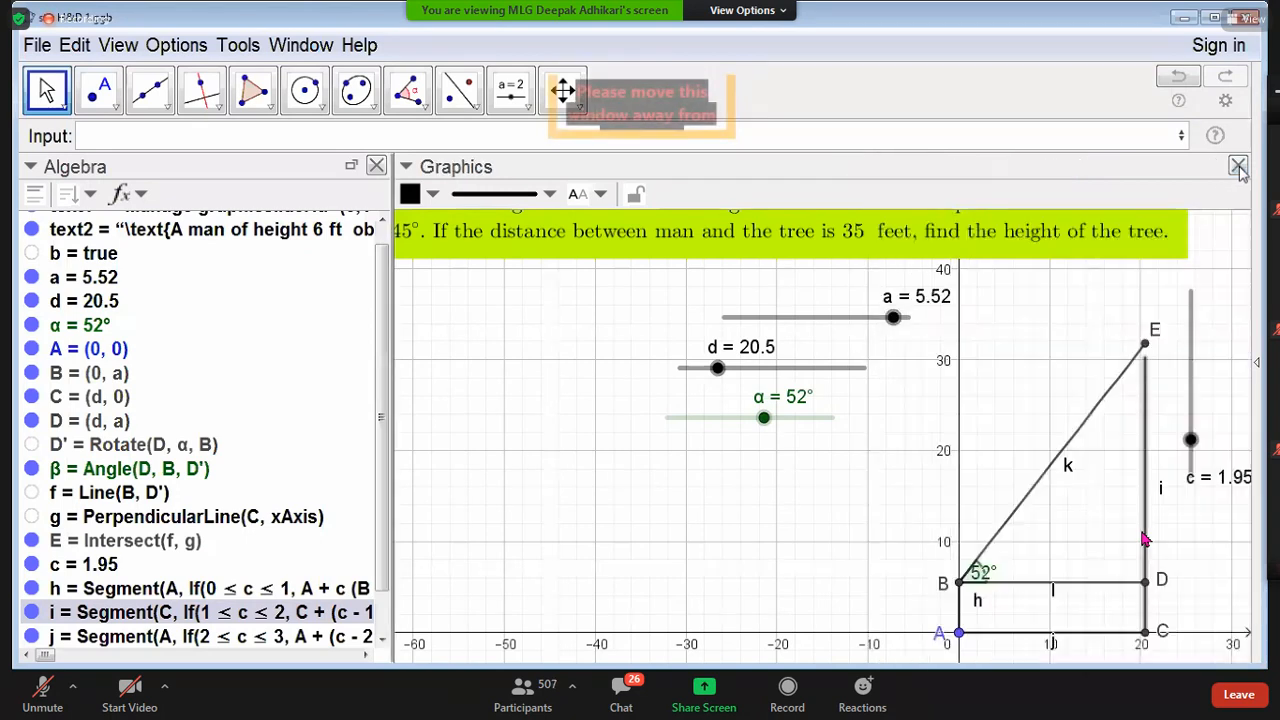
Step: Advance slider c to 3 and open segment j's condition to show object for editing
{"action": "left_click_drag", "start_coordinate": [1002, 395], "coordinate": [489, 387]}
{"action": "left_click_drag", "start_coordinate": [1192, 450], "coordinate": [1188, 421]}
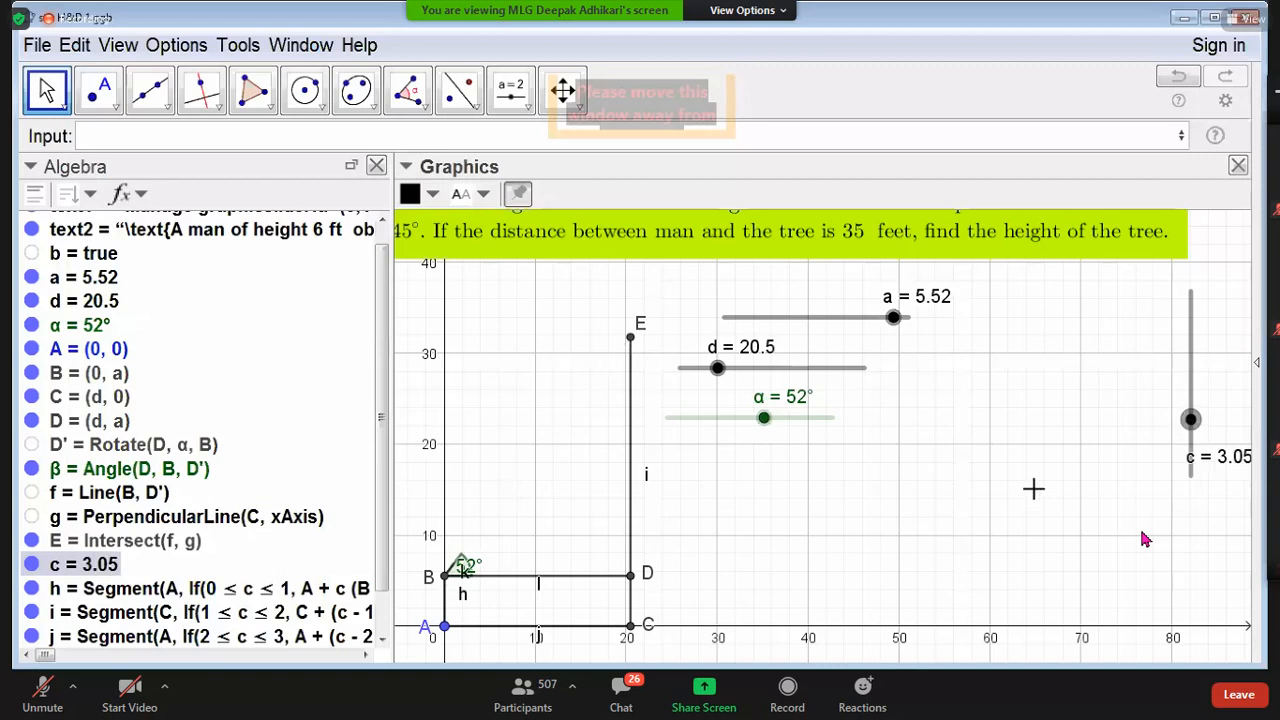
{"action": "right_click", "coordinate": [587, 635]}
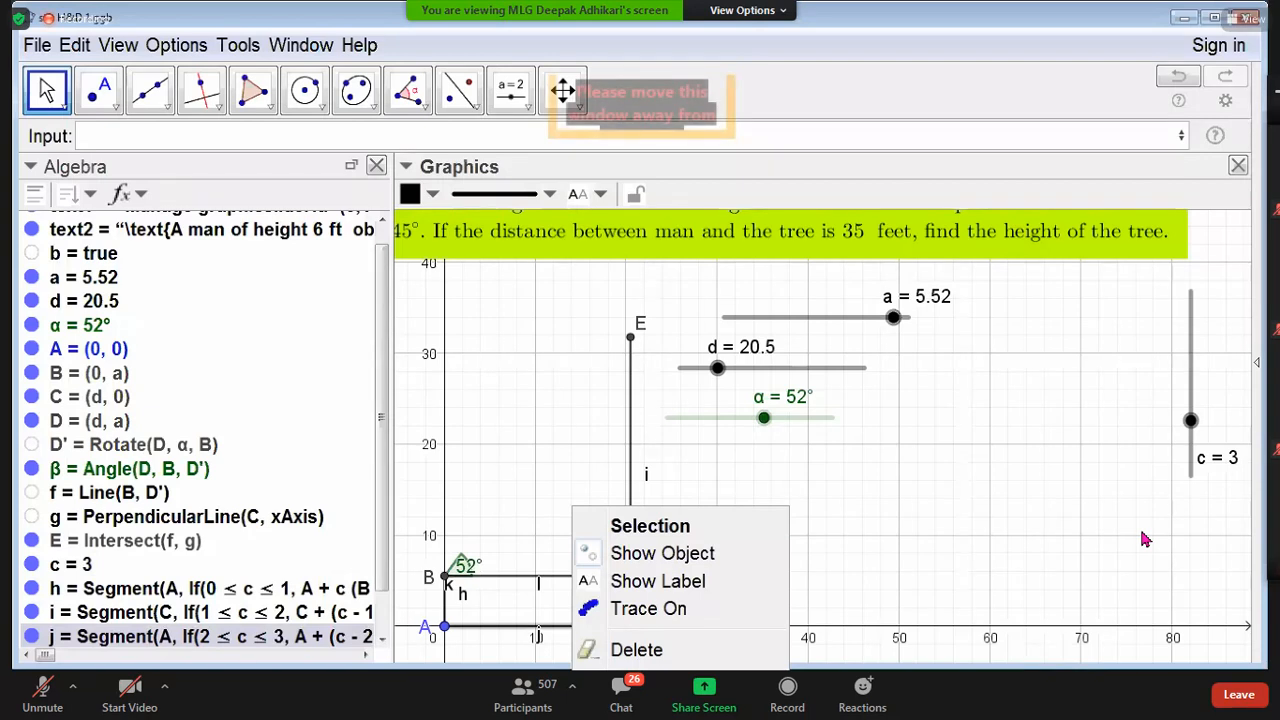
{"action": "left_click", "coordinate": [650, 690]}
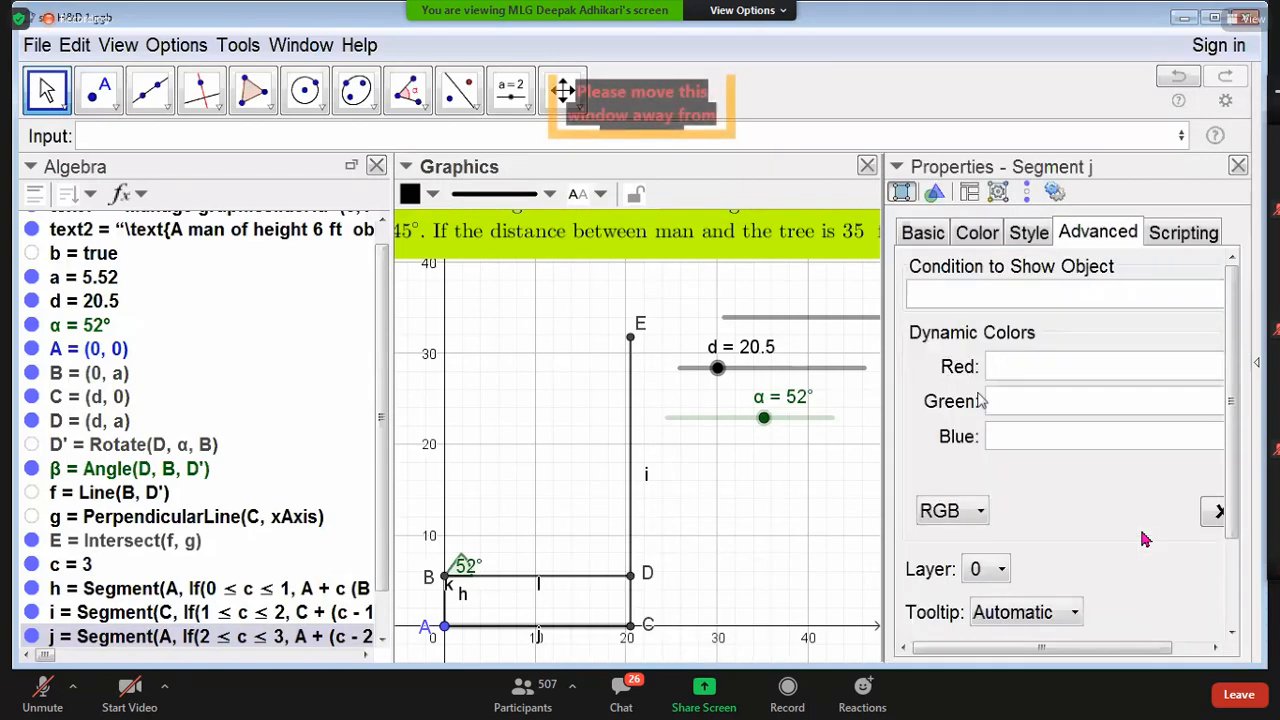
{"action": "left_click", "coordinate": [953, 296]}
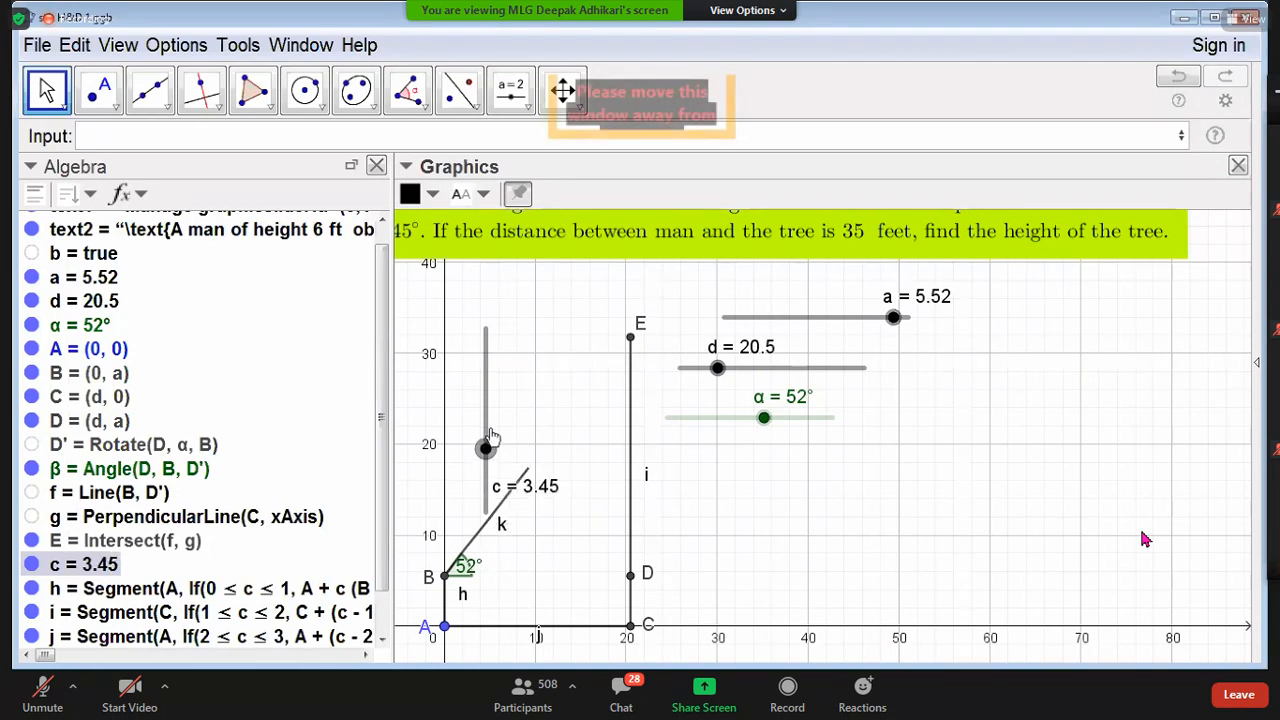
Step: Set the condition to show angle β to c > 4 and raise slider c to 8.8
{"action": "mouse_move", "coordinate": [490, 420]}
{"action": "left_mouse_down"}
{"action": "mouse_move", "coordinate": [472, 538]}
{"action": "mouse_move", "coordinate": [485, 424]}
{"action": "left_mouse_up"}
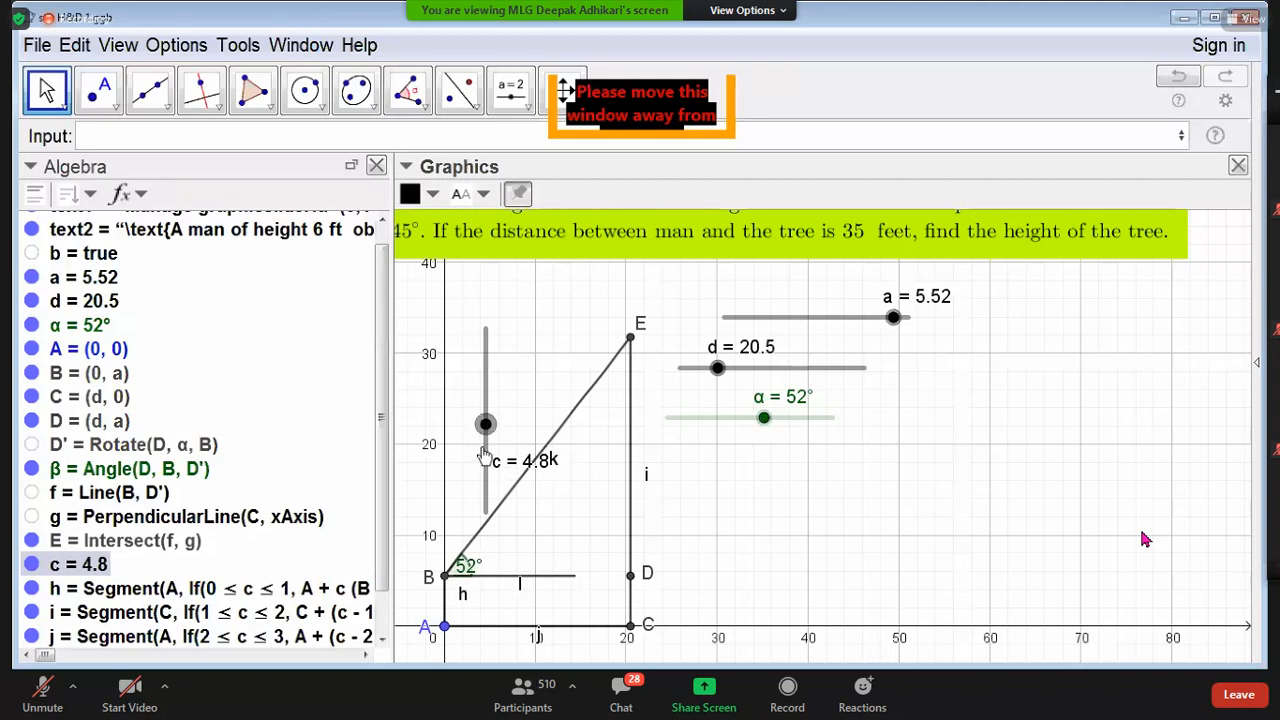
{"action": "left_click", "coordinate": [466, 565]}
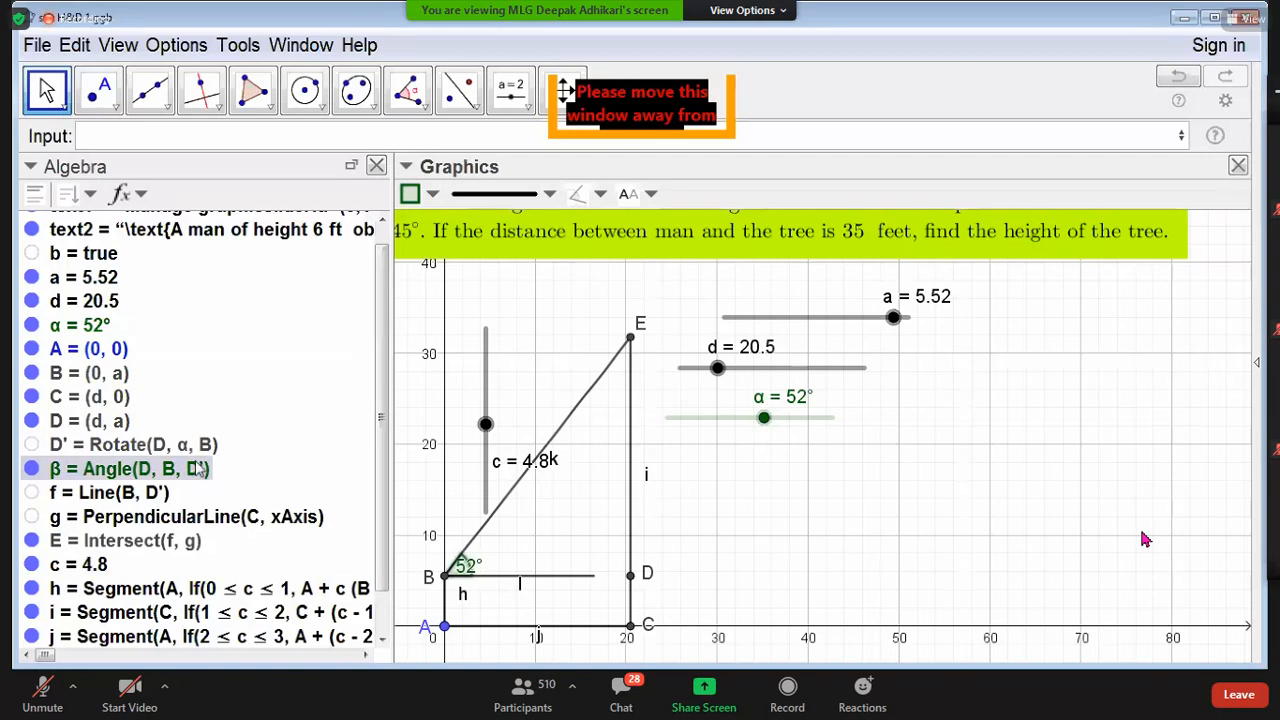
{"action": "right_click", "coordinate": [466, 566]}
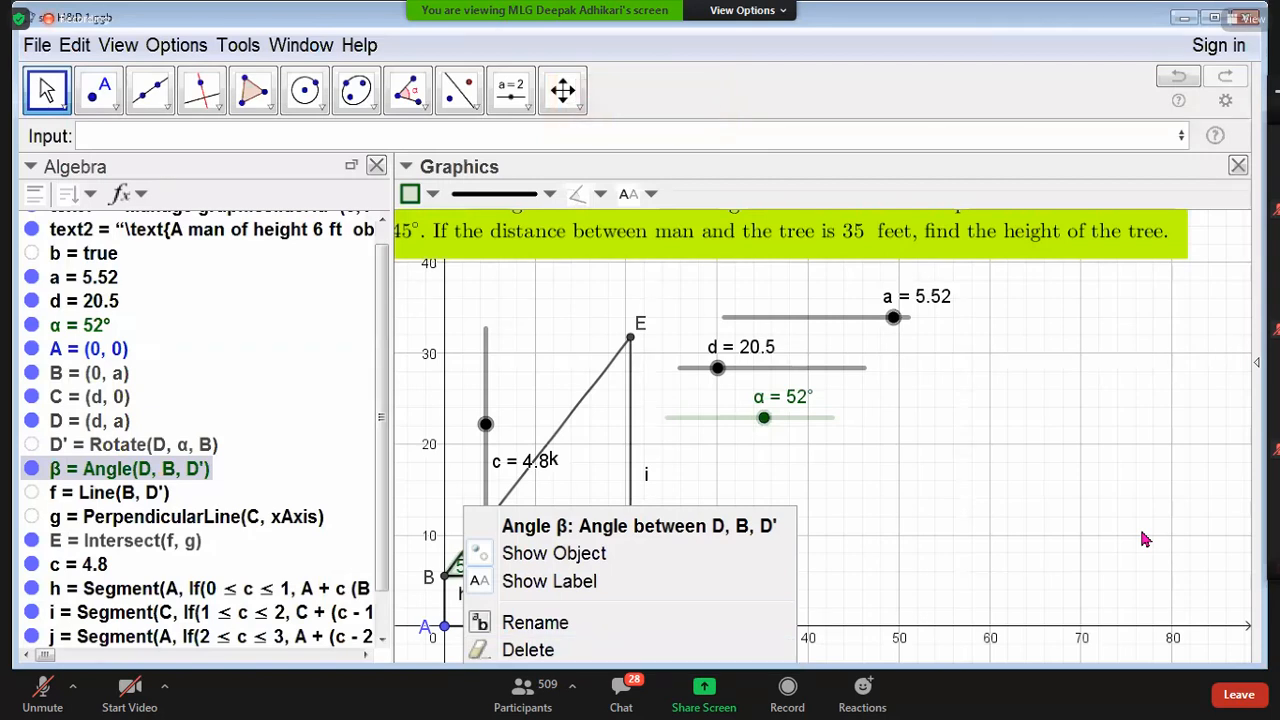
{"action": "left_click", "coordinate": [560, 690]}
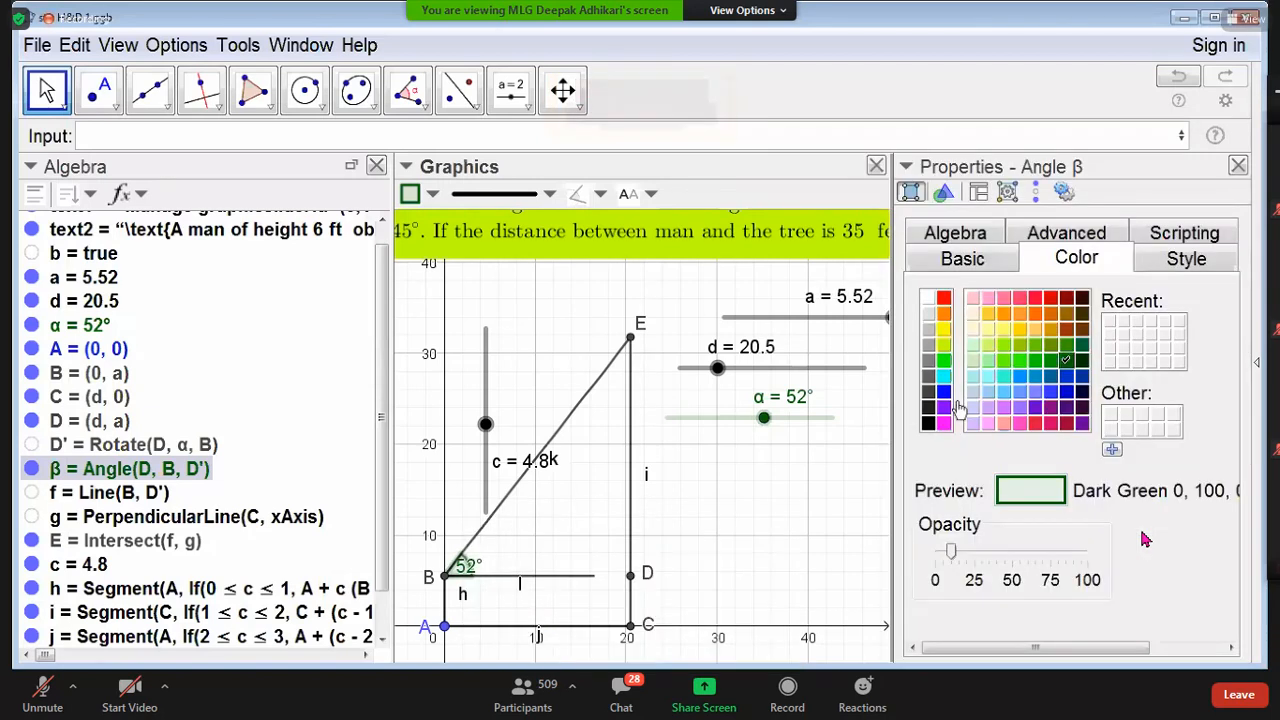
{"action": "left_click", "coordinate": [1070, 240]}
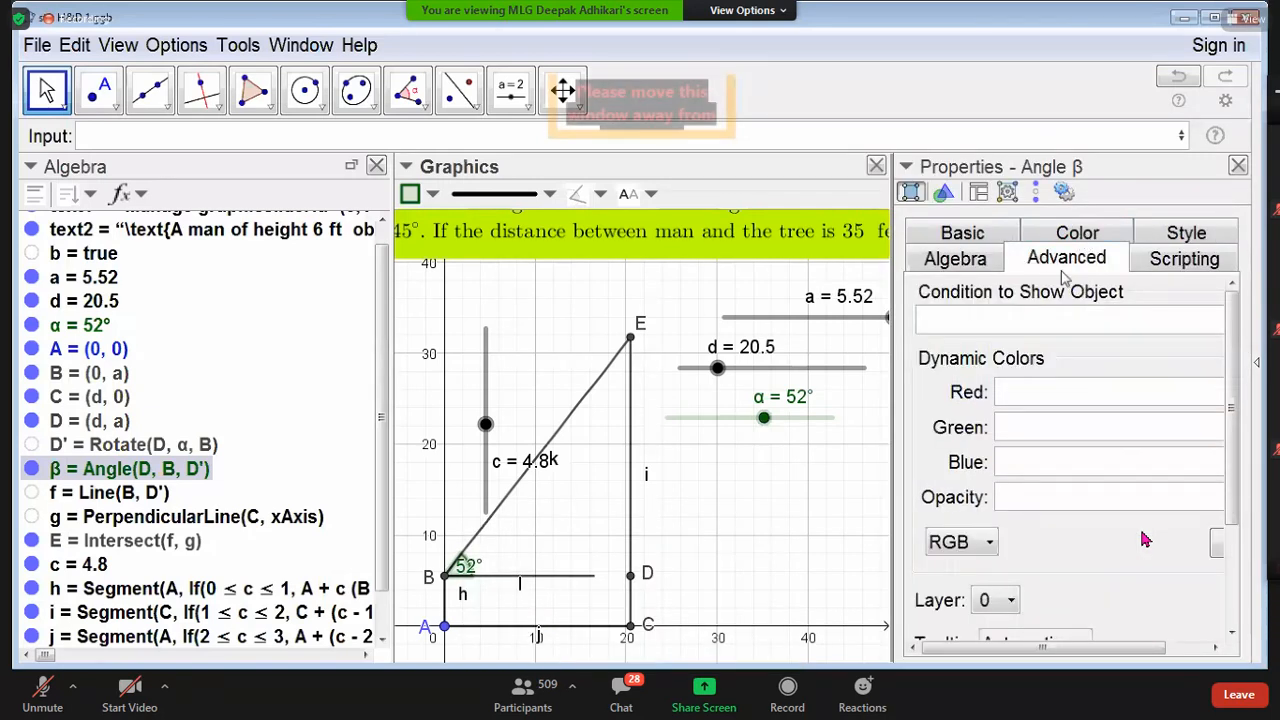
{"action": "left_click", "coordinate": [983, 333]}
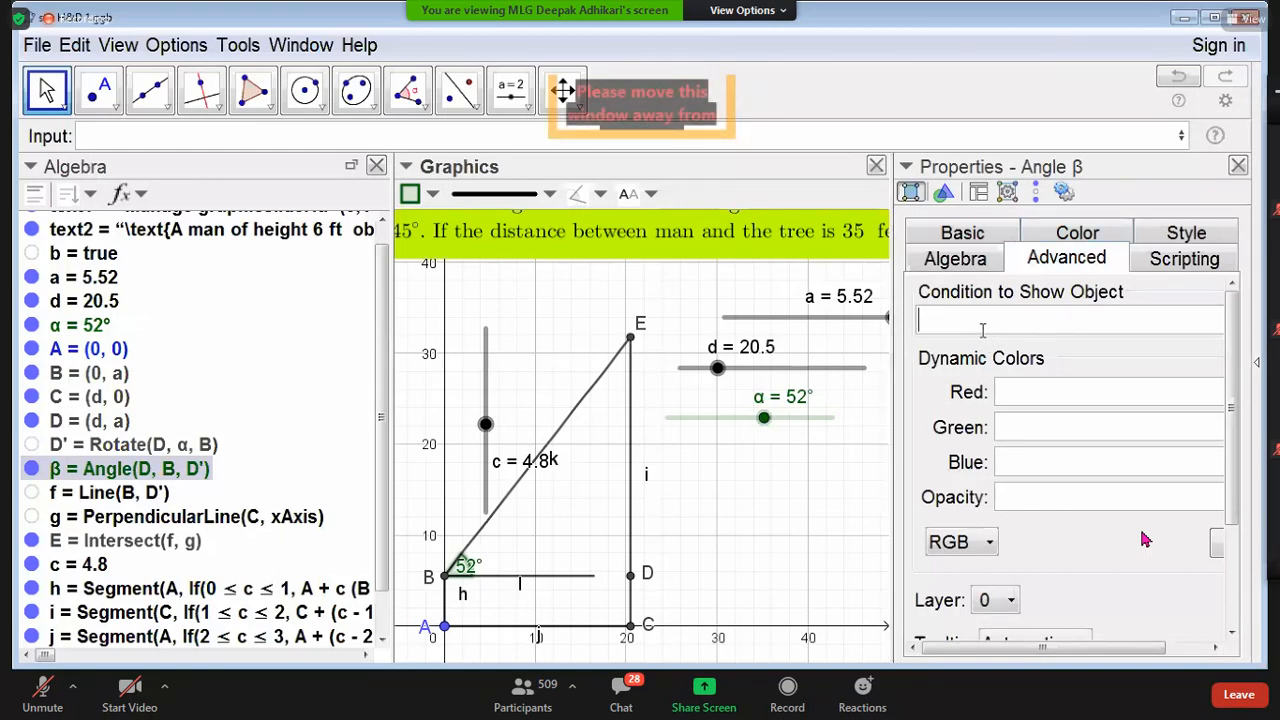
{"action": "type", "text": "c"}
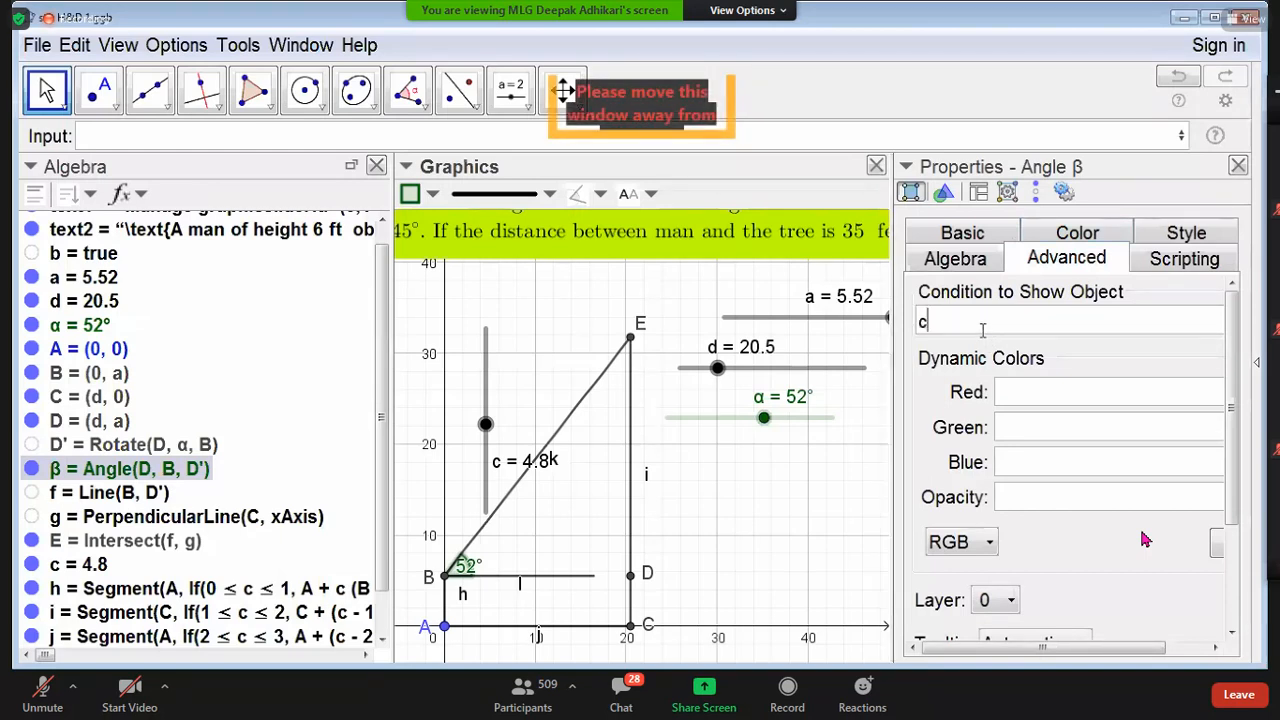
{"action": "type", "text": ">4"}
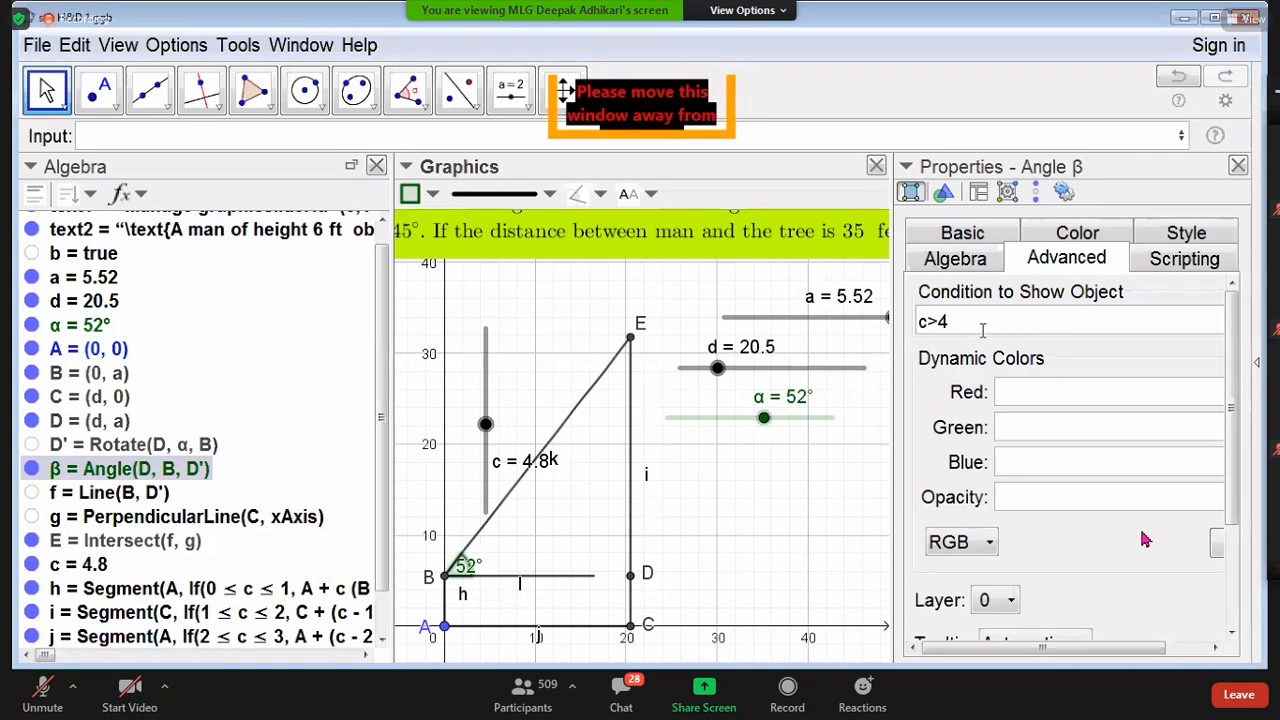
{"action": "key", "text": "Return"}
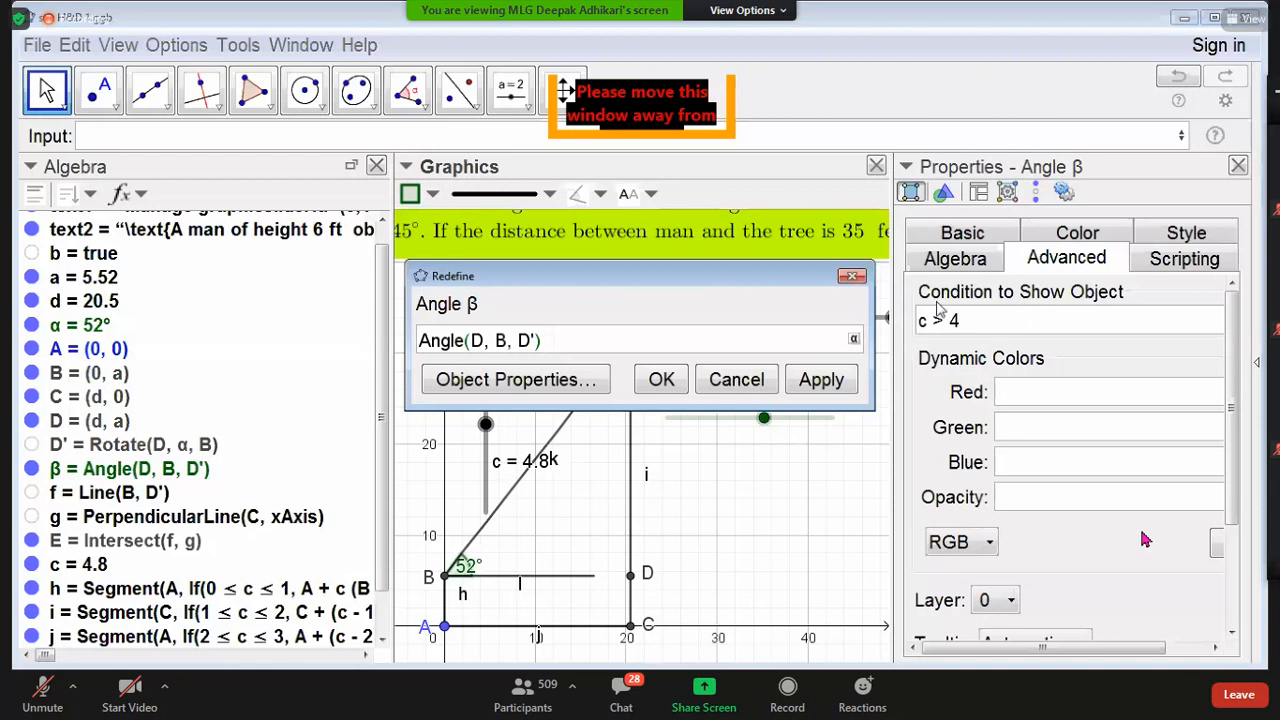
{"action": "left_click", "coordinate": [1239, 168]}
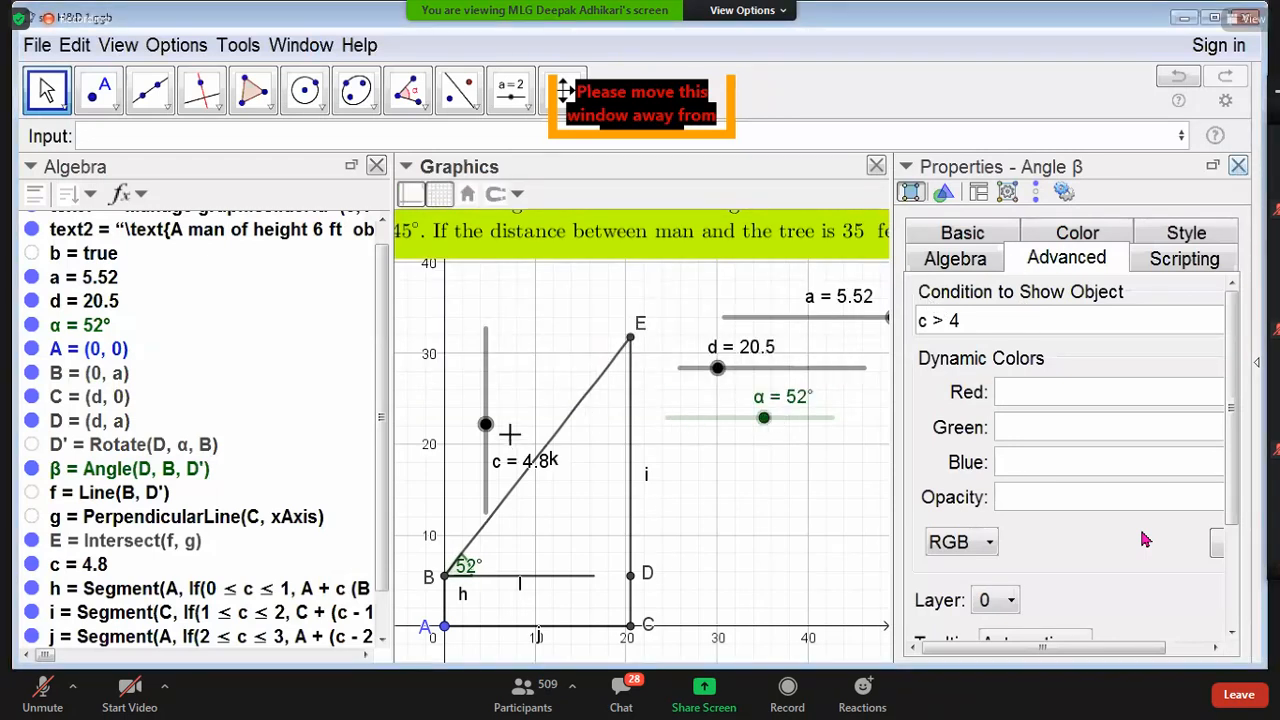
{"action": "left_click_drag", "start_coordinate": [484, 407], "coordinate": [503, 389]}
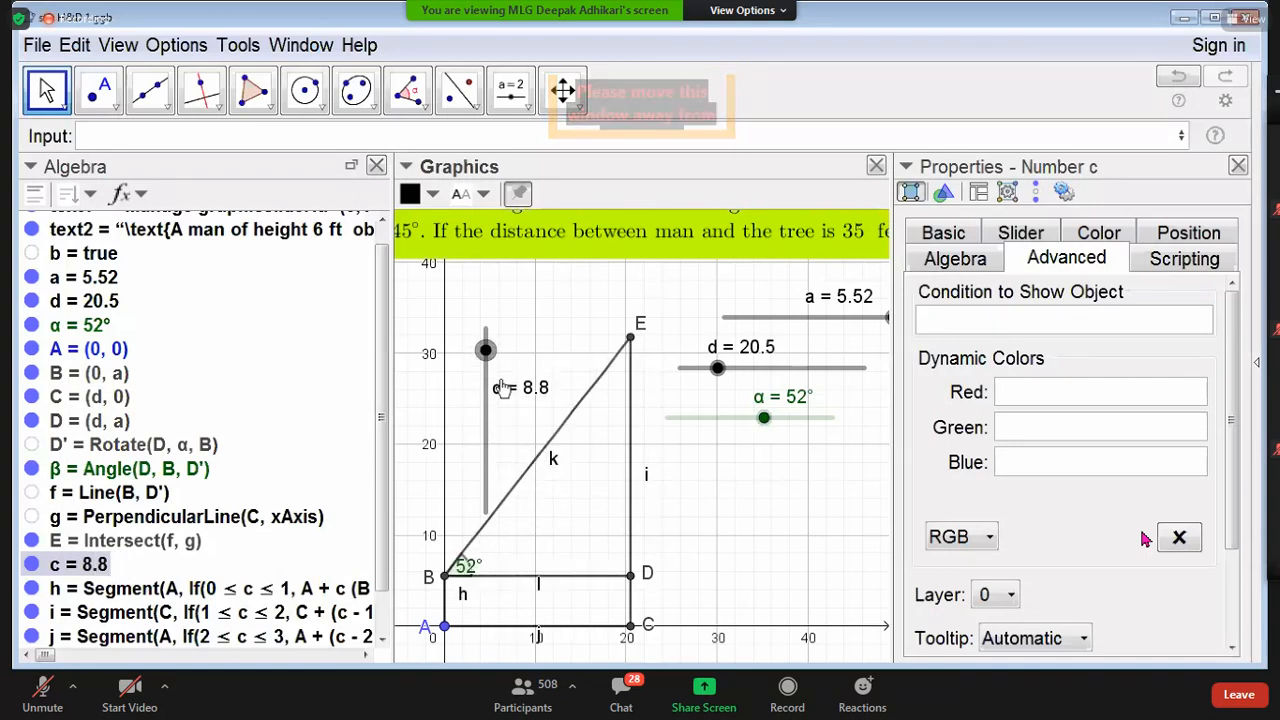
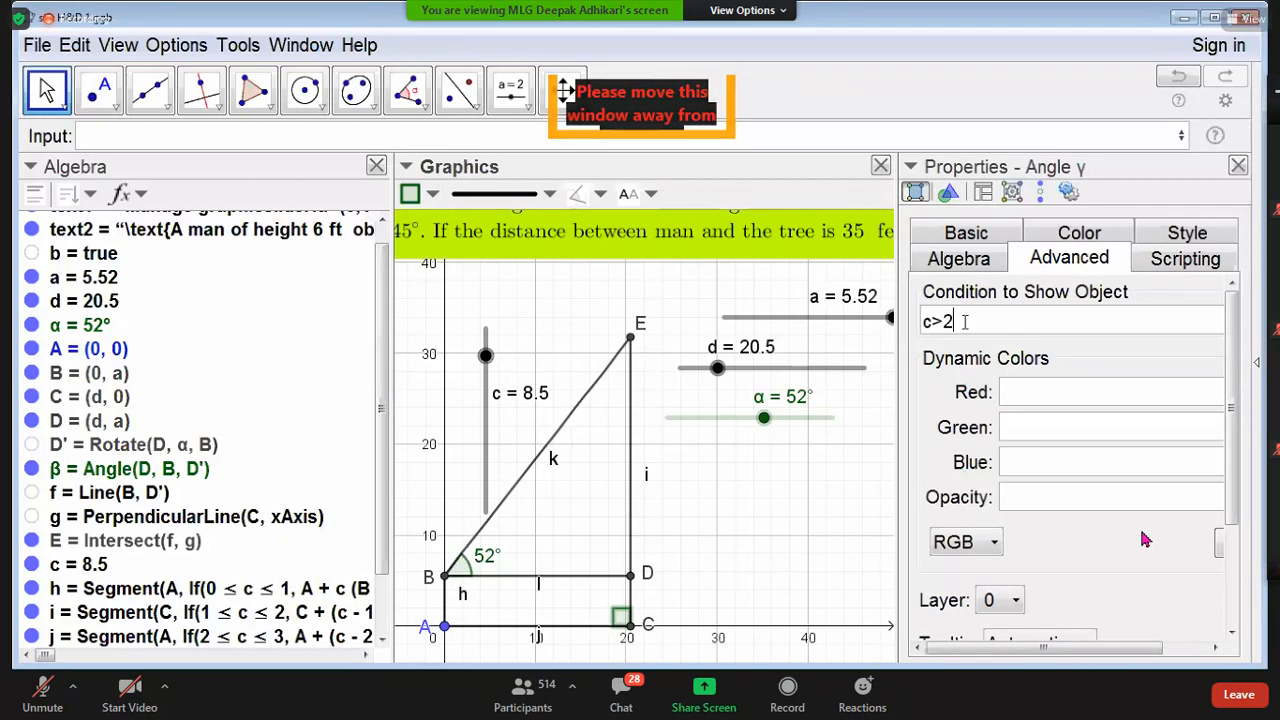
Step: Apply c > 2 as the condition to show right angle γ at C and raise slider c to 10
{"action": "key", "text": "Return"}
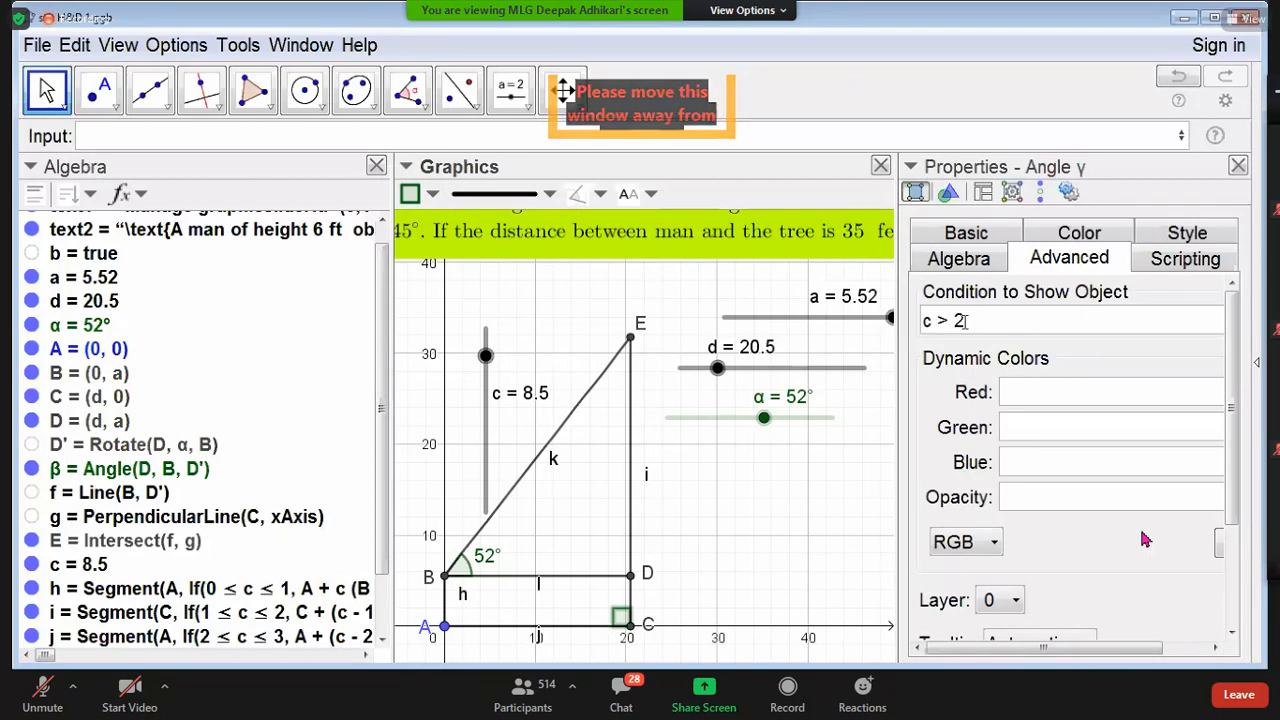
{"action": "left_click", "coordinate": [1238, 167]}
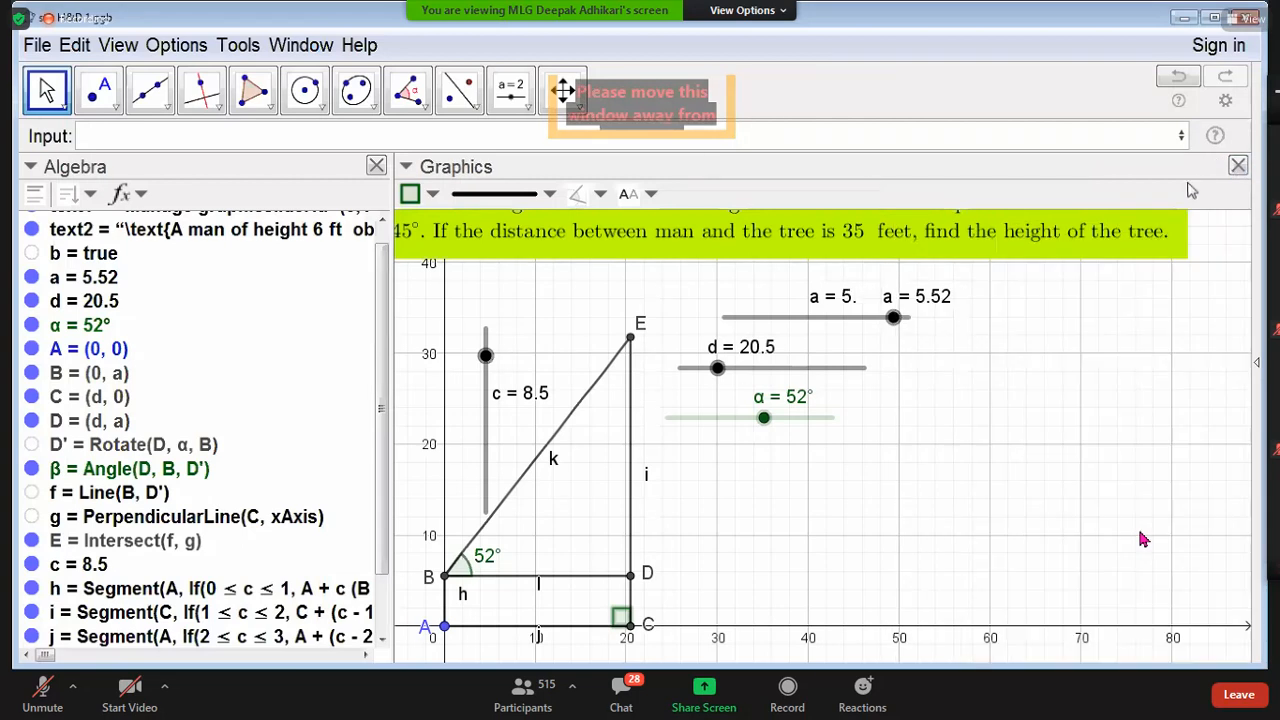
{"action": "left_click_drag", "start_coordinate": [485, 357], "coordinate": [491, 325]}
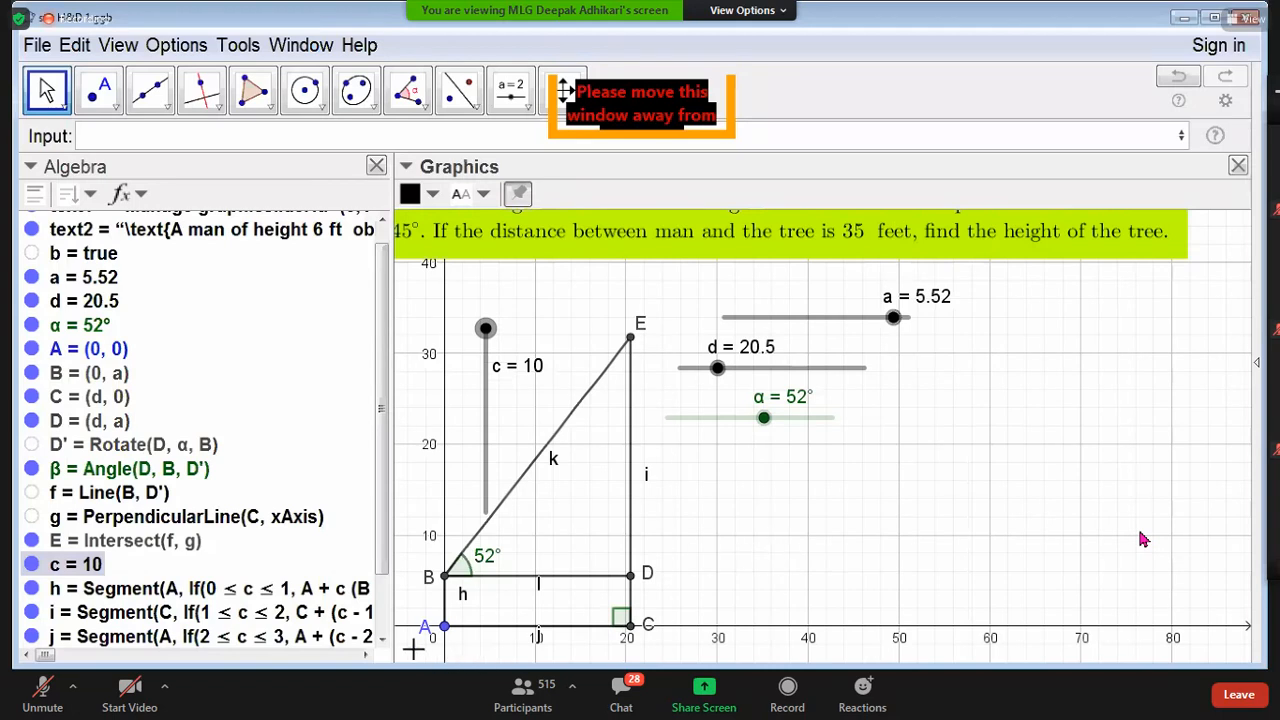
Step: Set slider a to 6, slider d to 14.5 and angle slider α to 63°
{"action": "left_click", "coordinate": [382, 640]}
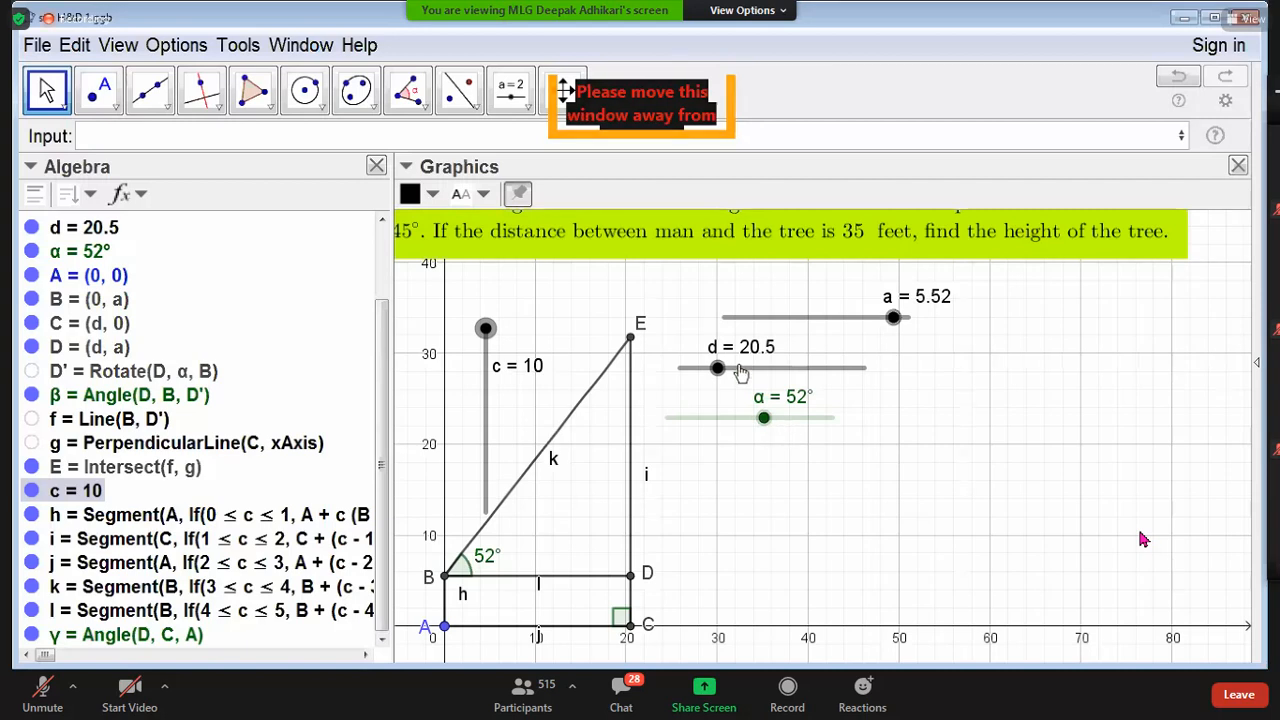
{"action": "mouse_move", "coordinate": [893, 320]}
{"action": "left_mouse_down"}
{"action": "mouse_move", "coordinate": [722, 332]}
{"action": "mouse_move", "coordinate": [914, 330]}
{"action": "left_mouse_up"}
{"action": "mouse_move", "coordinate": [716, 367]}
{"action": "left_mouse_down"}
{"action": "mouse_move", "coordinate": [692, 368]}
{"action": "mouse_move", "coordinate": [739, 369]}
{"action": "mouse_move", "coordinate": [708, 376]}
{"action": "left_mouse_up"}
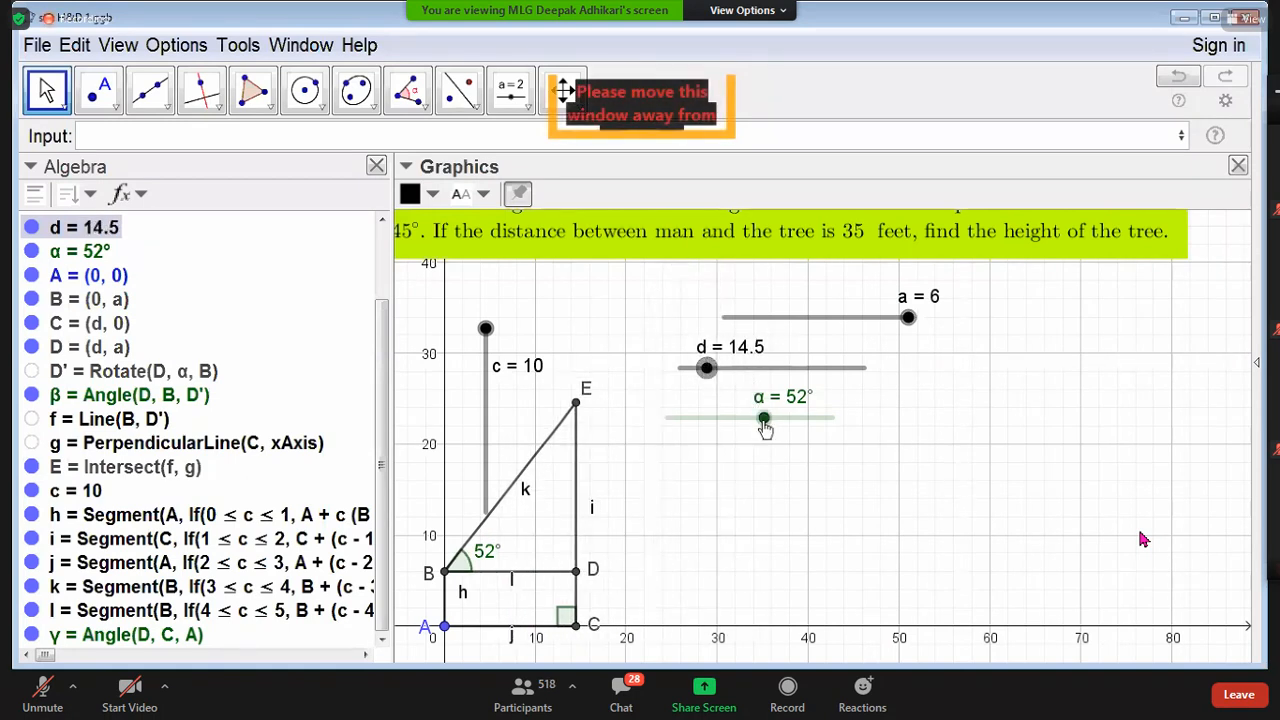
{"action": "left_click_drag", "start_coordinate": [763, 418], "coordinate": [794, 422]}
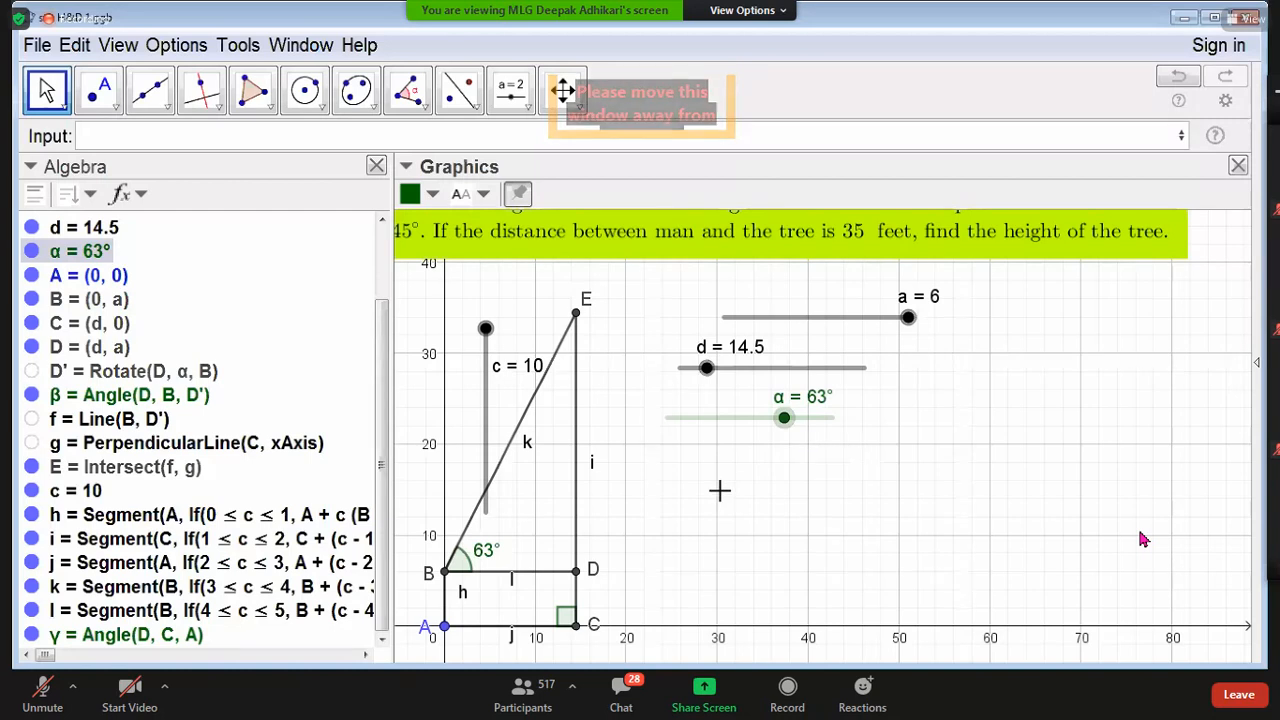
Step: Set angle slider α to 61° and sort the algebra objects by object type
{"action": "mouse_move", "coordinate": [785, 435]}
{"action": "left_mouse_down"}
{"action": "mouse_move", "coordinate": [770, 433]}
{"action": "mouse_move", "coordinate": [780, 420]}
{"action": "left_mouse_up"}
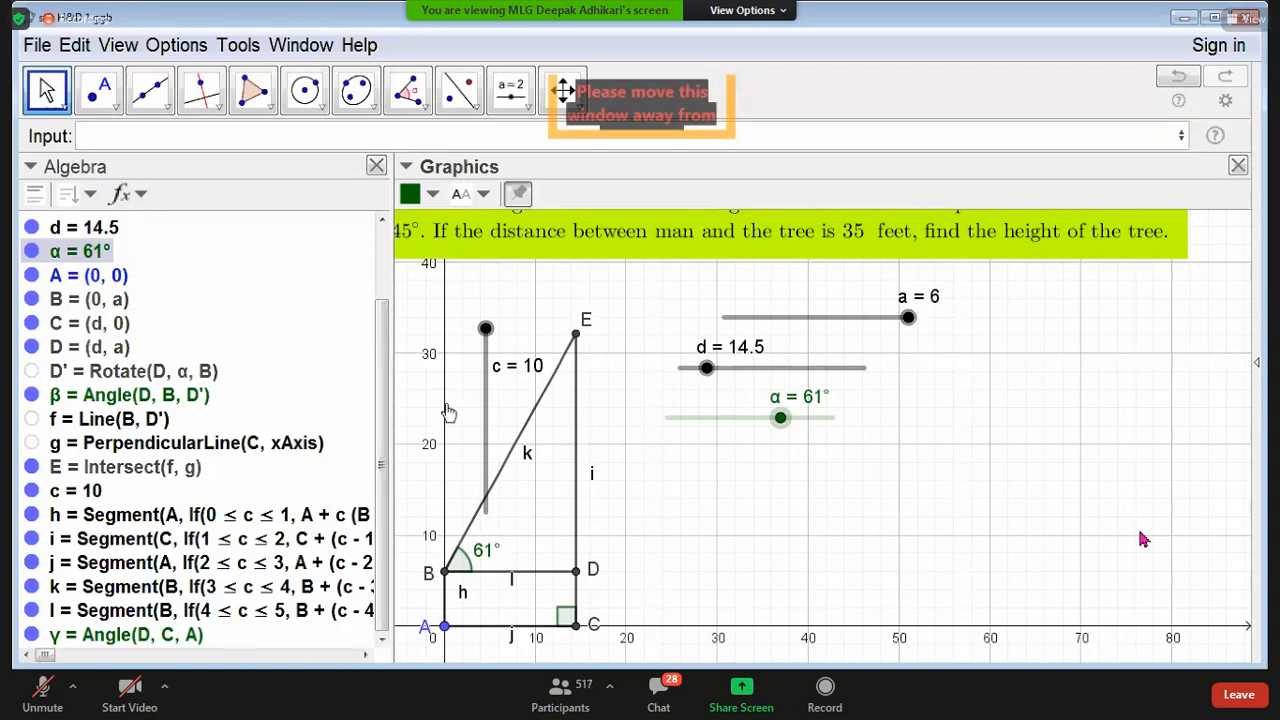
{"action": "left_click", "coordinate": [91, 193]}
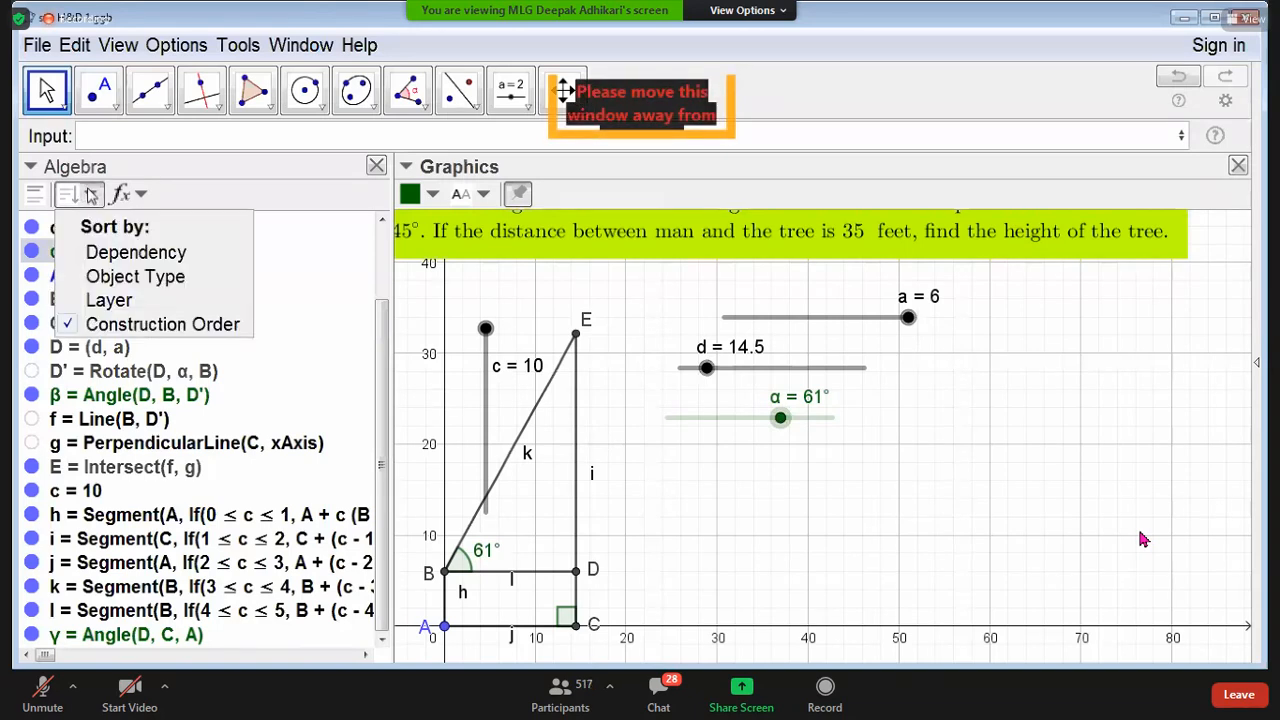
{"action": "left_click", "coordinate": [87, 279]}
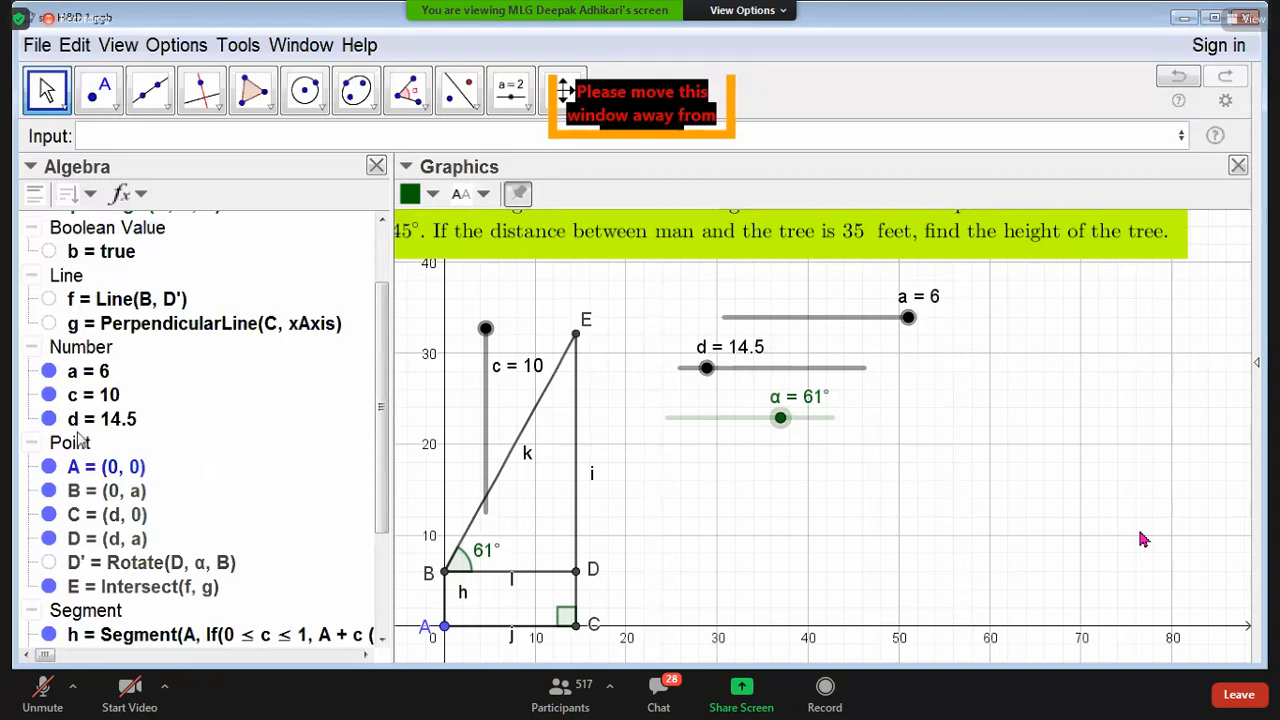
Step: Hide the labels of all the segments h, i, j, k and l together
{"action": "left_click", "coordinate": [381, 641]}
{"action": "left_click", "coordinate": [382, 642]}
{"action": "left_click", "coordinate": [382, 642]}
{"action": "left_click", "coordinate": [382, 642]}
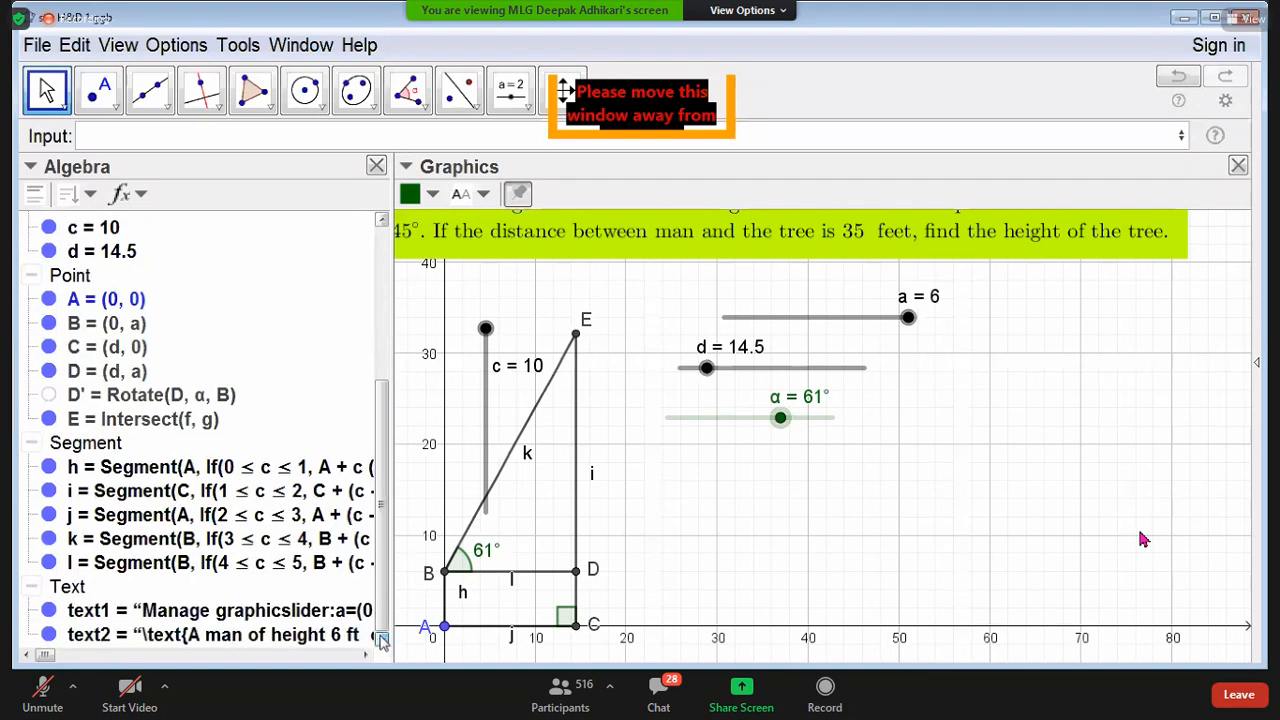
{"action": "right_click", "coordinate": [78, 449]}
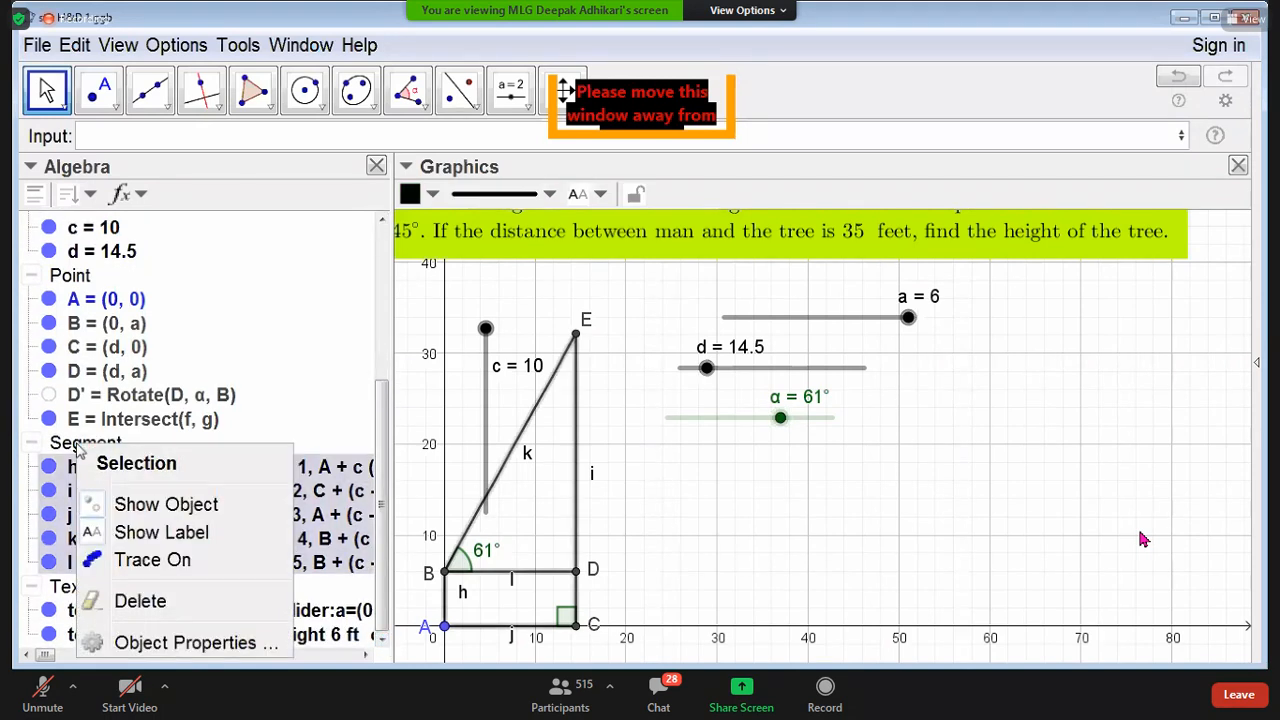
{"action": "left_click", "coordinate": [155, 538]}
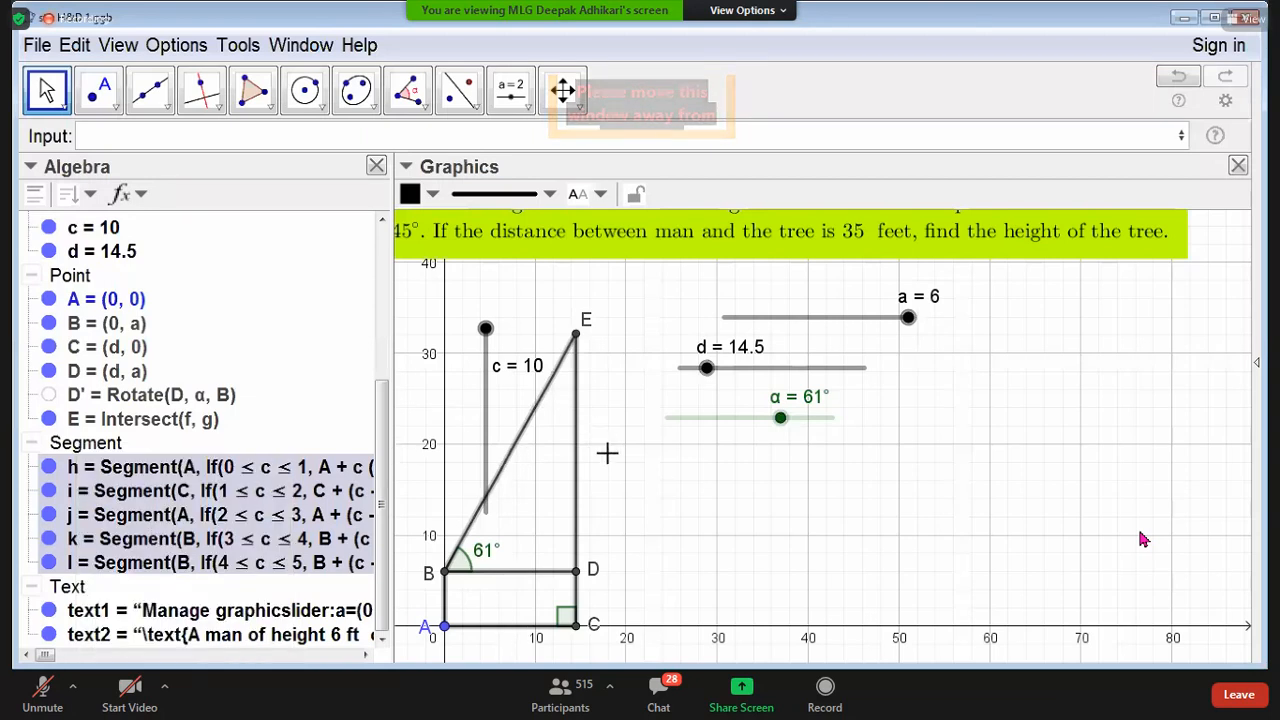
Step: Shorten slider a by setting its line width to 50 px
{"action": "left_click_drag", "start_coordinate": [751, 481], "coordinate": [1265, 441]}
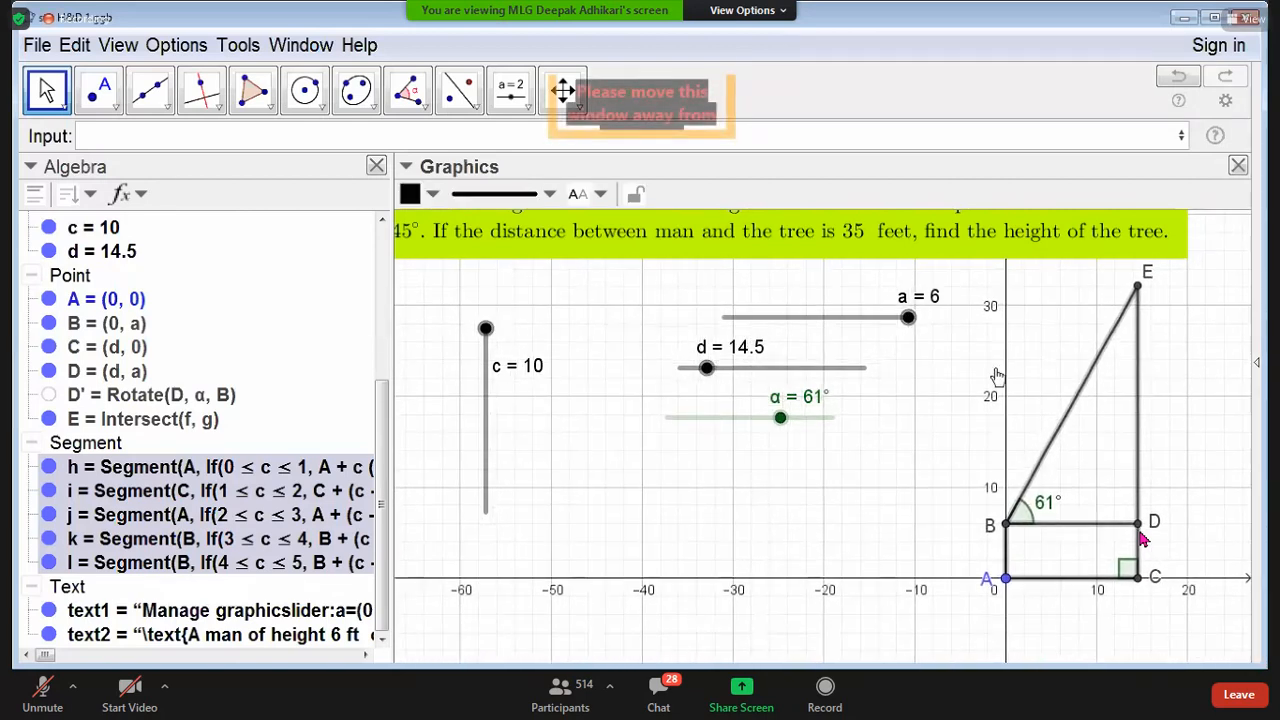
{"action": "left_click", "coordinate": [851, 324]}
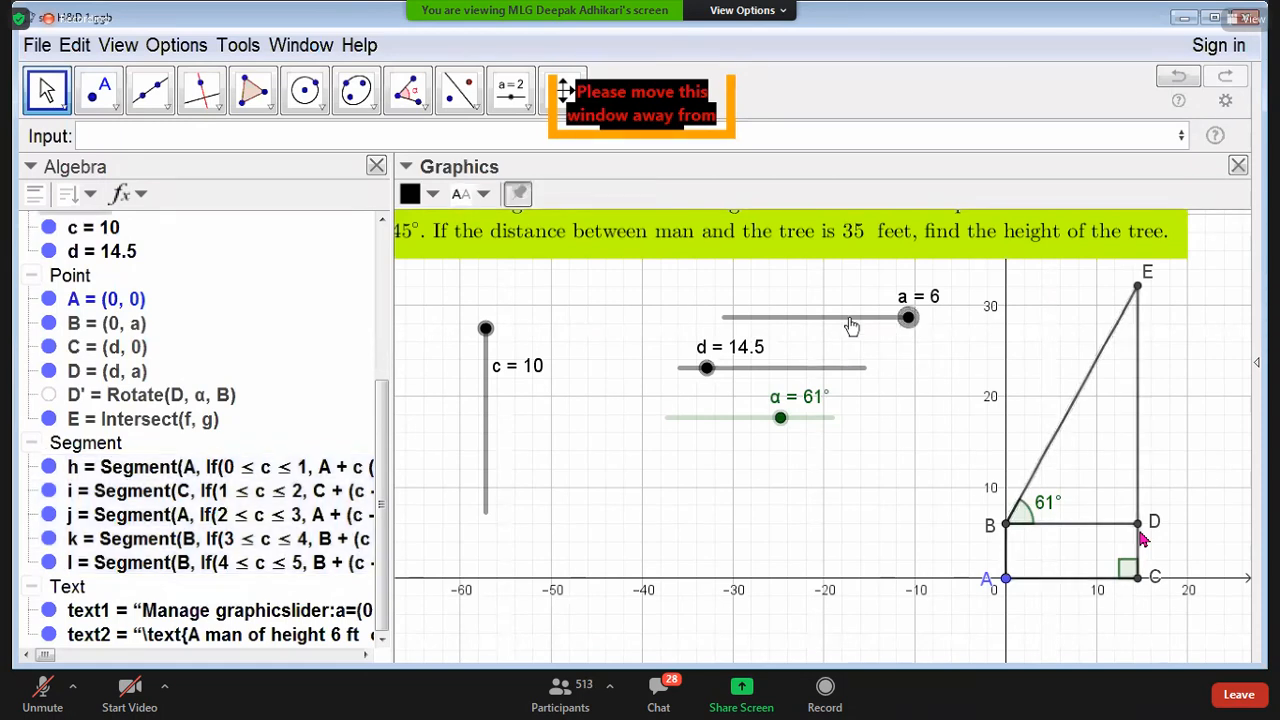
{"action": "left_click_drag", "start_coordinate": [848, 317], "coordinate": [858, 320]}
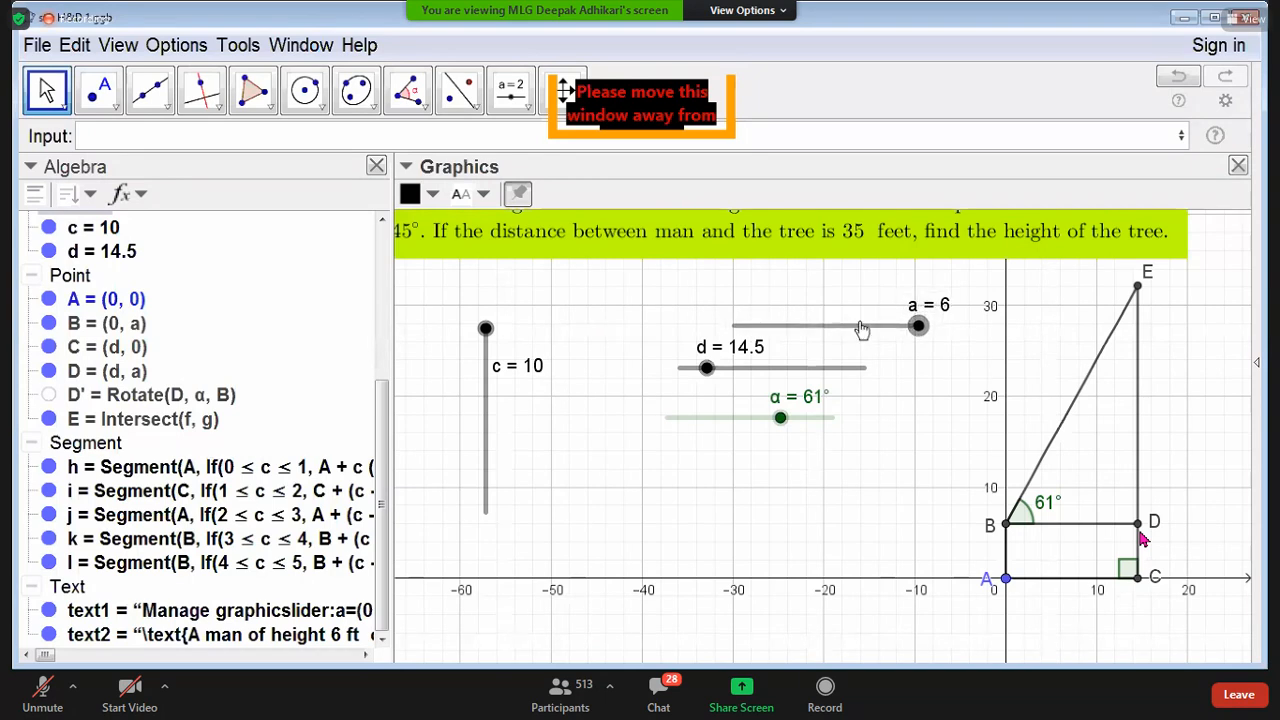
{"action": "right_click", "coordinate": [861, 326]}
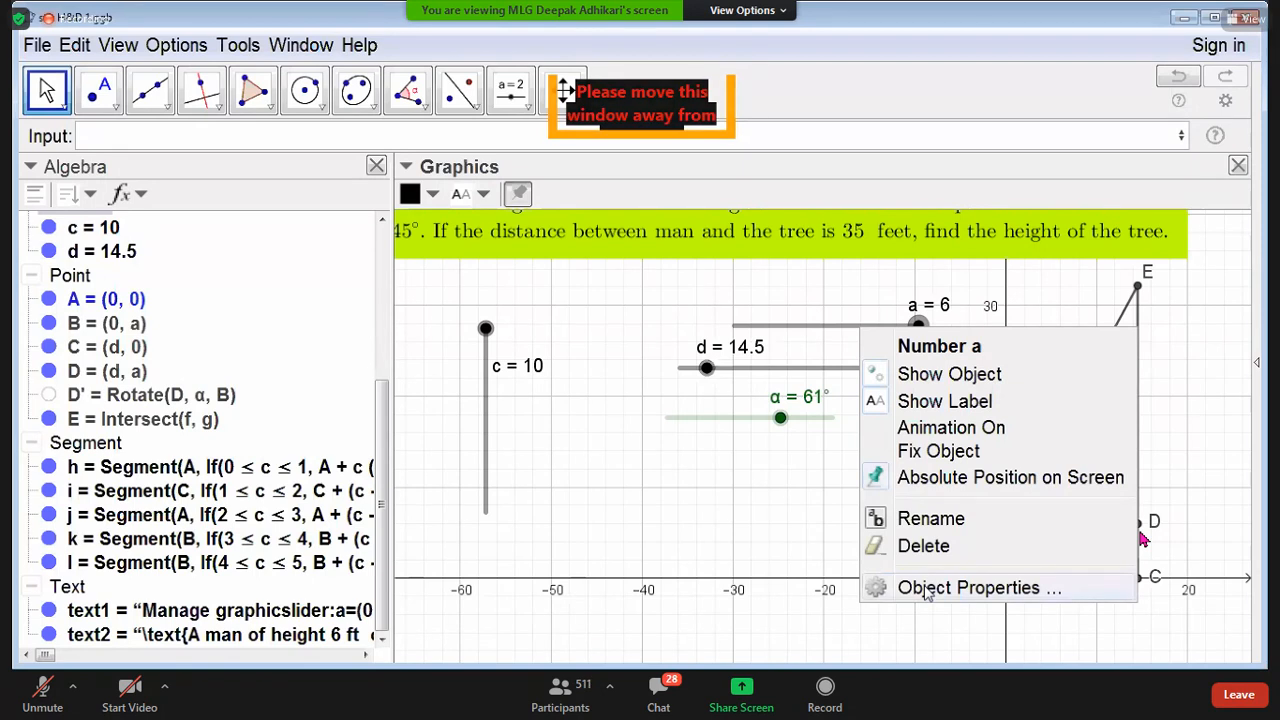
{"action": "left_click", "coordinate": [928, 590]}
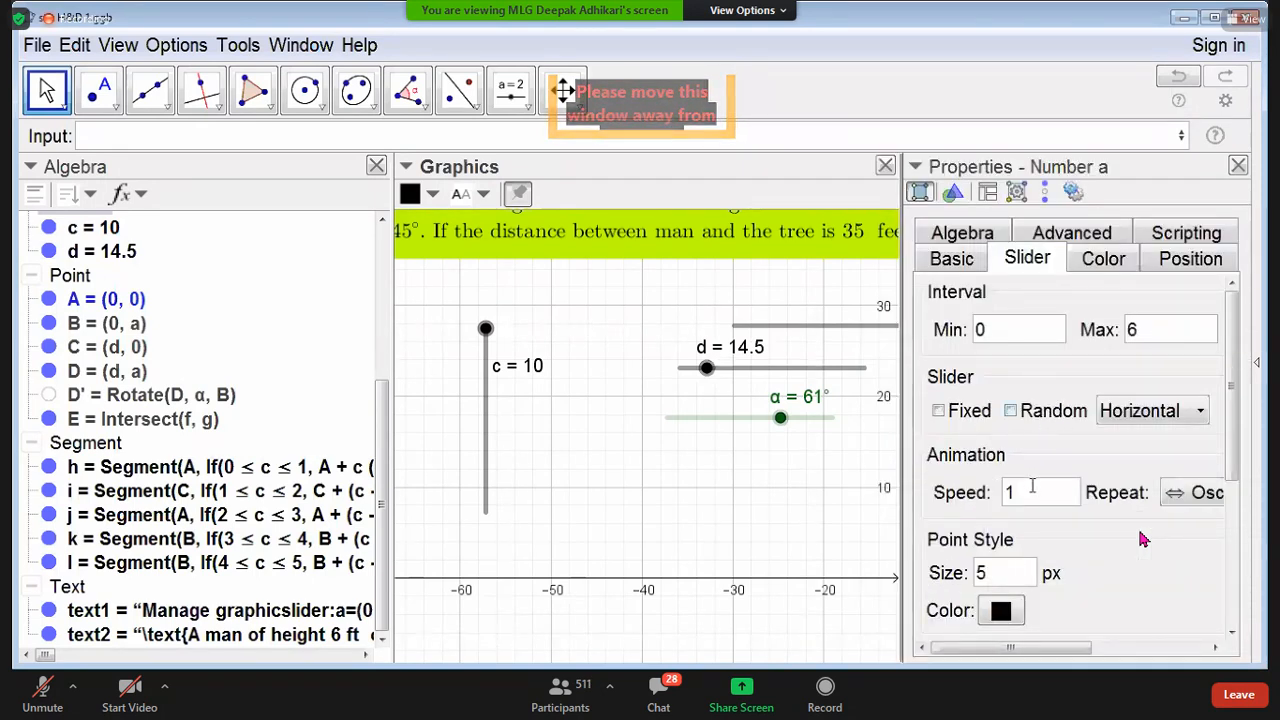
{"action": "scroll", "coordinate": [1238, 524], "scroll_direction": "down", "scroll_amount": 5}
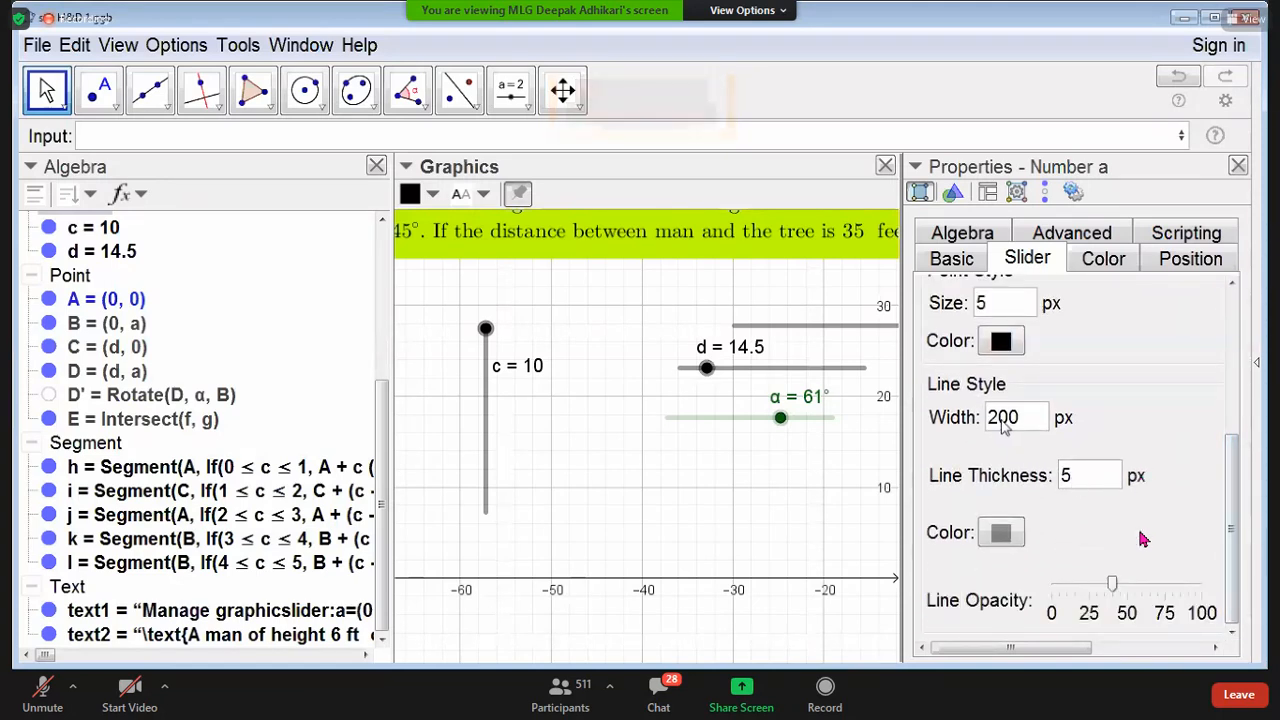
{"action": "left_click", "coordinate": [1000, 420]}
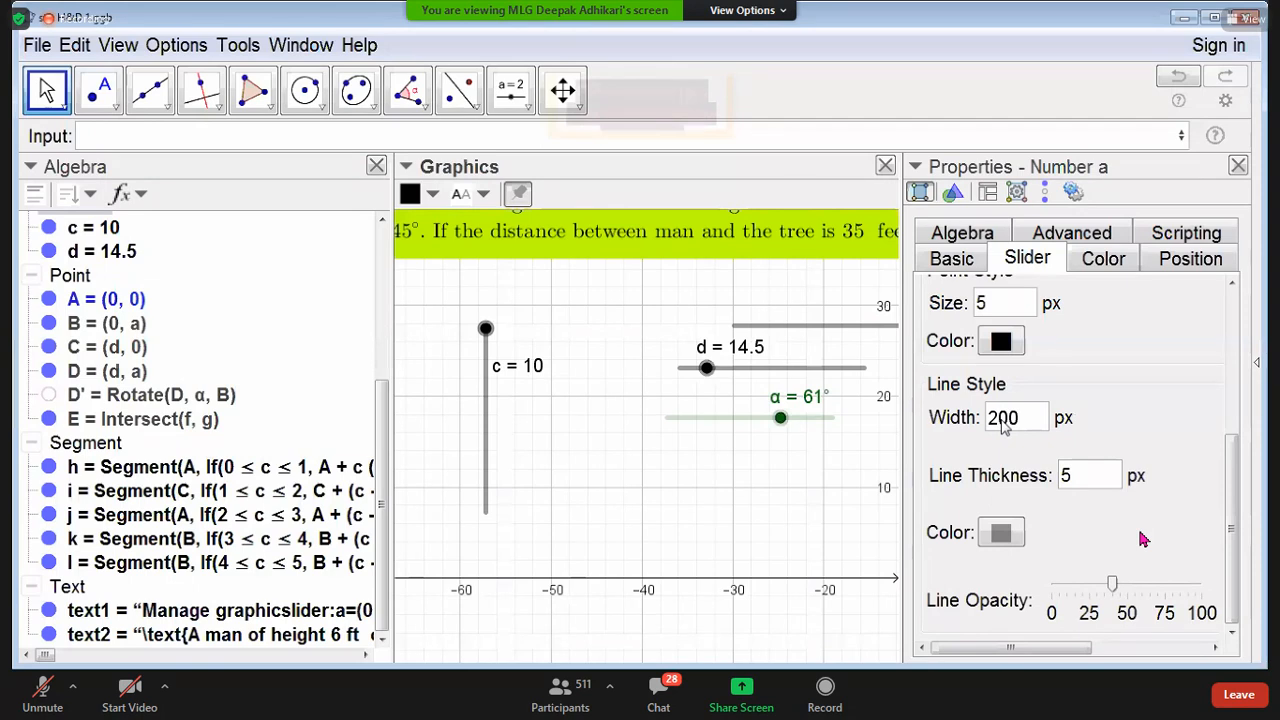
{"action": "key", "text": "BackSpace"}
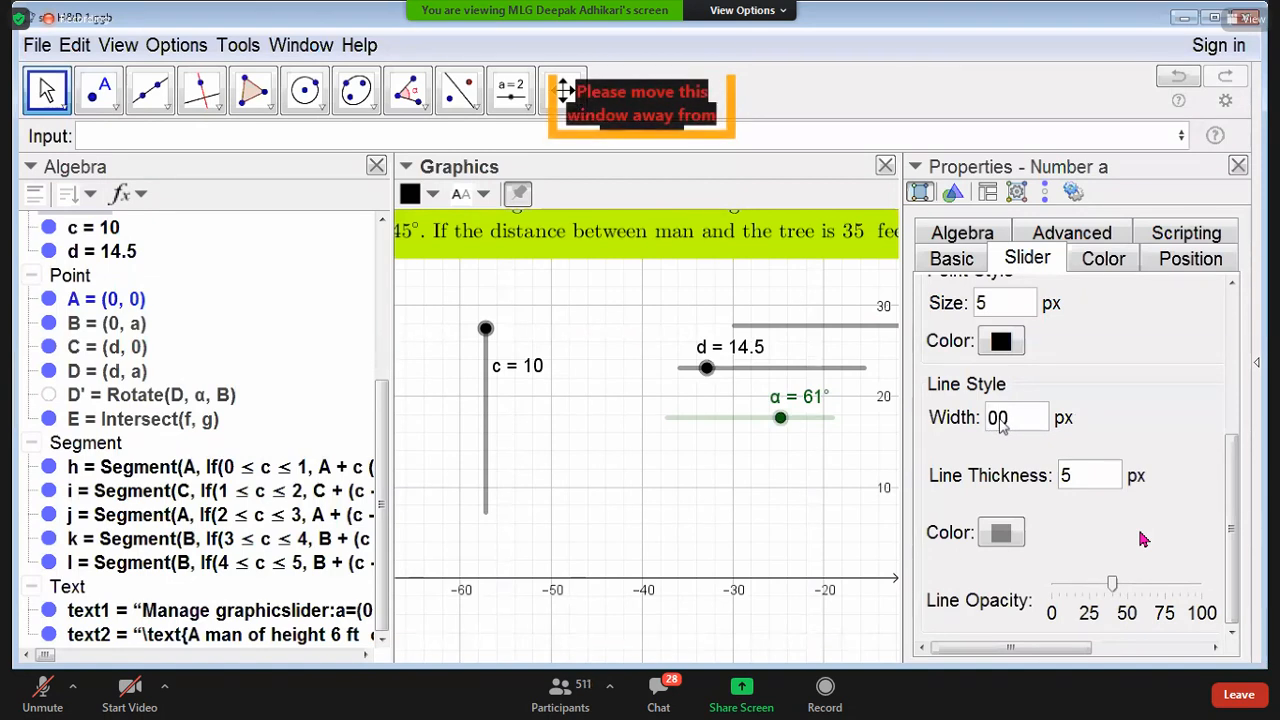
{"action": "key", "text": "BackSpace"}
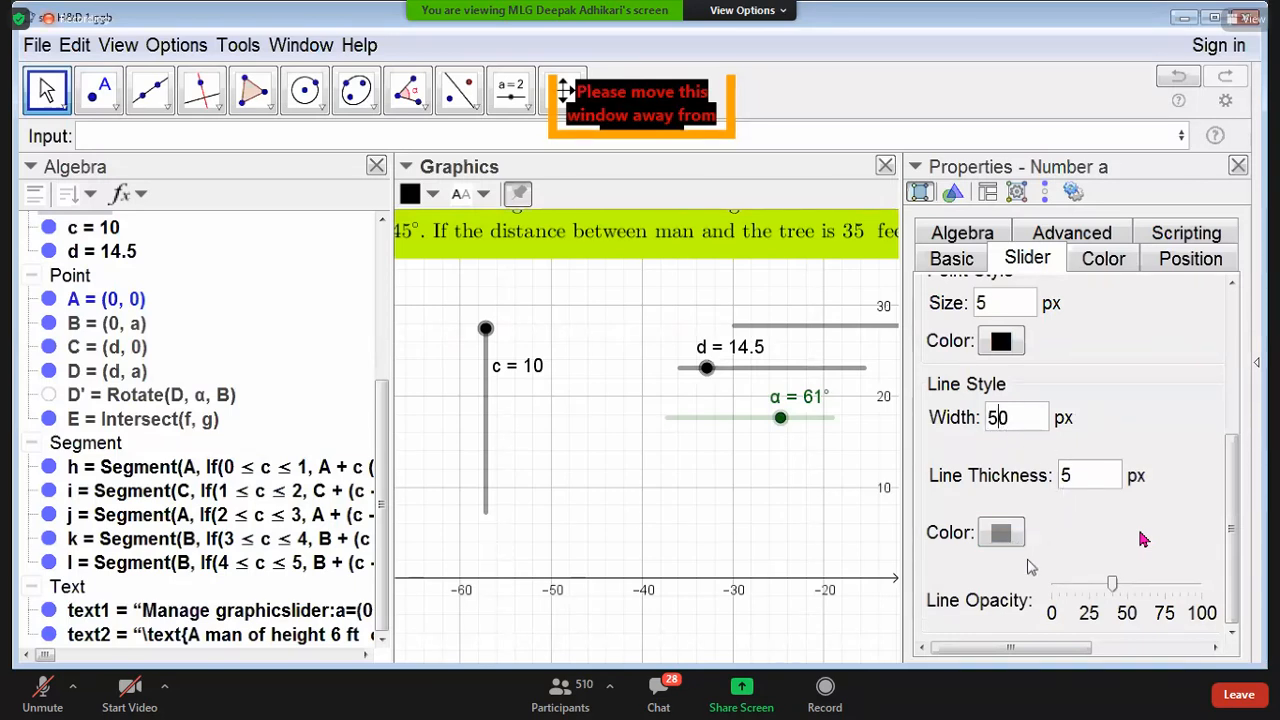
{"action": "key", "text": "Return"}
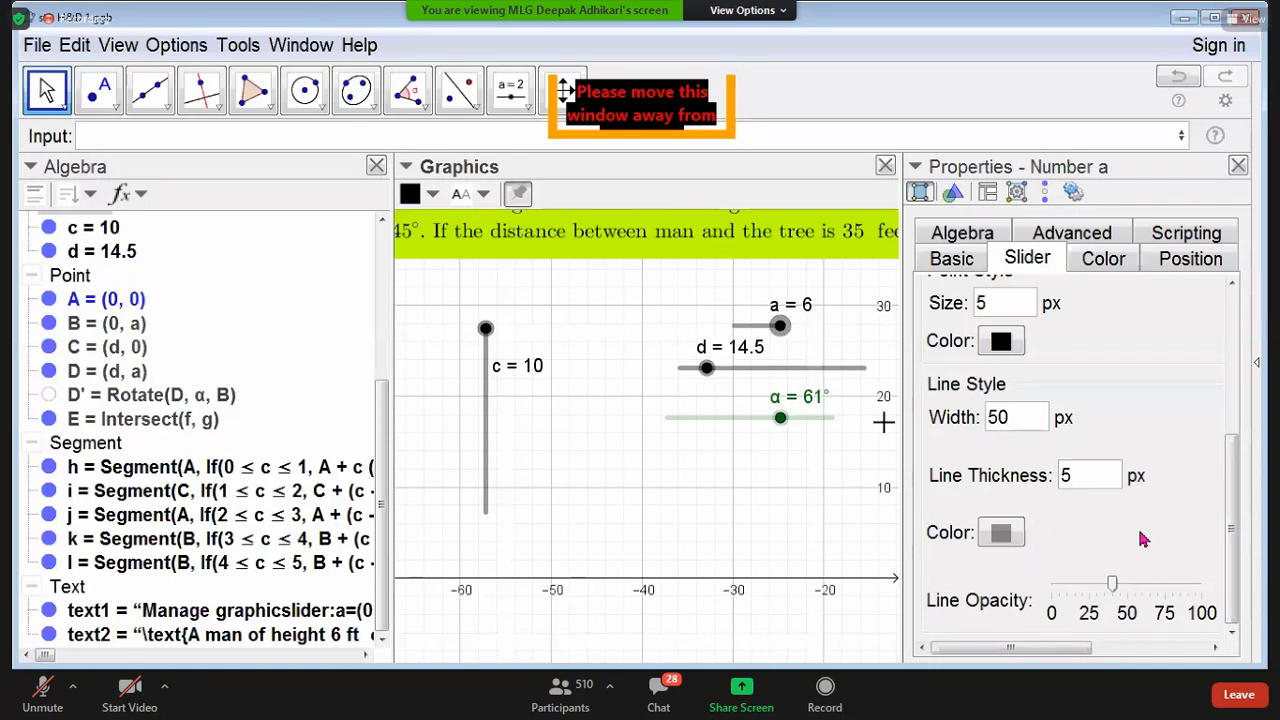
Step: Shorten slider d by setting its line width to 50 px
{"action": "left_click", "coordinate": [786, 368]}
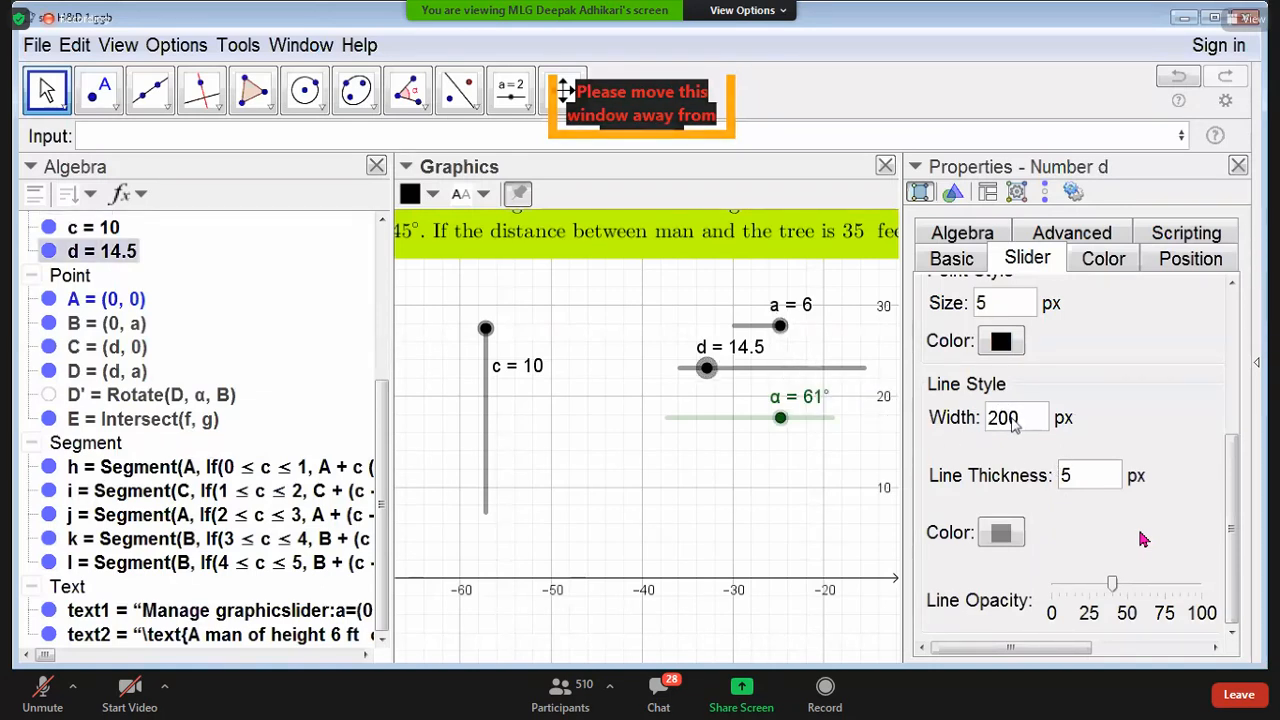
{"action": "key", "text": "BackSpace"}
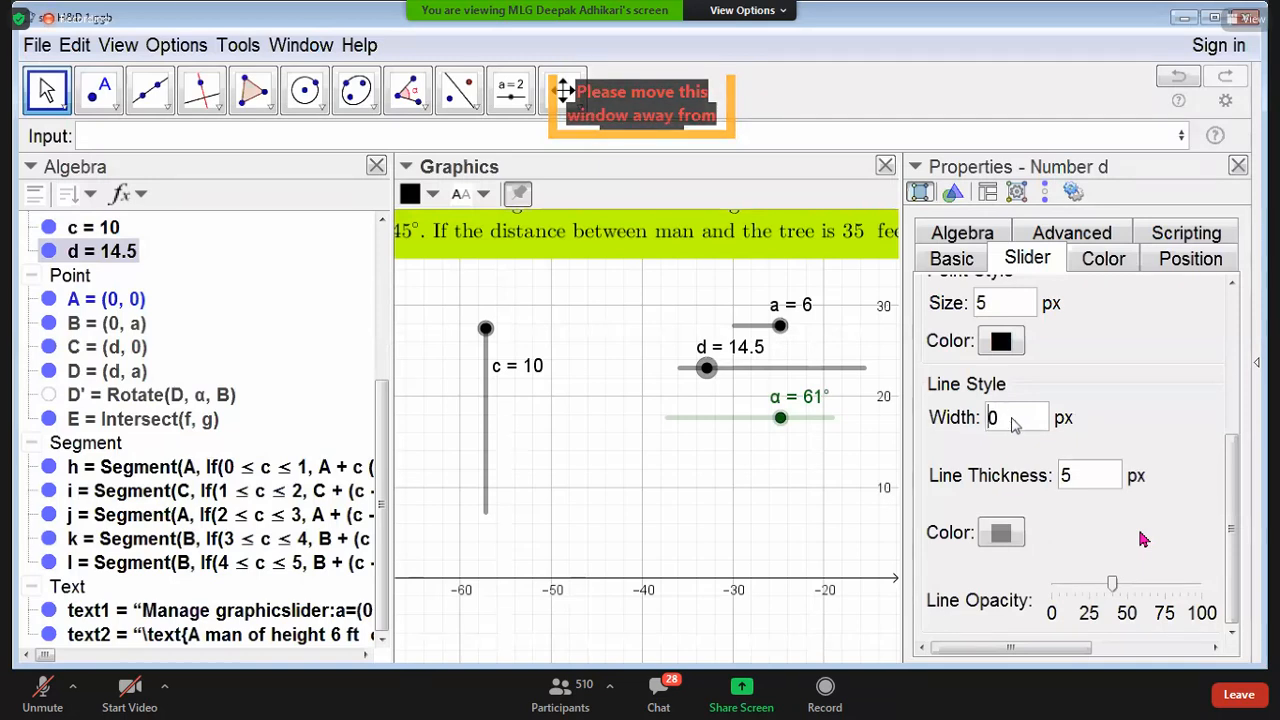
{"action": "type", "text": "5"}
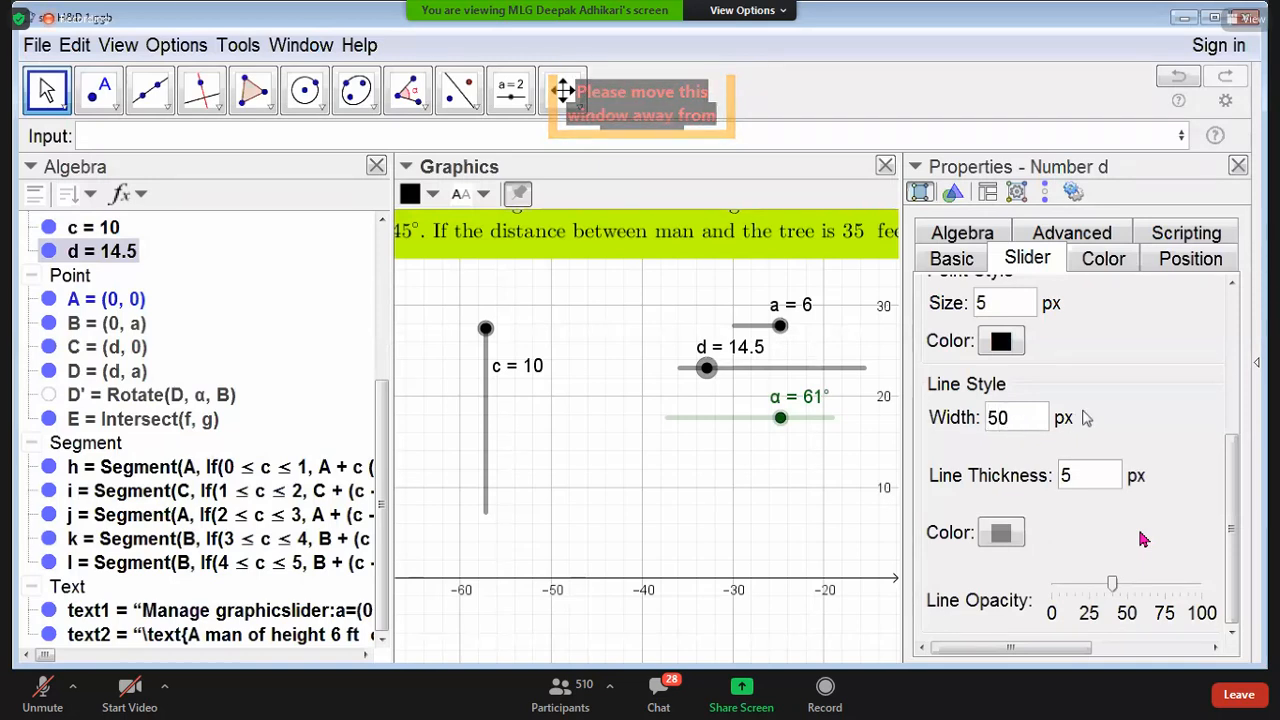
{"action": "key", "text": "Return"}
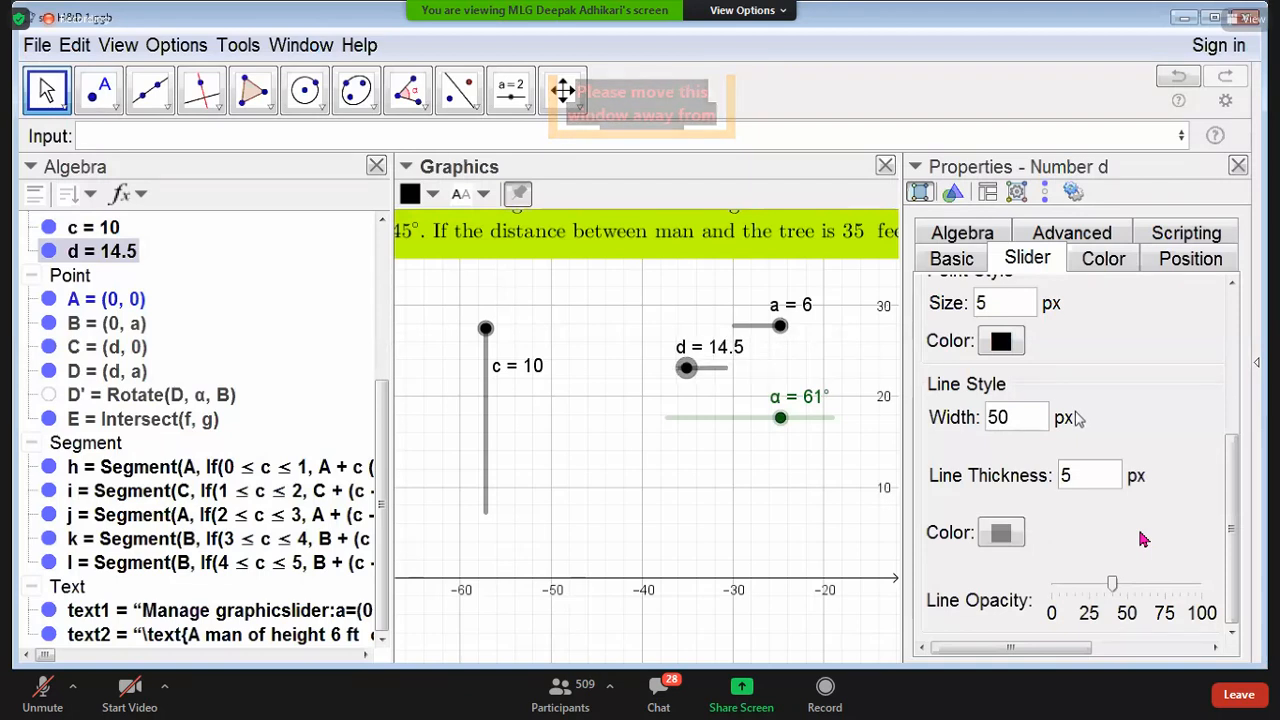
Step: Shorten angle slider α by setting its line width to 50 px
{"action": "left_click", "coordinate": [800, 424]}
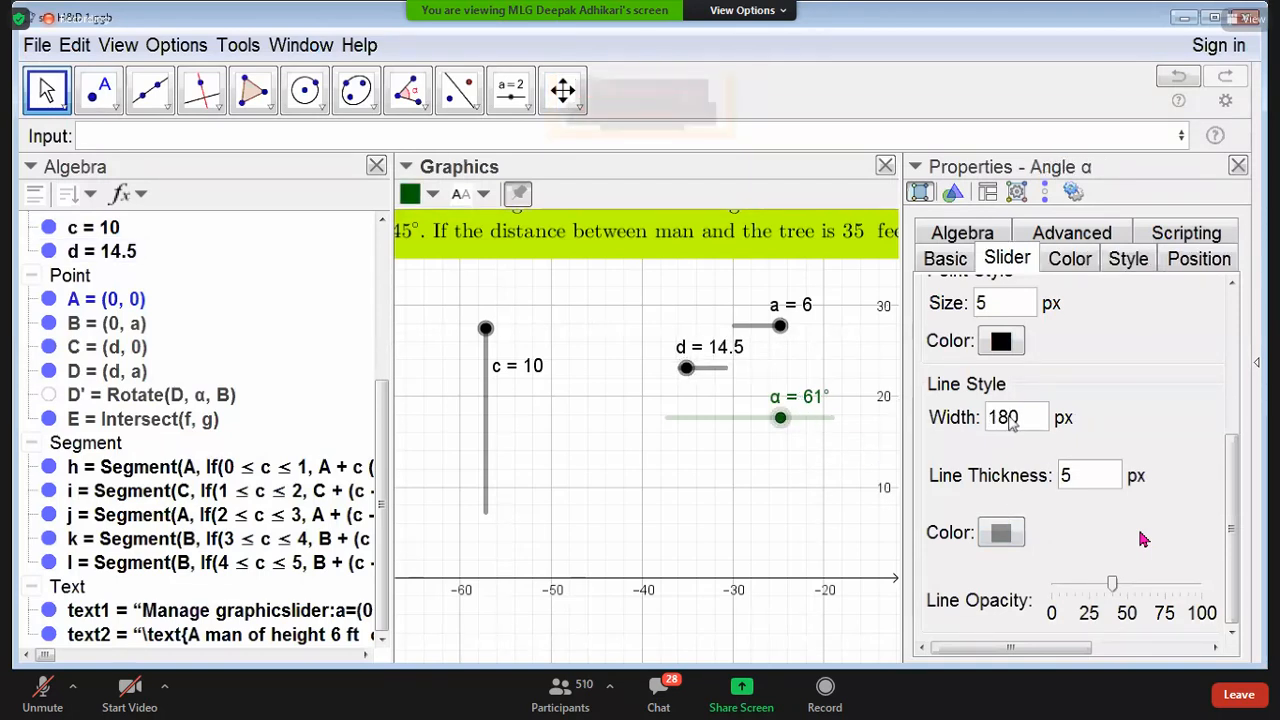
{"action": "left_click", "coordinate": [1010, 421]}
{"action": "key", "text": "BackSpace"}
{"action": "key", "text": "BackSpace"}
{"action": "type", "text": "50"}
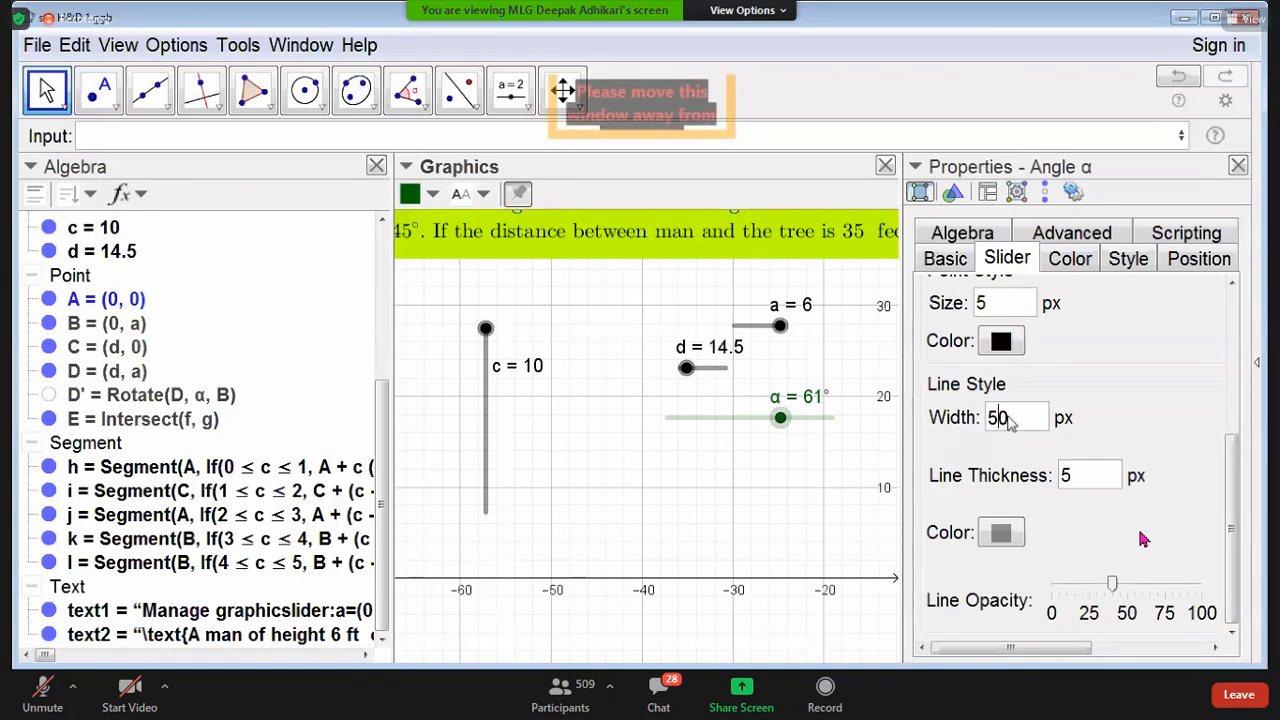
{"action": "key", "text": "Return"}
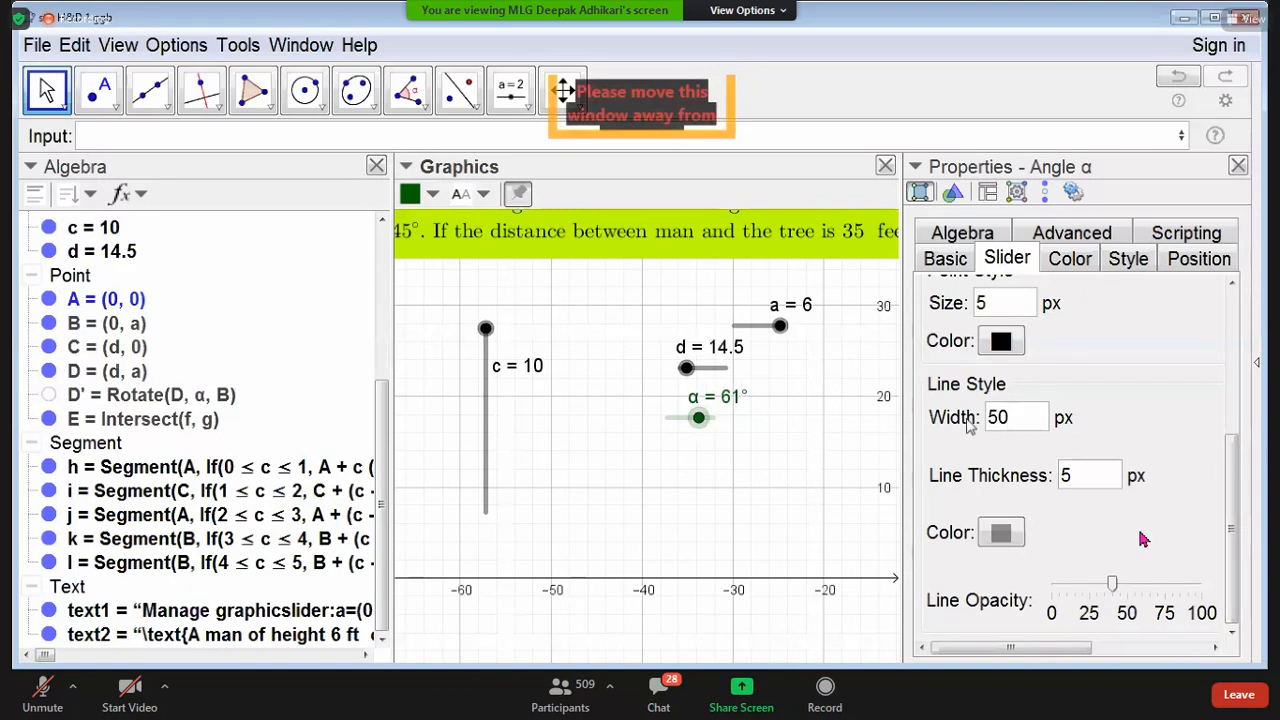
Step: Shorten slider c by setting its line width to 50 px and close the object properties
{"action": "left_click", "coordinate": [484, 415]}
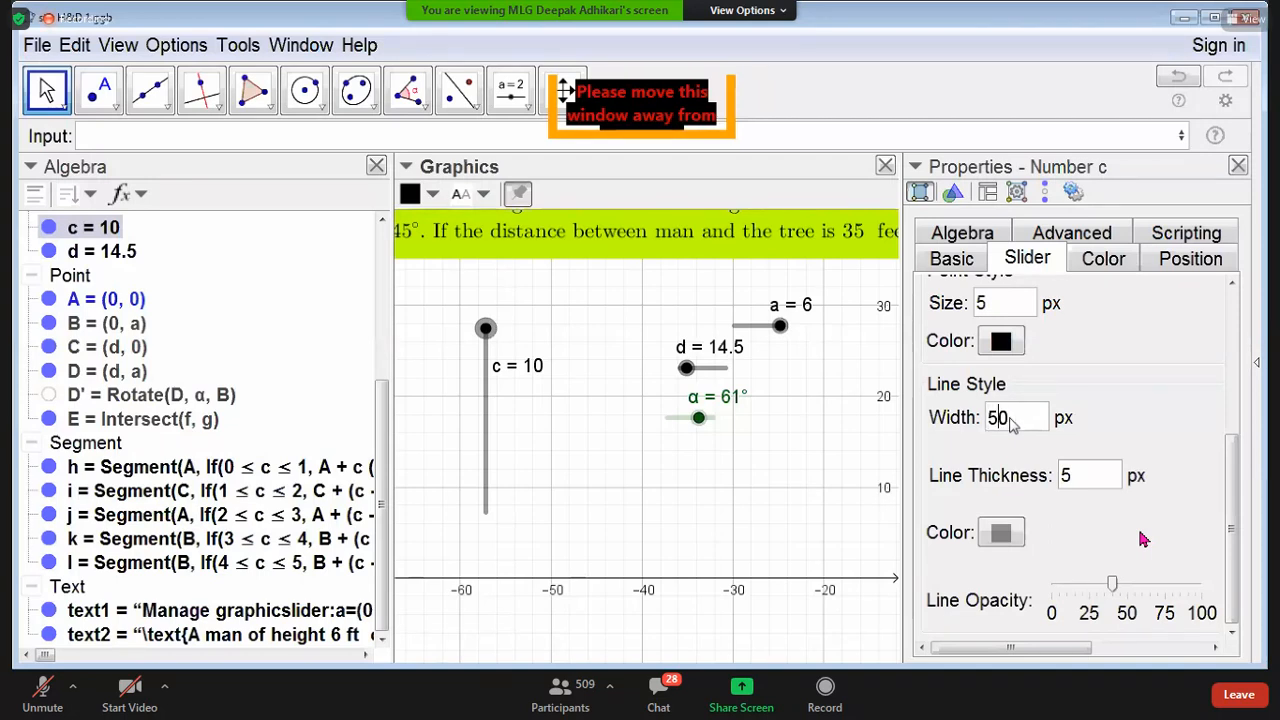
{"action": "key", "text": "Return"}
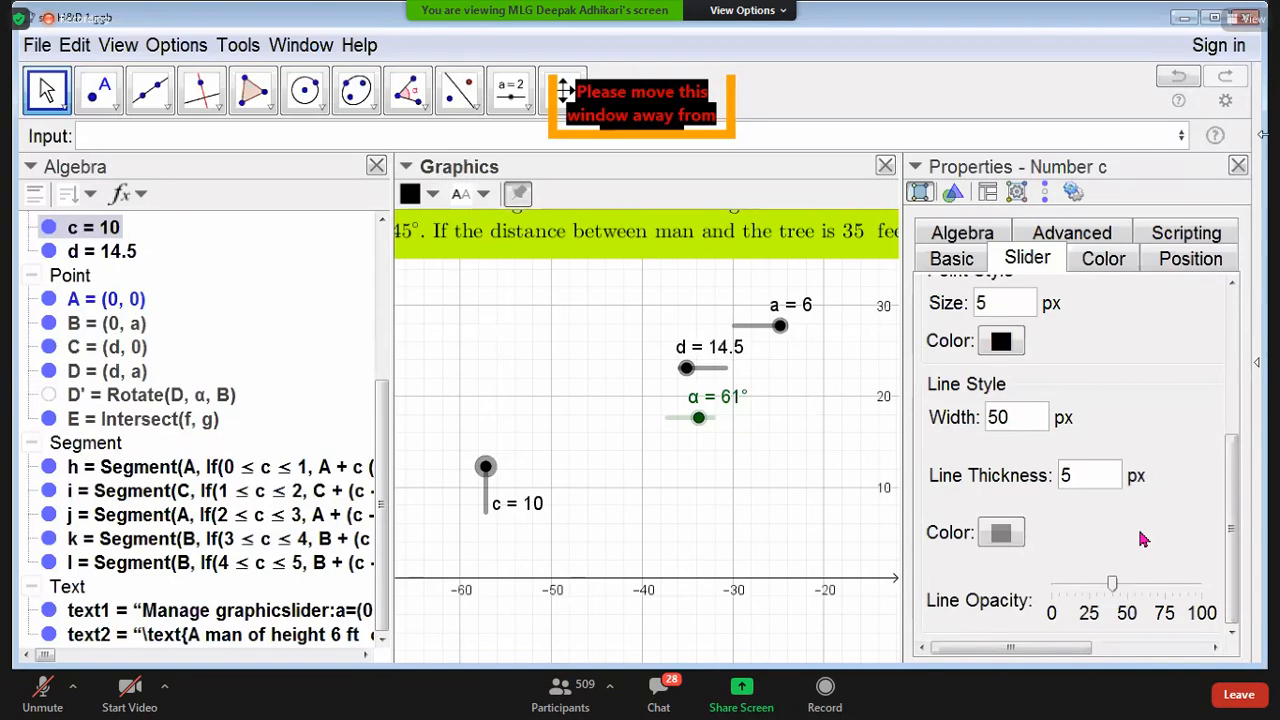
{"action": "left_click", "coordinate": [1239, 166]}
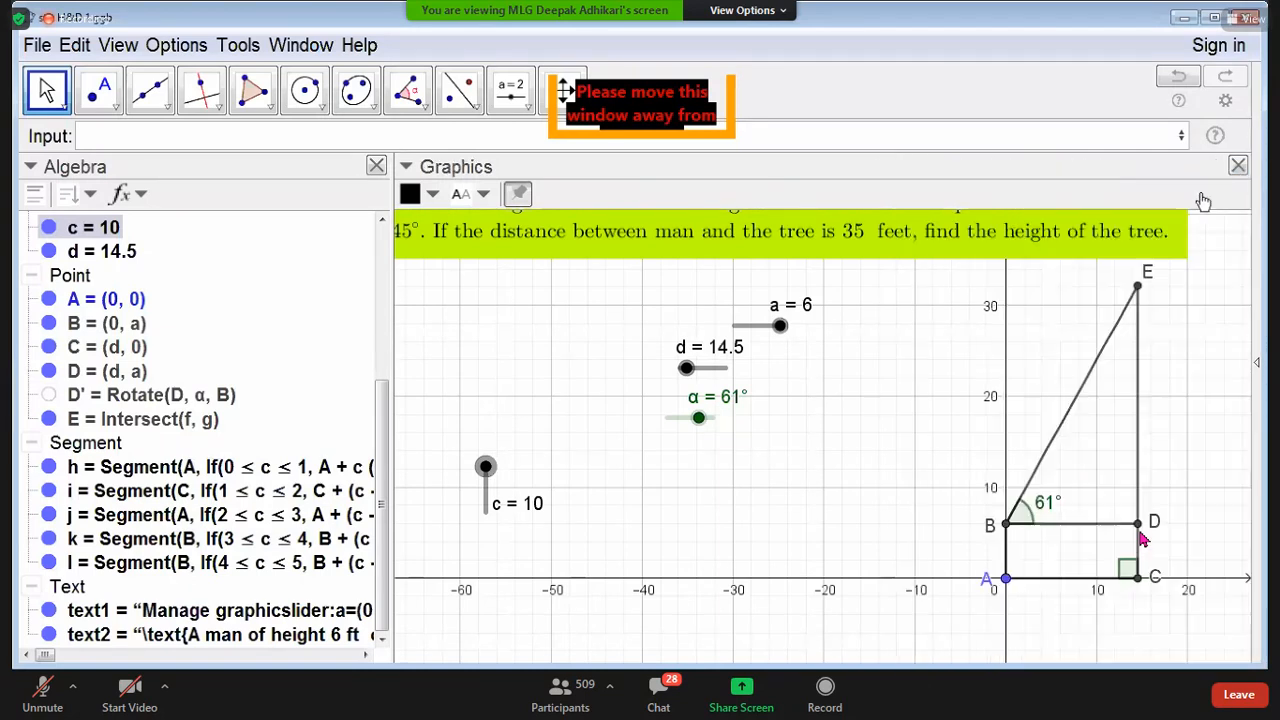
Step: Move sliders a, d and α into a stack beside segment BE above point B, and slider c to the outer side of segment CE
{"action": "left_click_drag", "start_coordinate": [765, 325], "coordinate": [930, 370]}
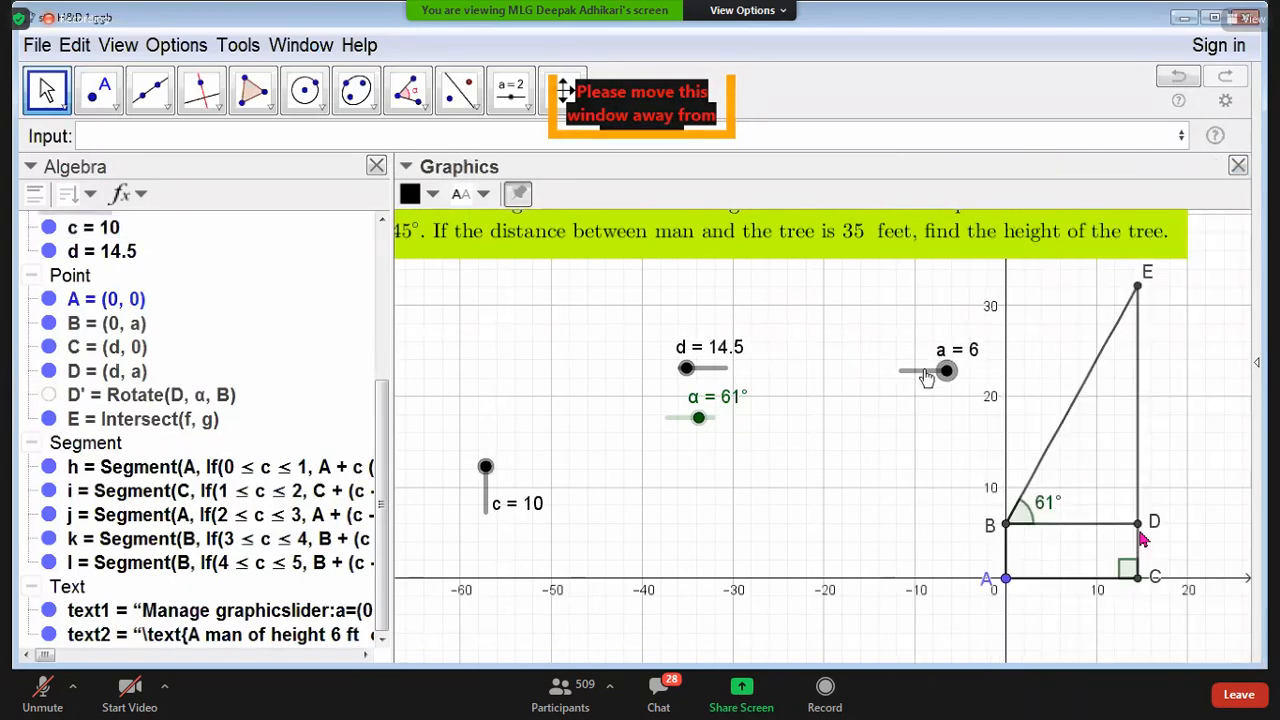
{"action": "left_click_drag", "start_coordinate": [1000, 327], "coordinate": [1040, 300]}
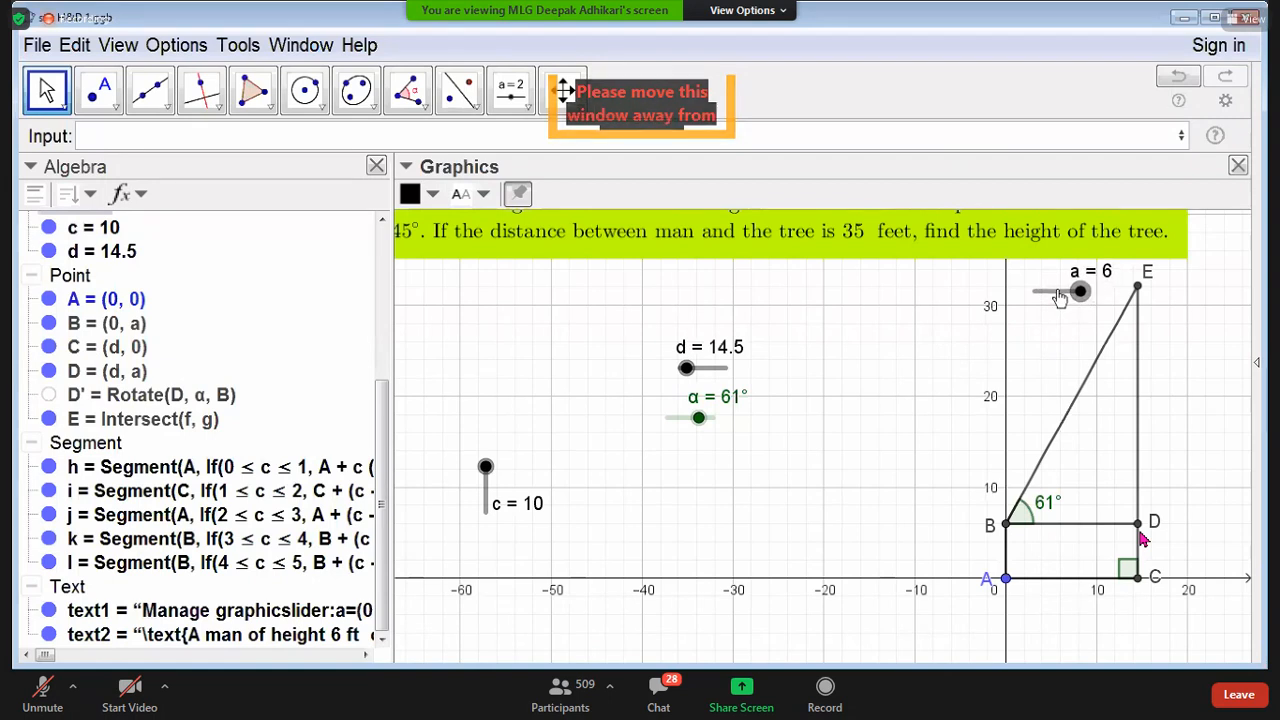
{"action": "left_click_drag", "start_coordinate": [722, 369], "coordinate": [1045, 348]}
{"action": "left_click_drag", "start_coordinate": [686, 419], "coordinate": [1014, 382]}
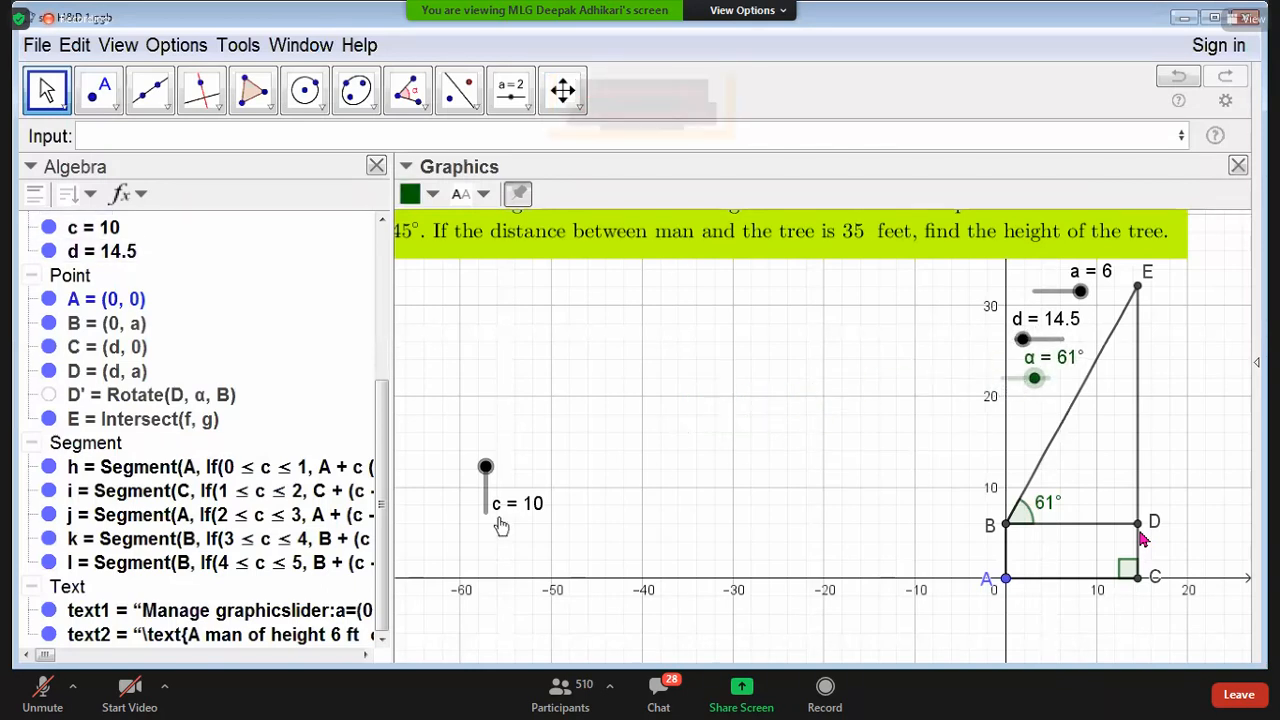
{"action": "left_click_drag", "start_coordinate": [484, 500], "coordinate": [1200, 367]}
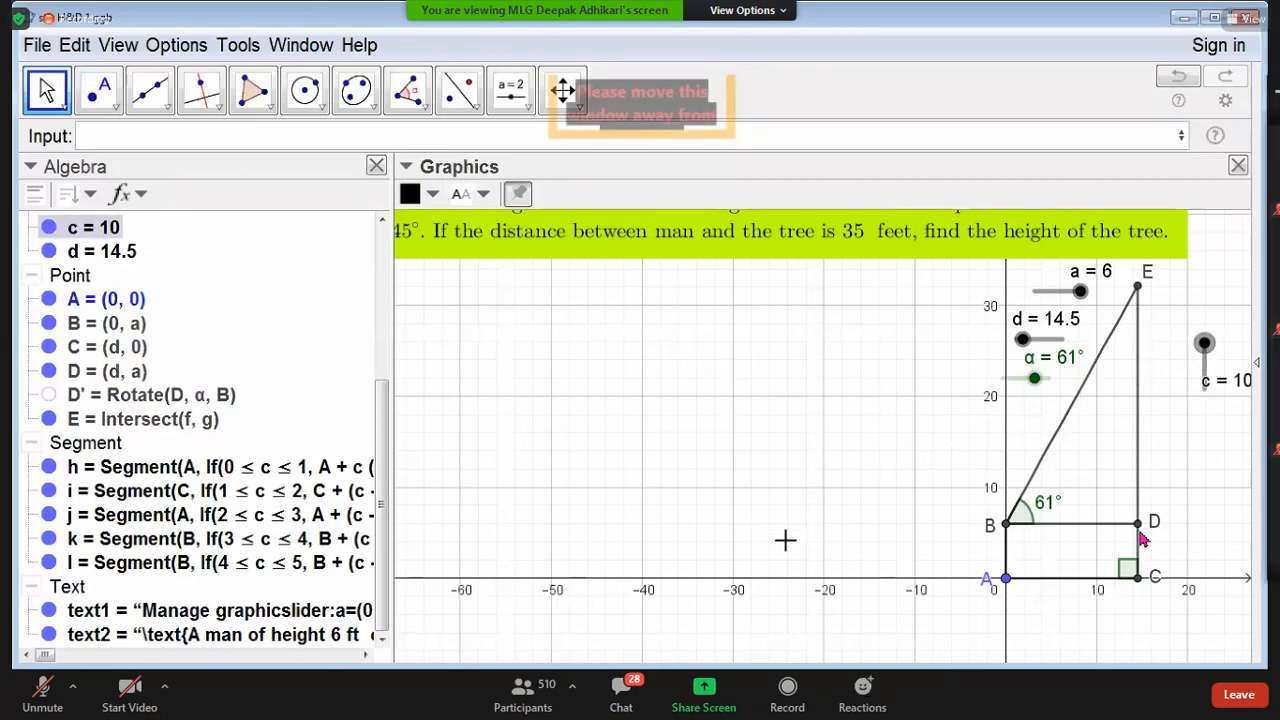
Step: Hide the axes and the grid in the graphics view
{"action": "left_click", "coordinate": [474, 360]}
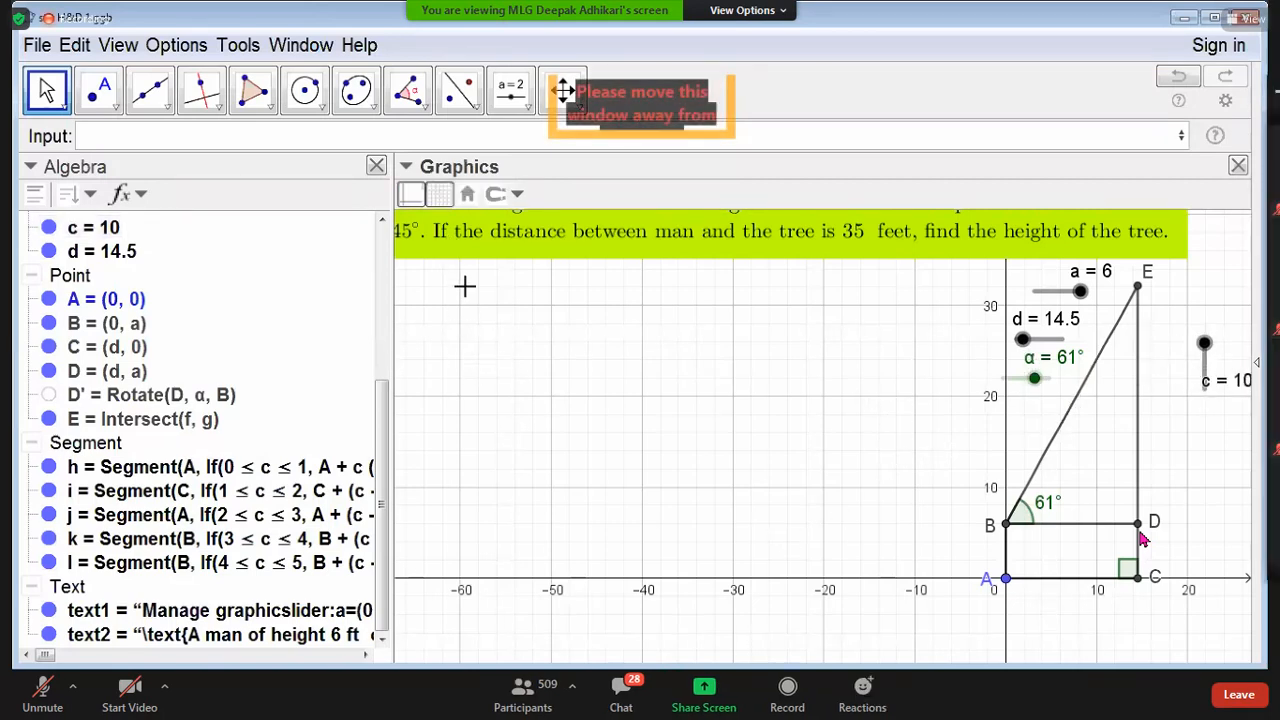
{"action": "left_click", "coordinate": [410, 194]}
{"action": "left_click", "coordinate": [440, 196]}
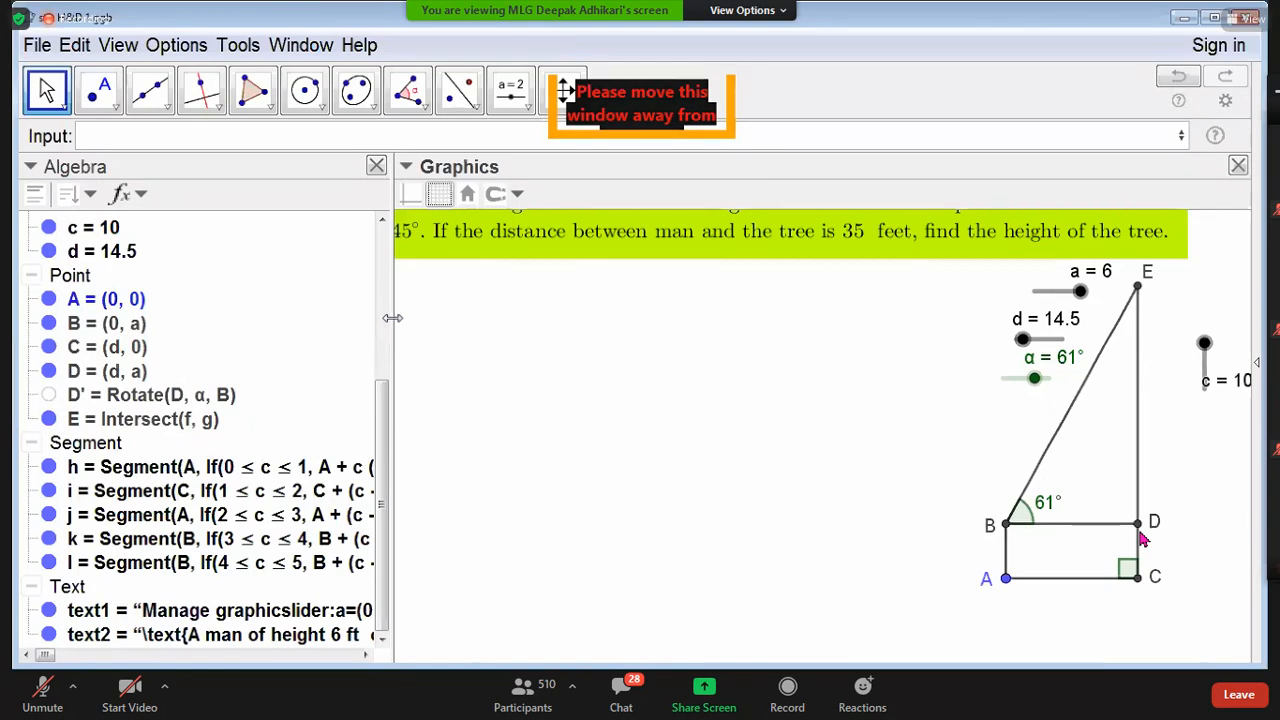
Step: Narrow the algebra list to enlarge the drawing area and shift the figure clear of the sliders
{"action": "left_click_drag", "start_coordinate": [393, 318], "coordinate": [143, 305]}
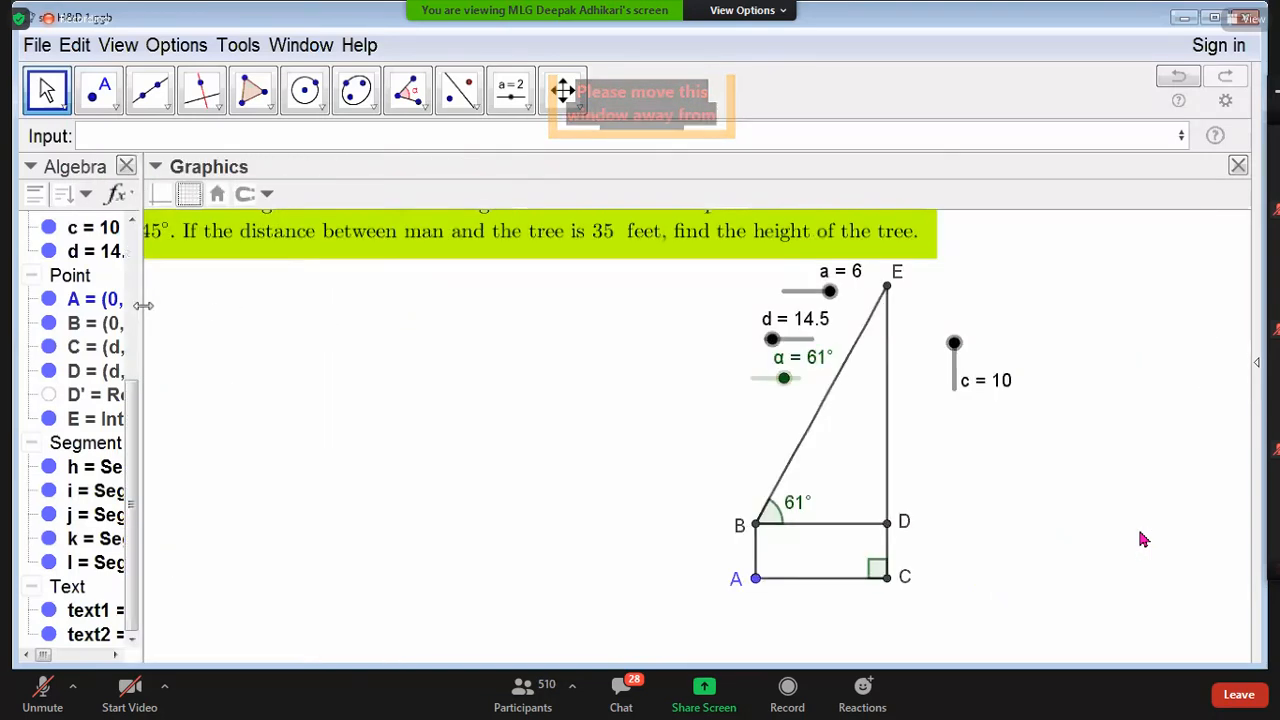
{"action": "left_click_drag", "start_coordinate": [625, 392], "coordinate": [864, 374]}
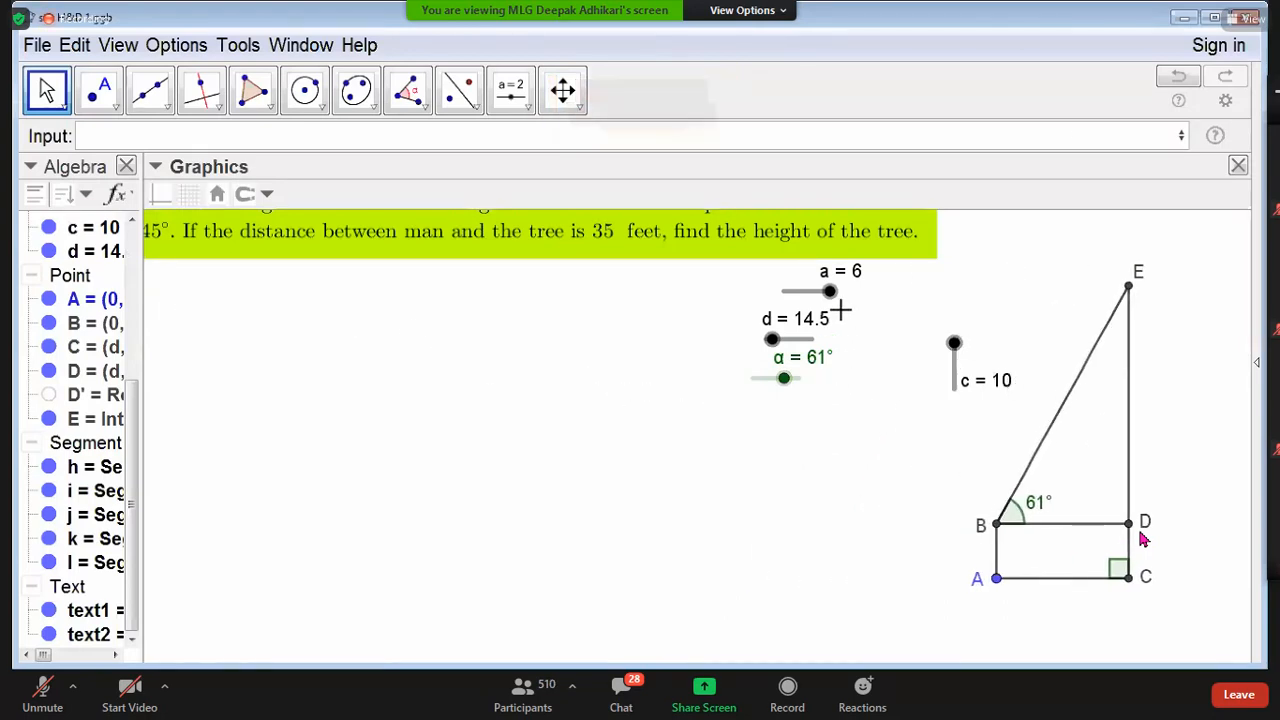
{"action": "left_click_drag", "start_coordinate": [818, 296], "coordinate": [962, 273]}
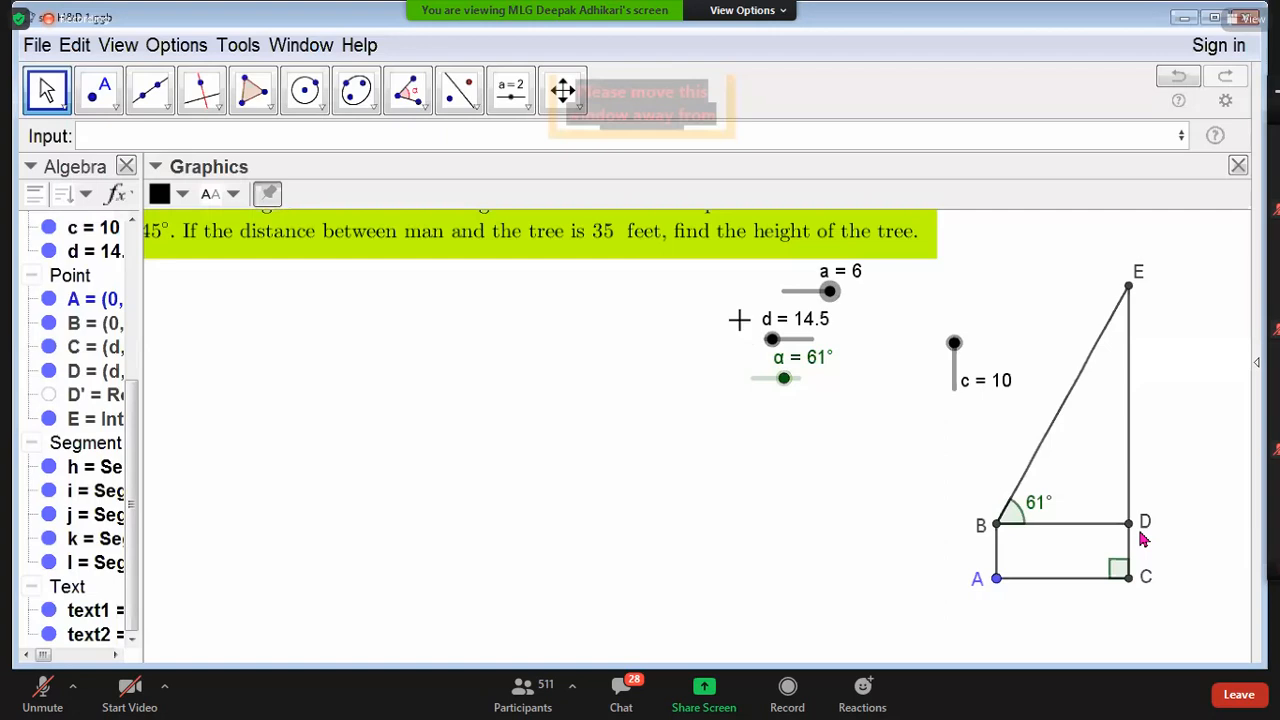
Step: Move sliders a, d and α into a stack beside the upper part of segment BE, close above slider c
{"action": "left_click_drag", "start_coordinate": [805, 296], "coordinate": [1045, 242]}
{"action": "left_click_drag", "start_coordinate": [812, 341], "coordinate": [1018, 276]}
{"action": "left_click_drag", "start_coordinate": [765, 385], "coordinate": [988, 332]}
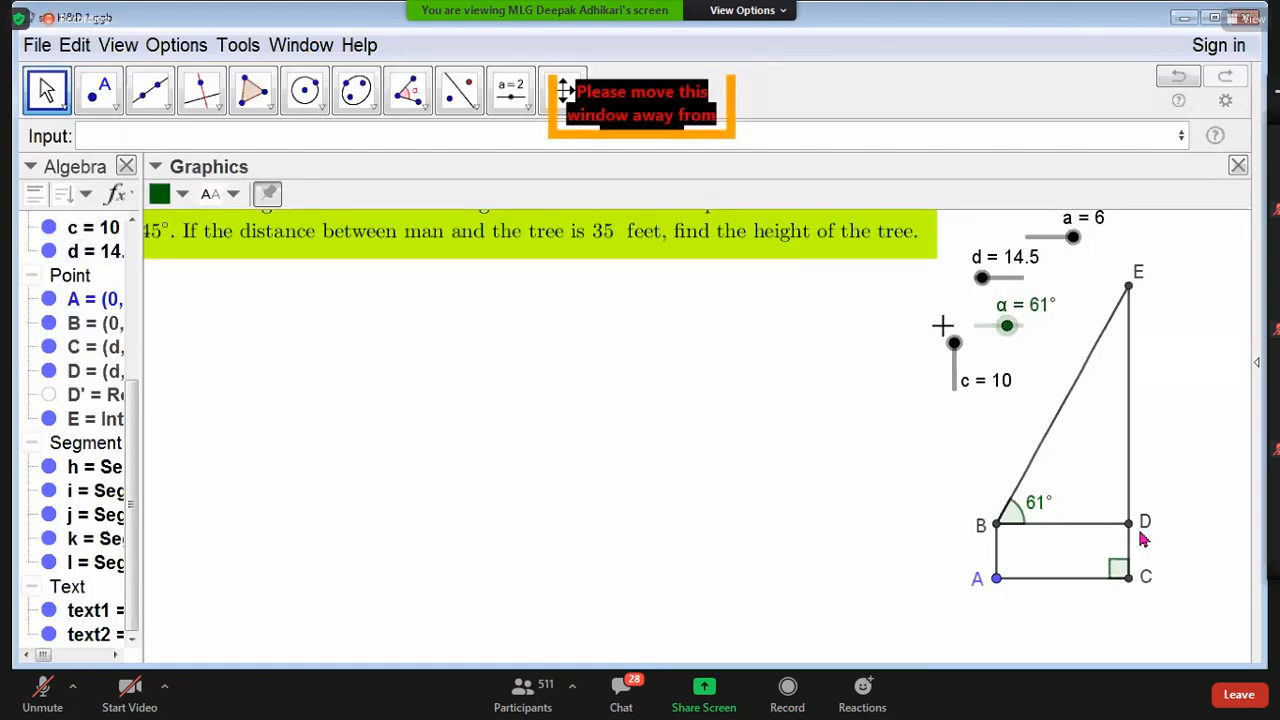
Step: Create a text object in the graphics view as a LaTeX formula and begin its content with "\text{Solution"
{"action": "left_click", "coordinate": [530, 106]}
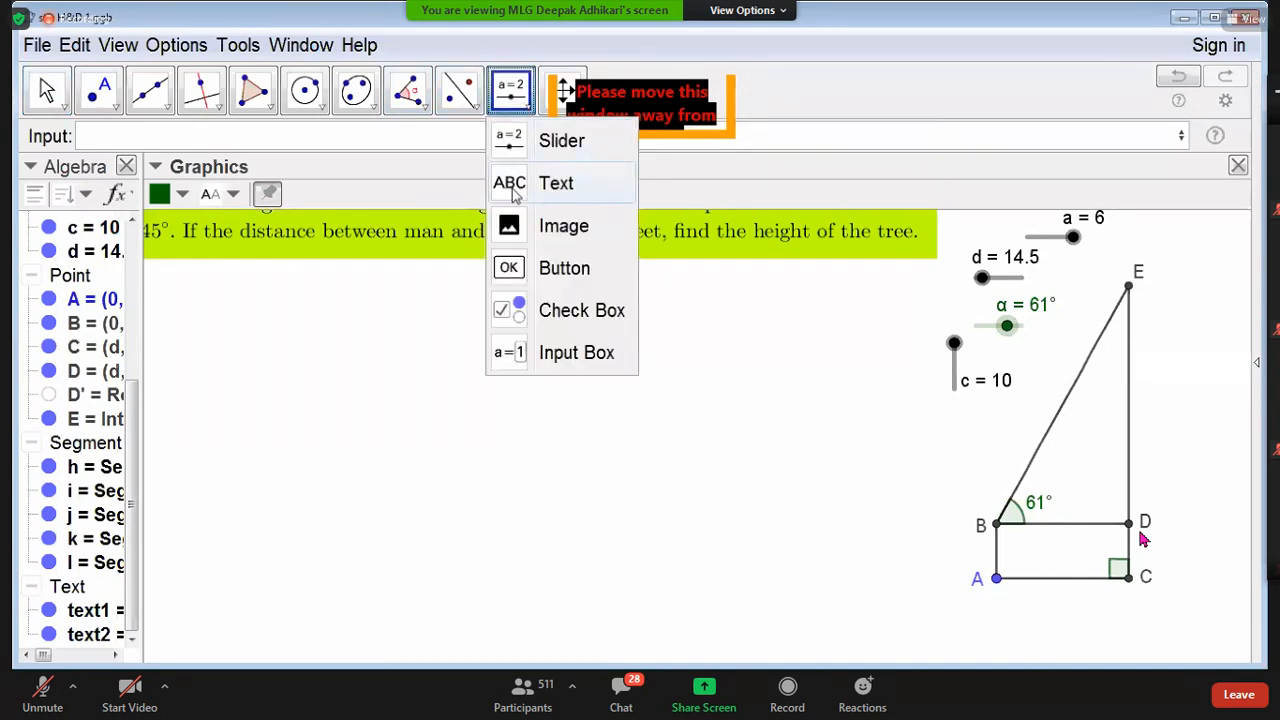
{"action": "left_click", "coordinate": [514, 190]}
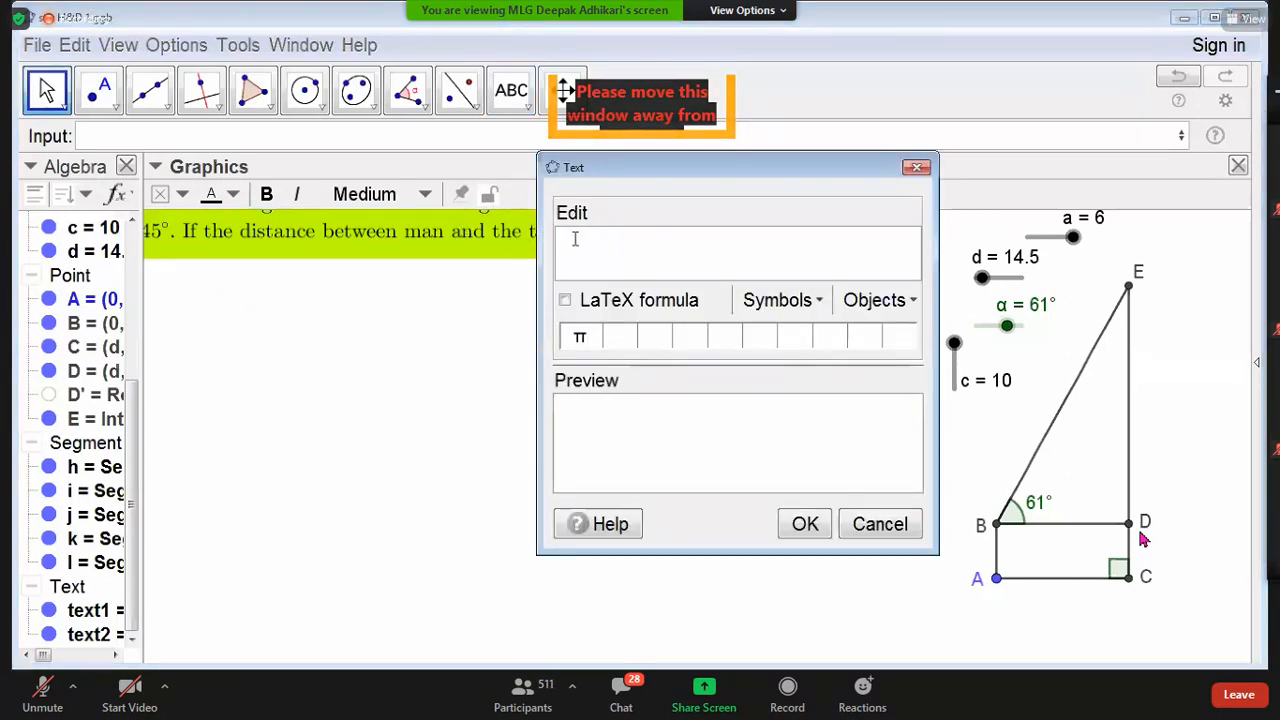
{"action": "type", "text": "e"}
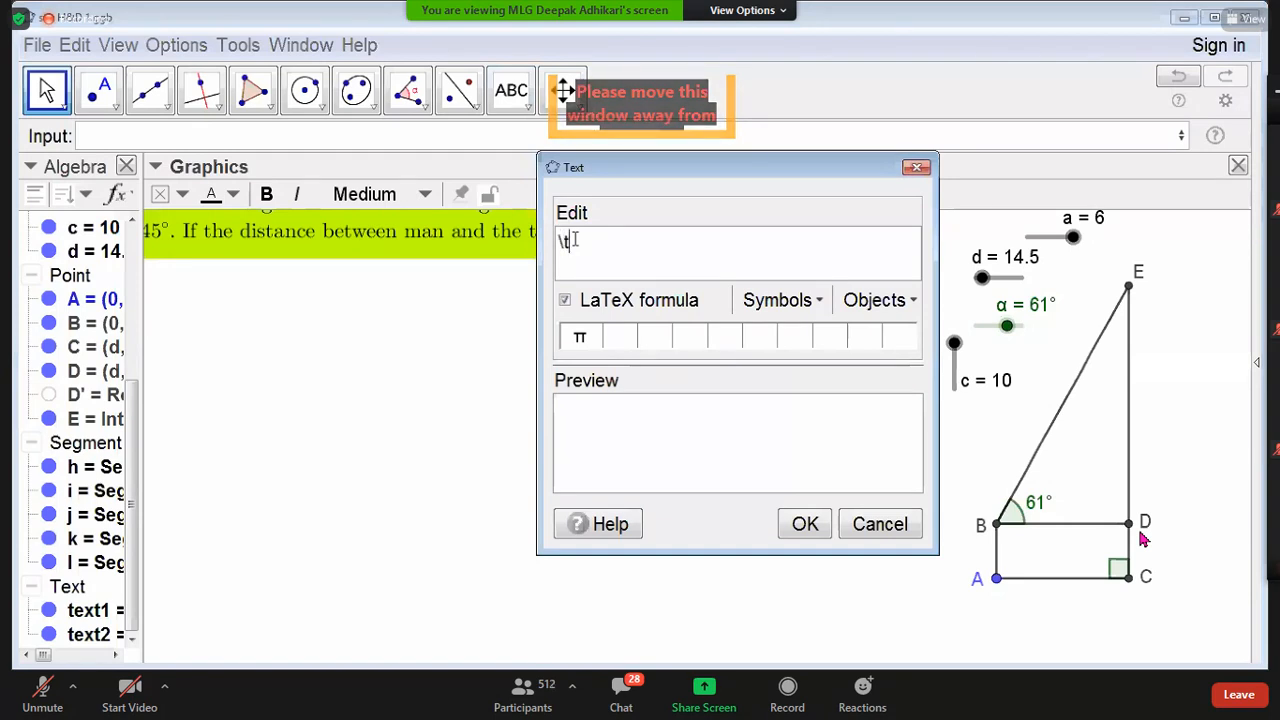
{"action": "type", "text": "xt"}
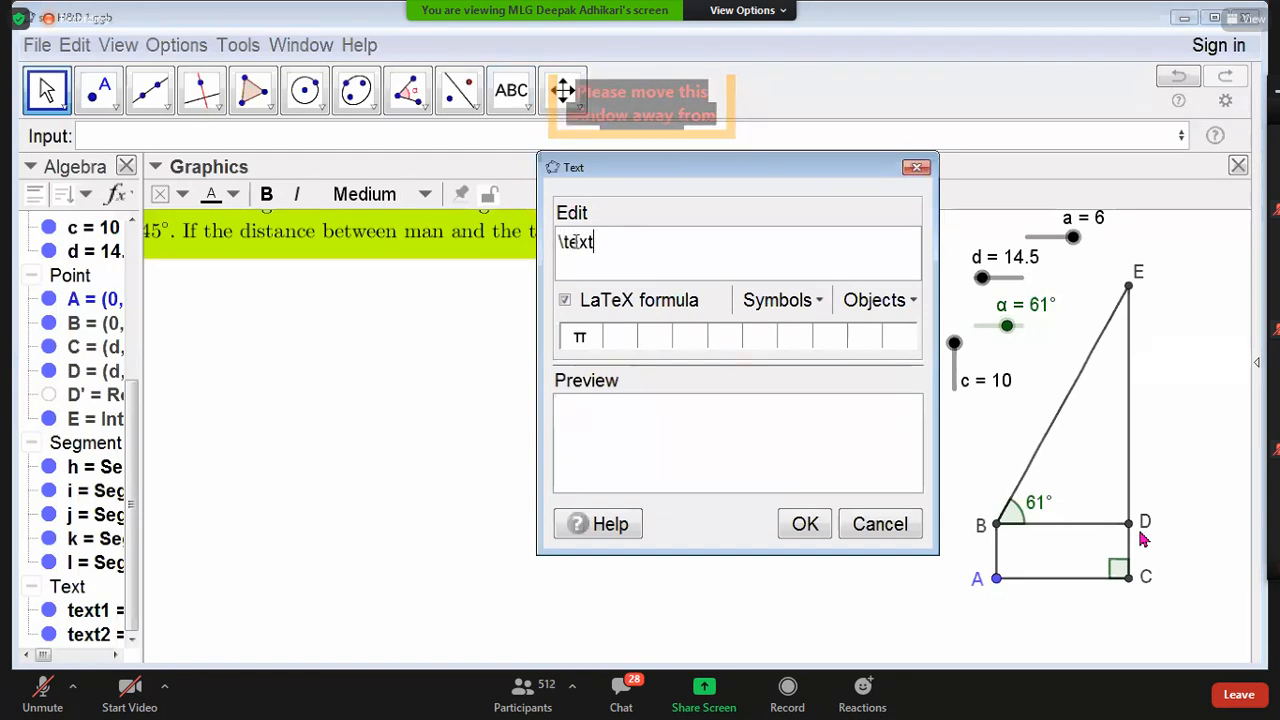
{"action": "type", "text": "{"}
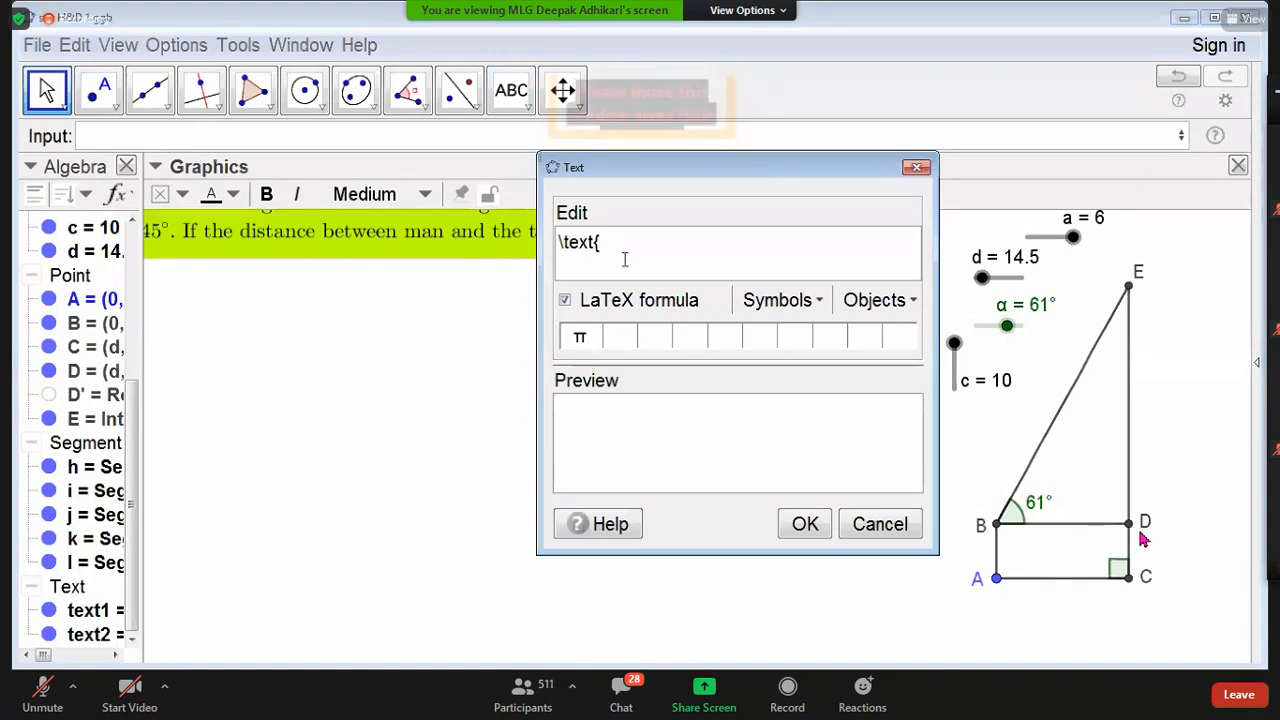
{"action": "type", "text": "Solu"}
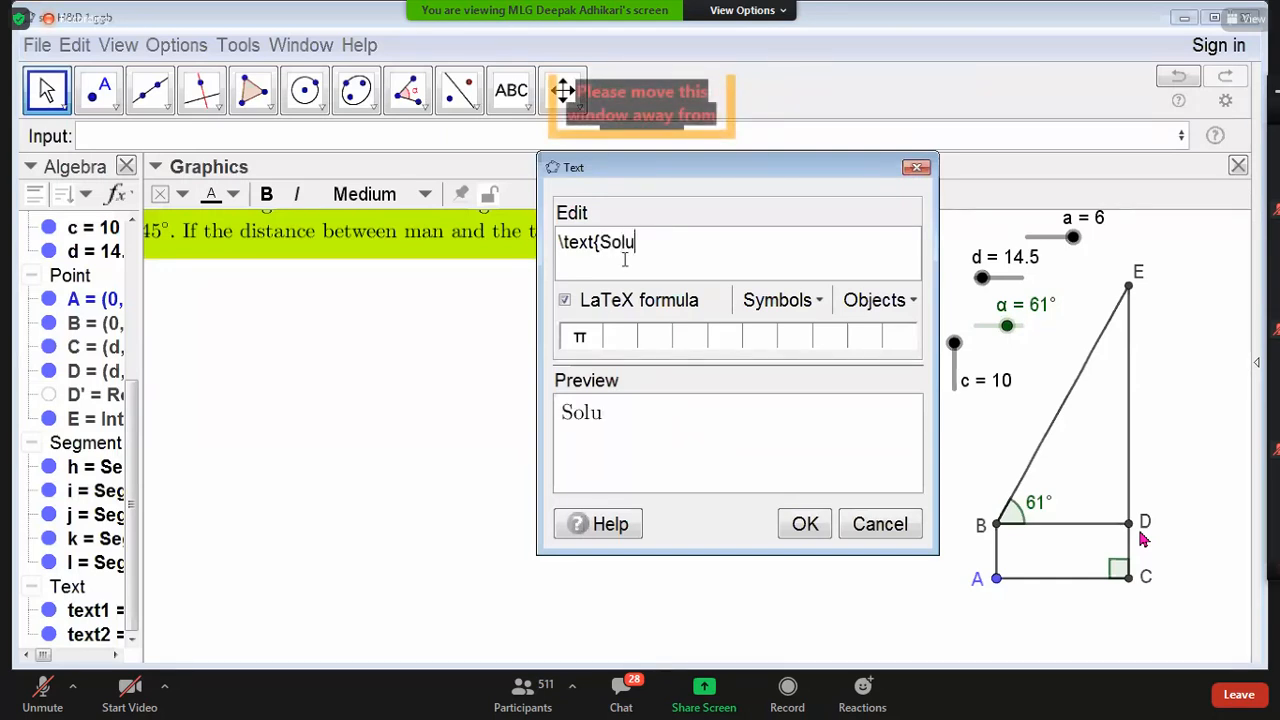
{"action": "type", "text": "tion"}
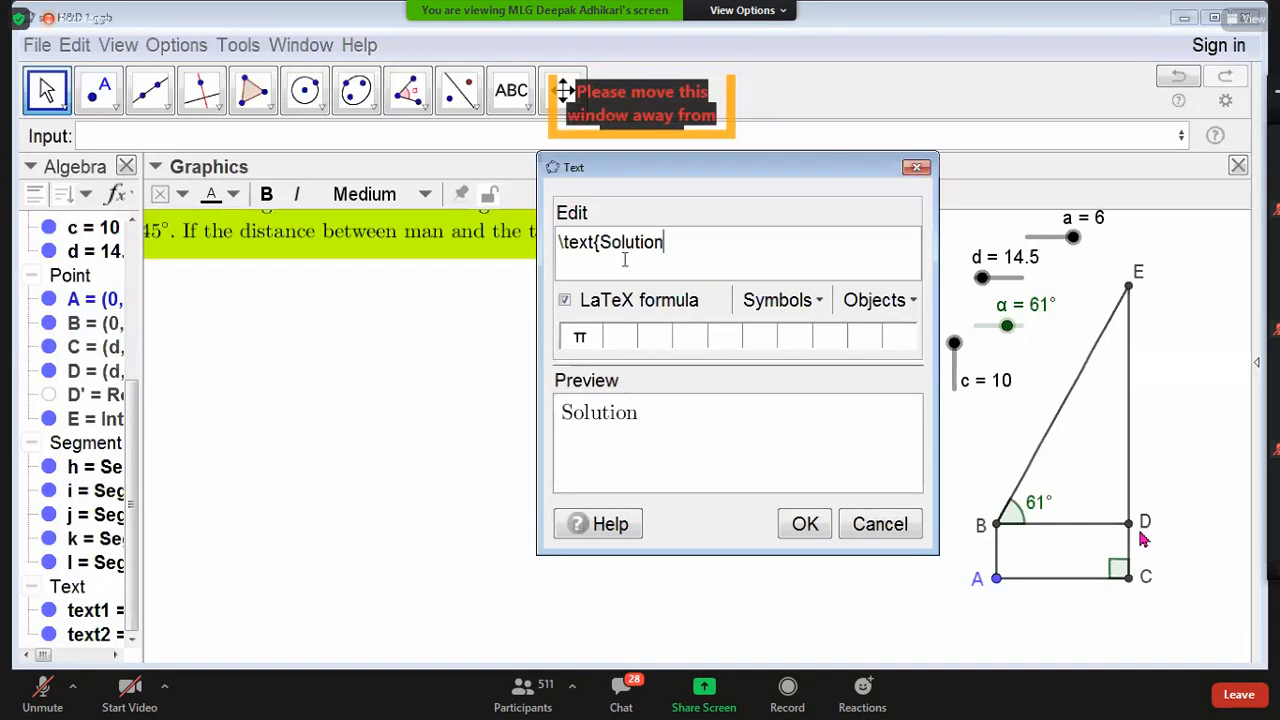
Step: Continue the text with ":In the figure AB is", keeping a space between "AB" and "is"
{"action": "type", "text": ":In"}
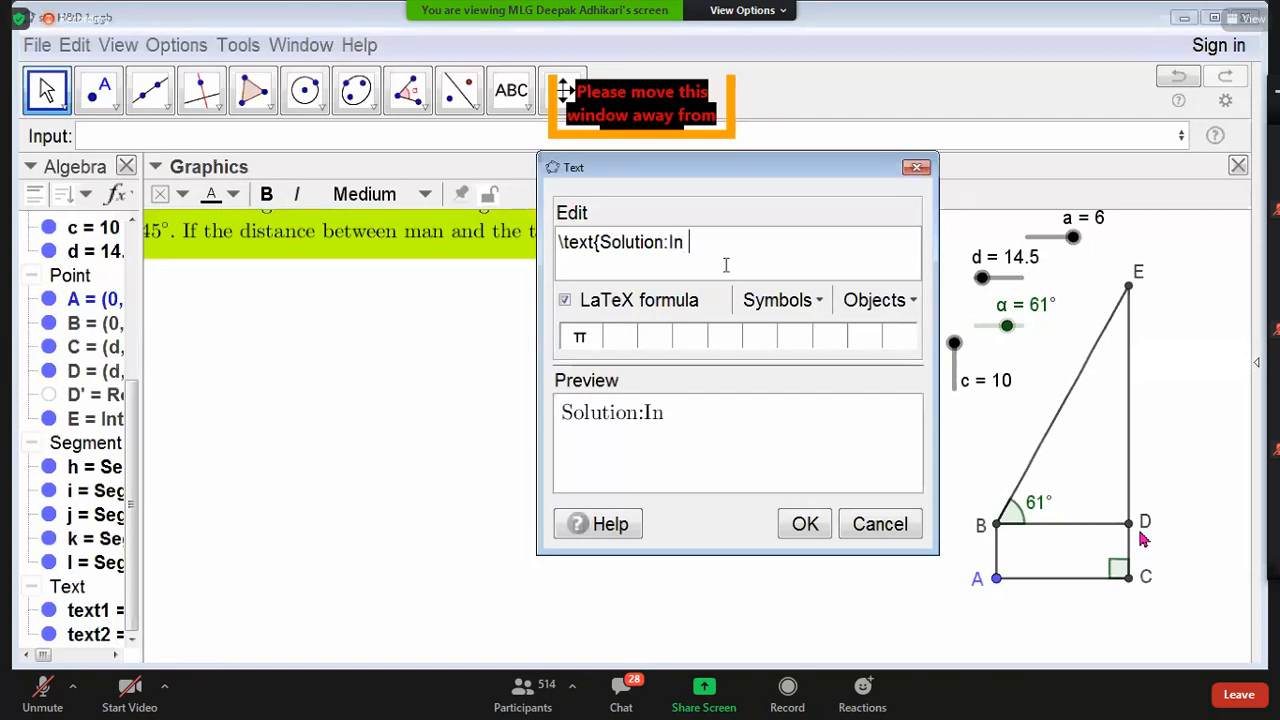
{"action": "type", "text": "the "}
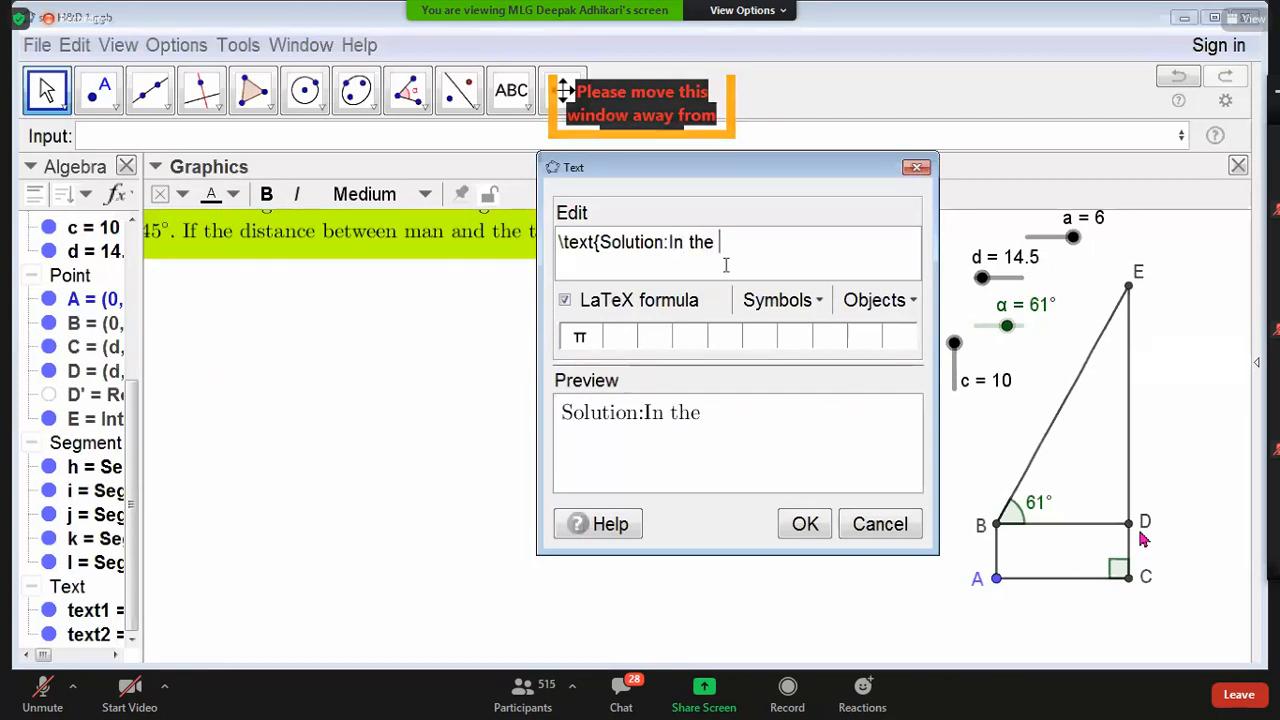
{"action": "type", "text": "figure"}
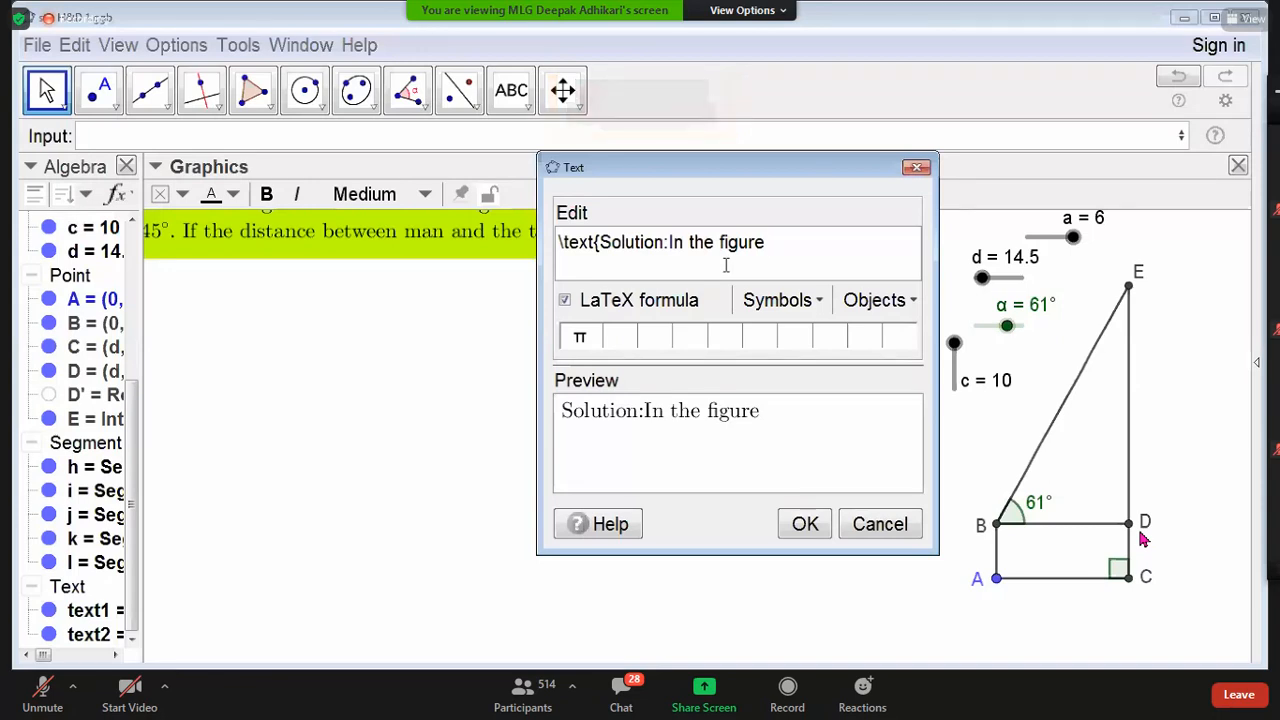
{"action": "type", "text": " ABis"}
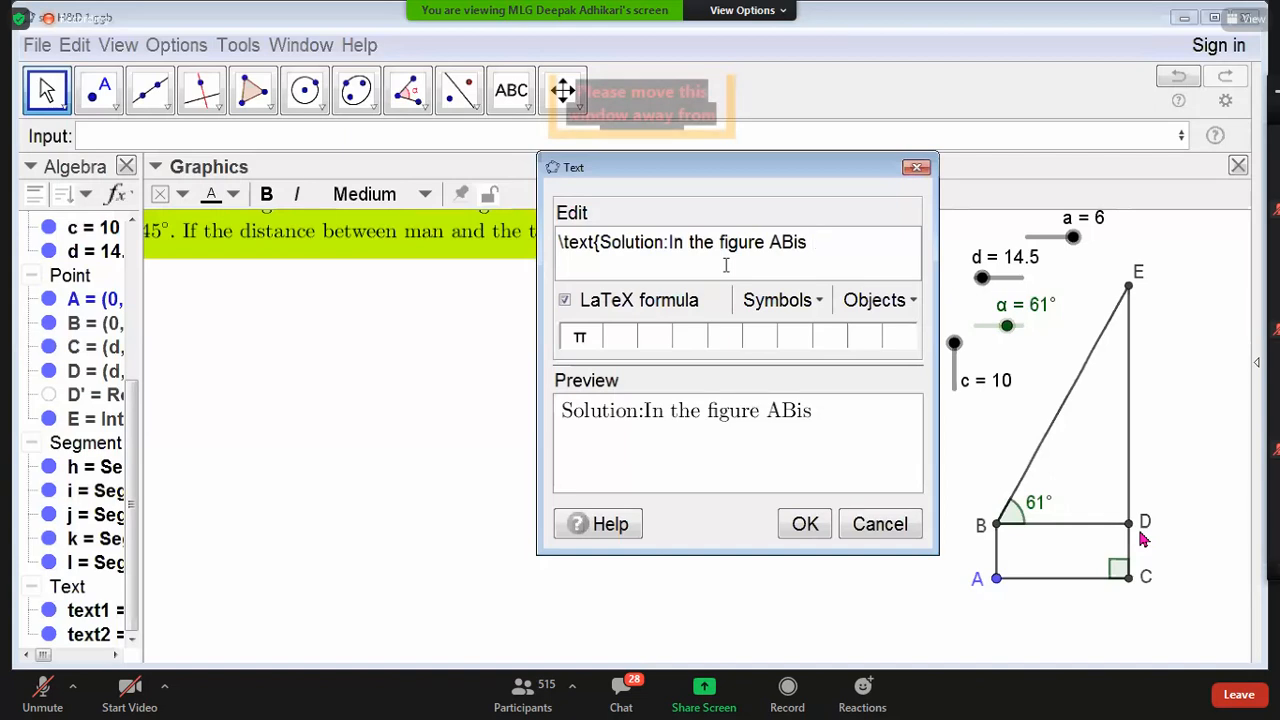
{"action": "left_click", "coordinate": [795, 243]}
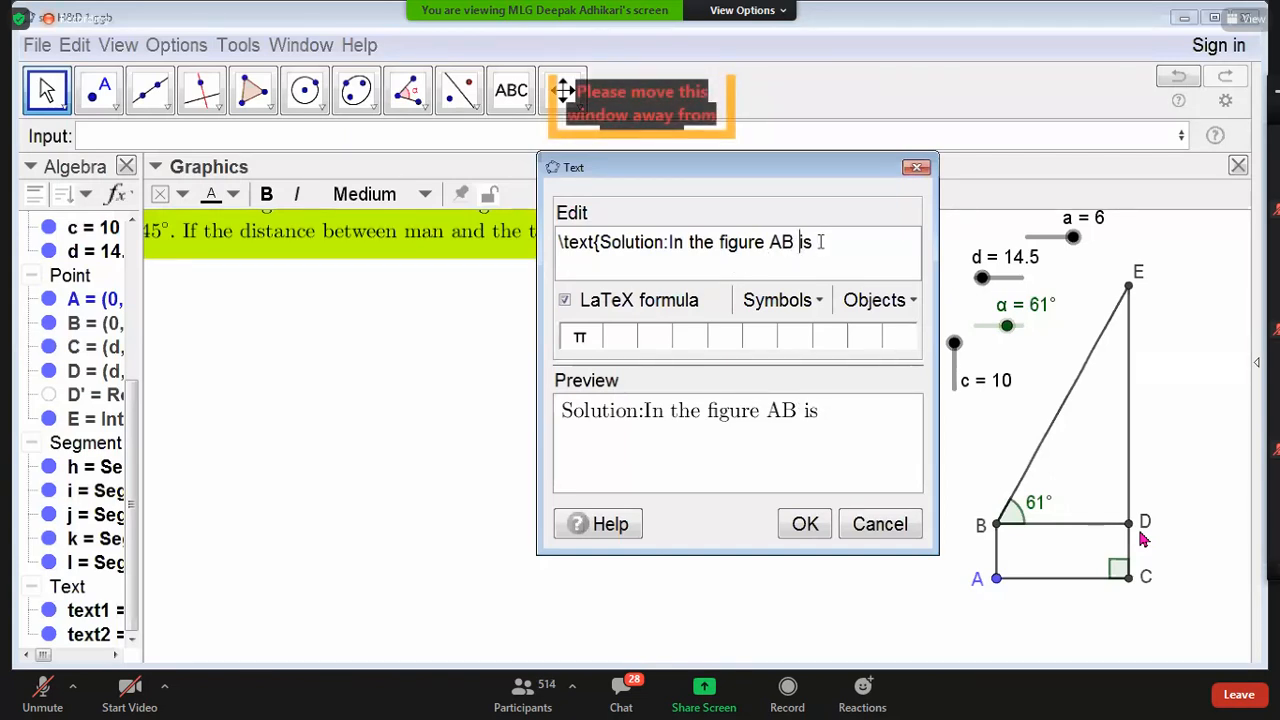
Step: Extend the sentence with "the height of man," and widen the Text dialog, placing it clear of the triangle figure
{"action": "left_click", "coordinate": [820, 242]}
{"action": "type", "text": "the"}
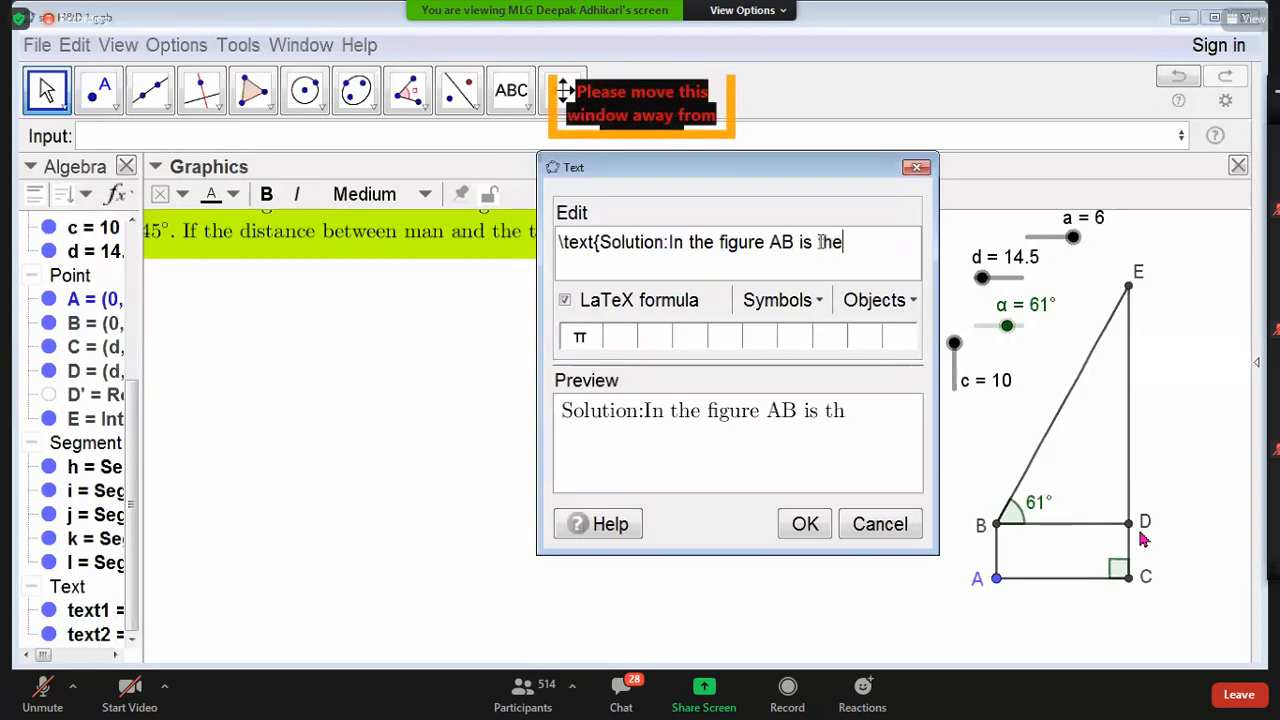
{"action": "type", "text": " hr"}
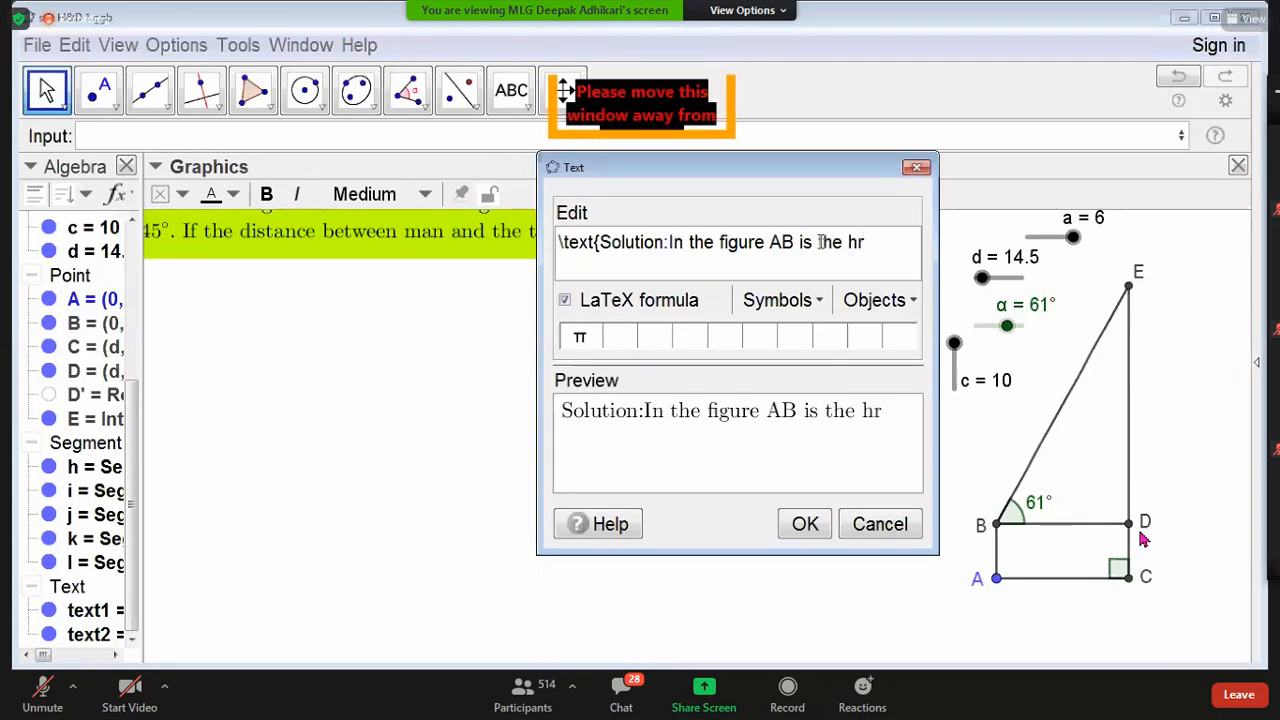
{"action": "key", "text": "BackSpace"}
{"action": "type", "text": "eight of"}
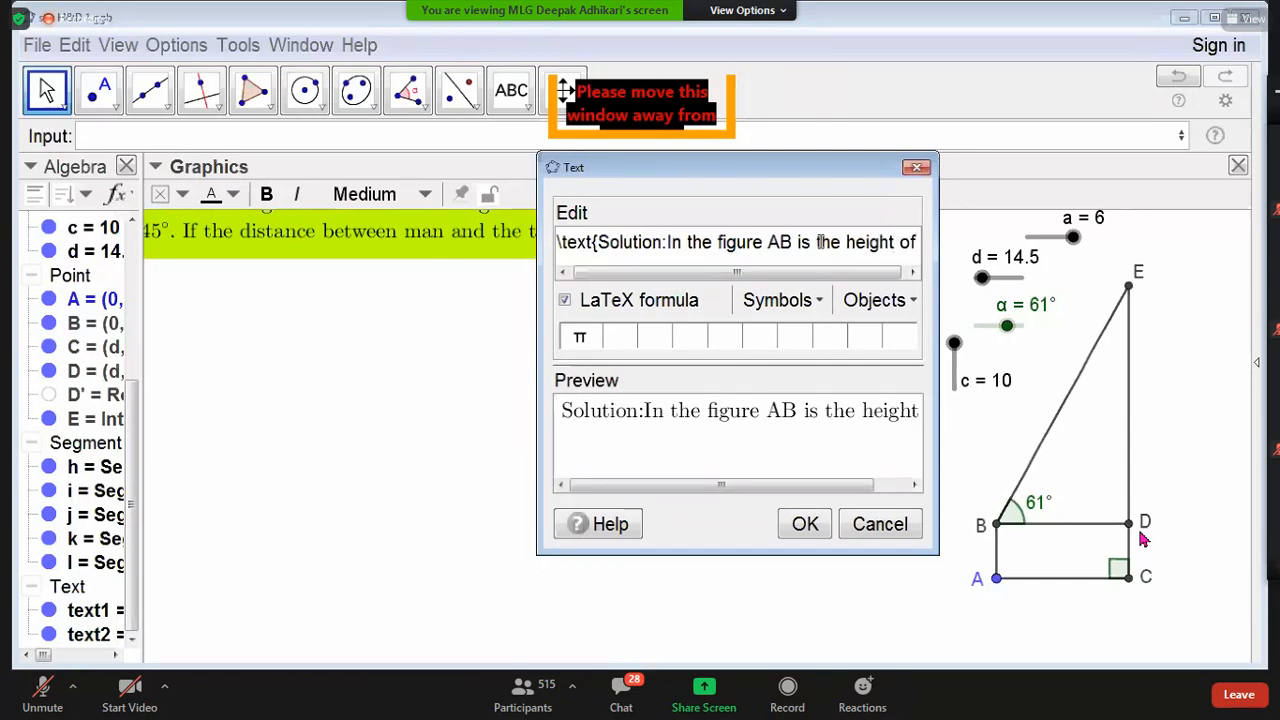
{"action": "type", "text": " man"}
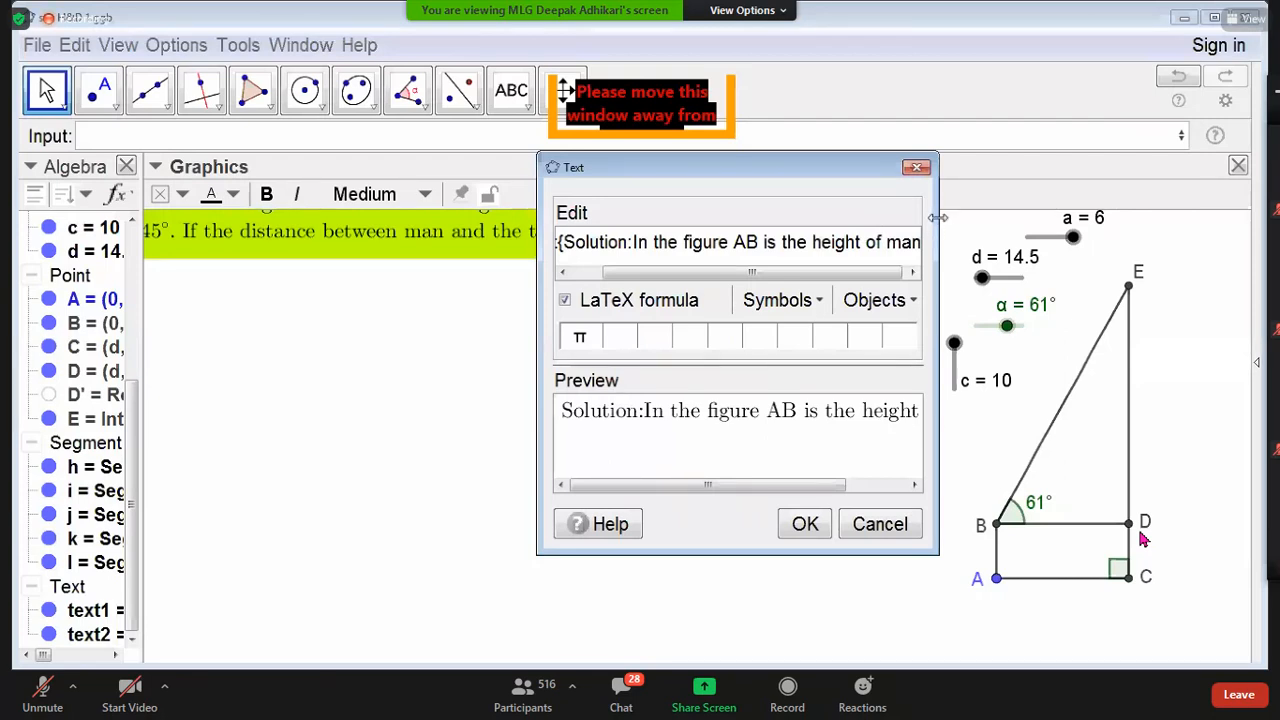
{"action": "left_click_drag", "start_coordinate": [938, 174], "coordinate": [1188, 174]}
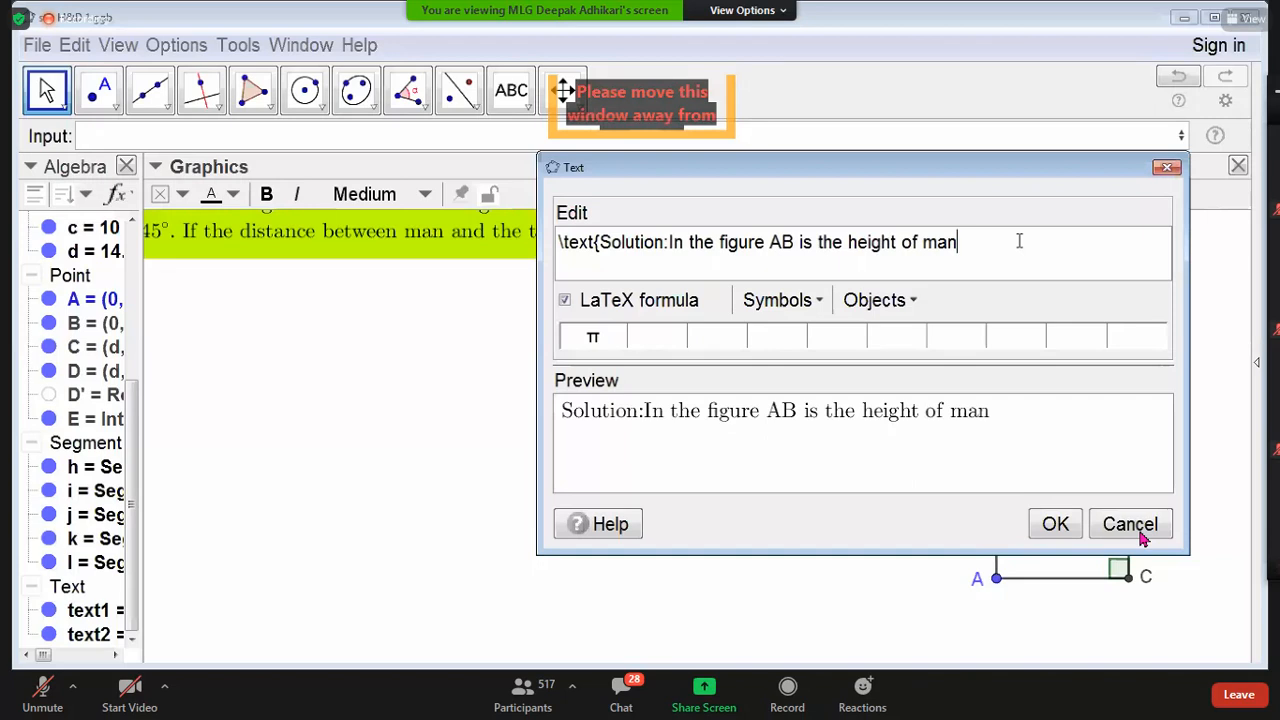
{"action": "type", "text": ","}
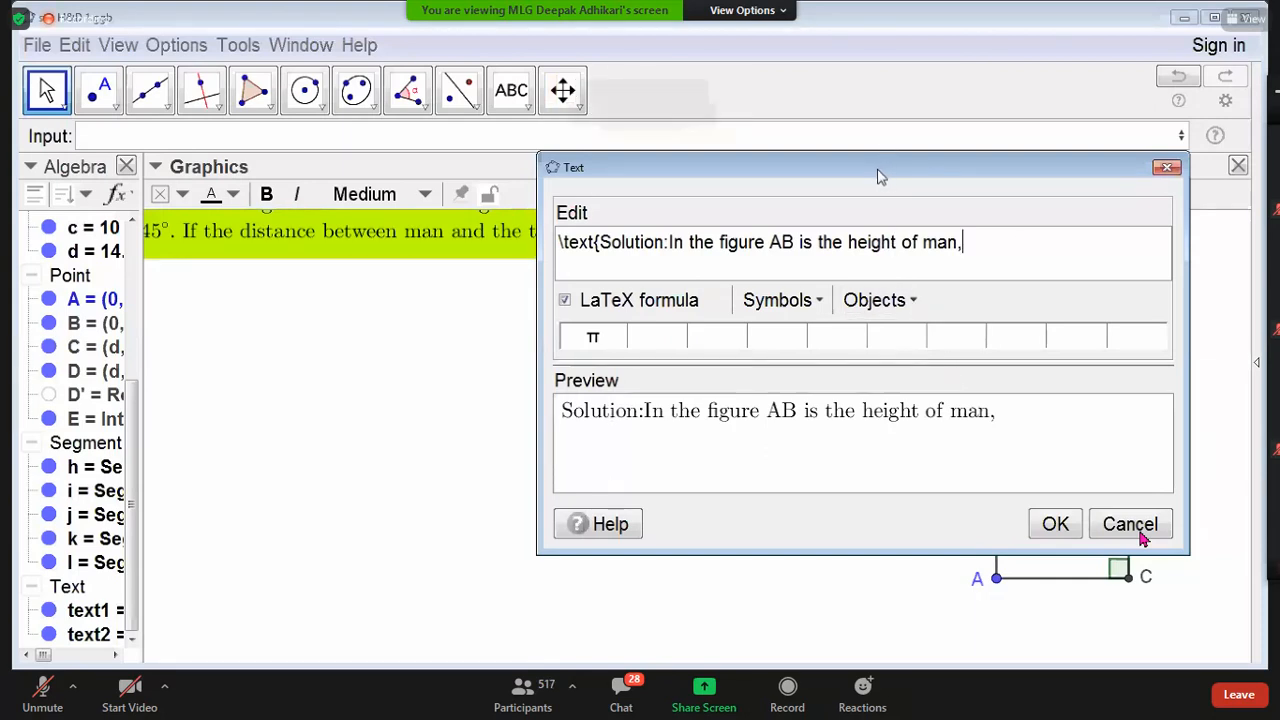
{"action": "left_click_drag", "start_coordinate": [880, 176], "coordinate": [596, 164]}
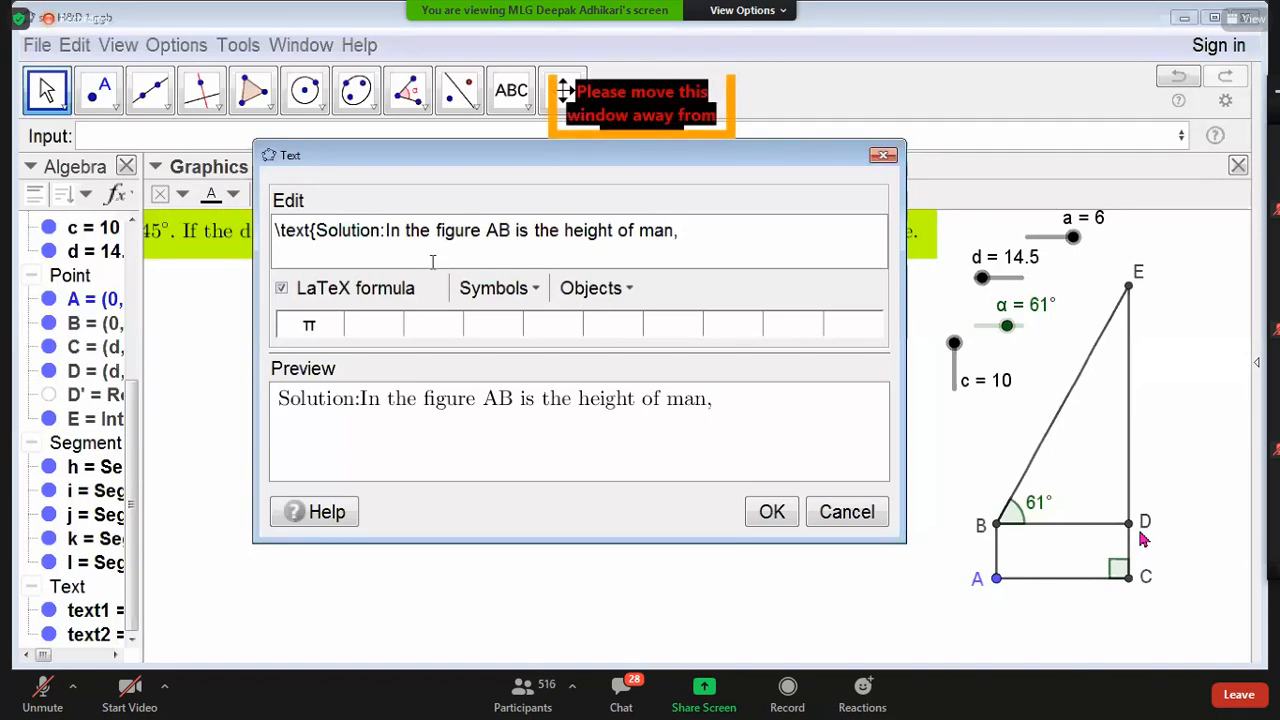
Step: Remove the opening "\text{" from the start of the solution text
{"action": "left_click", "coordinate": [316, 230]}
{"action": "key", "text": "BackSpace"}
{"action": "key", "text": "BackSpace"}
{"action": "key", "text": "BackSpace"}
{"action": "key", "text": "BackSpace"}
{"action": "key", "text": "BackSpace"}
{"action": "key", "text": "BackSpace"}
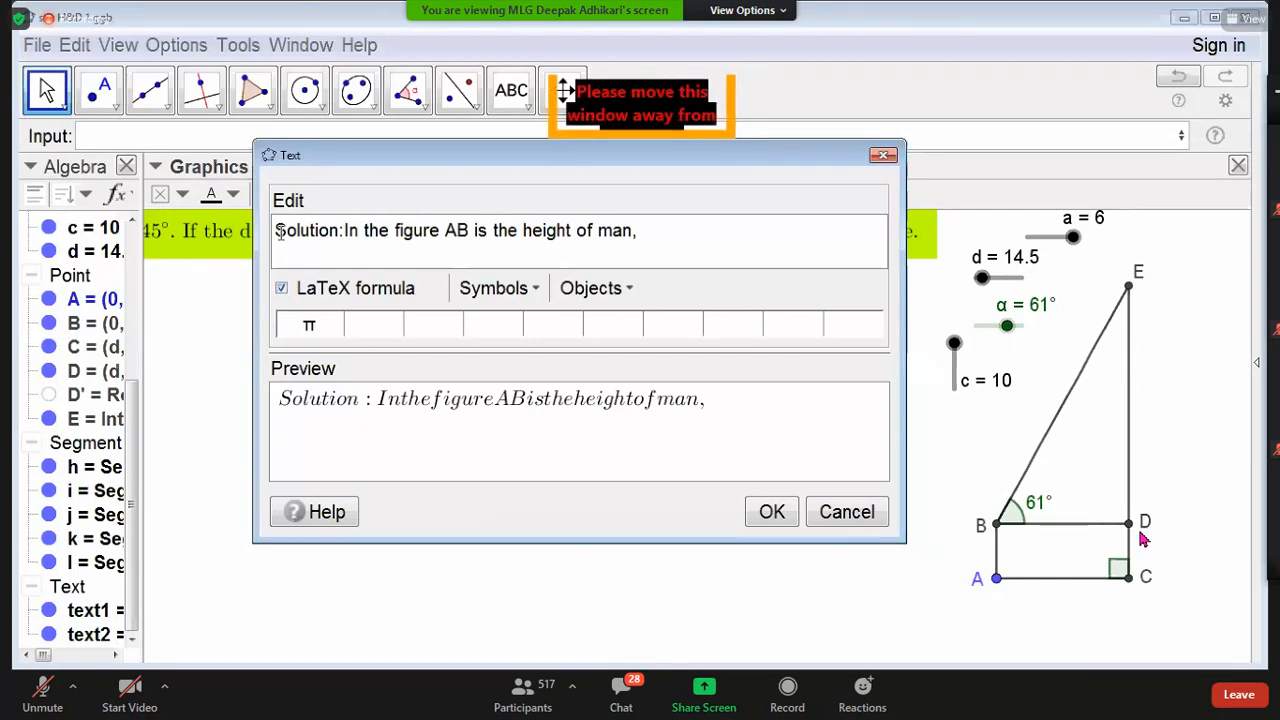
Step: Insert LaTeX backslash spaces after the words "In", "the", "figure", "AB" and "is" in the solution text
{"action": "type", "text": "\\"}
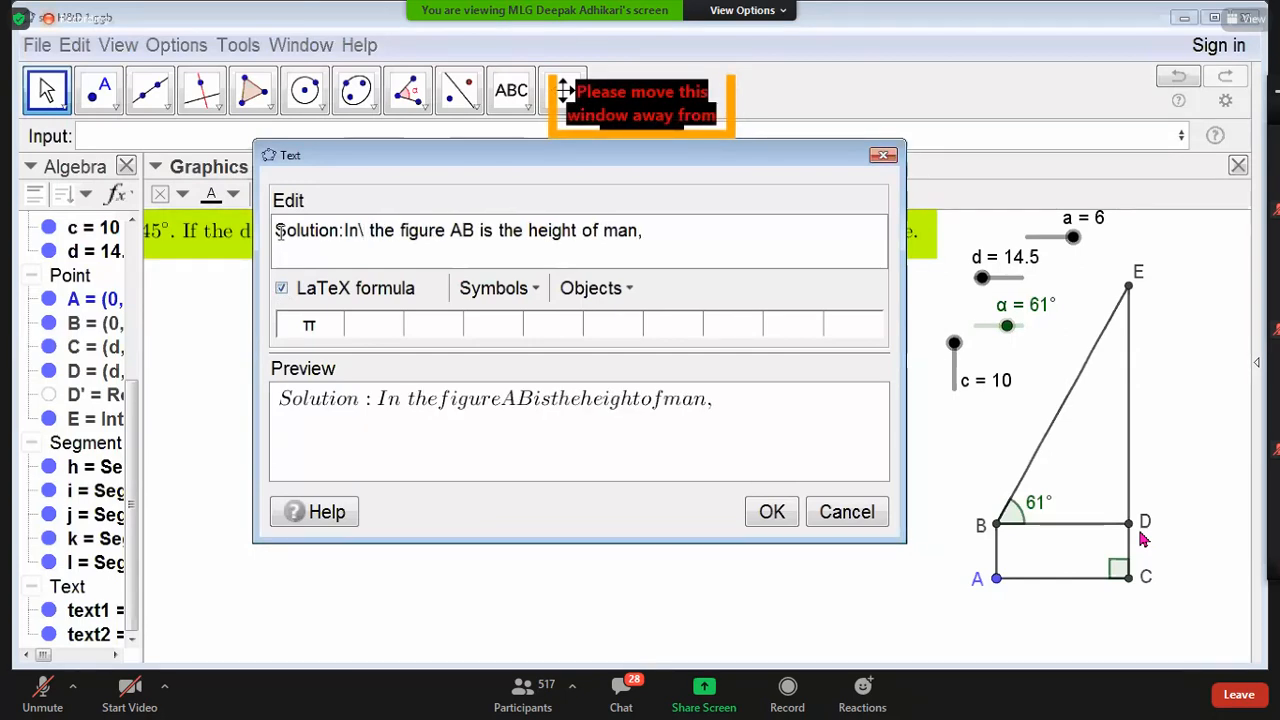
{"action": "left_click", "coordinate": [396, 230]}
{"action": "type", "text": "\\"}
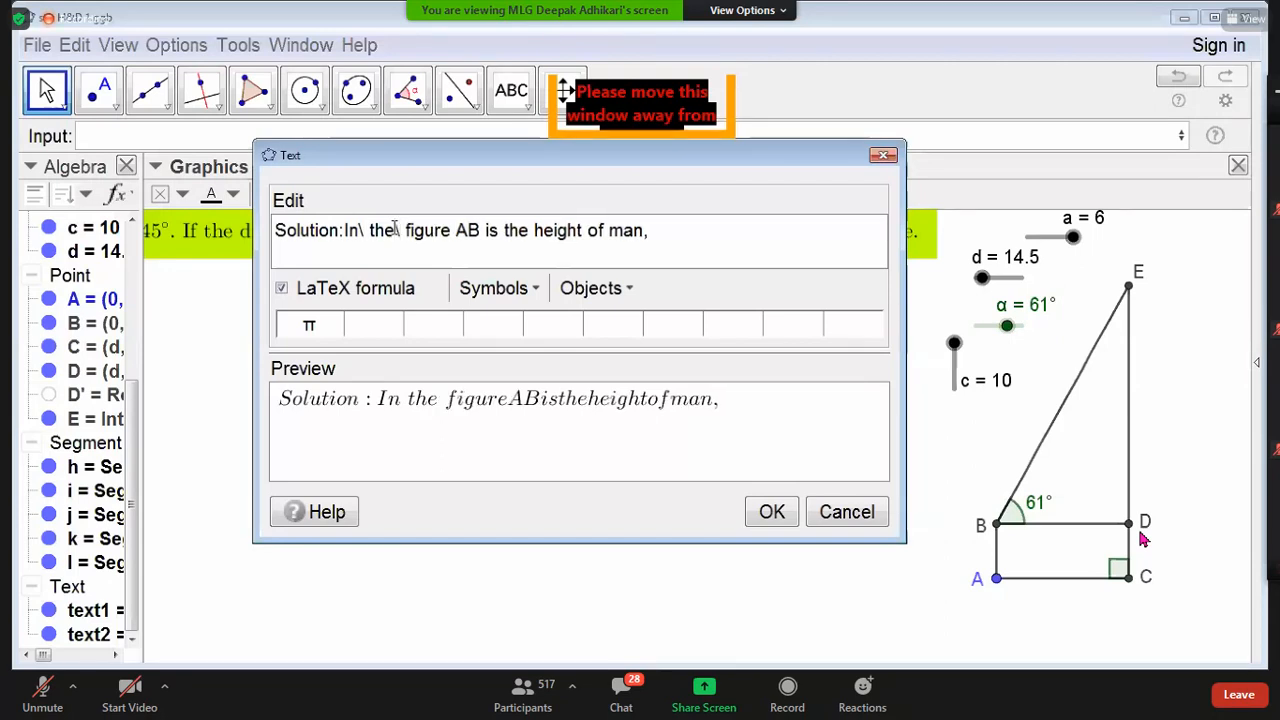
{"action": "left_click", "coordinate": [452, 230]}
{"action": "type", "text": "\\"}
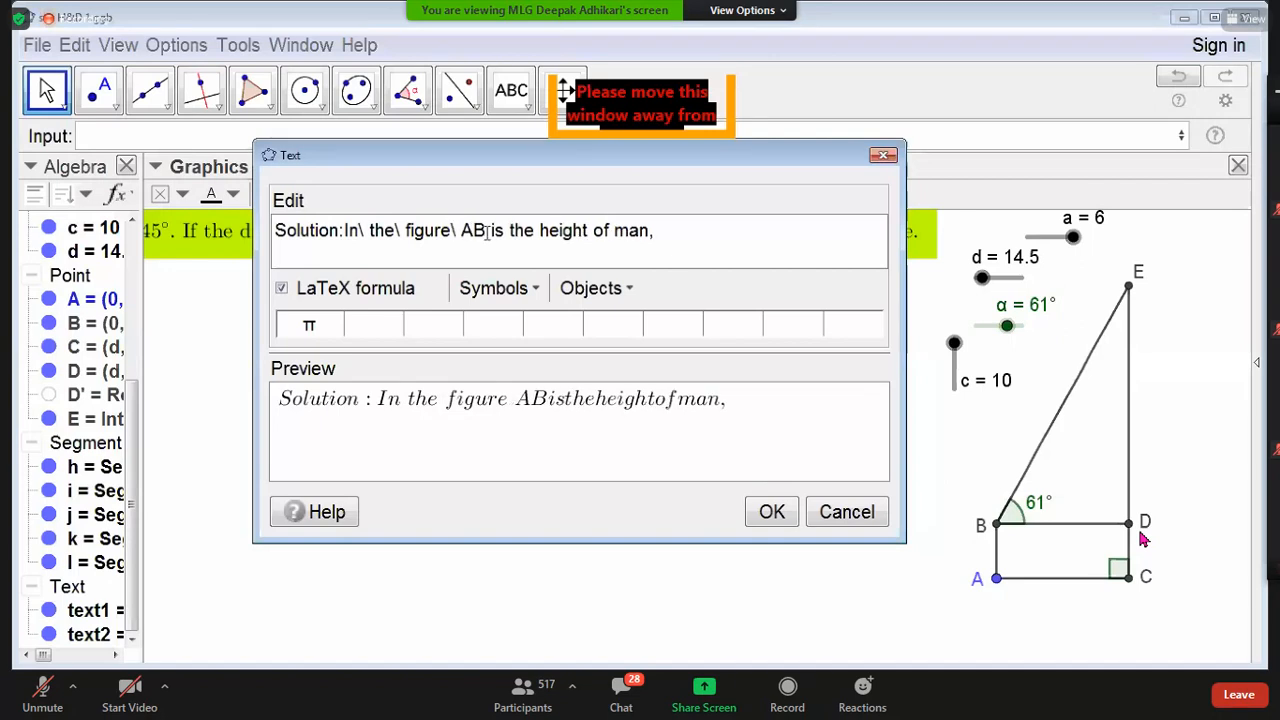
{"action": "left_click", "coordinate": [488, 231]}
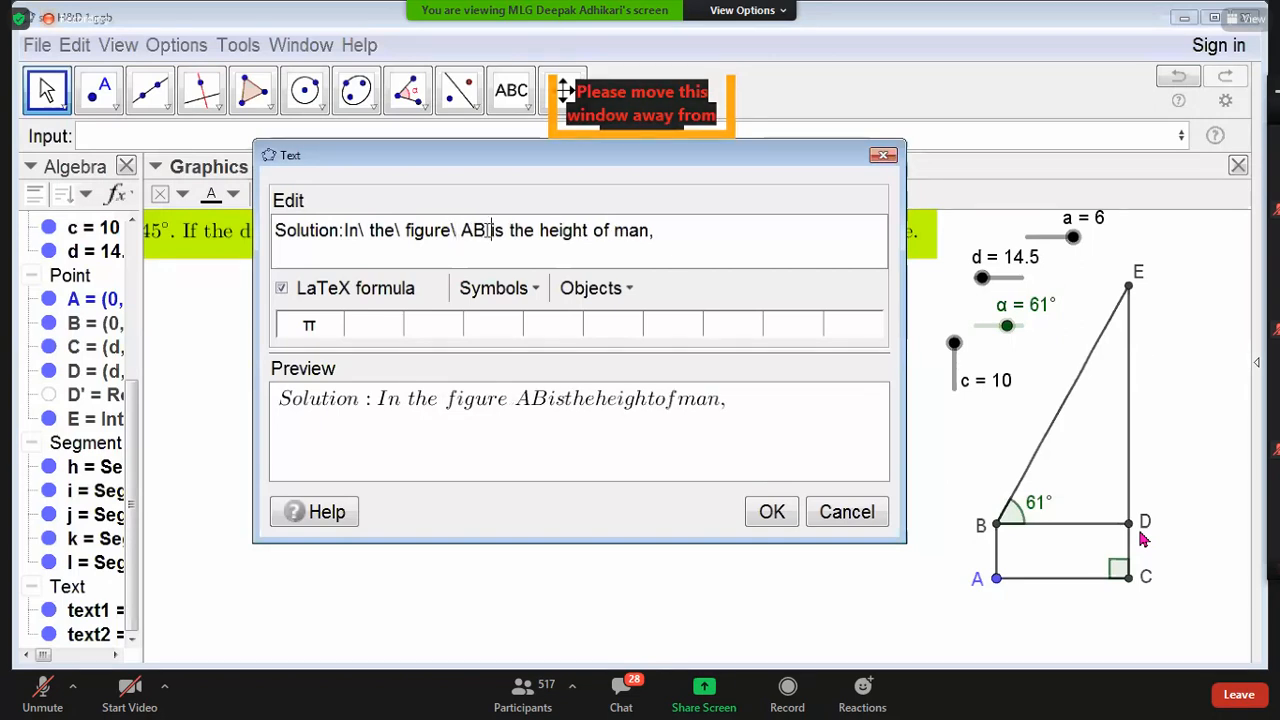
{"action": "type", "text": "\\"}
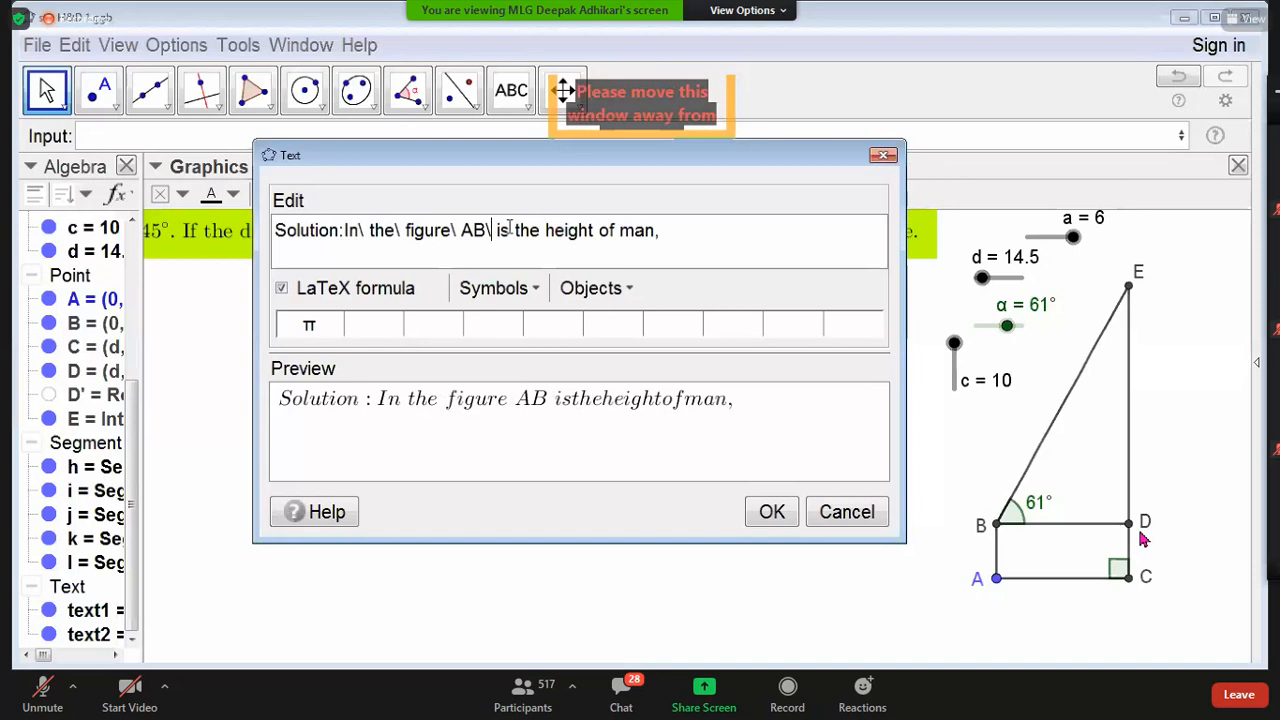
{"action": "left_click", "coordinate": [512, 230]}
{"action": "type", "text": "\\"}
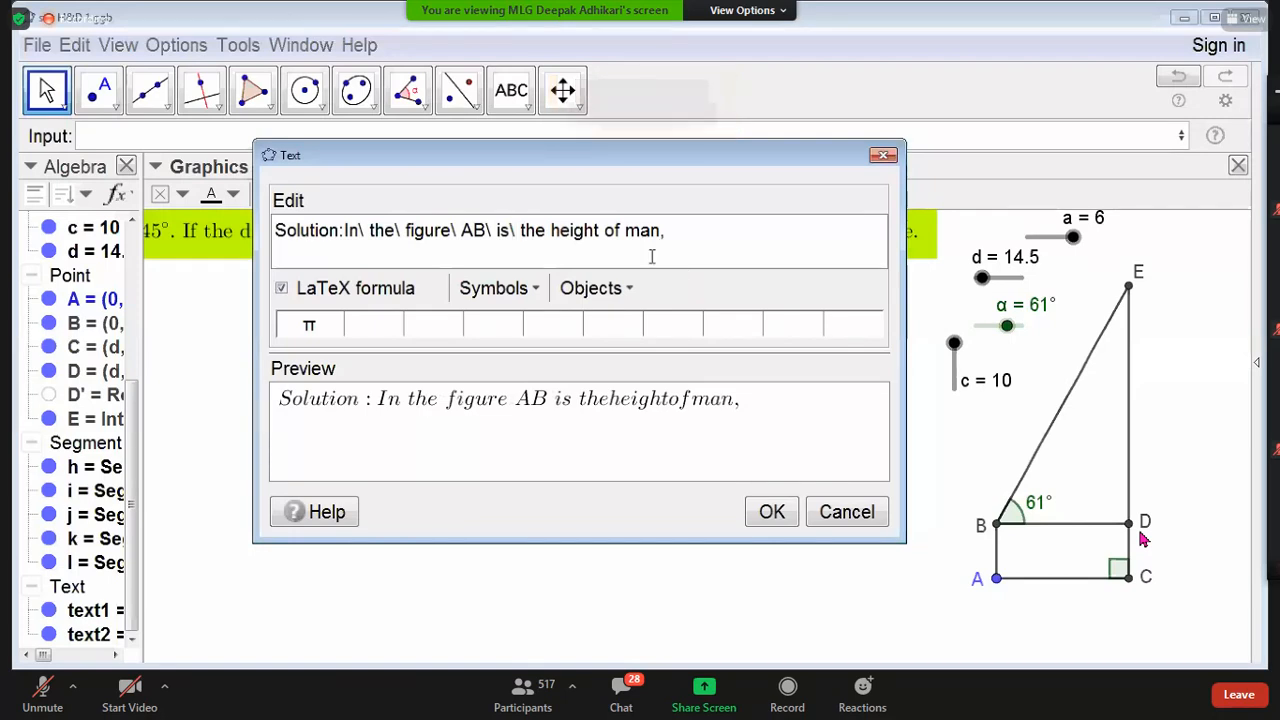
{"action": "left_click", "coordinate": [603, 230]}
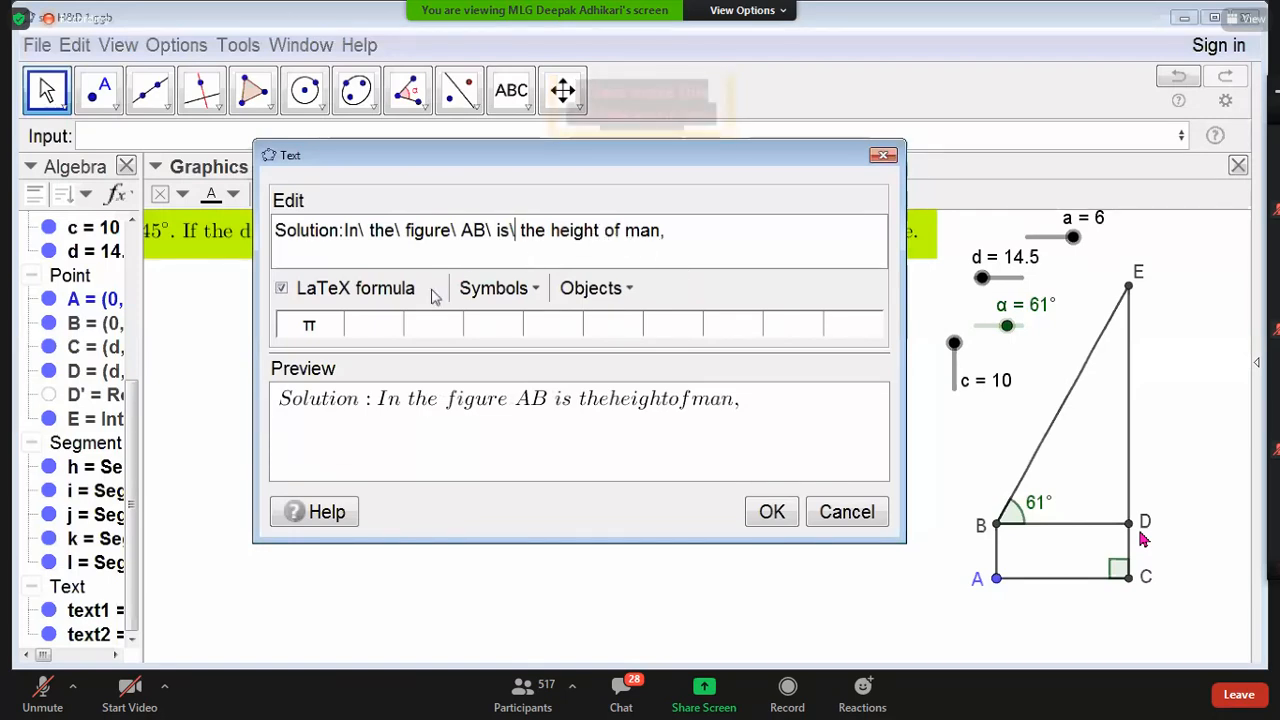
Step: Switch LaTeX formula rendering off and on again to compare the previews of the solution text
{"action": "left_click", "coordinate": [283, 289]}
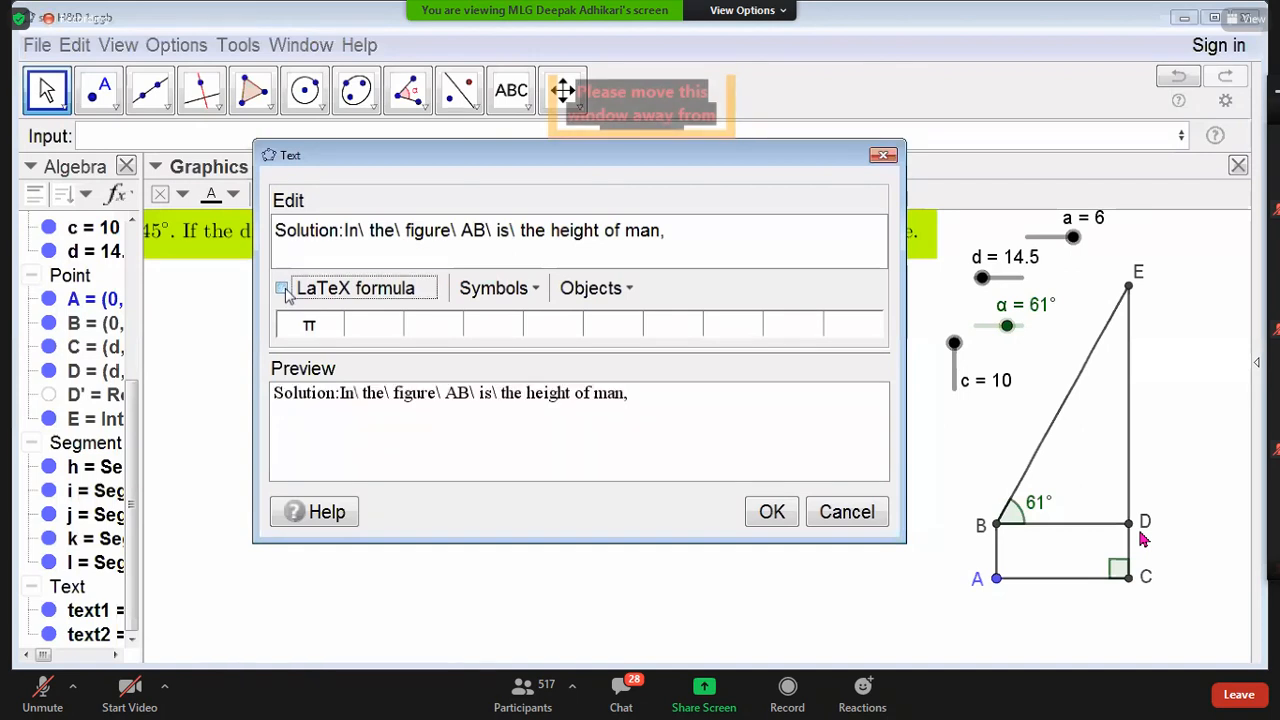
{"action": "left_click", "coordinate": [401, 230]}
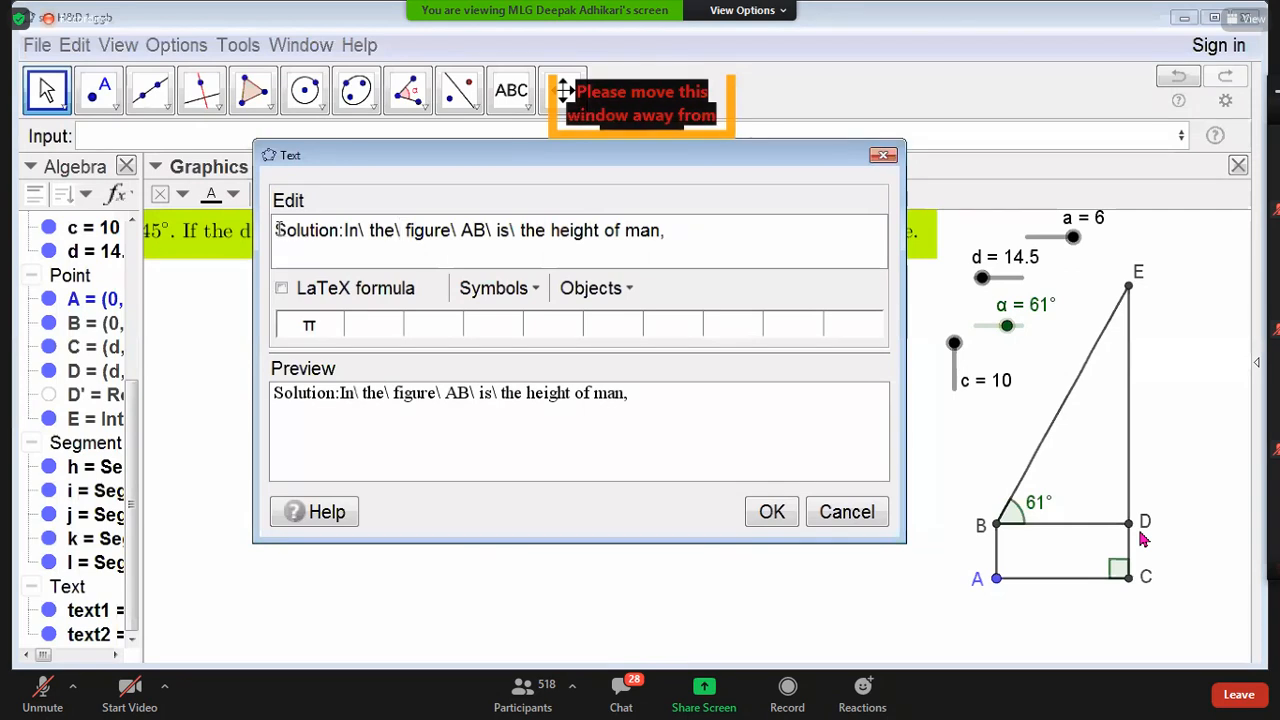
{"action": "left_click", "coordinate": [283, 289]}
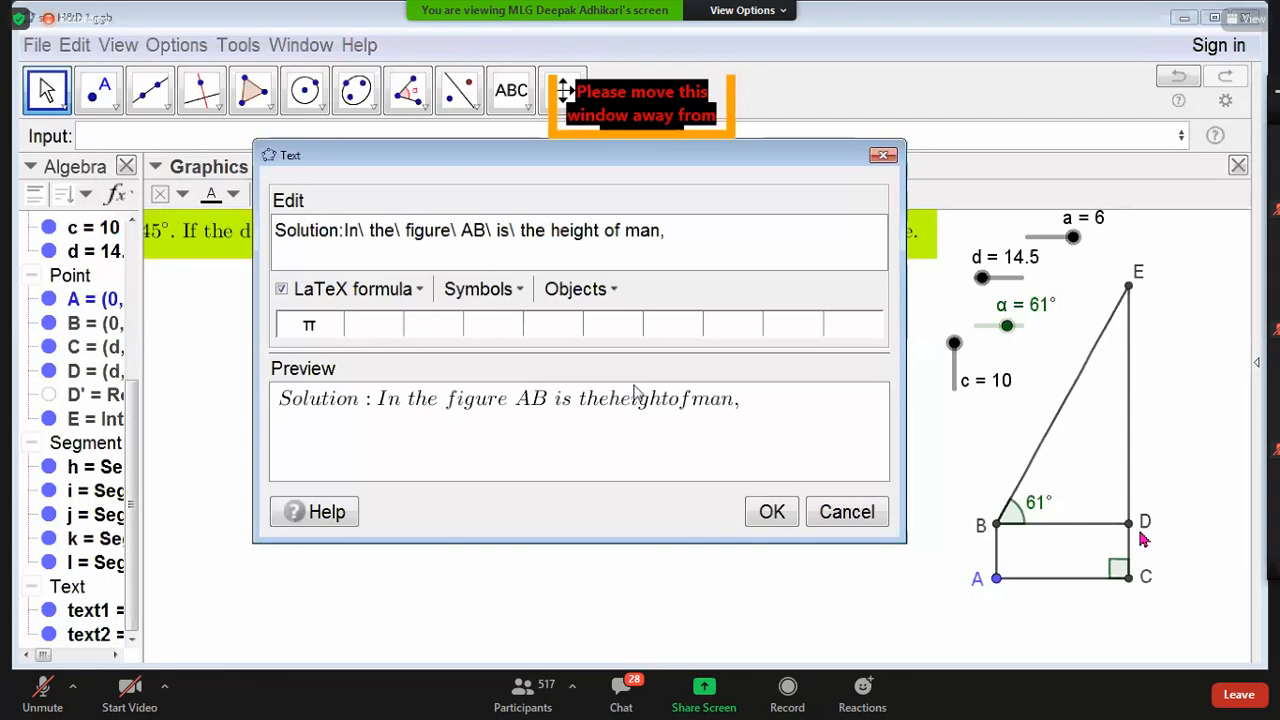
Step: Replace the LaTeX backslash spaces in the solution text with ordinary spaces between its words
{"action": "left_click", "coordinate": [520, 232]}
{"action": "key", "text": "BackSpace"}
{"action": "key", "text": "BackSpace"}
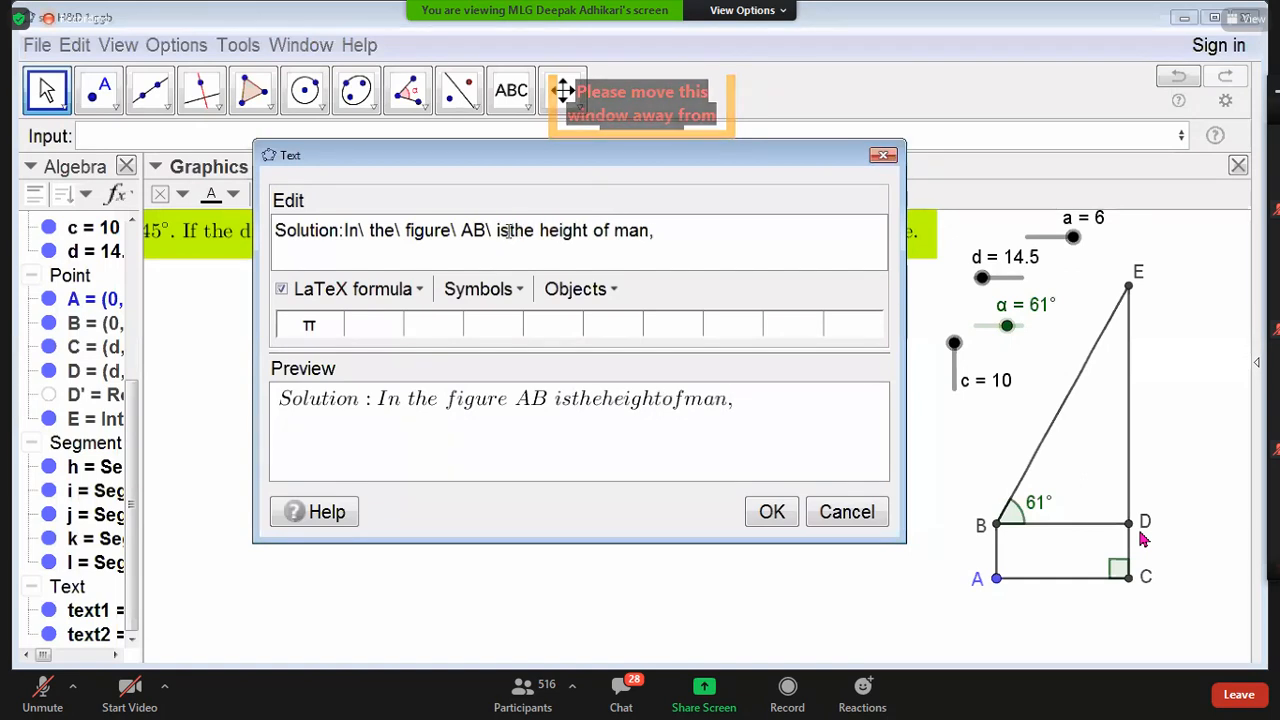
{"action": "left_click", "coordinate": [493, 230]}
{"action": "key", "text": "BackSpace"}
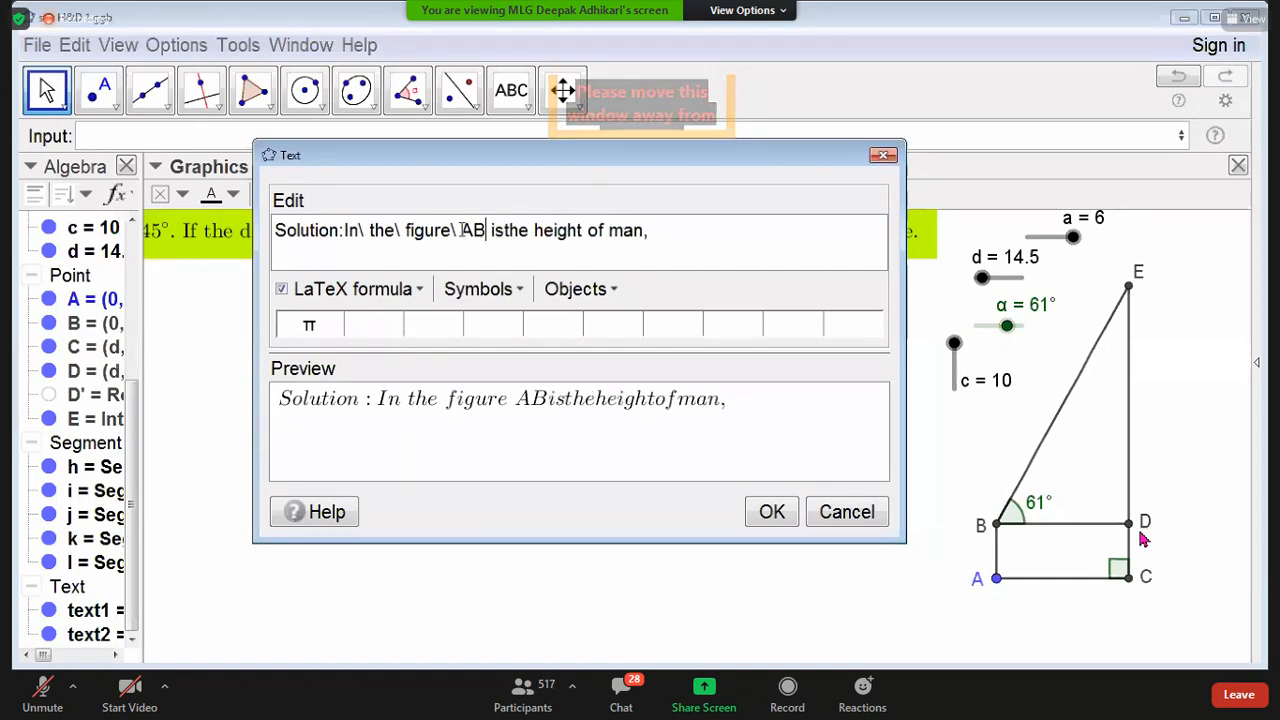
{"action": "left_click", "coordinate": [462, 230]}
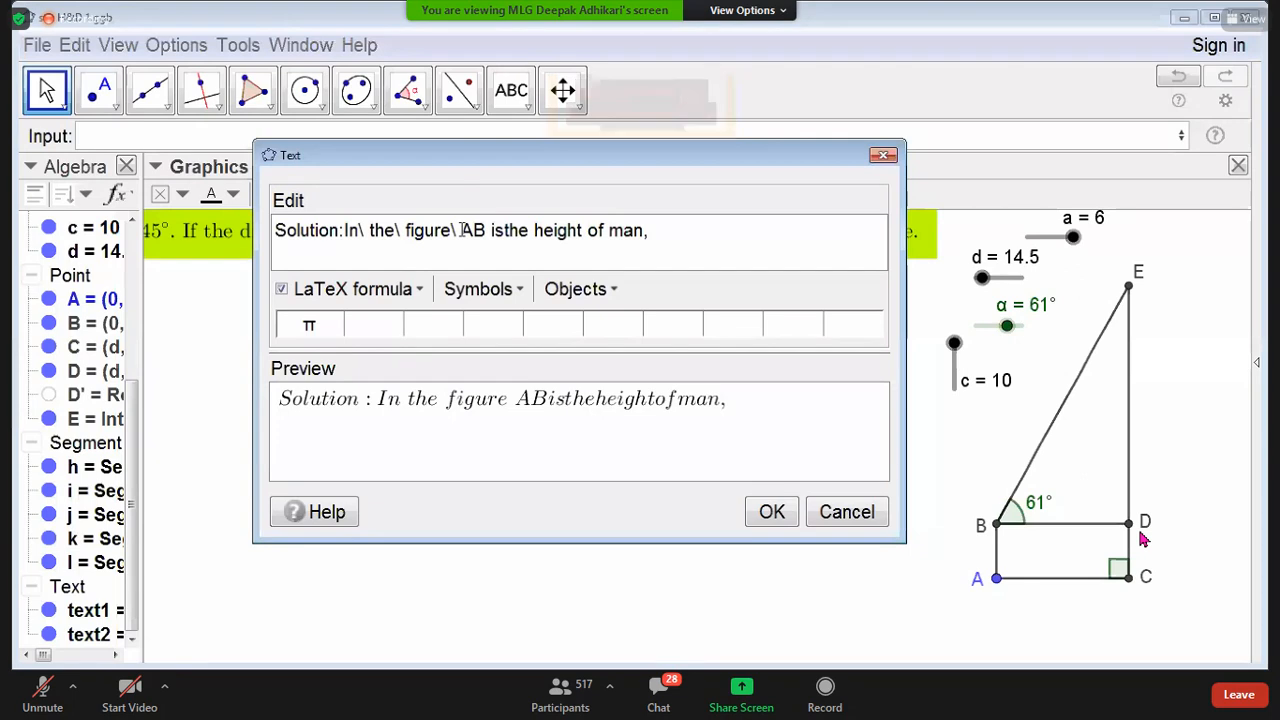
{"action": "key", "text": "BackSpace"}
{"action": "key", "text": "BackSpace"}
{"action": "left_click", "coordinate": [405, 230]}
{"action": "key", "text": "BackSpace"}
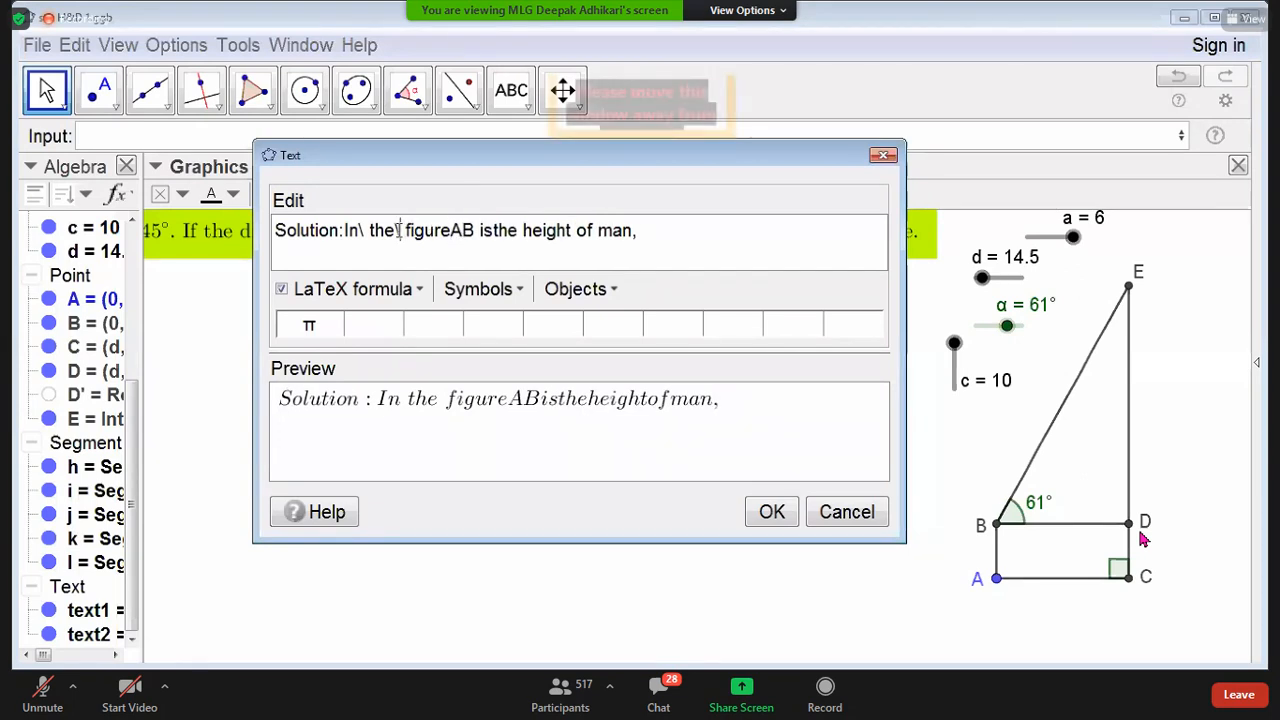
{"action": "key", "text": "BackSpace"}
{"action": "left_click", "coordinate": [366, 230]}
{"action": "key", "text": "BackSpace"}
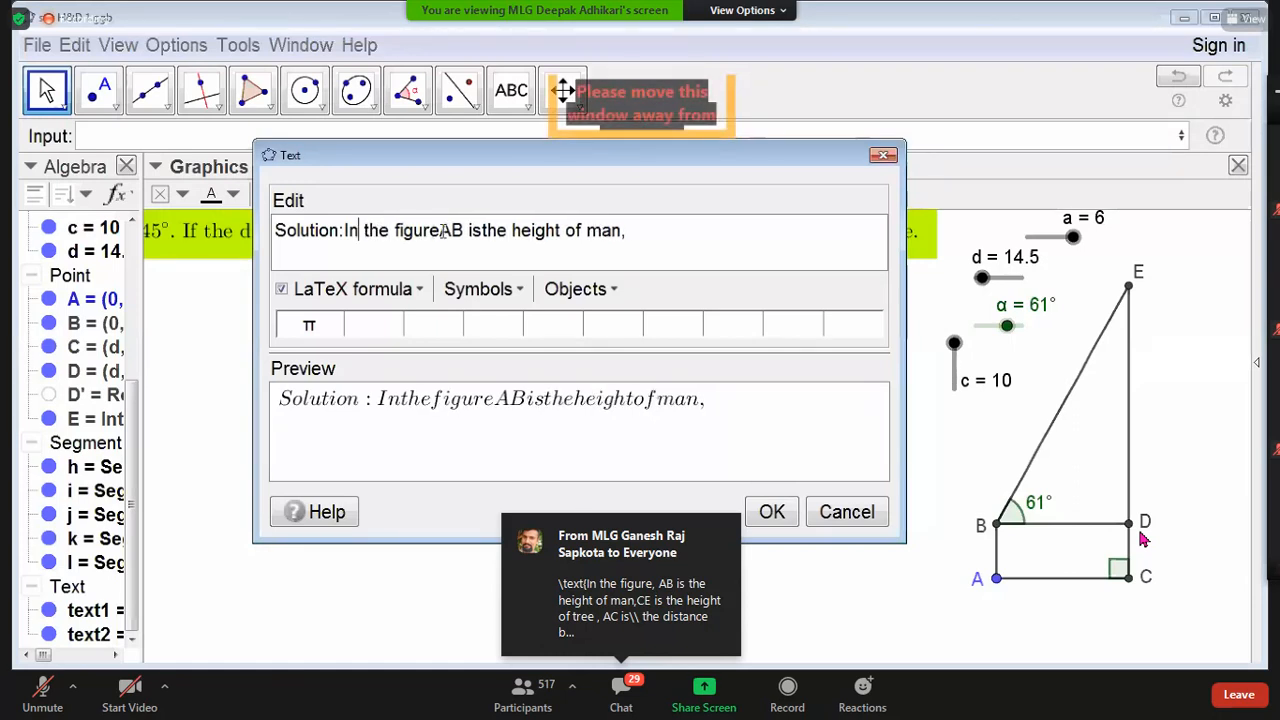
{"action": "left_click", "coordinate": [443, 230]}
{"action": "left_click", "coordinate": [487, 230]}
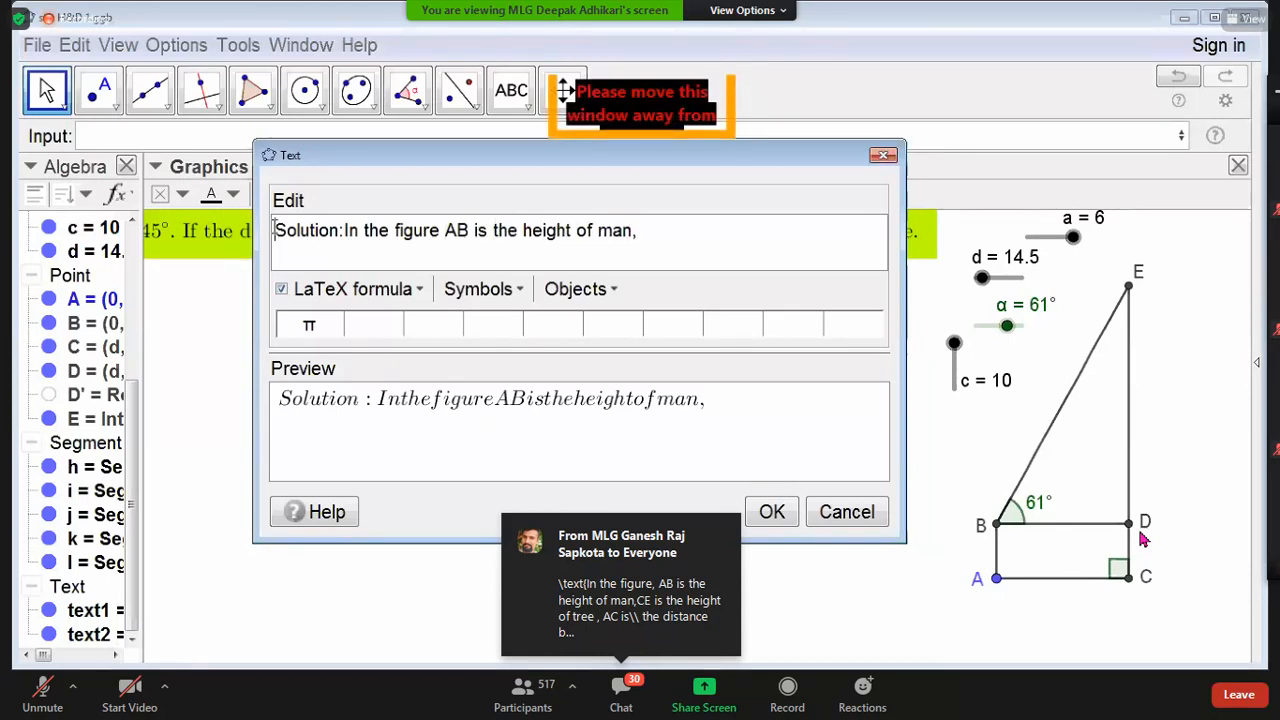
Step: Start the solution text with "\text{", append "CE is" after "man," and close the Text dialog without applying it
{"action": "left_click", "coordinate": [274, 229]}
{"action": "type", "text": "\\text"}
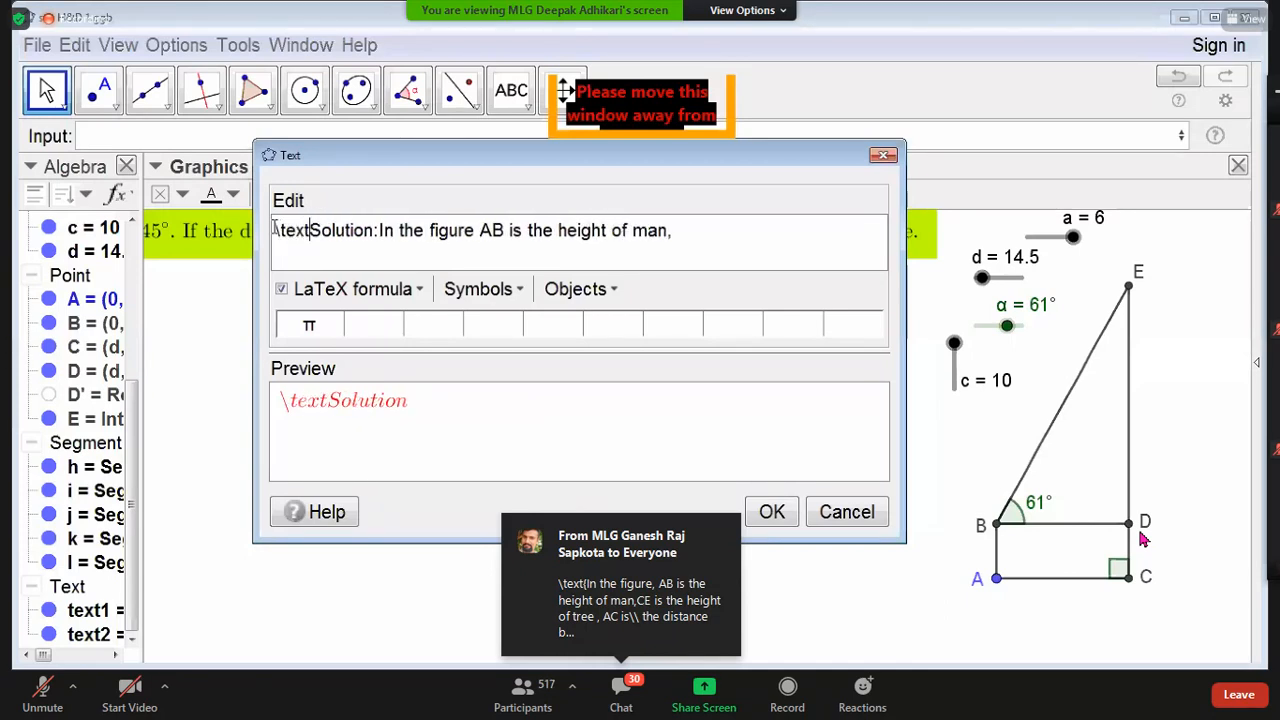
{"action": "type", "text": "{"}
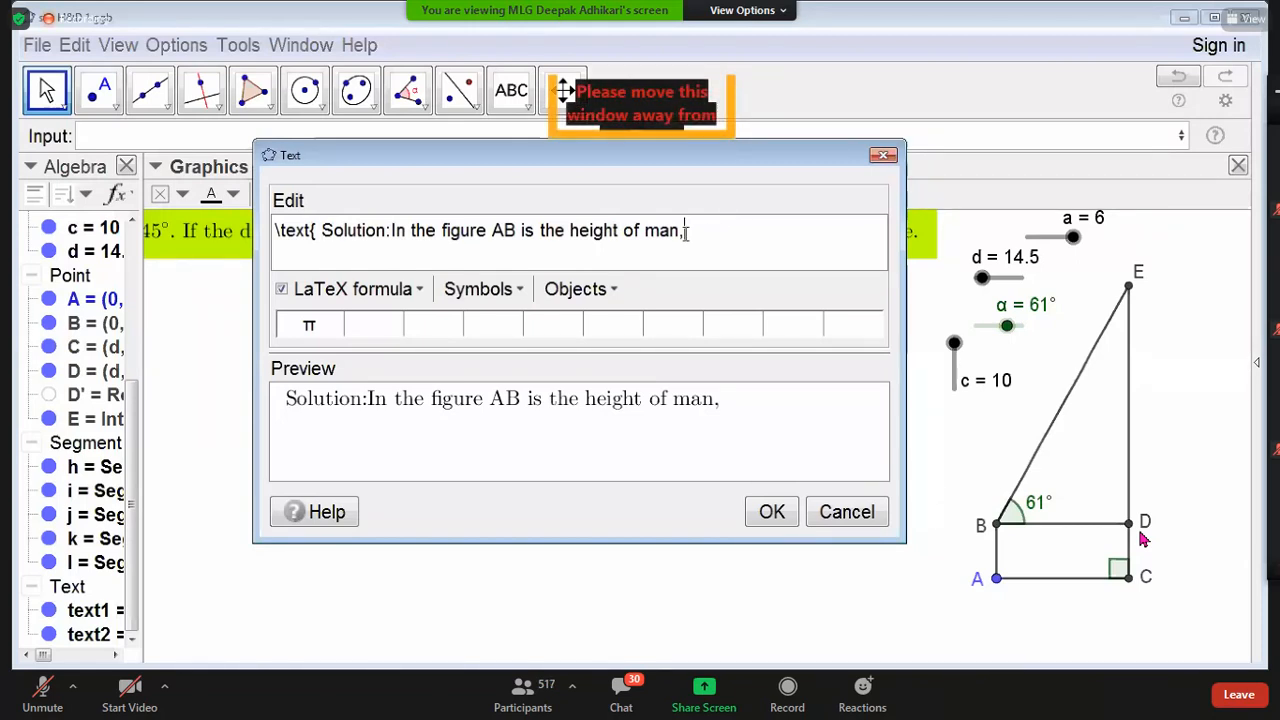
{"action": "type", "text": "CE "}
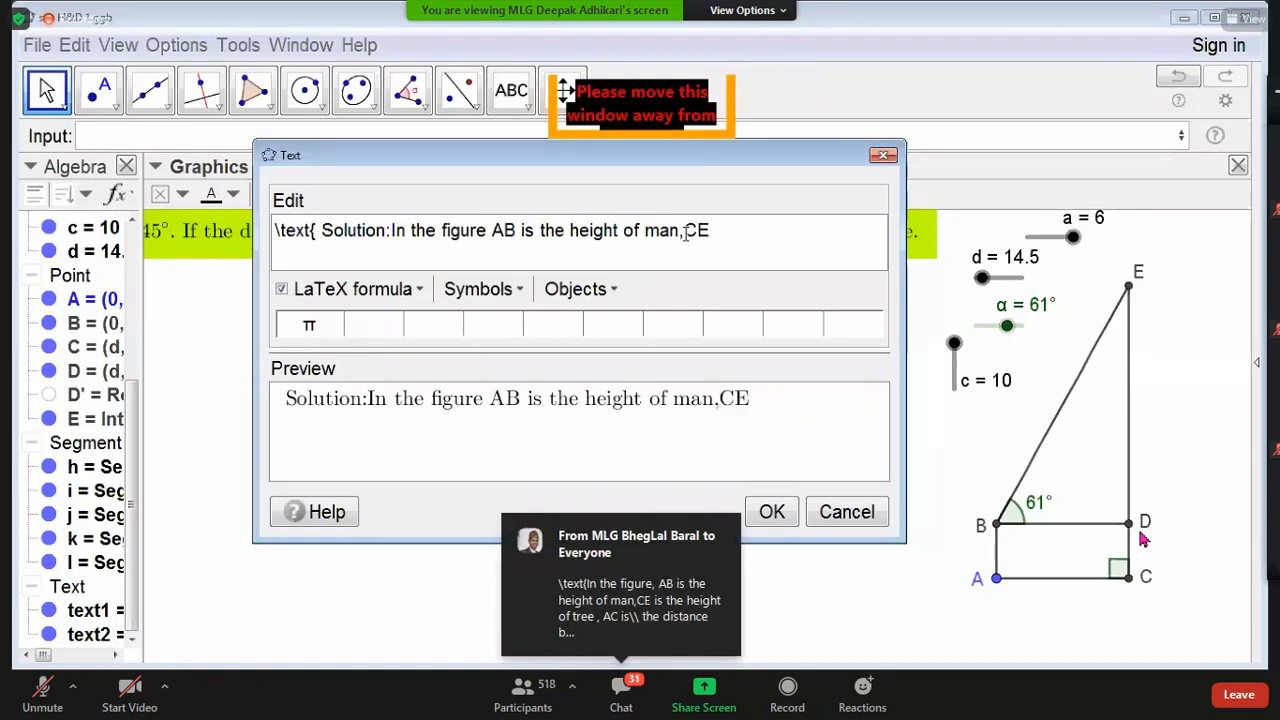
{"action": "type", "text": "is"}
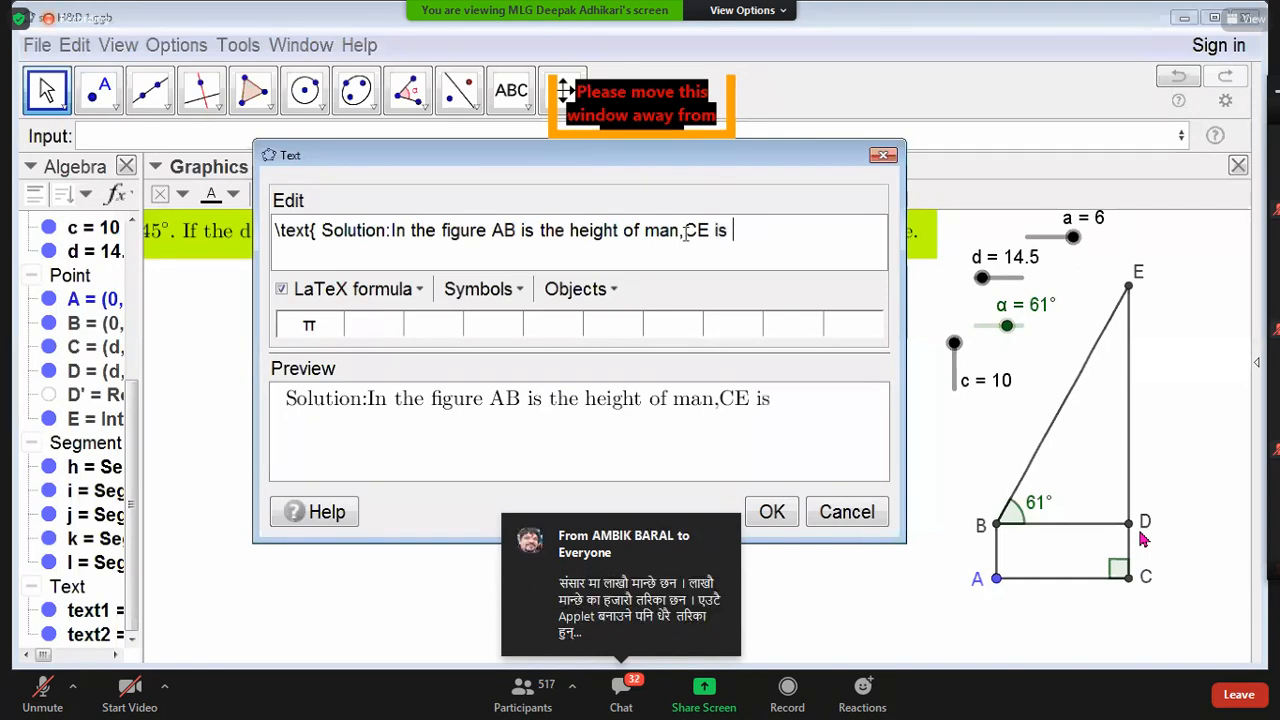
{"action": "left_click", "coordinate": [882, 157]}
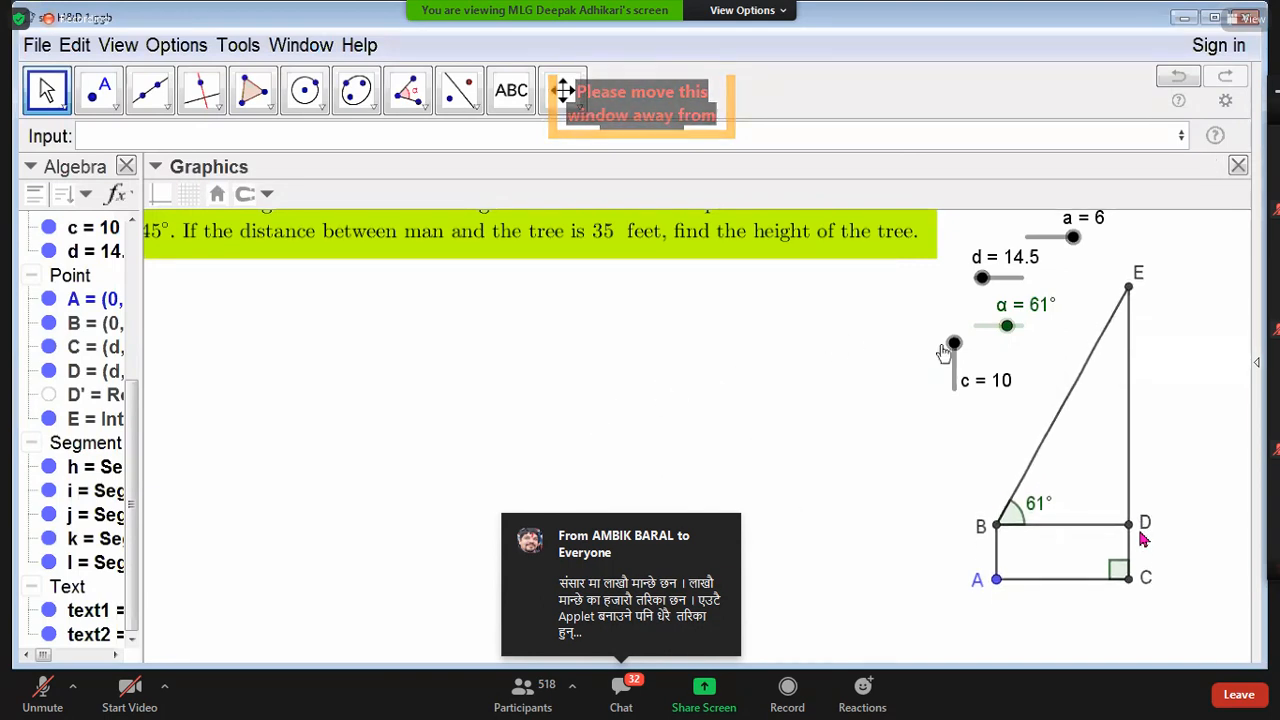
Step: Move the highlighted problem statement fully into view above the empty drawing area and show the coordinate axes
{"action": "left_click_drag", "start_coordinate": [549, 246], "coordinate": [561, 277]}
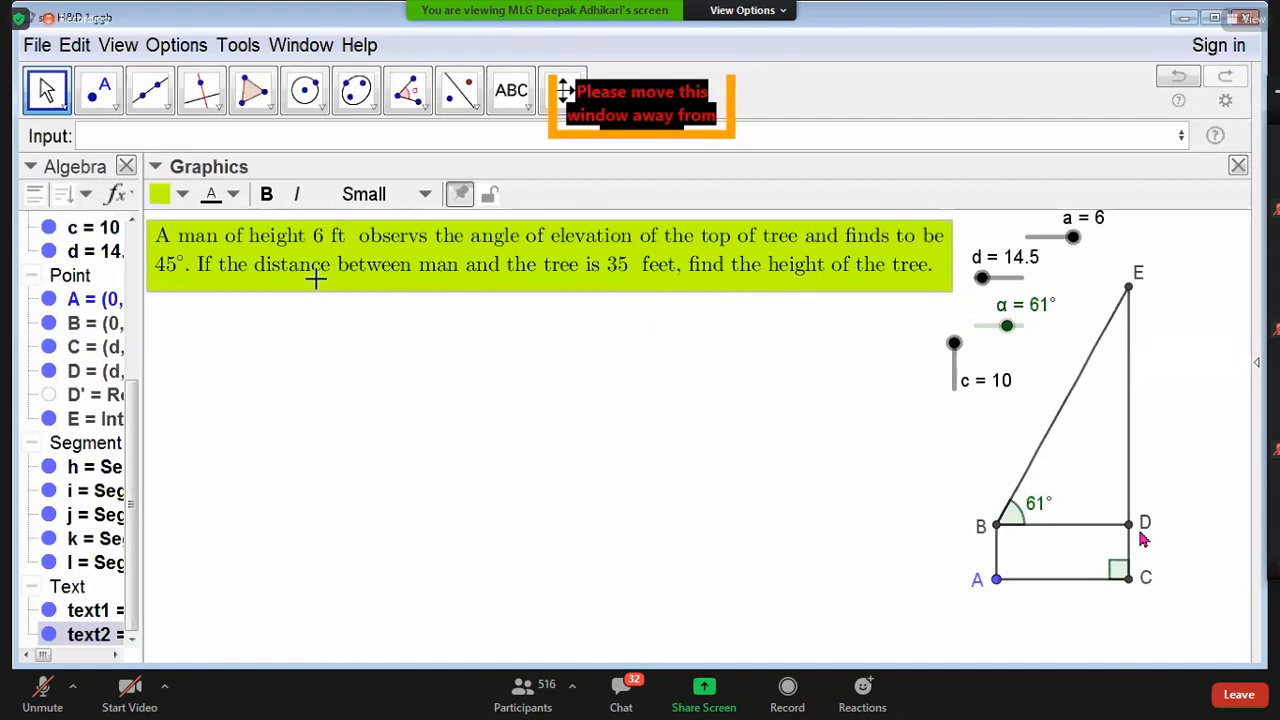
{"action": "left_click", "coordinate": [293, 345]}
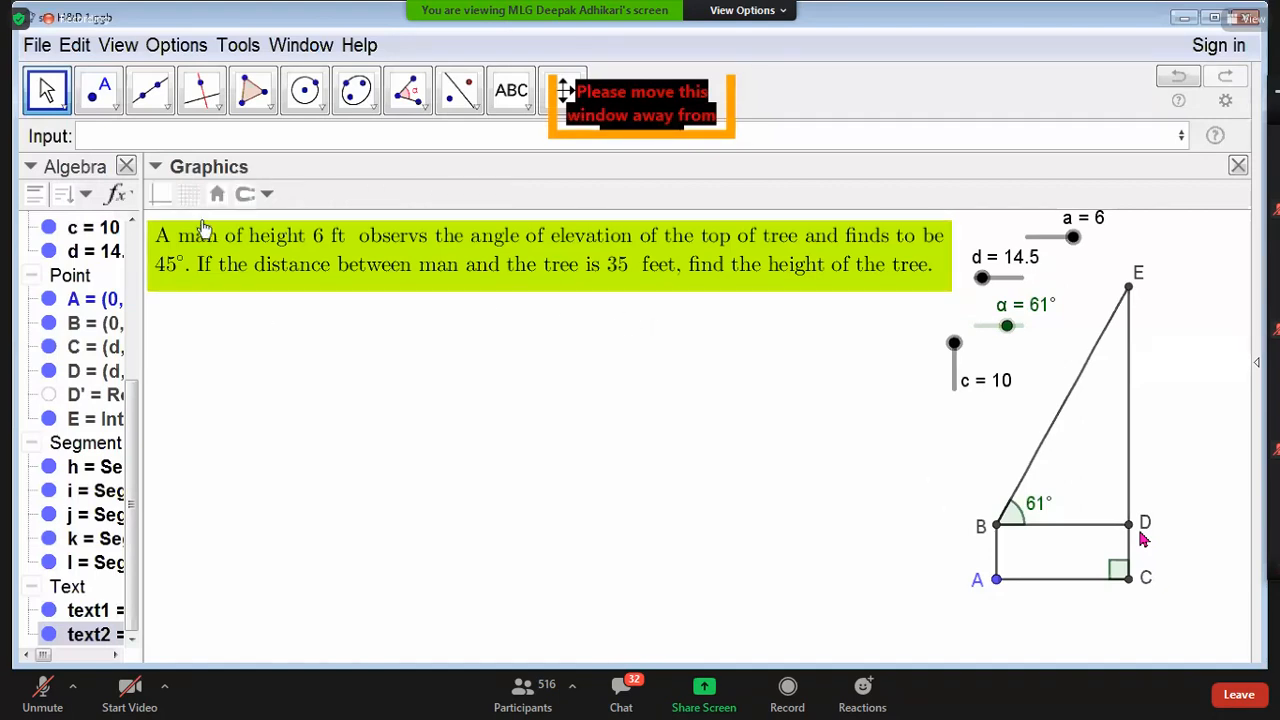
{"action": "left_click", "coordinate": [157, 196]}
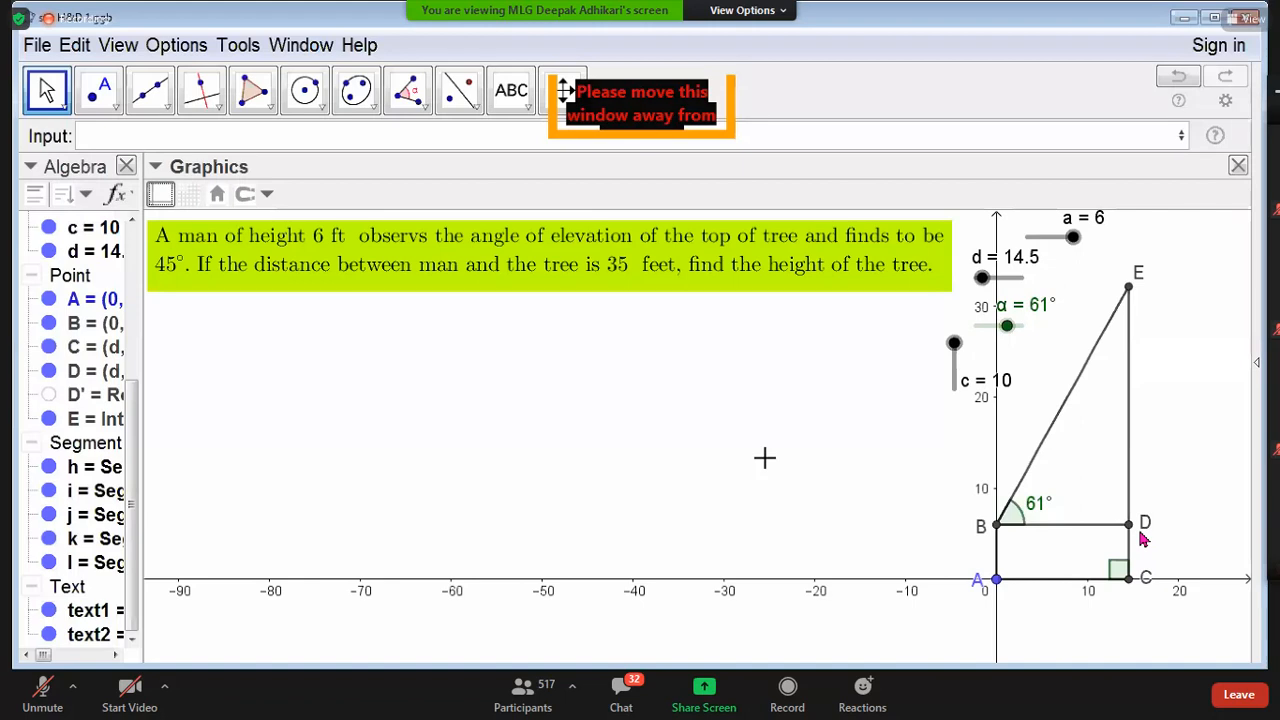
Step: Move the graphics view so the triangle figure stands below the problem statement, clear of the sliders
{"action": "left_click_drag", "start_coordinate": [766, 457], "coordinate": [617, 494]}
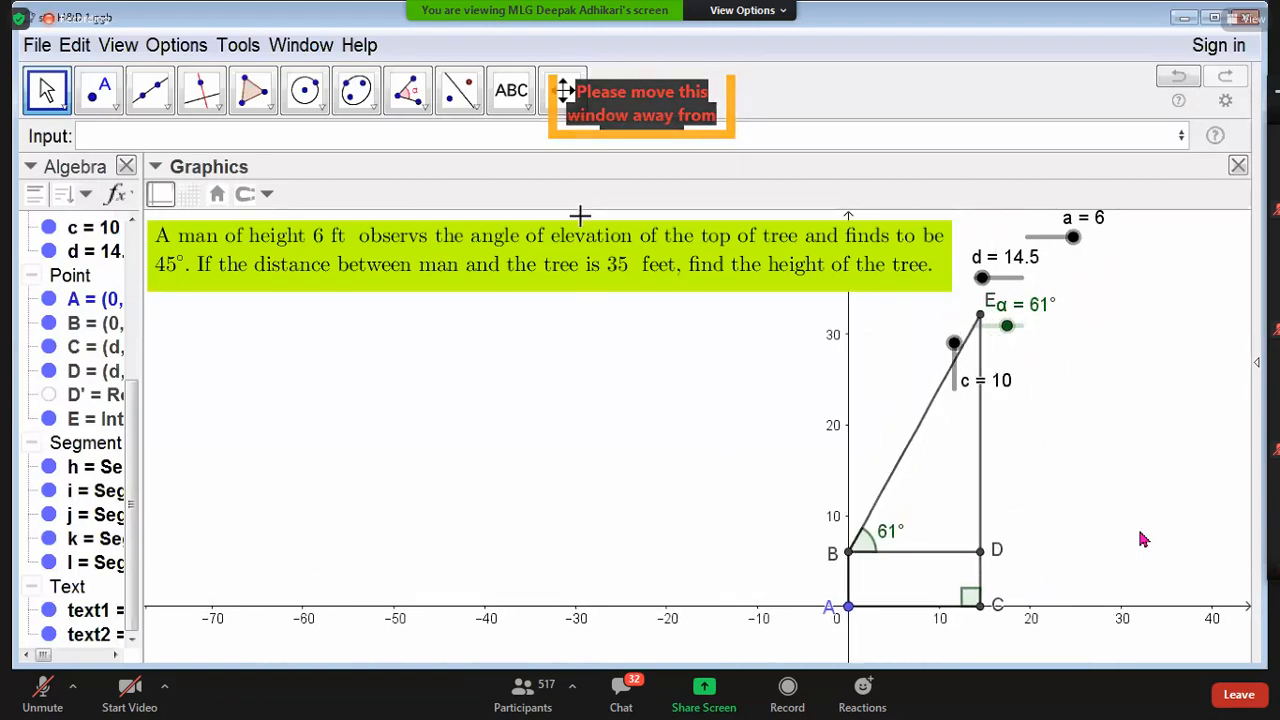
{"action": "left_click", "coordinate": [563, 90]}
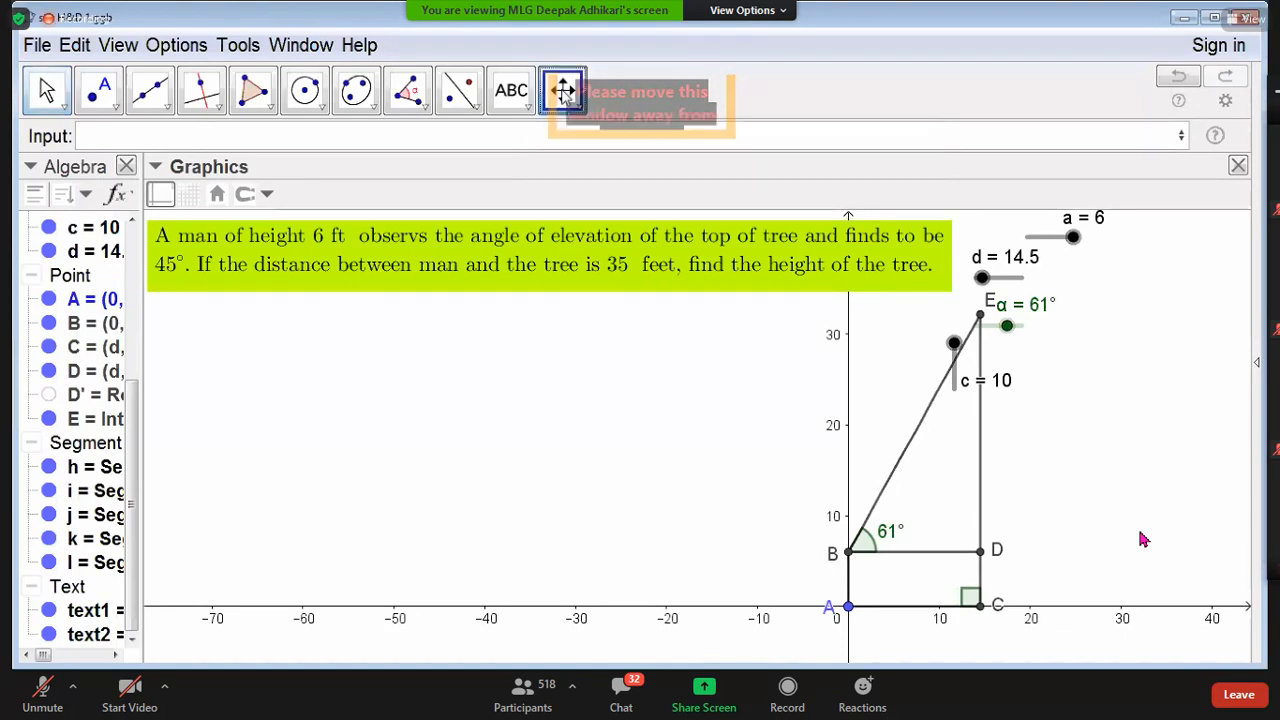
{"action": "left_click", "coordinate": [563, 90]}
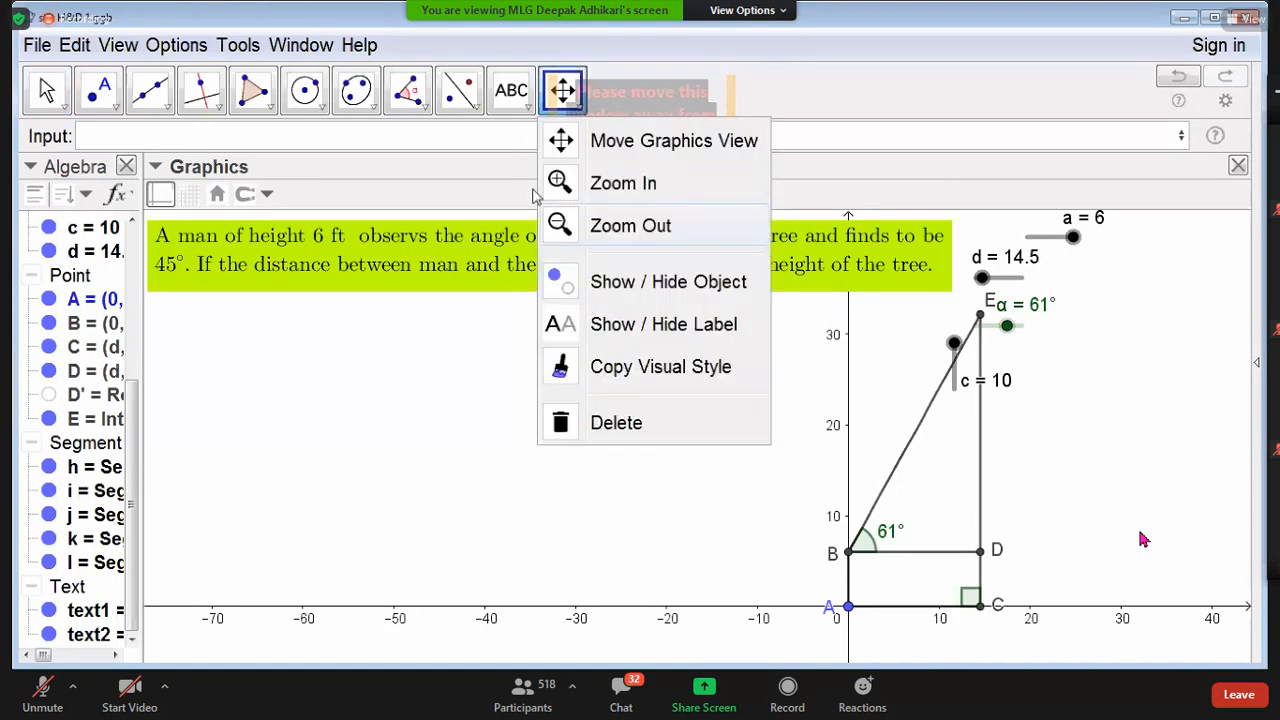
{"action": "left_click", "coordinate": [486, 135]}
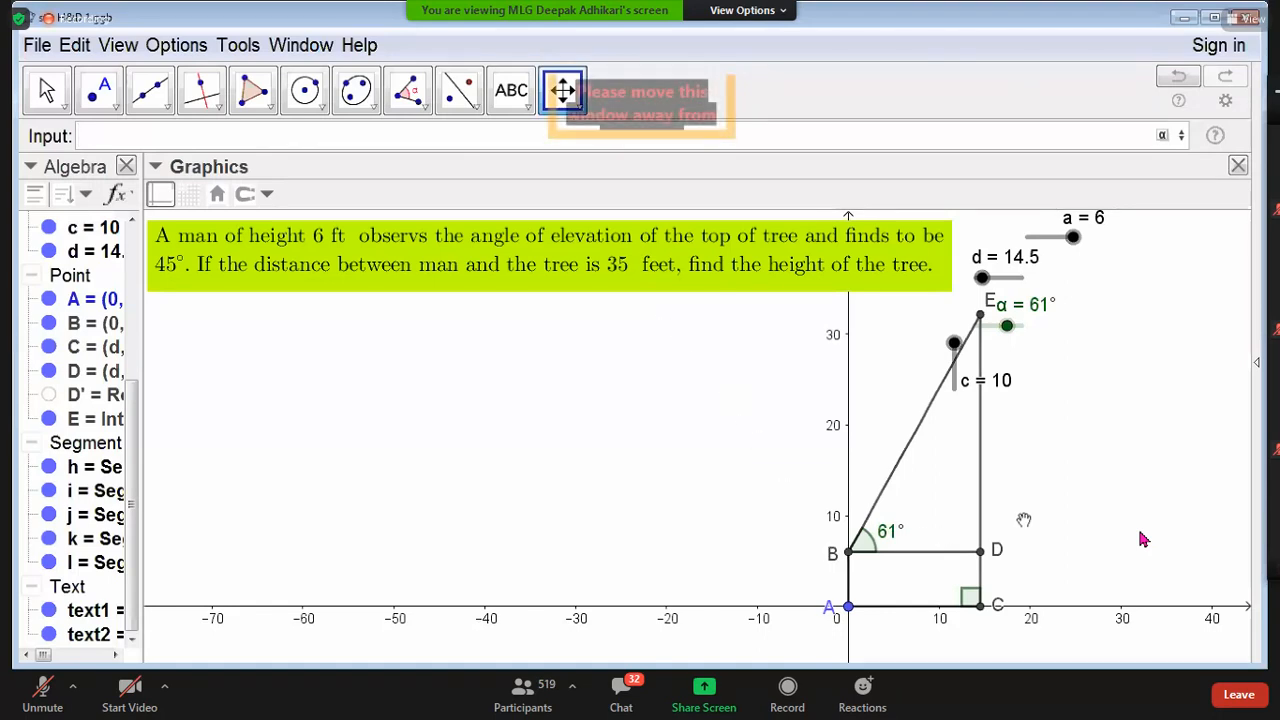
{"action": "left_click_drag", "start_coordinate": [968, 516], "coordinate": [811, 540]}
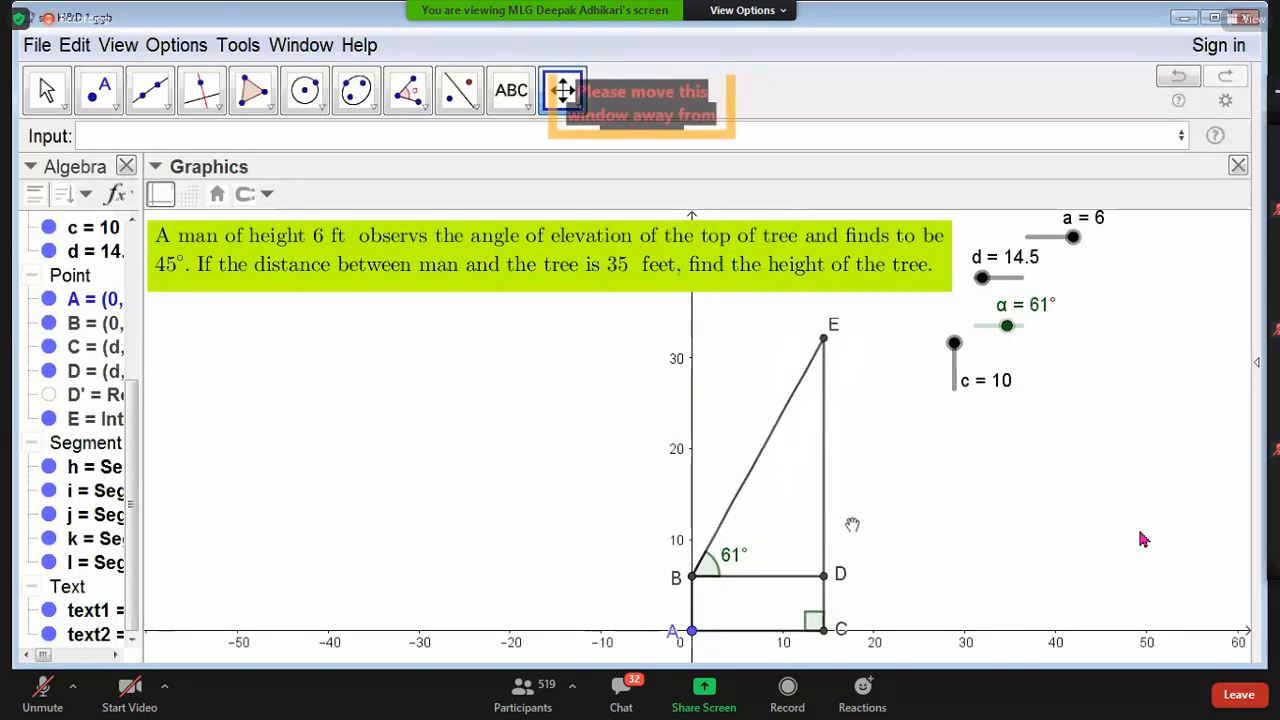
{"action": "left_click", "coordinate": [575, 110]}
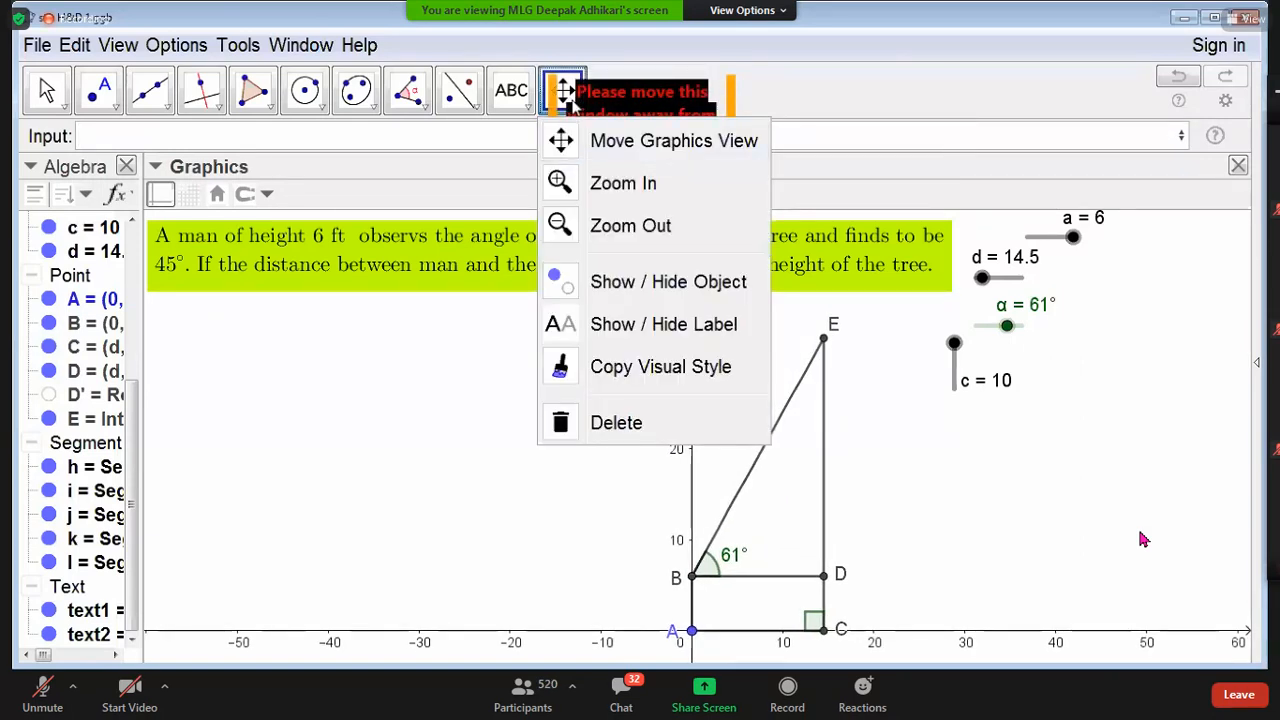
{"action": "left_click", "coordinate": [569, 98]}
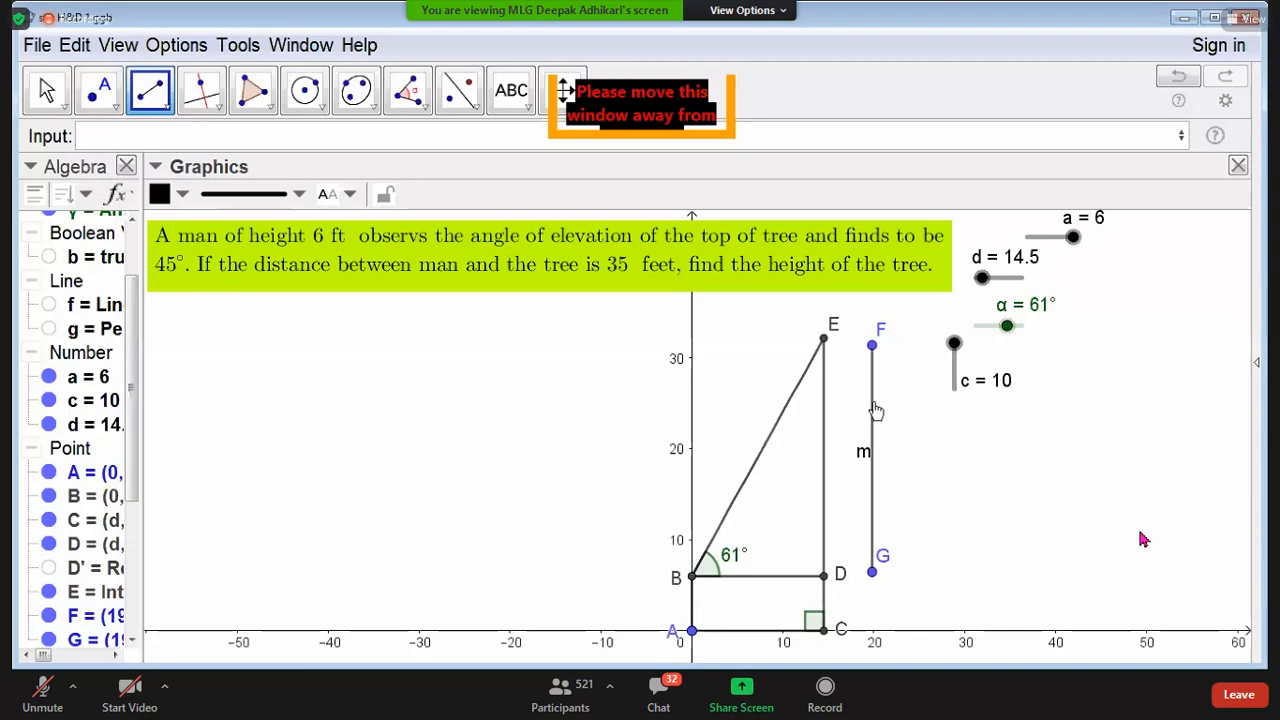
Step: Undo the vertical segment FG beside the triangle and delete its leftover point F
{"action": "key", "text": "ctrl+z"}
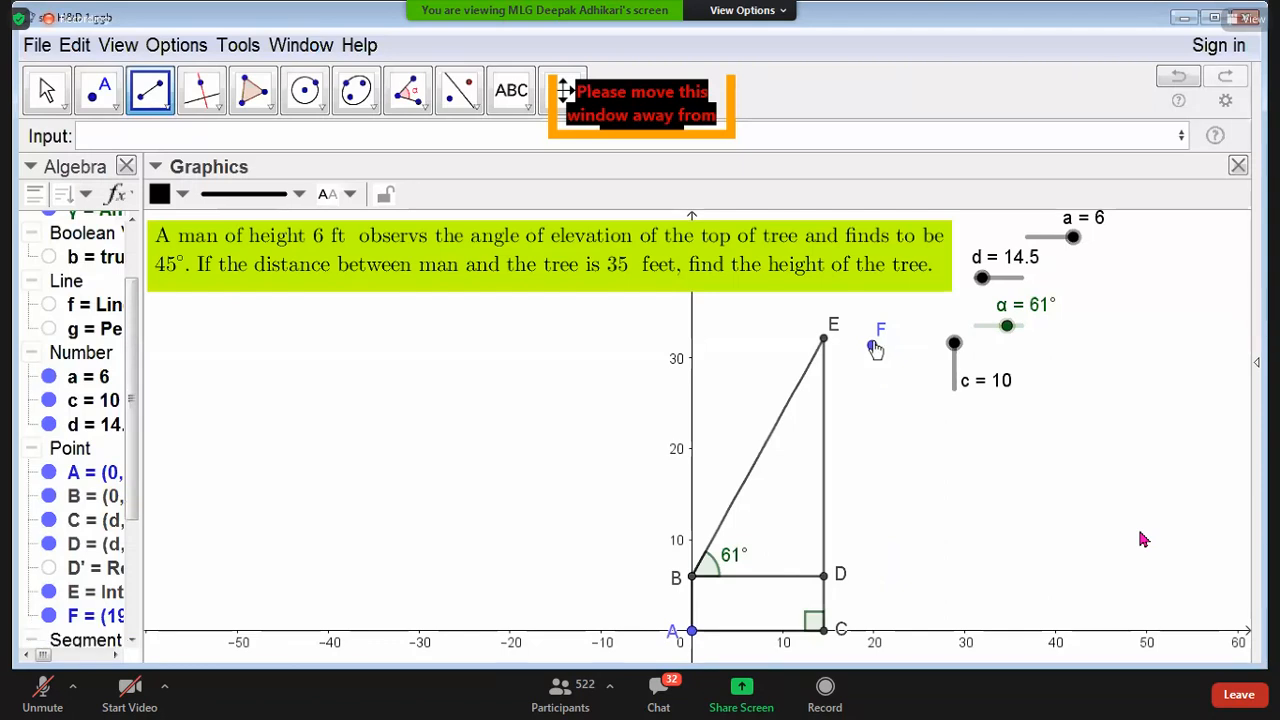
{"action": "right_click", "coordinate": [873, 346]}
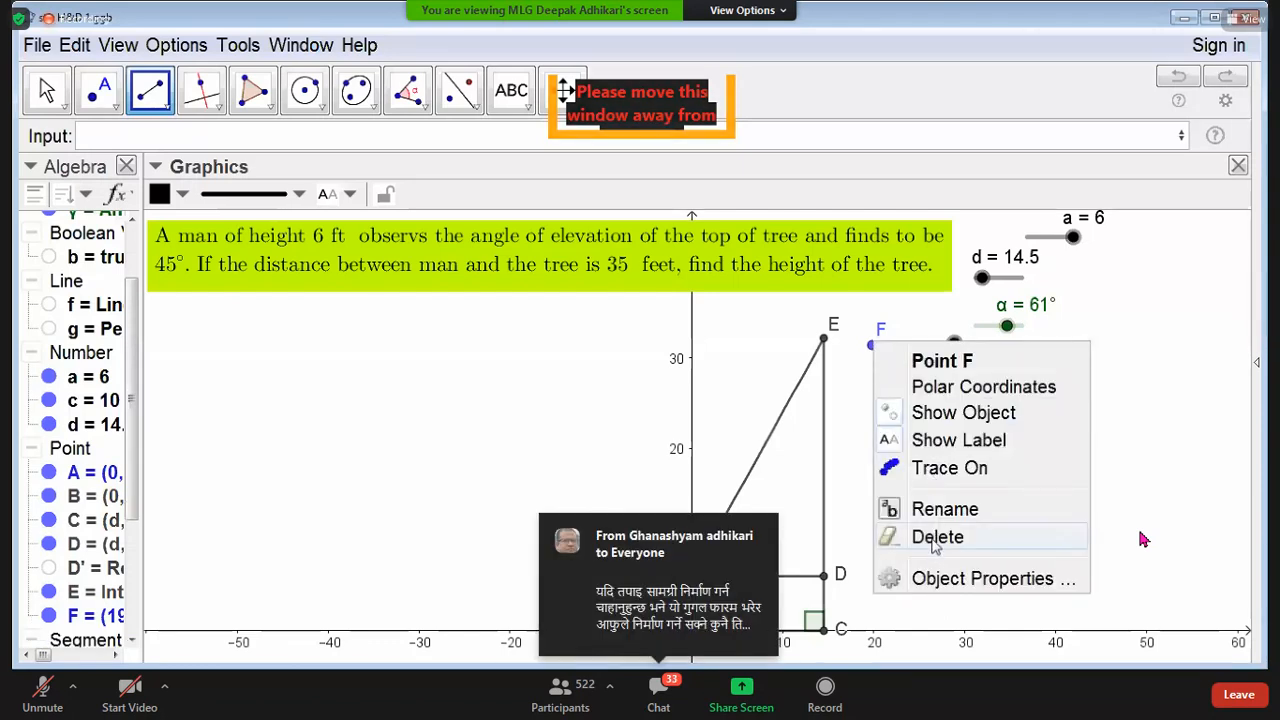
{"action": "left_click", "coordinate": [936, 542]}
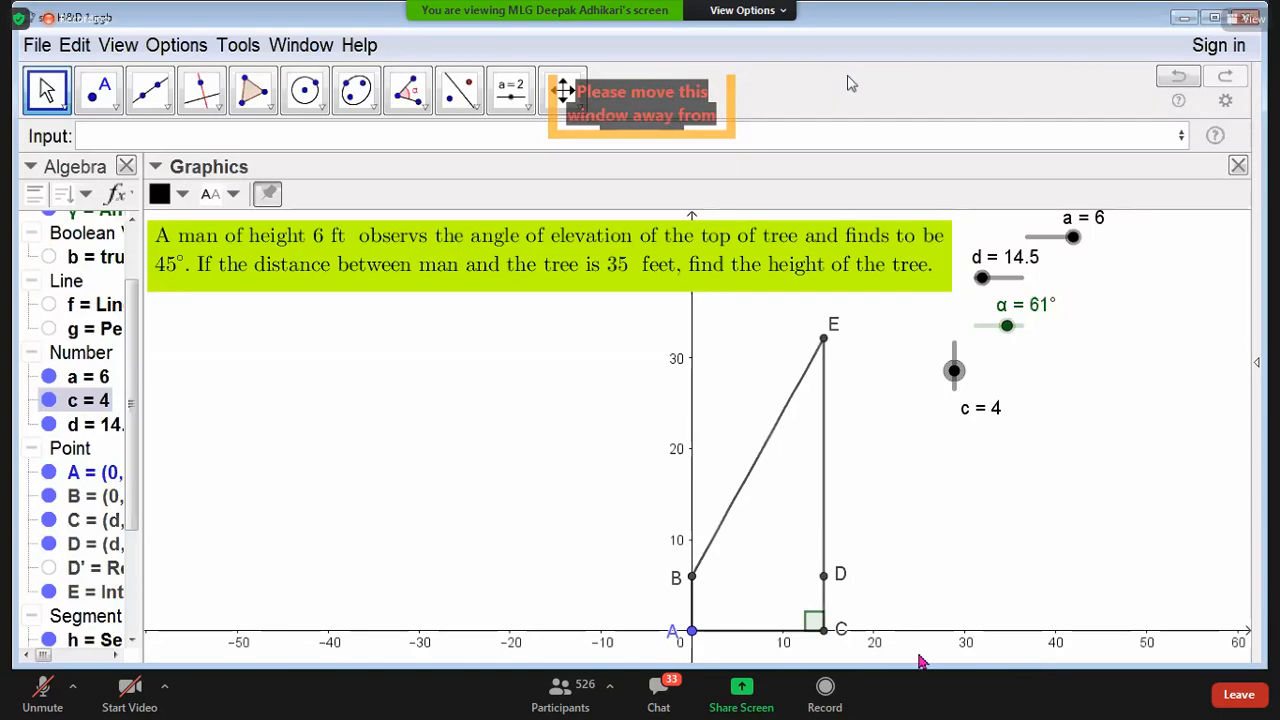
{"action": "double_click", "coordinate": [620, 542]}
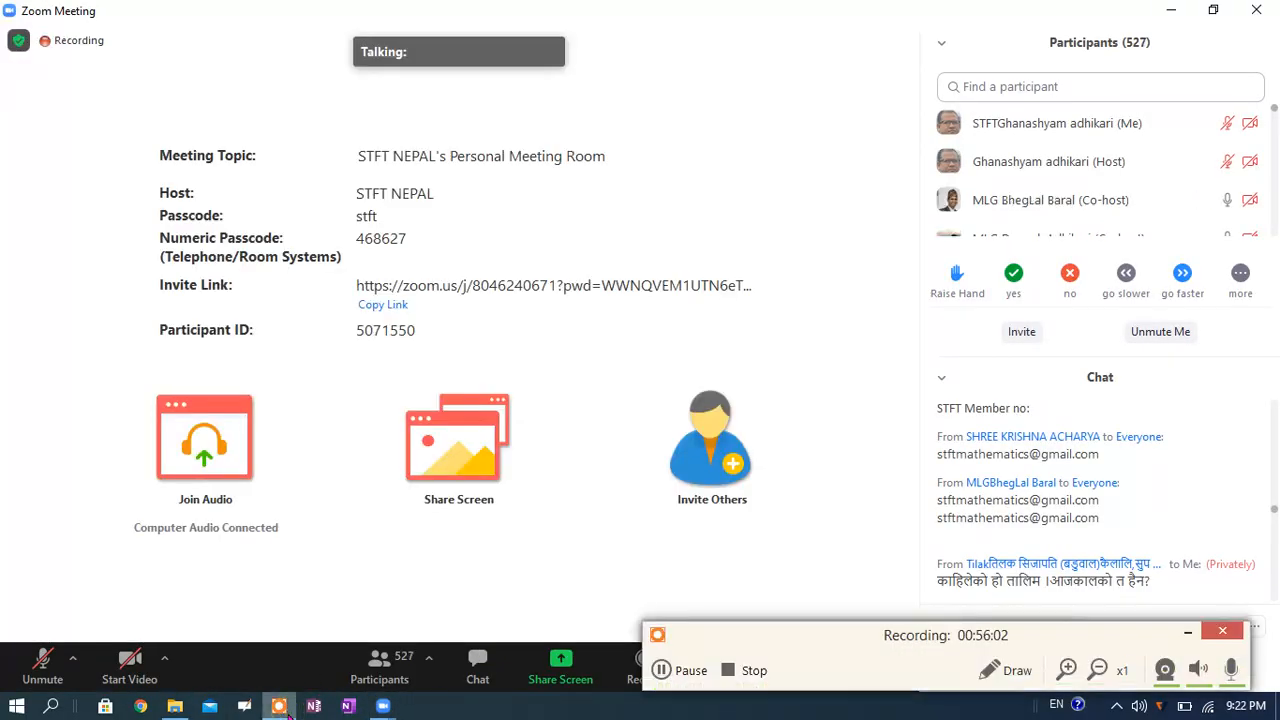
{"action": "left_click", "coordinate": [668, 677]}
{"action": "left_click", "coordinate": [668, 677]}
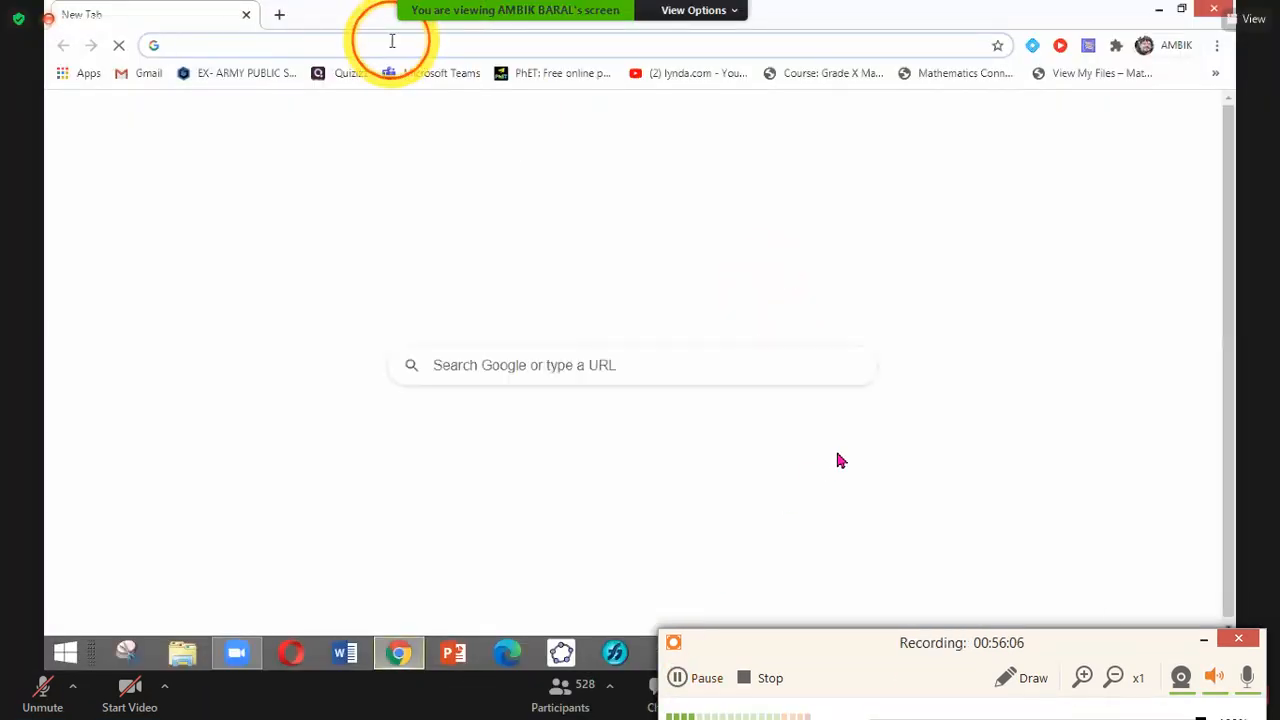
{"action": "left_click", "coordinate": [680, 688]}
{"action": "left_click", "coordinate": [823, 651]}
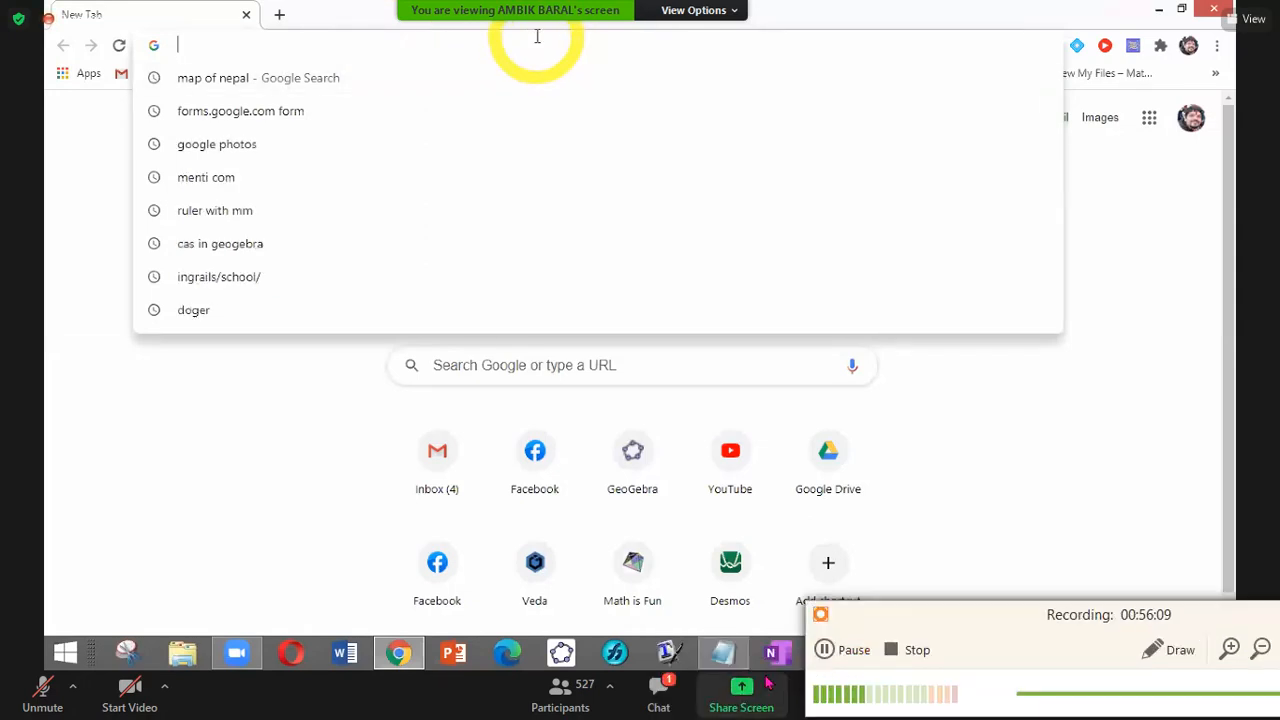
Step: Switch to the Zoom meeting chat and start downloading the shared file "STFT H&D.ggb"
{"action": "left_click", "coordinate": [660, 690]}
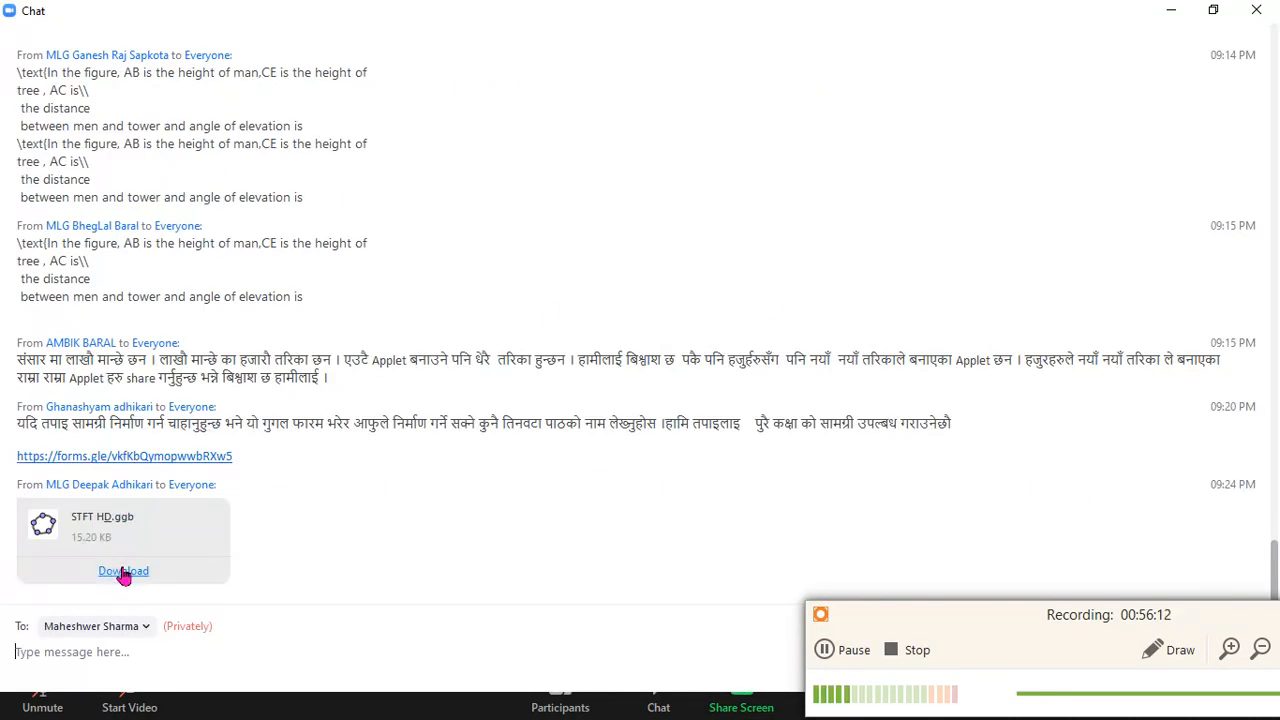
{"action": "left_click", "coordinate": [123, 571]}
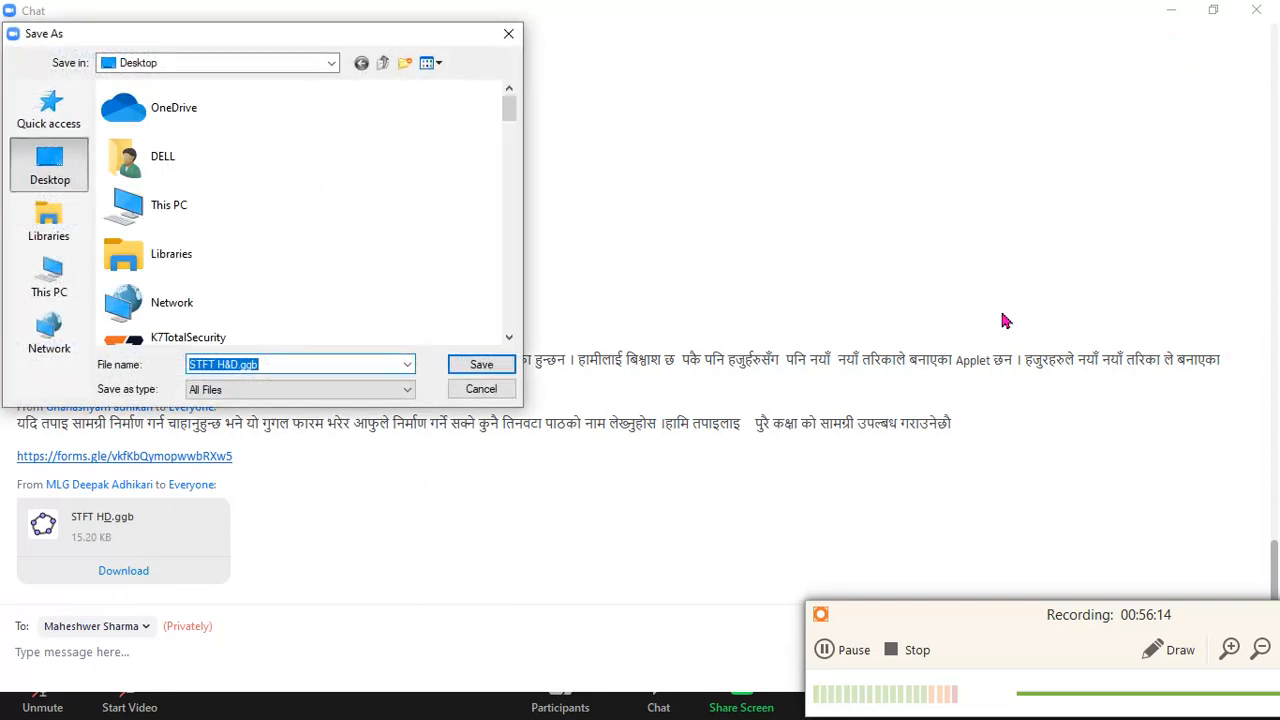
{"action": "left_click", "coordinate": [839, 643]}
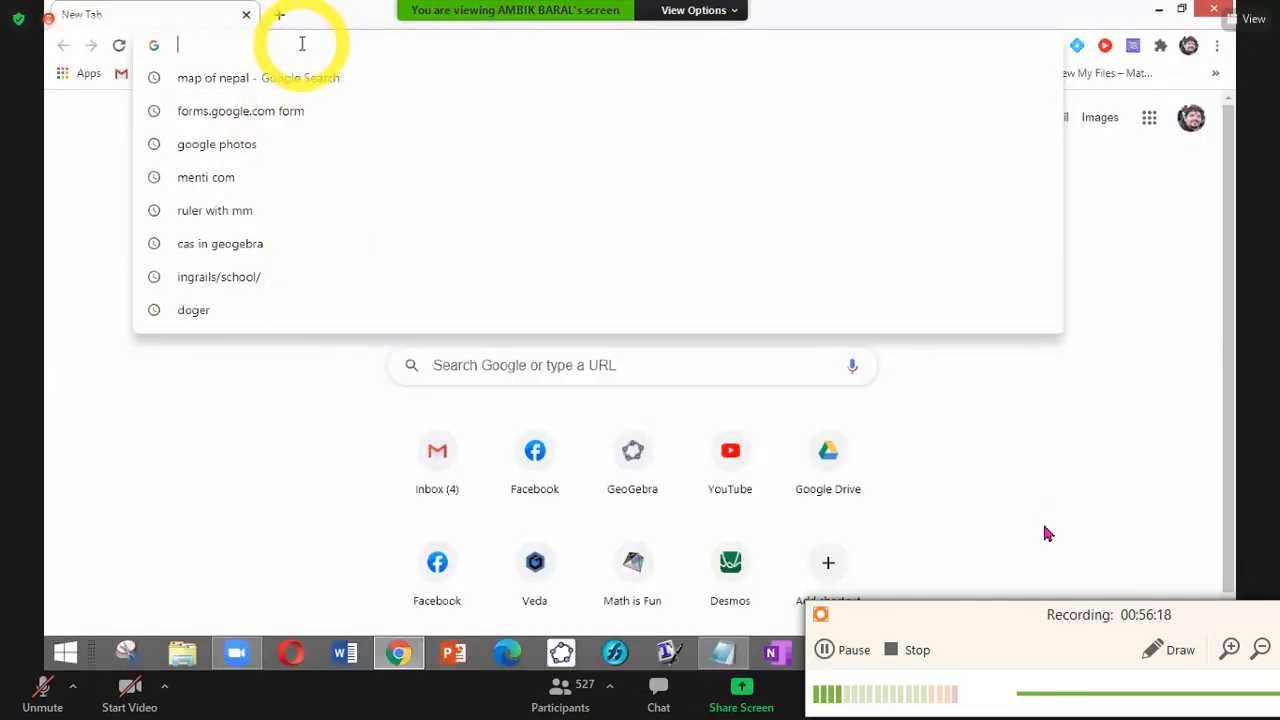
Step: Switch to the shared Chrome browser and open the geogebra.org website
{"action": "left_click_drag", "start_coordinate": [1000, 636], "coordinate": [898, 650]}
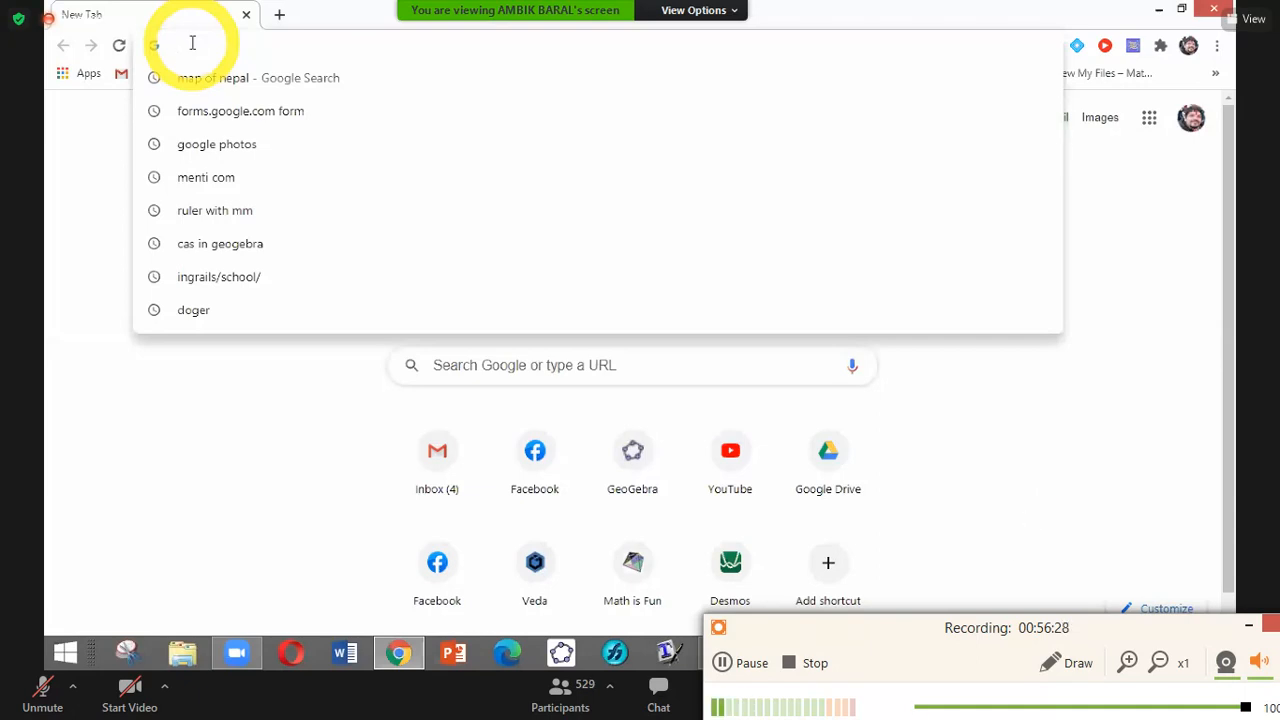
{"action": "type", "text": "geogebra.org"}
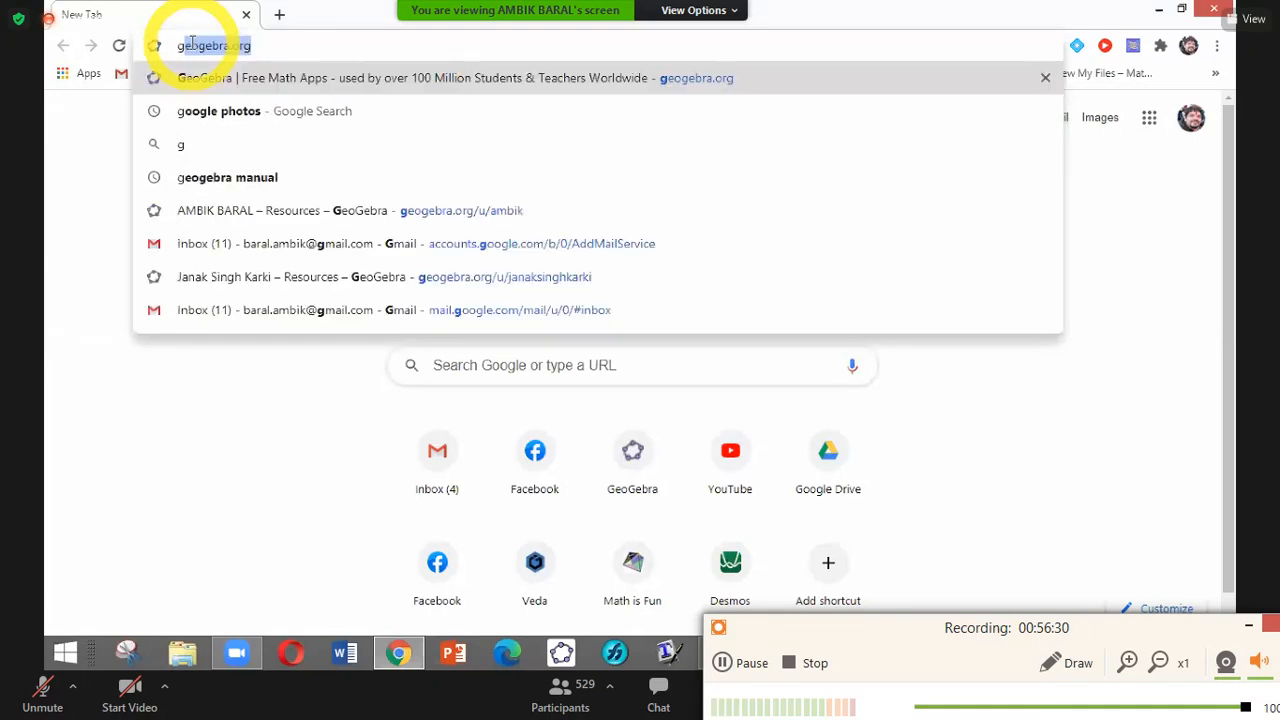
{"action": "left_click", "coordinate": [326, 50]}
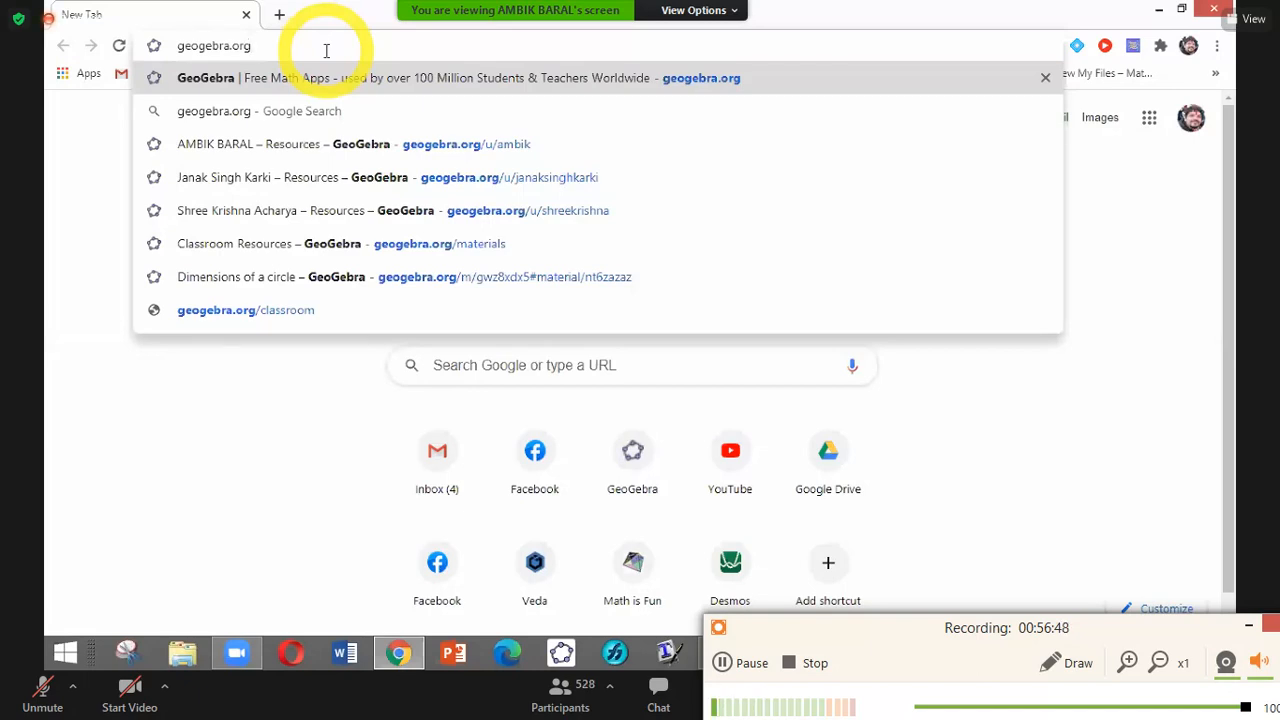
{"action": "key", "text": "Return"}
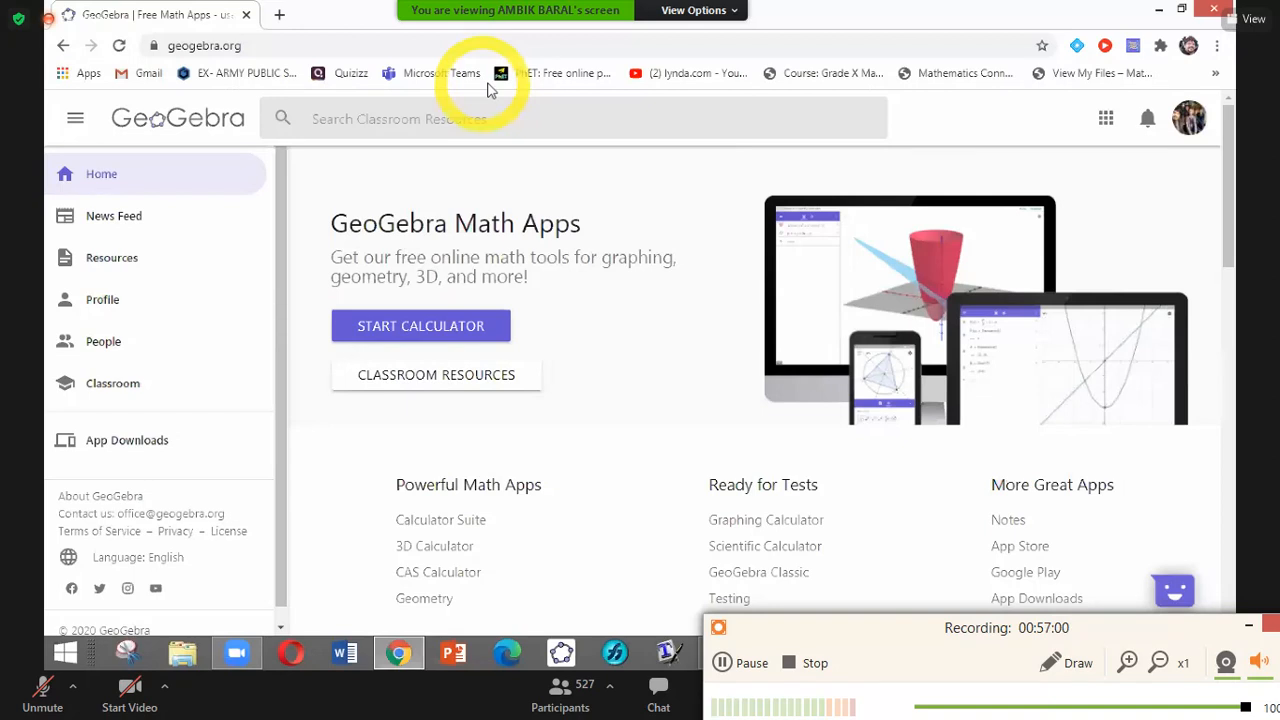
{"action": "left_click", "coordinate": [716, 80]}
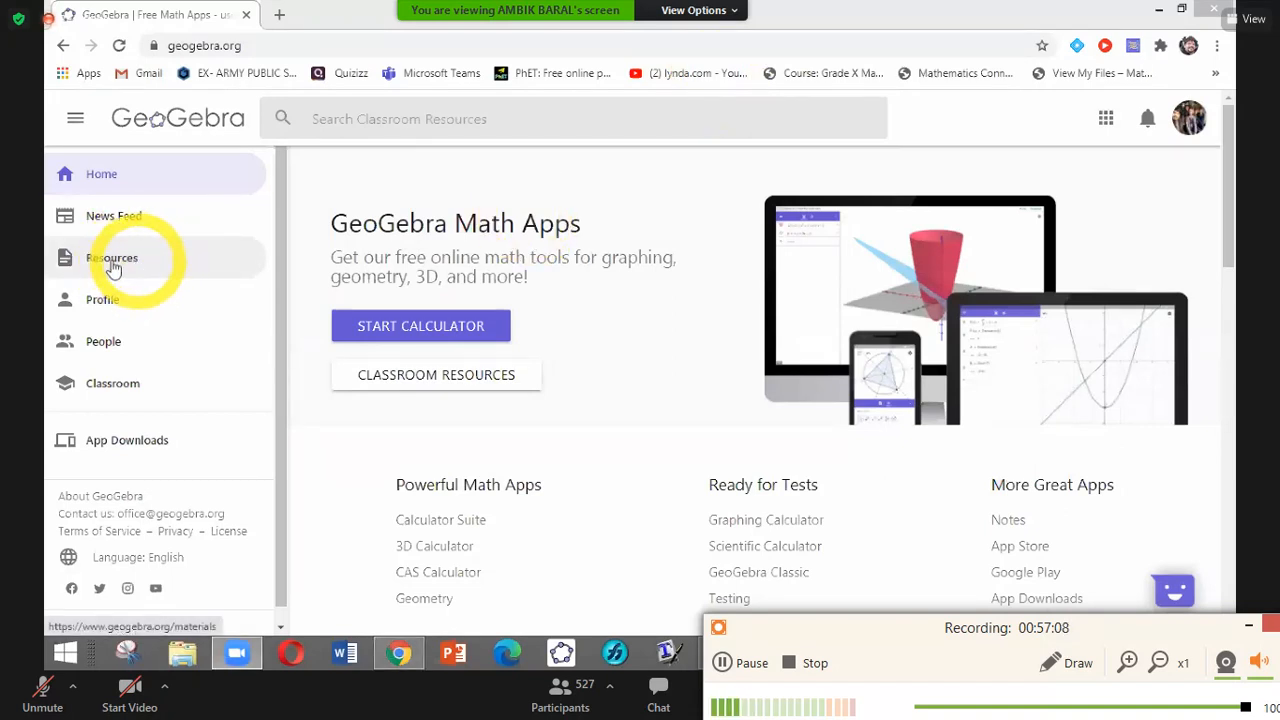
Step: Open the Classroom Resources page on the GeoGebra website
{"action": "left_click", "coordinate": [74, 263]}
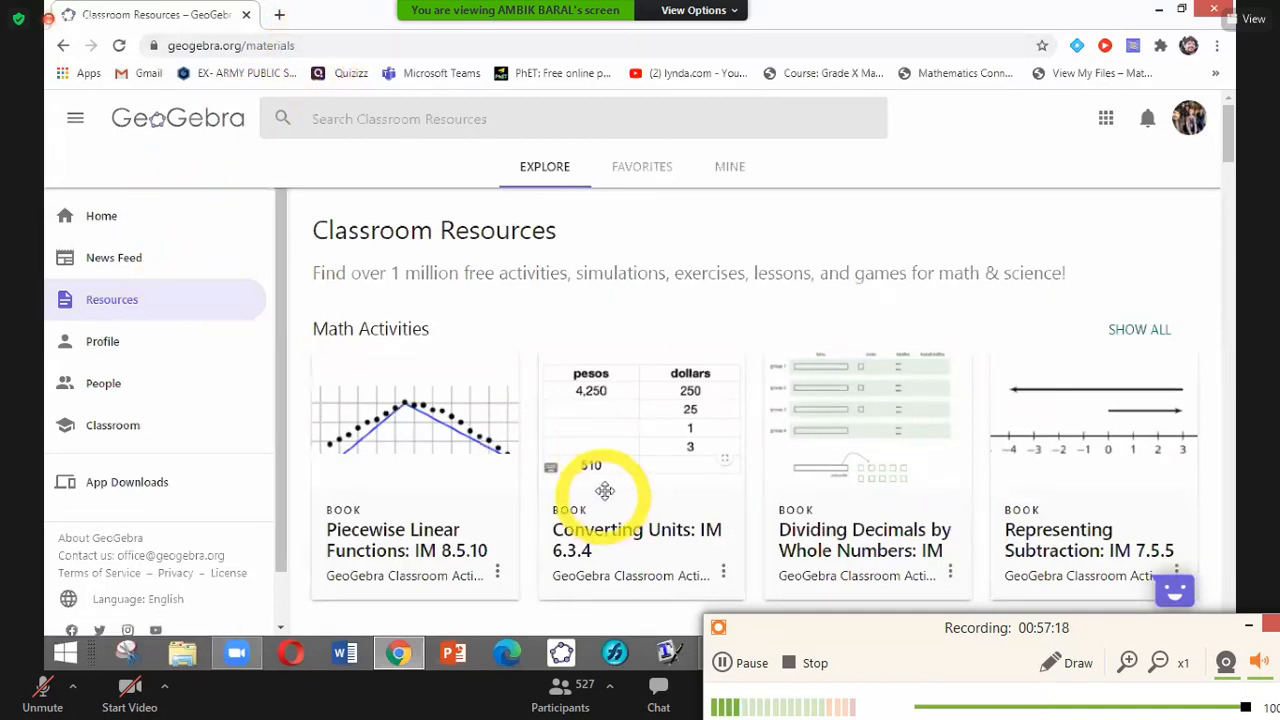
{"action": "left_click", "coordinate": [891, 474]}
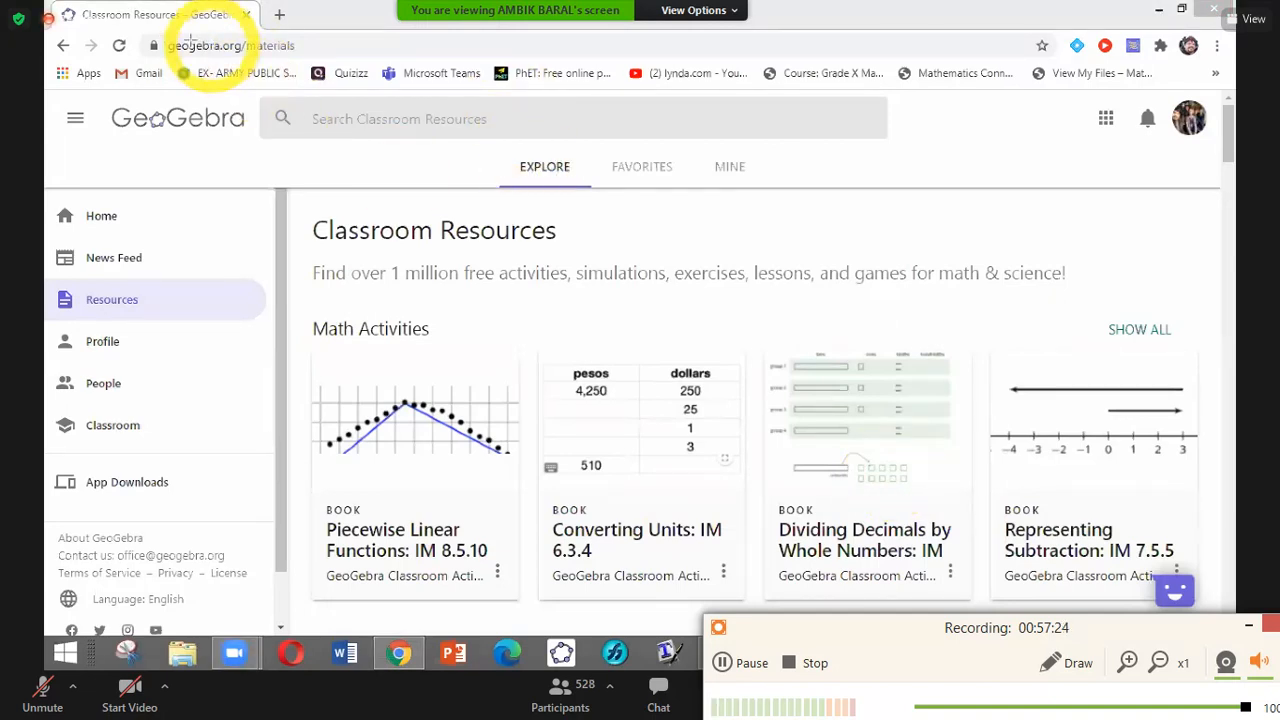
{"action": "left_click", "coordinate": [557, 136]}
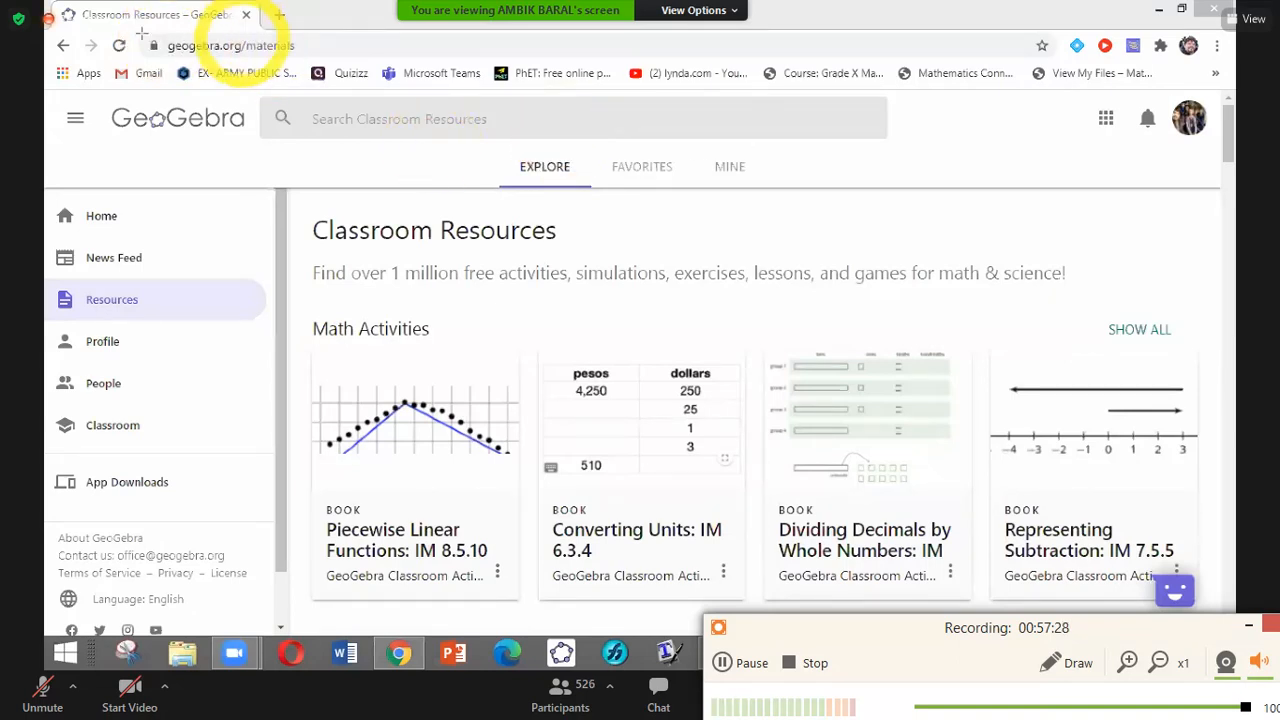
Step: Outline the geogebra.org/materials address with two nested pink annotation rectangles
{"action": "left_click_drag", "start_coordinate": [132, 33], "coordinate": [327, 62]}
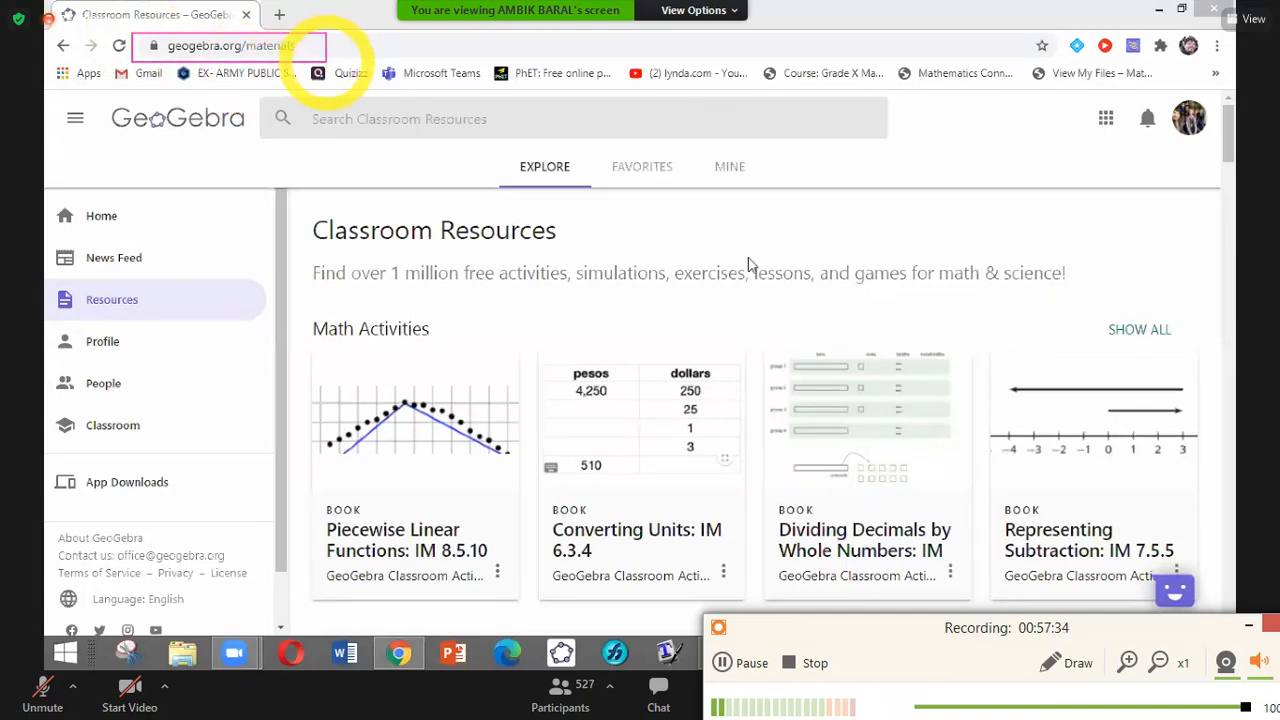
{"action": "left_click", "coordinate": [794, 270]}
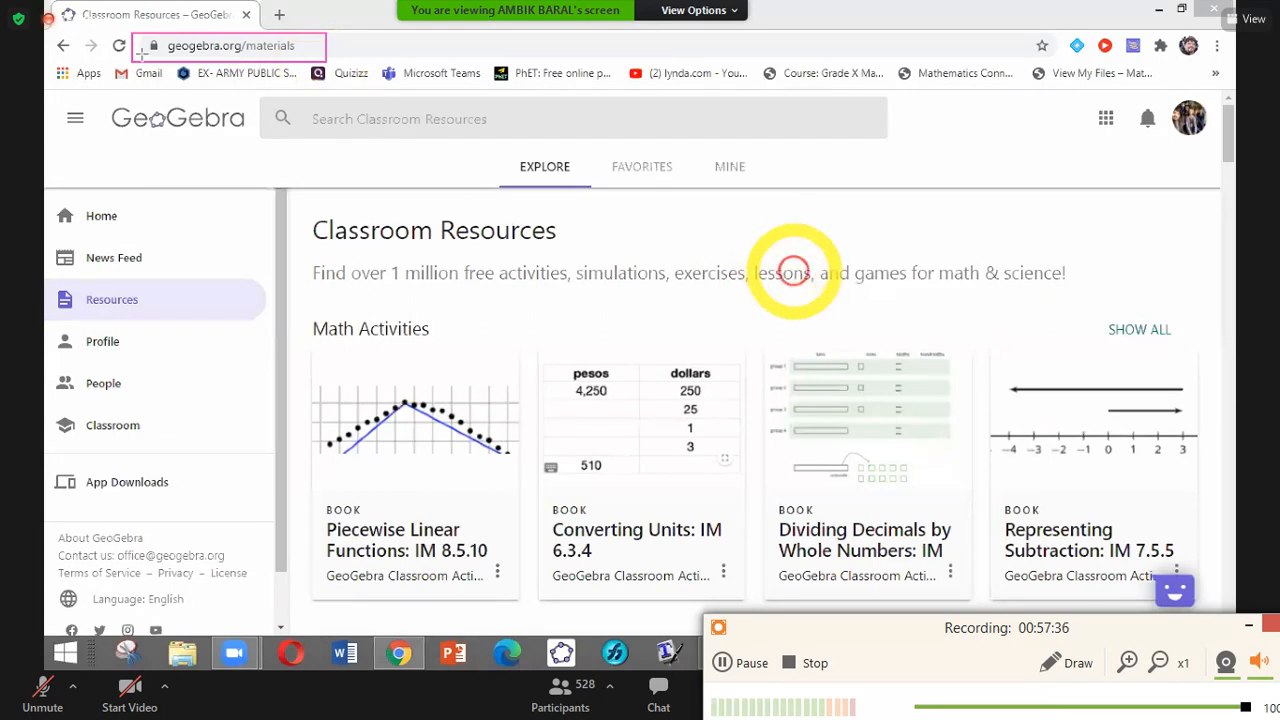
{"action": "mouse_move", "coordinate": [130, 28]}
{"action": "left_mouse_down"}
{"action": "mouse_move", "coordinate": [156, 70]}
{"action": "mouse_move", "coordinate": [334, 70]}
{"action": "left_mouse_up"}
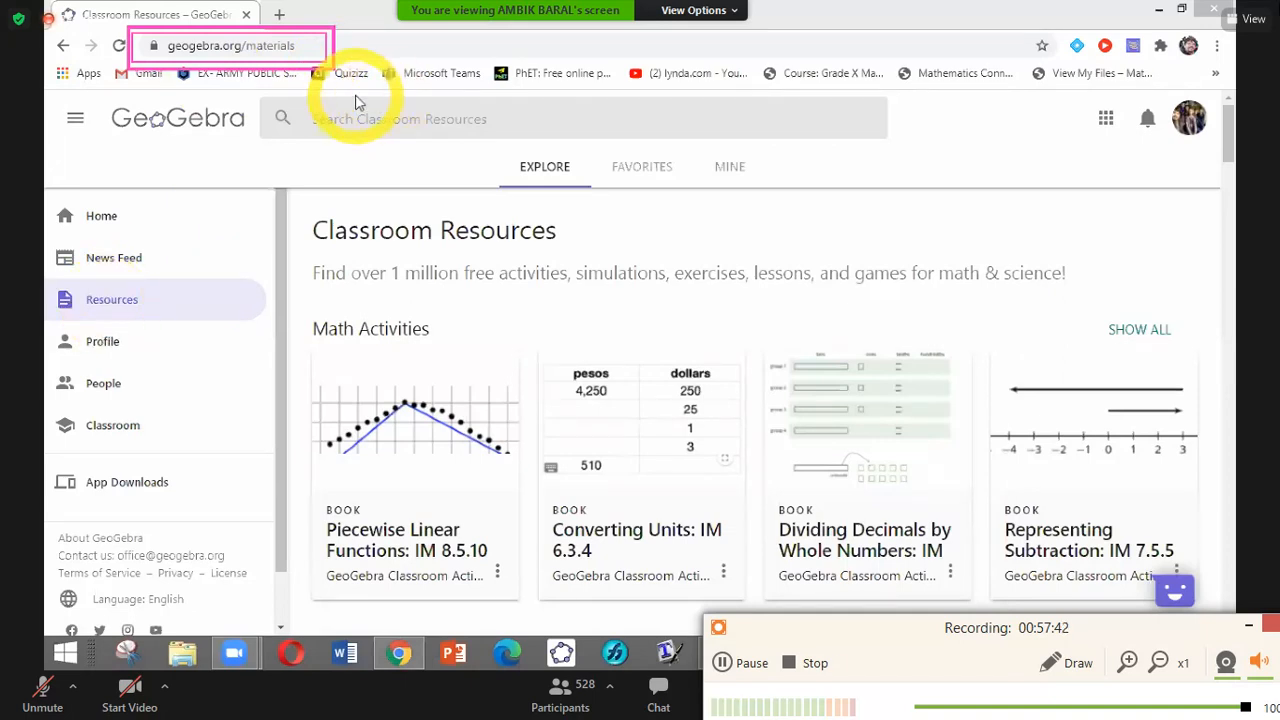
{"action": "left_click", "coordinate": [735, 12]}
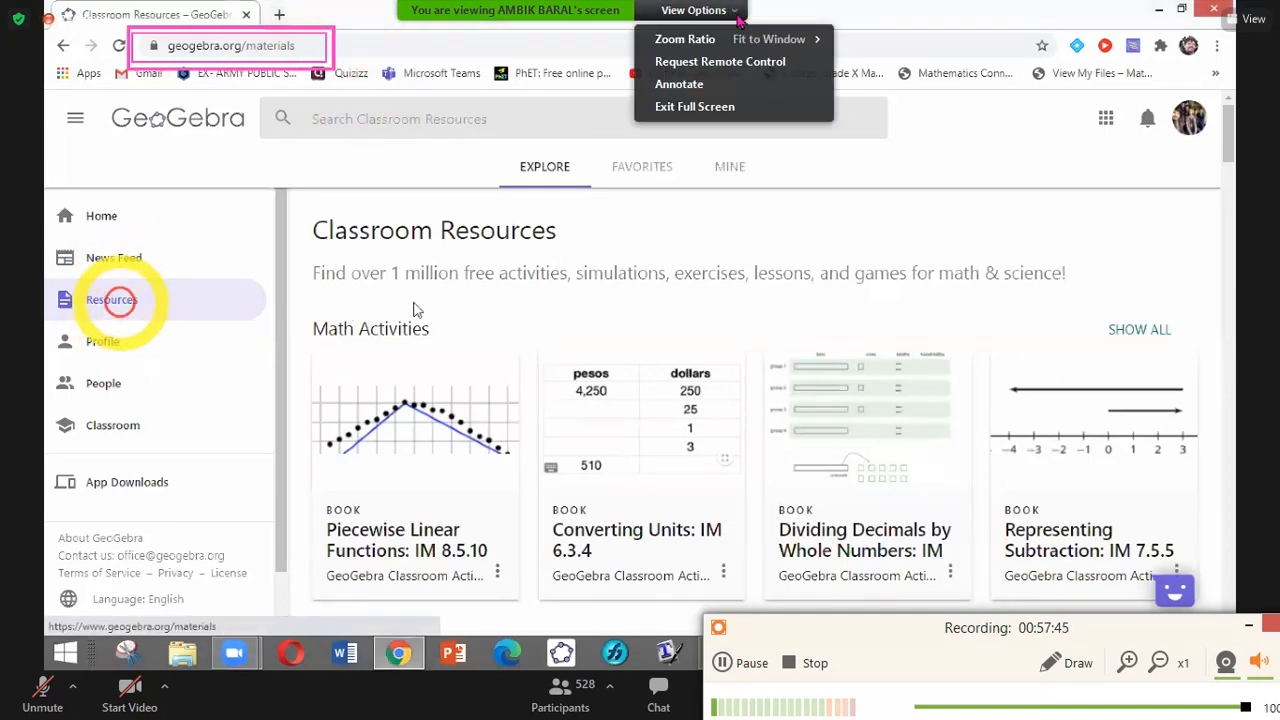
{"action": "left_click", "coordinate": [695, 85]}
{"action": "left_click", "coordinate": [700, 100]}
{"action": "left_click", "coordinate": [724, 150]}
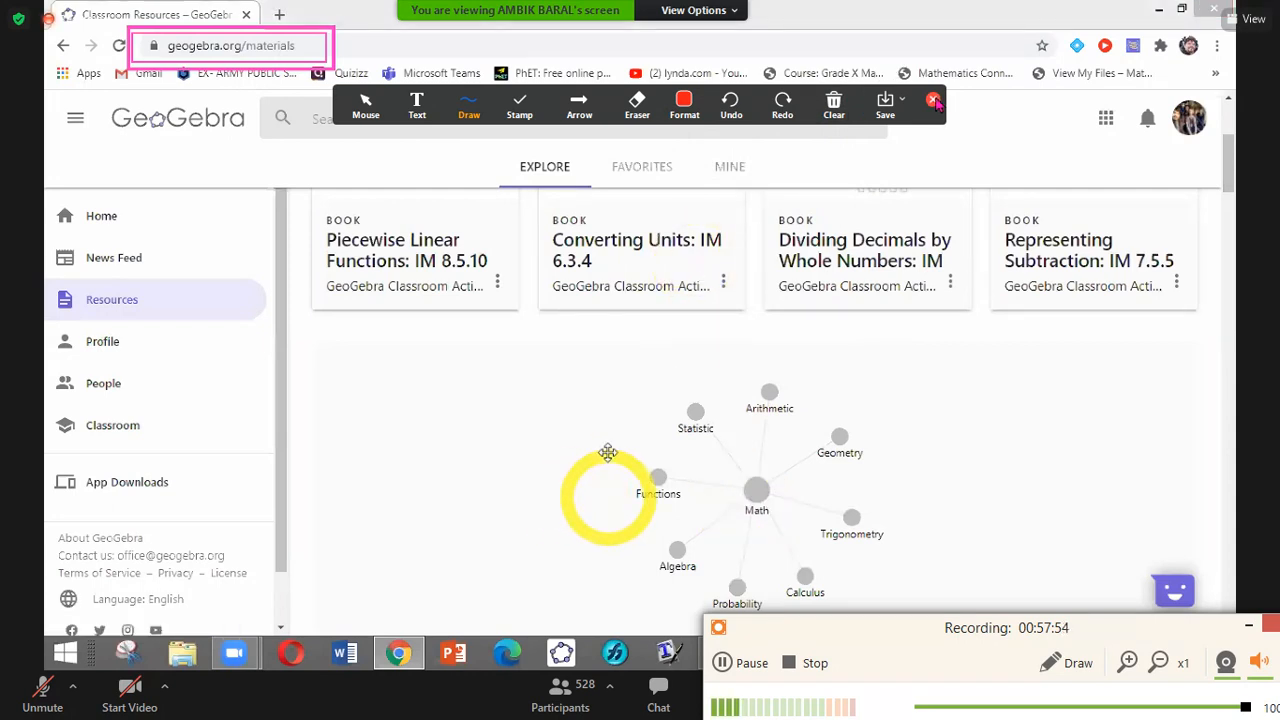
{"action": "left_click", "coordinate": [934, 101]}
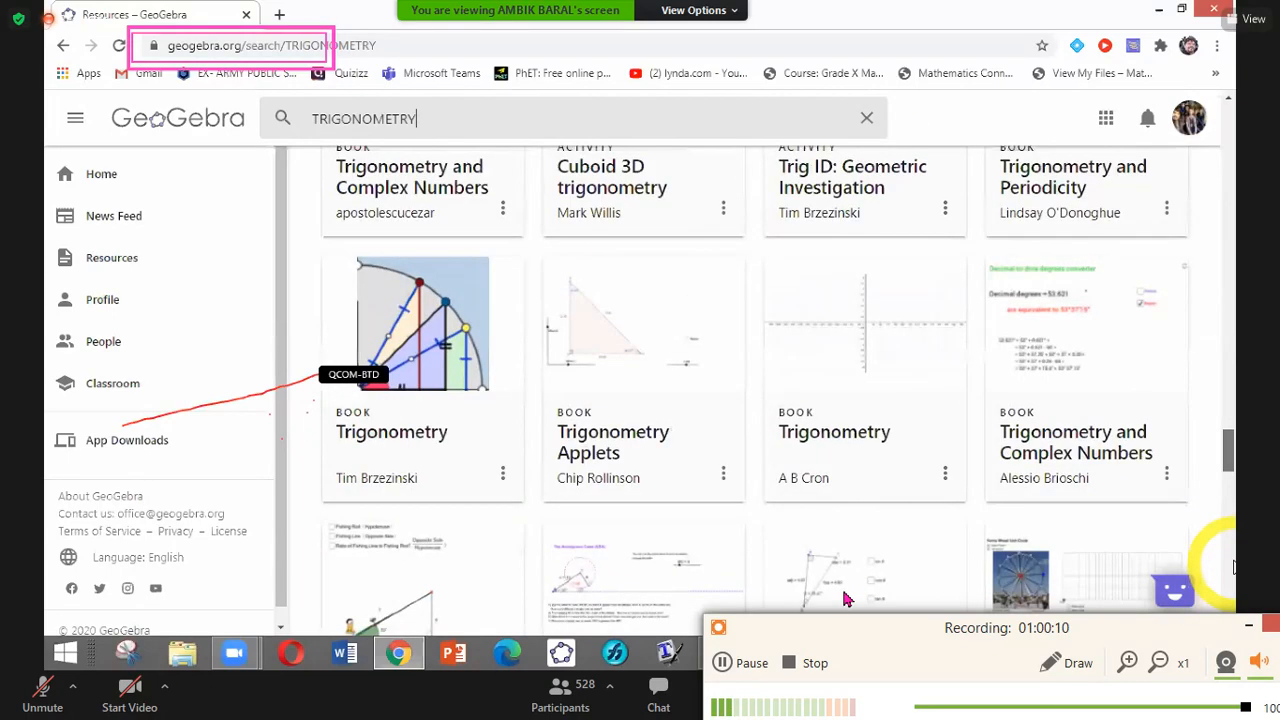
Step: Shift the recorder panel clear of the TRIGONOMETRY search results and view the activity "Sine & Cosine of a Sum: Discovery"
{"action": "left_click_drag", "start_coordinate": [874, 637], "coordinate": [903, 710]}
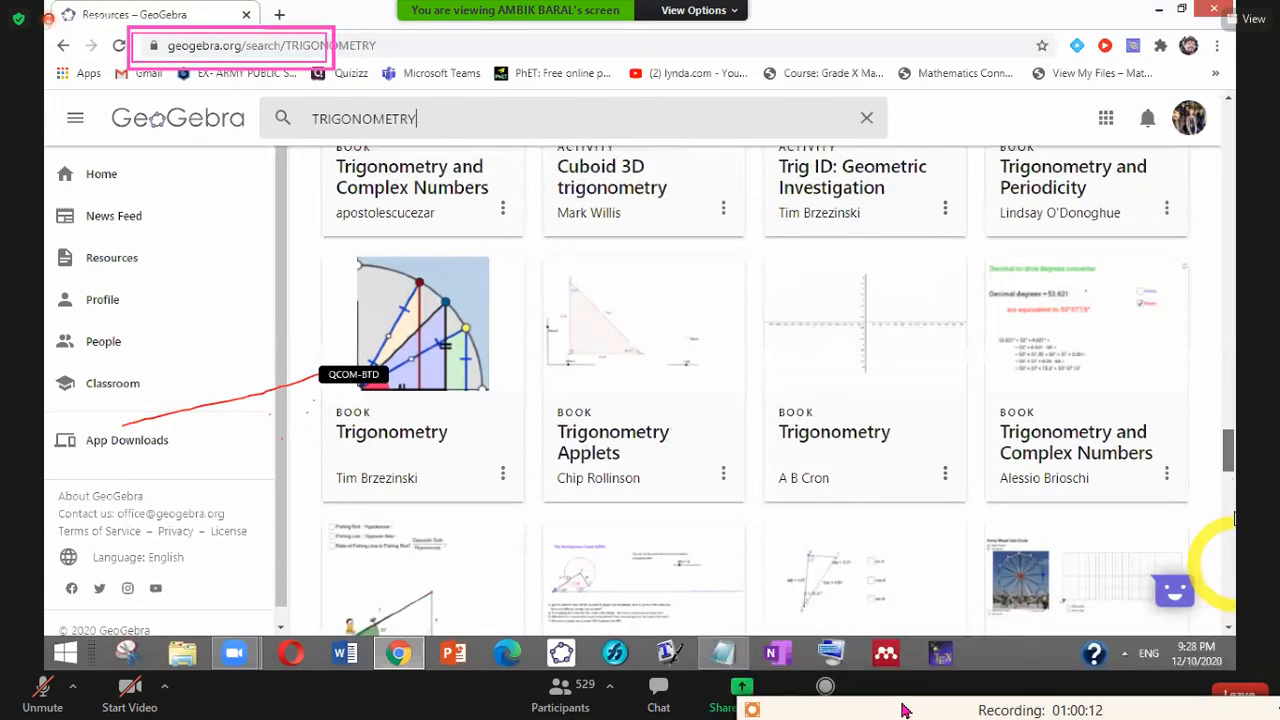
{"action": "key", "text": "Return"}
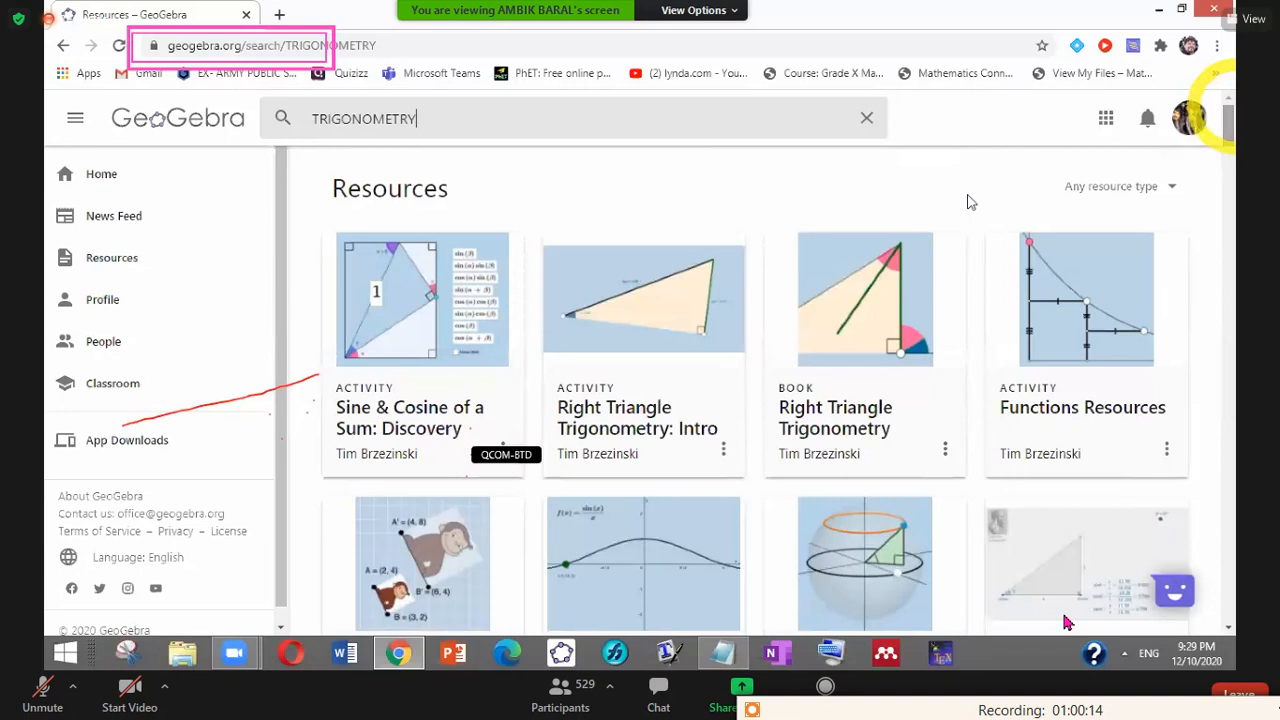
{"action": "left_click", "coordinate": [580, 119]}
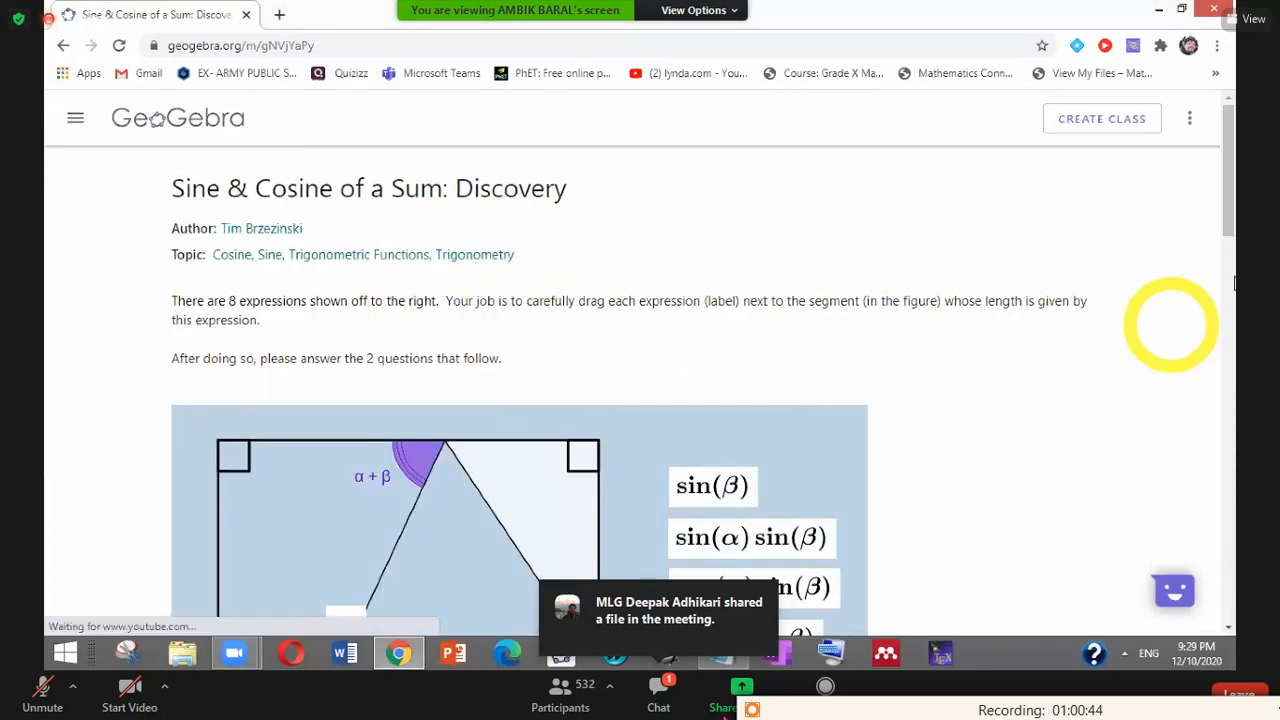
Step: Check the Zoom meeting chat for the newly shared file STFT HD.ggb and close the chat
{"action": "left_click", "coordinate": [665, 688]}
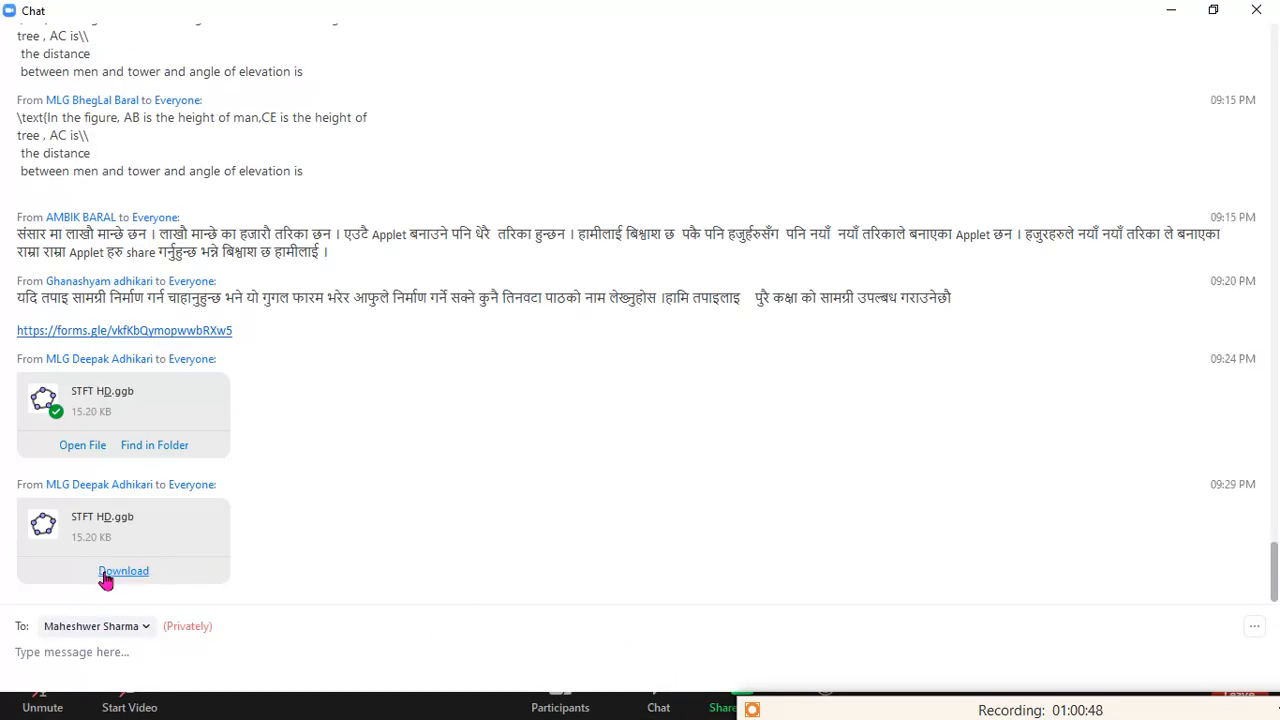
{"action": "left_click", "coordinate": [1262, 18]}
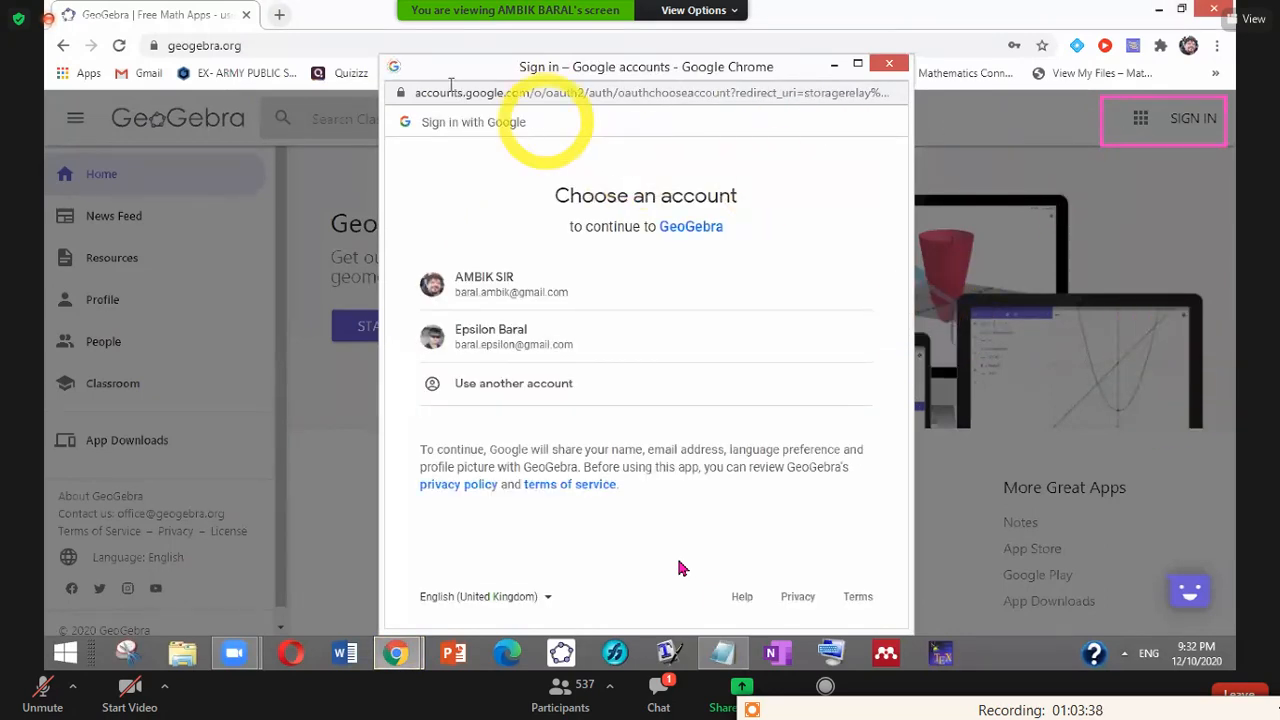
Step: Choose the listed Google account for signing in and proceed to create a new GeoGebra account
{"action": "left_click_drag", "start_coordinate": [445, 65], "coordinate": [412, 16]}
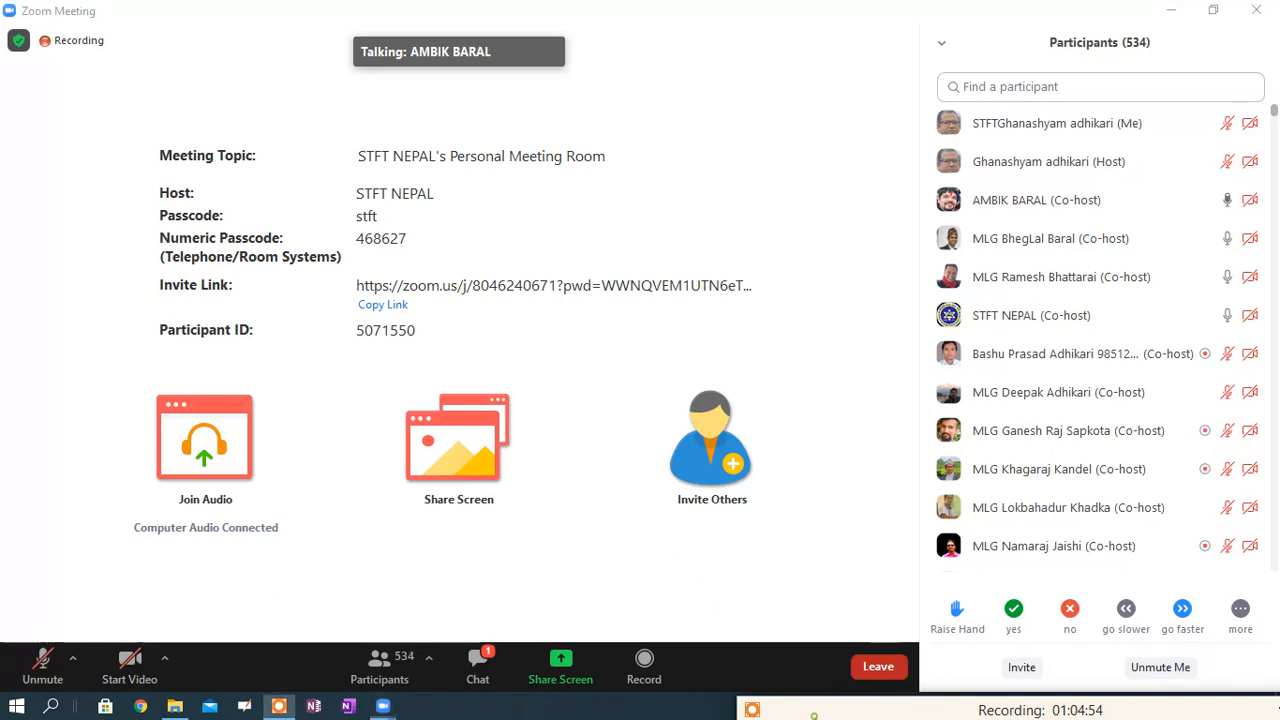
{"action": "mouse_move", "coordinate": [795, 623]}
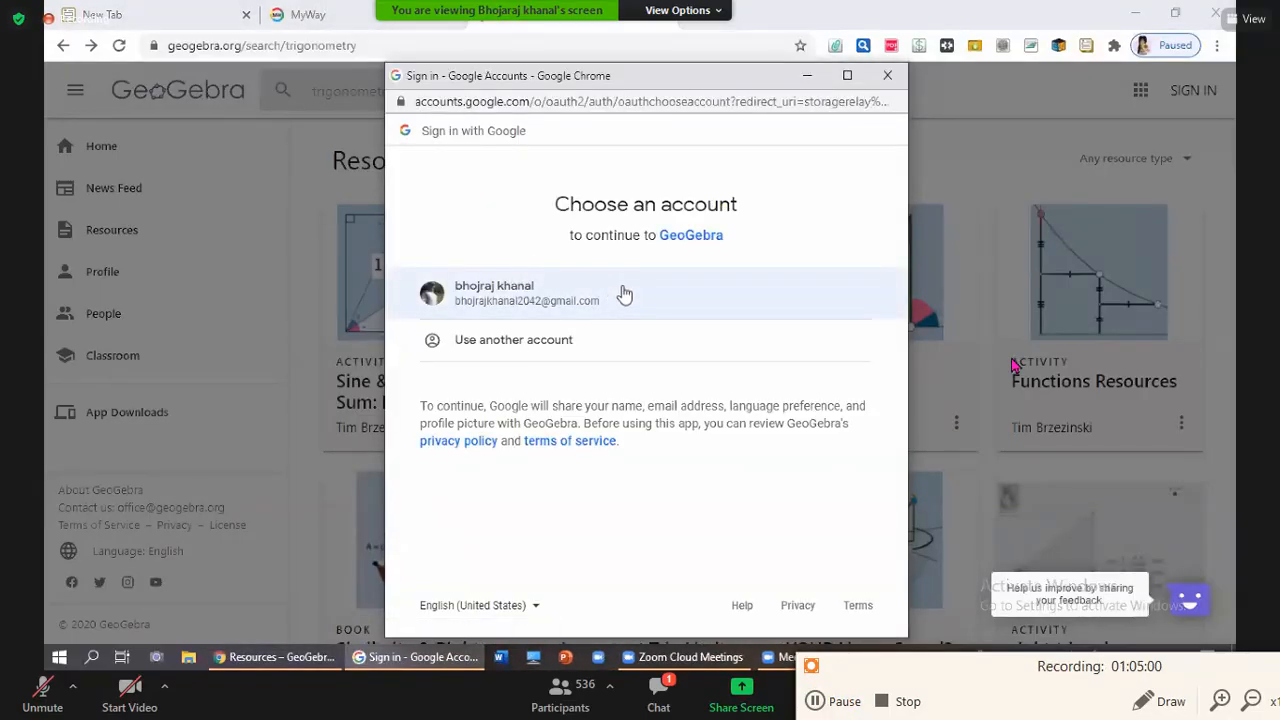
{"action": "left_click", "coordinate": [545, 297]}
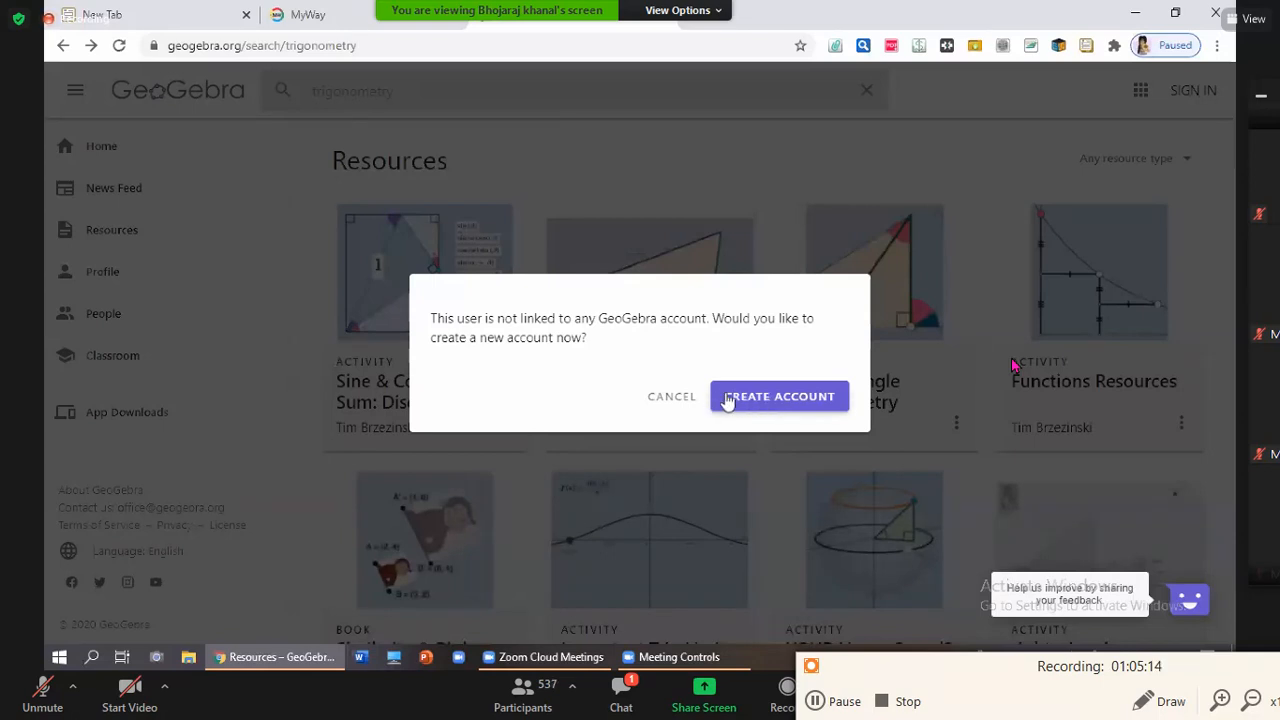
{"action": "left_click", "coordinate": [744, 401]}
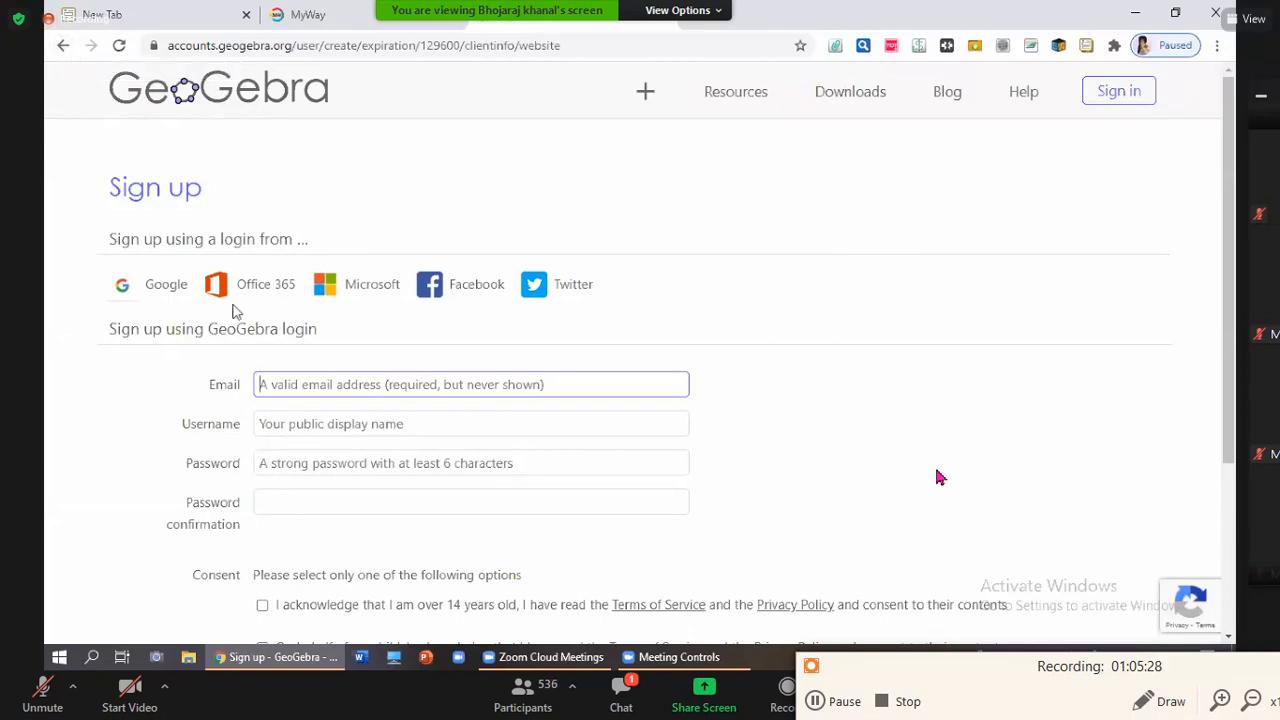
Step: Try to sign up with the Google login, and go back from the sign-up page
{"action": "left_click", "coordinate": [123, 290]}
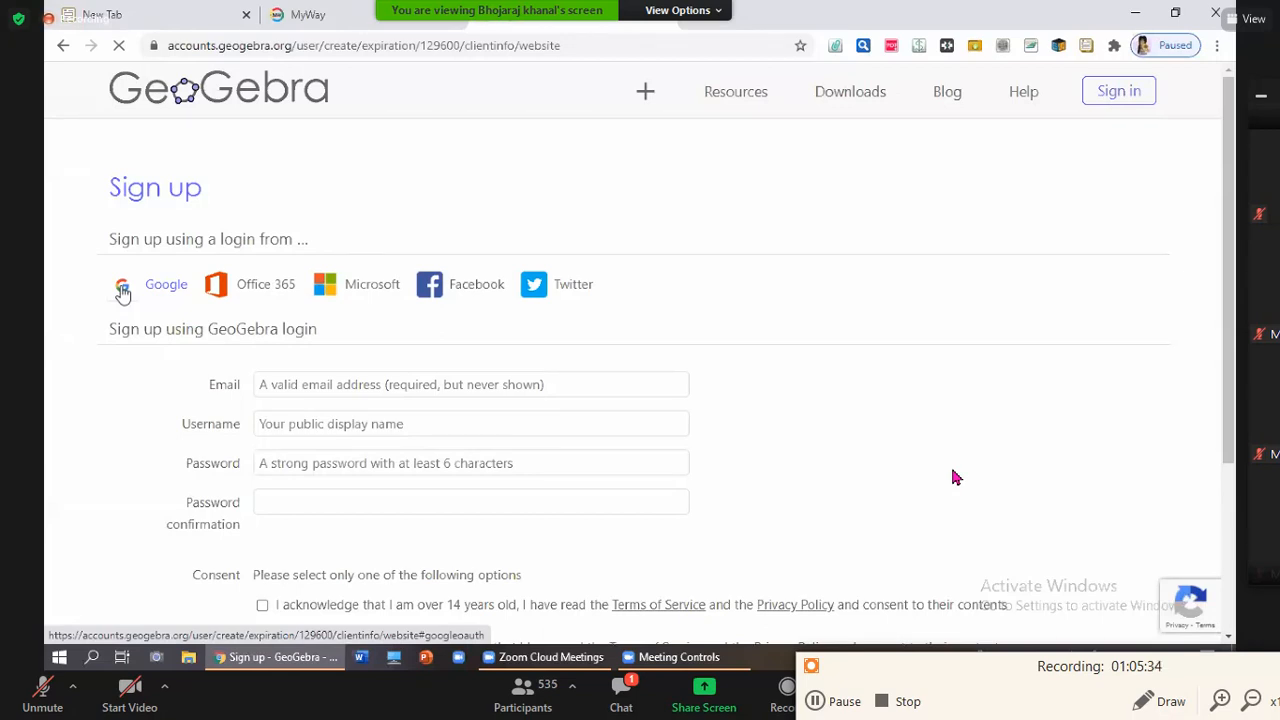
{"action": "left_click", "coordinate": [61, 48]}
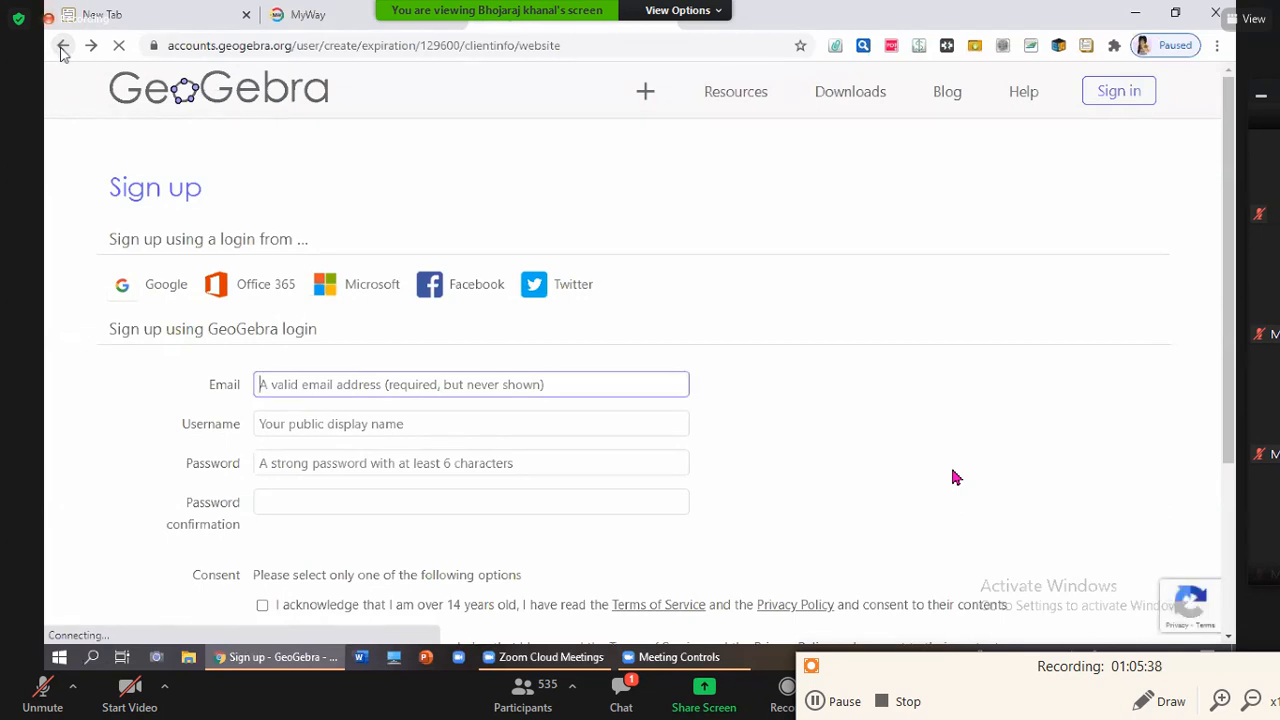
{"action": "left_click", "coordinate": [63, 49]}
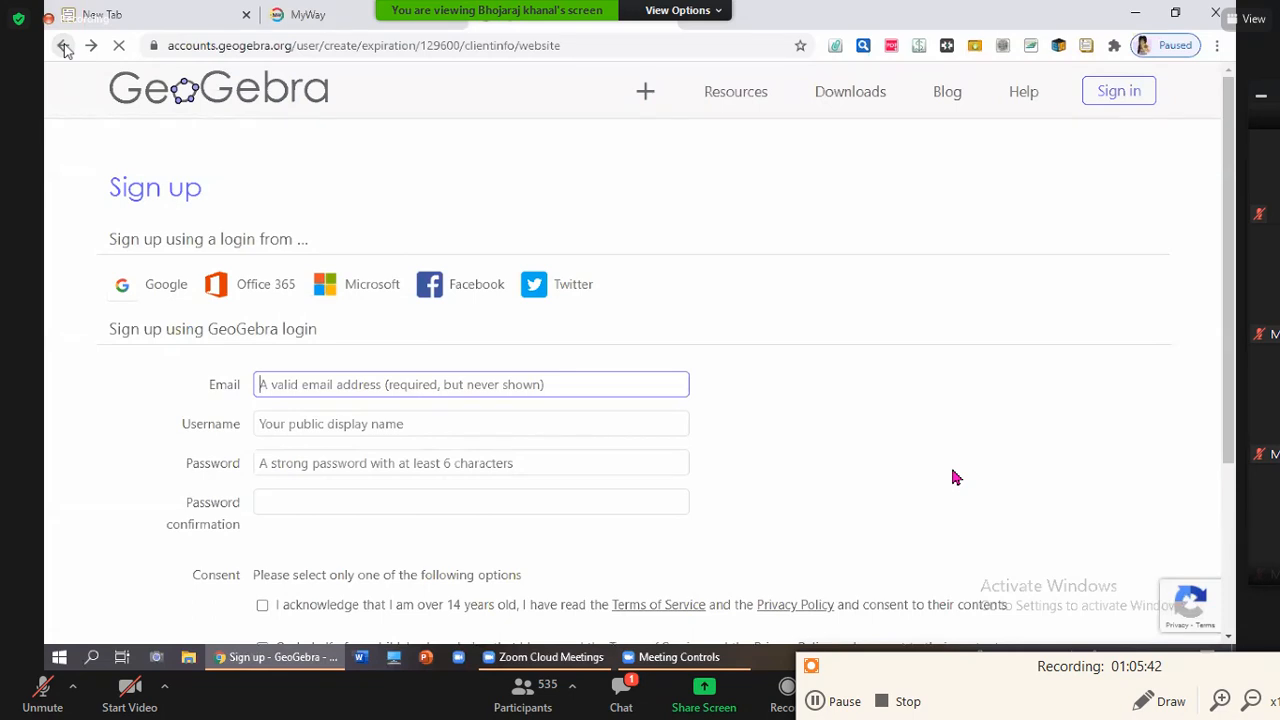
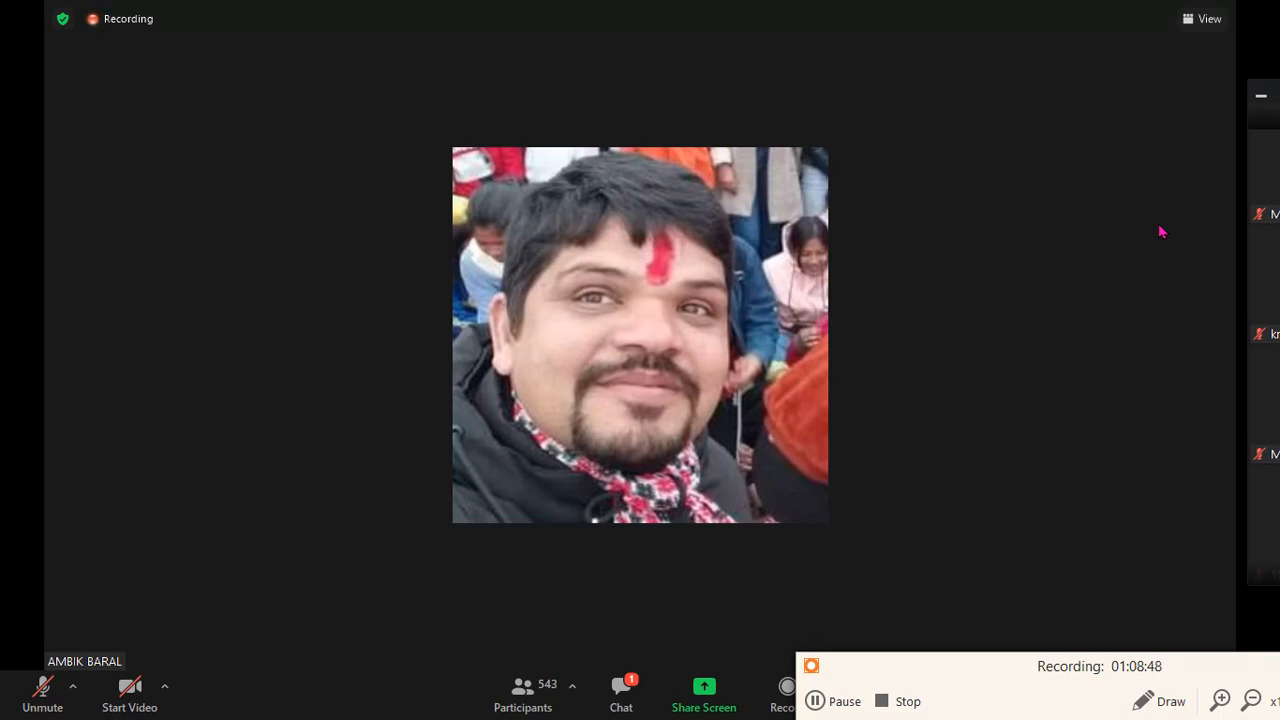
{"action": "left_click", "coordinate": [812, 703]}
{"action": "left_click", "coordinate": [806, 706]}
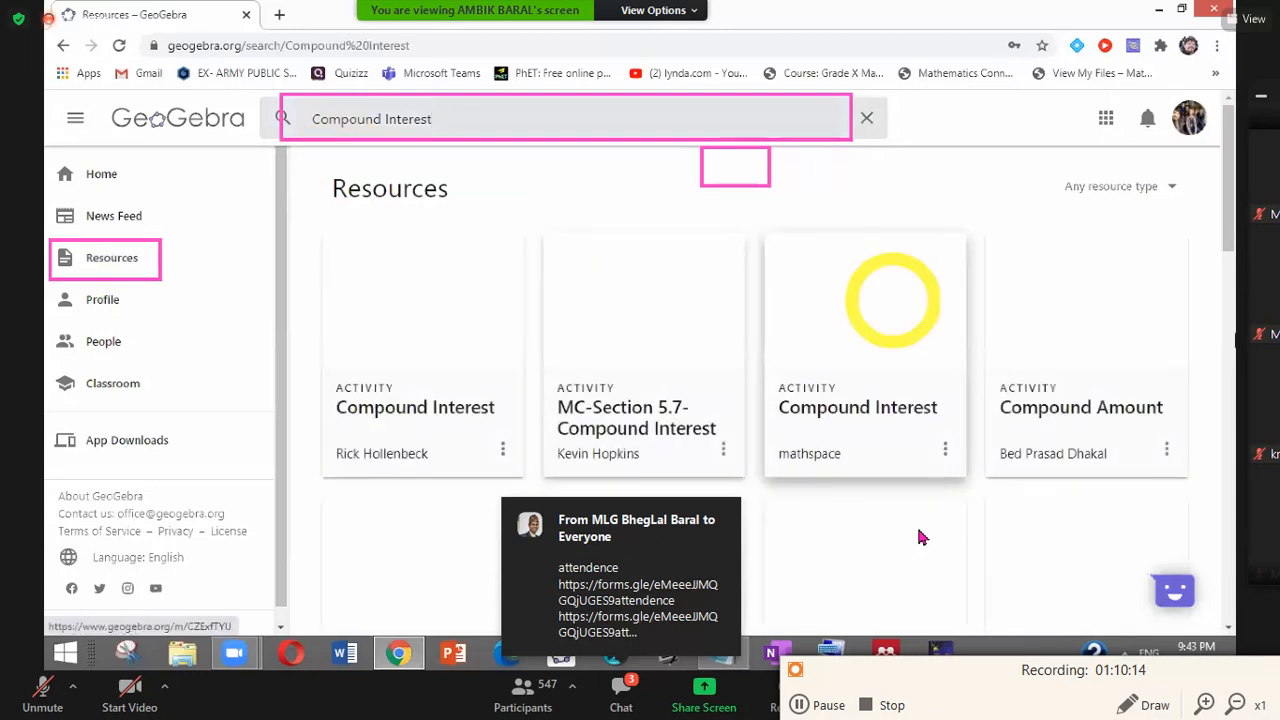
Step: Return from the Compound Interest search results to Classroom Resources and show the account's own materials
{"action": "left_click_drag", "start_coordinate": [1229, 222], "coordinate": [1229, 290]}
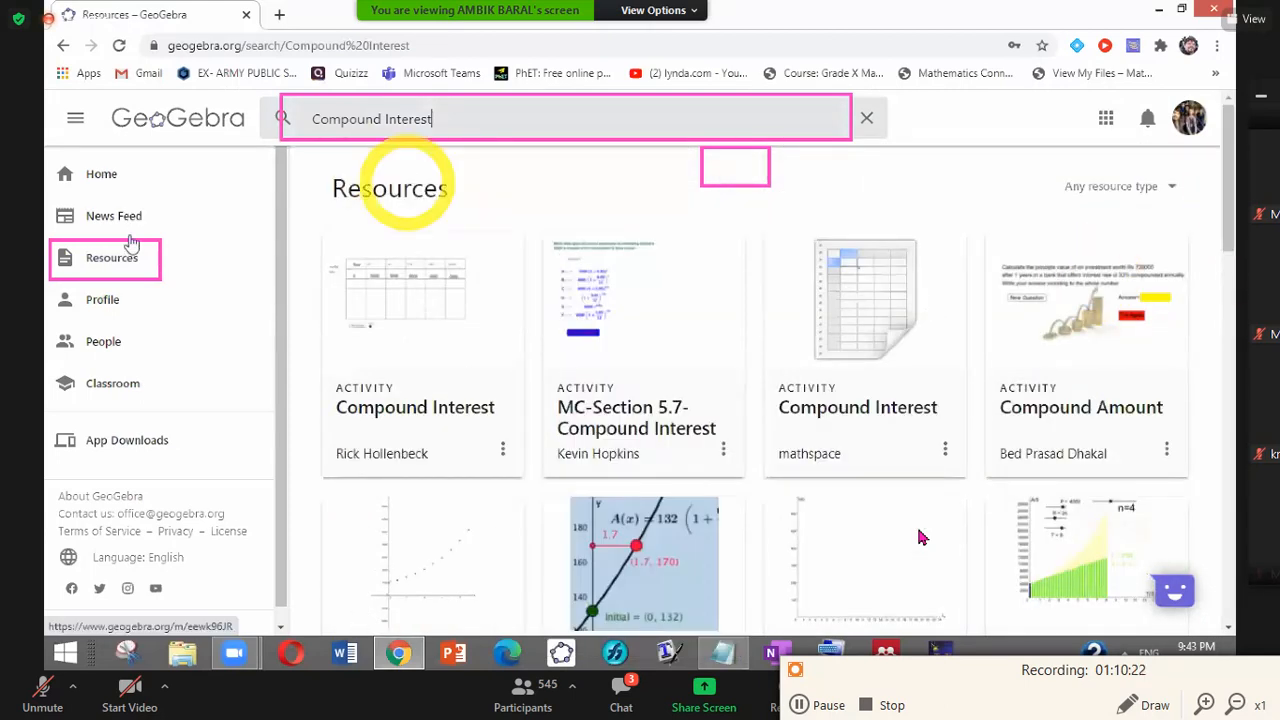
{"action": "left_click", "coordinate": [110, 262]}
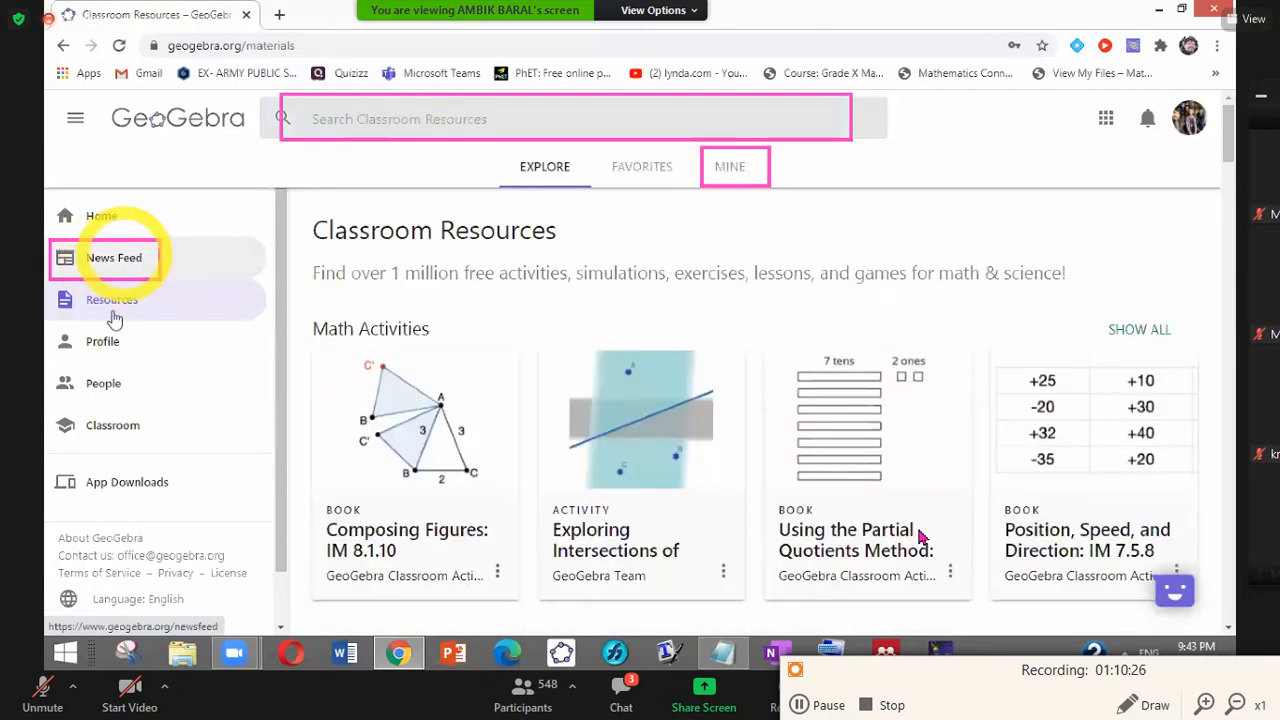
{"action": "left_click", "coordinate": [117, 310]}
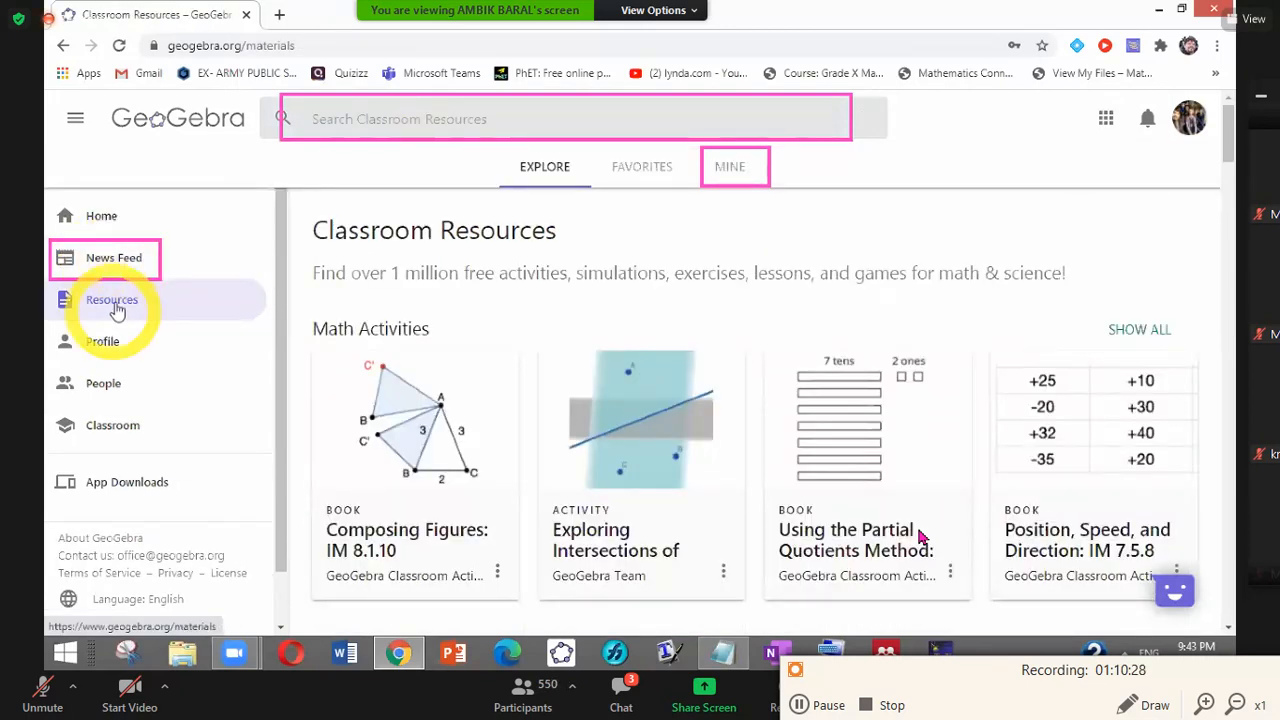
{"action": "left_click", "coordinate": [117, 310]}
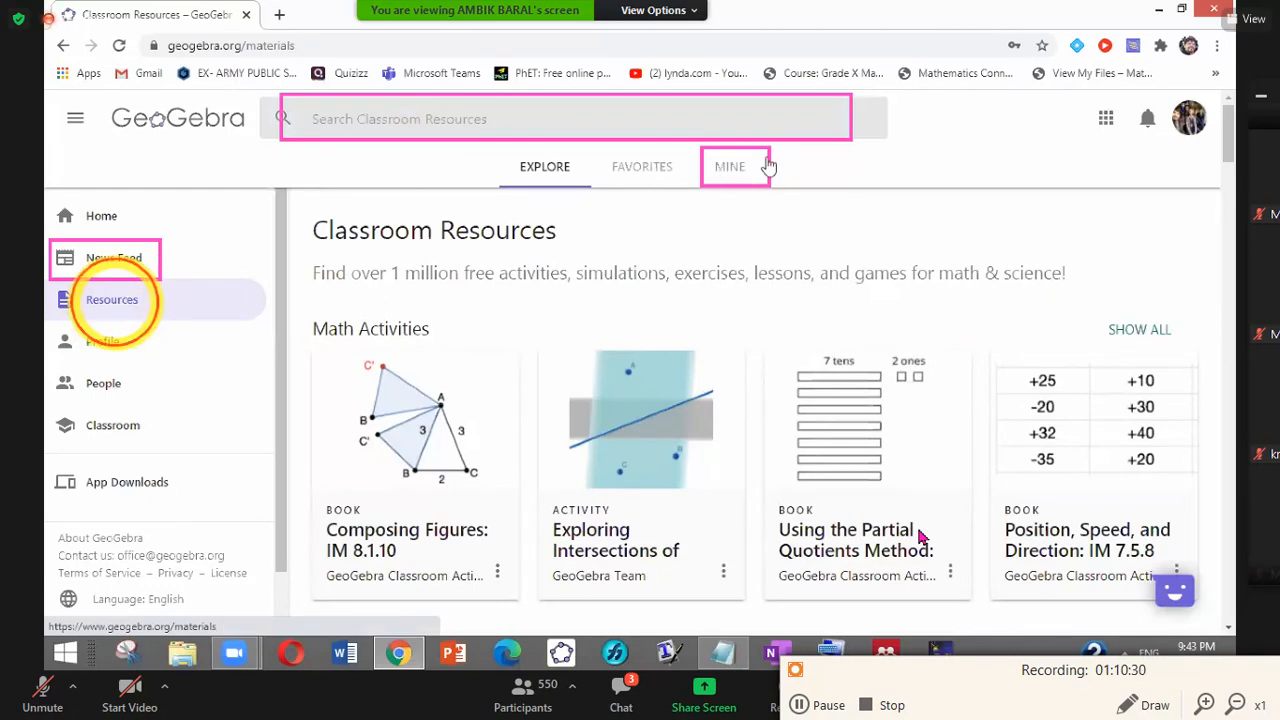
{"action": "left_click", "coordinate": [733, 167]}
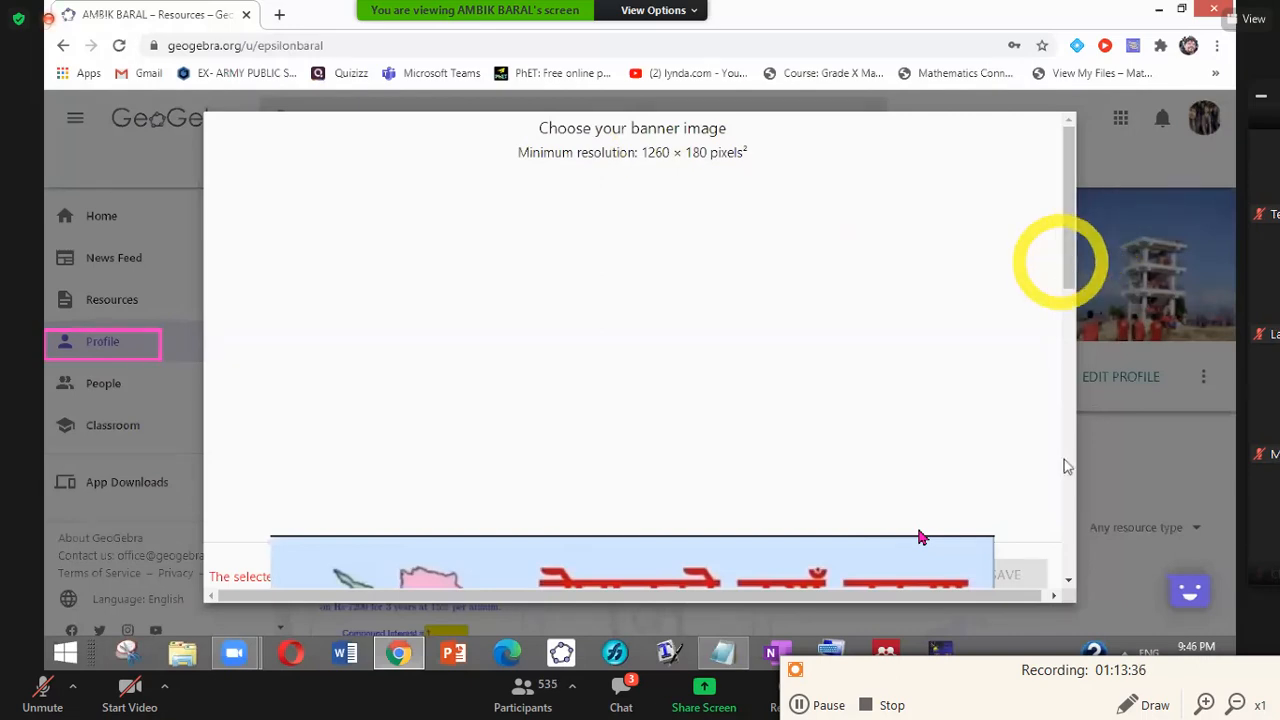
Step: Dismiss the banner image chooser without saving and select the profile picture on the profile page
{"action": "scroll", "coordinate": [1061, 262], "scroll_direction": "down", "scroll_amount": 6}
{"action": "left_click", "coordinate": [1112, 173]}
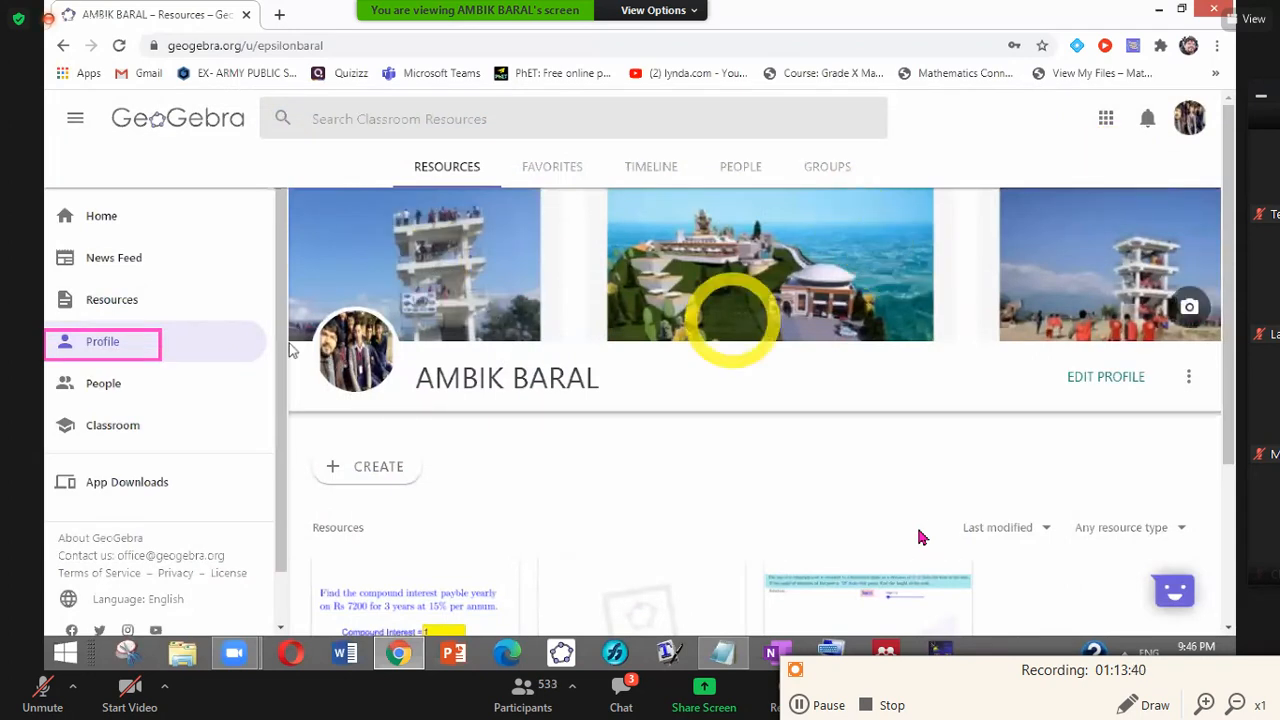
{"action": "left_click", "coordinate": [355, 355]}
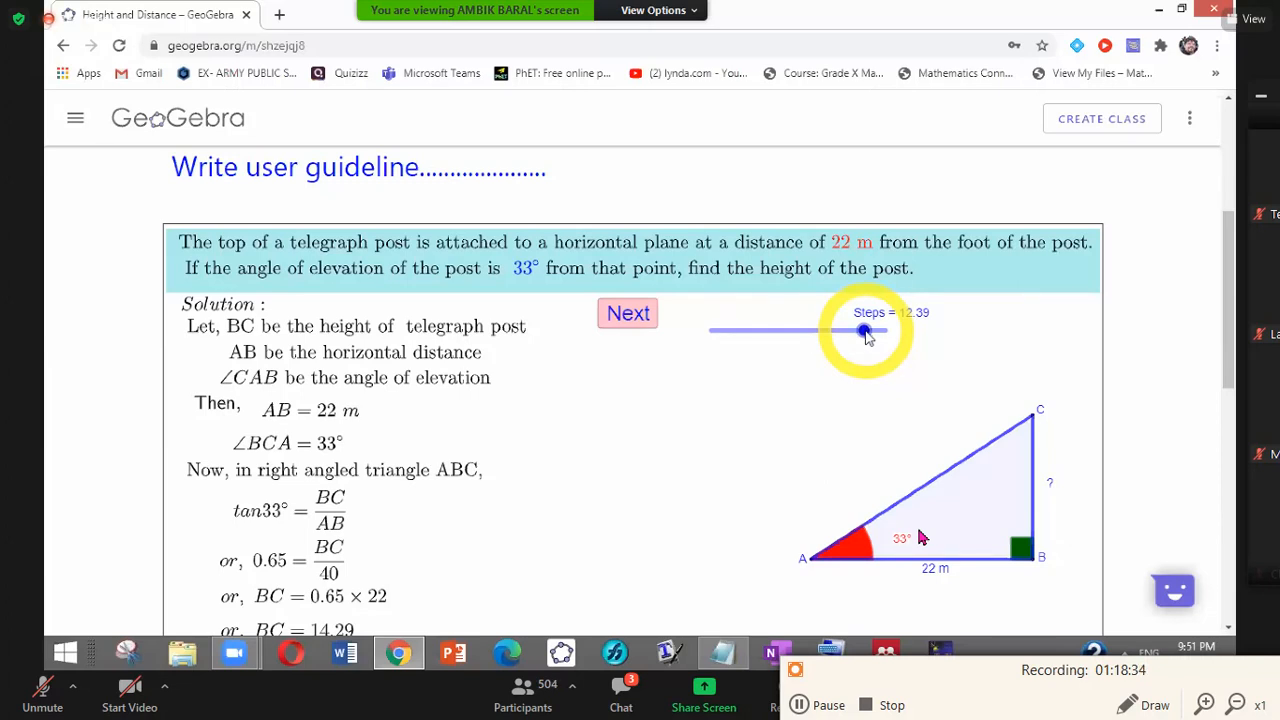
Step: Run the telegraph post solution backward and then forward to its end with the Steps slider
{"action": "left_click_drag", "start_coordinate": [866, 337], "coordinate": [787, 336]}
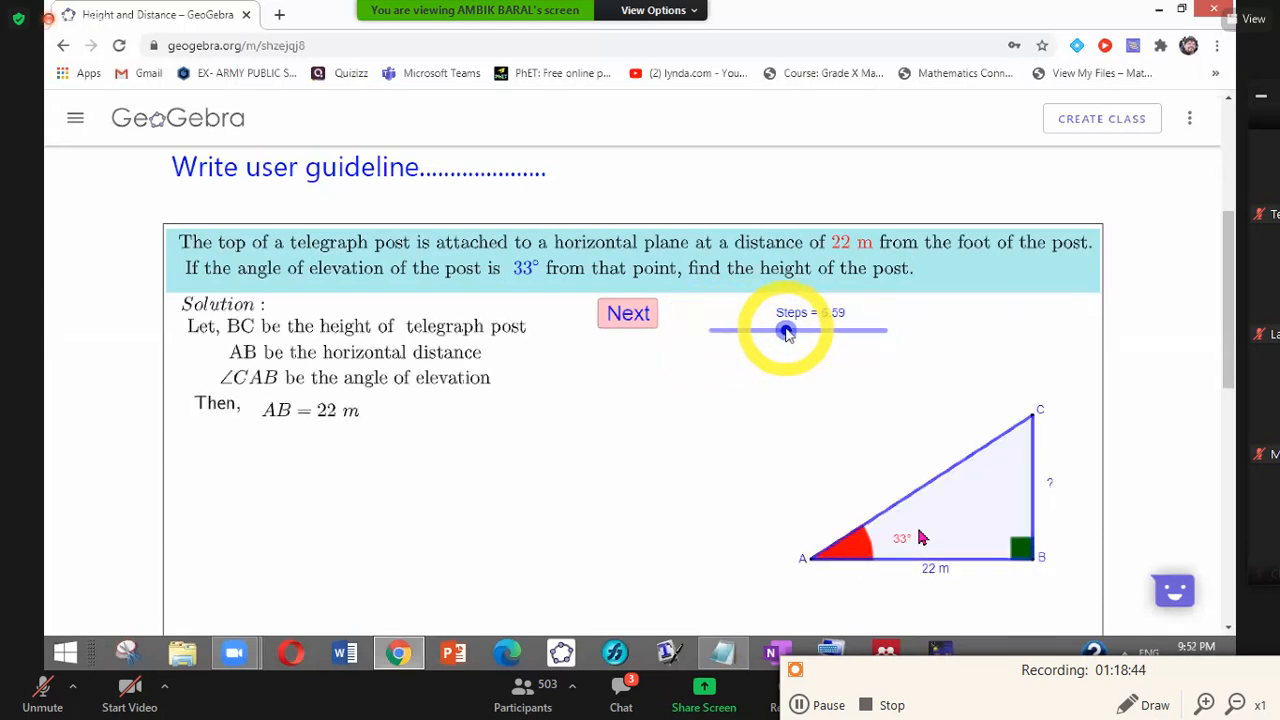
{"action": "left_click_drag", "start_coordinate": [787, 336], "coordinate": [928, 329]}
Step: Examine the multiple-choice question on the sum of 3 and 4 below the applet, and return to the profile page
{"action": "left_click_drag", "start_coordinate": [1228, 318], "coordinate": [1228, 440]}
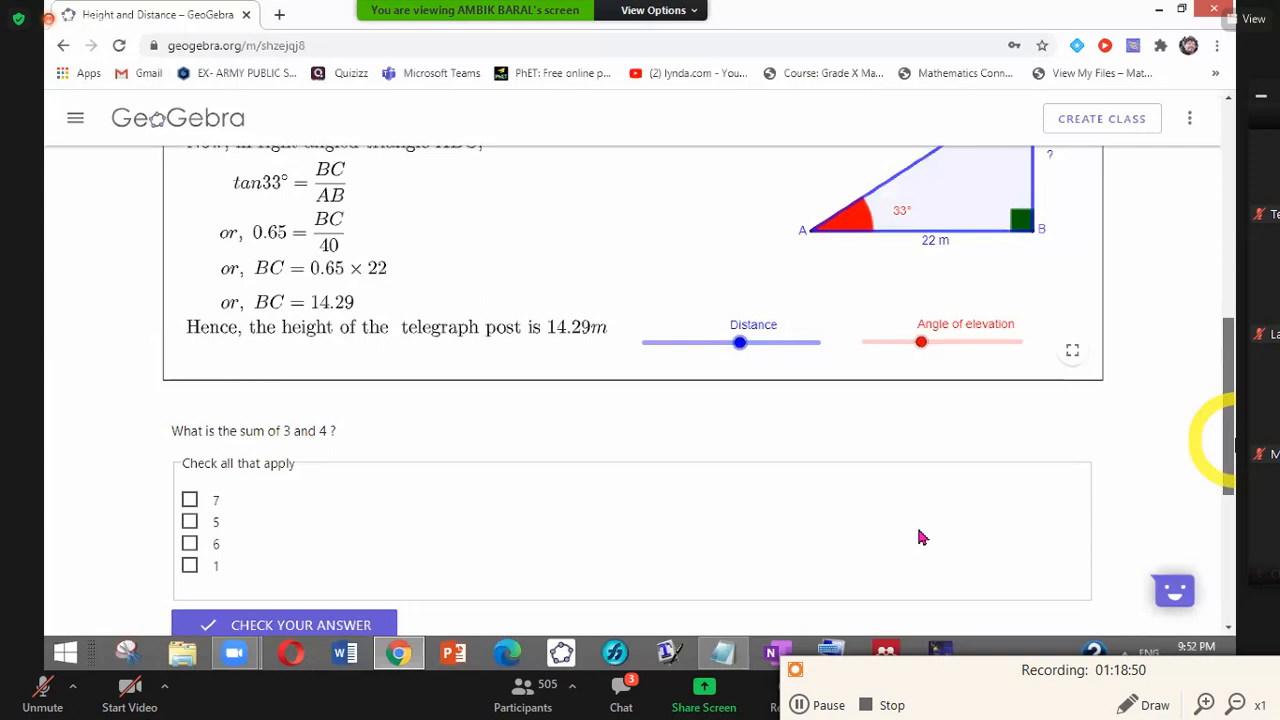
{"action": "left_click", "coordinate": [296, 609]}
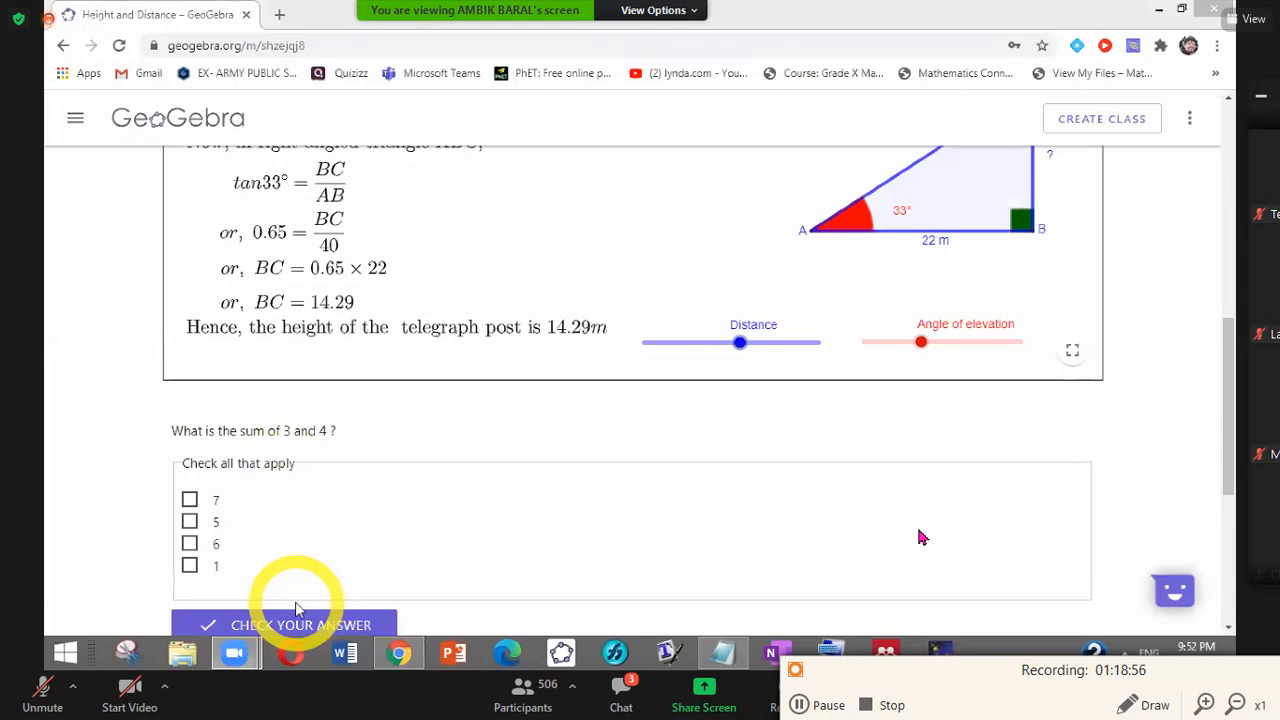
{"action": "left_click", "coordinate": [311, 599]}
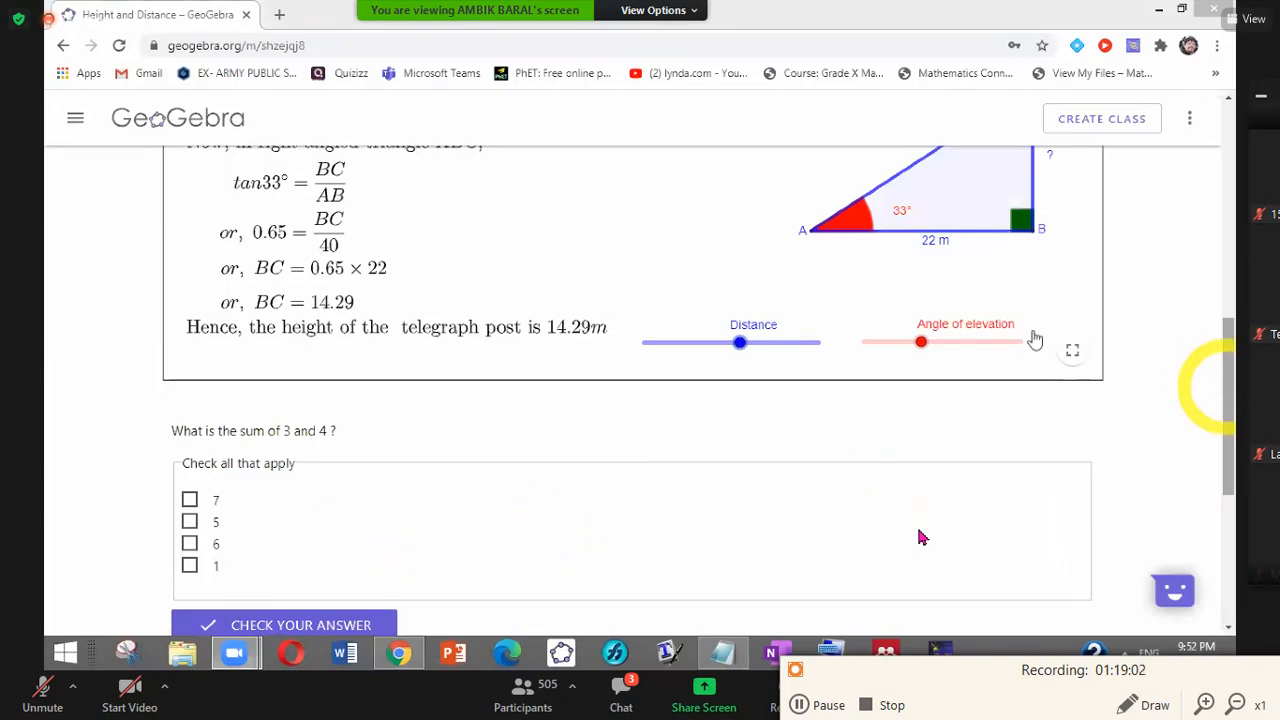
{"action": "left_click", "coordinate": [63, 46]}
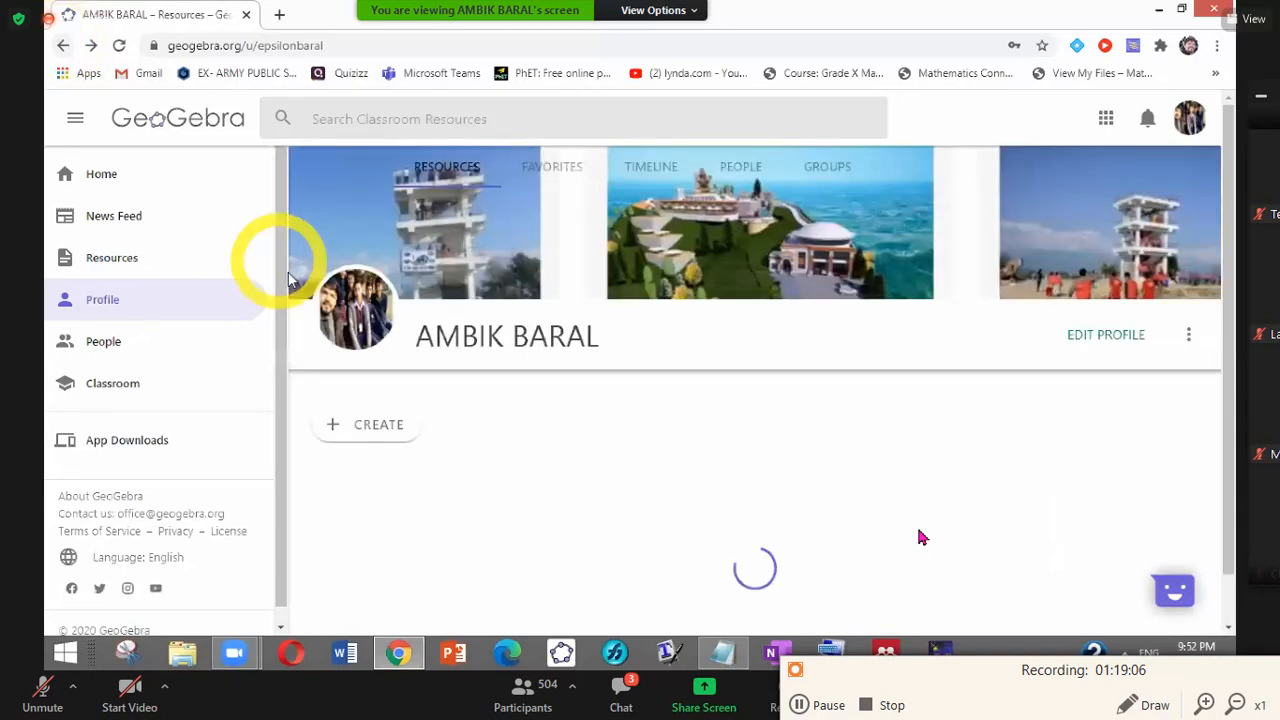
Step: Look through the class folders and published activities on the profile page
{"action": "left_click_drag", "start_coordinate": [1229, 304], "coordinate": [1233, 444]}
{"action": "left_click_drag", "start_coordinate": [1230, 400], "coordinate": [1233, 435]}
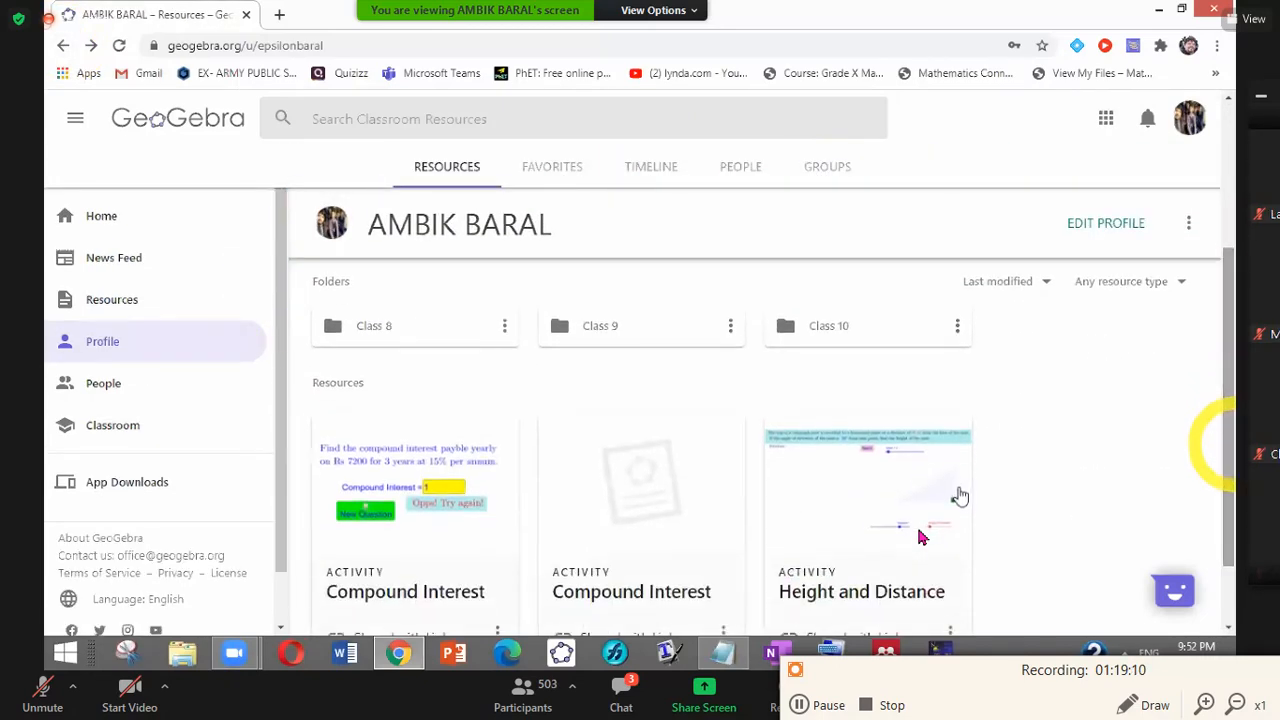
{"action": "left_click_drag", "start_coordinate": [1229, 464], "coordinate": [1230, 343]}
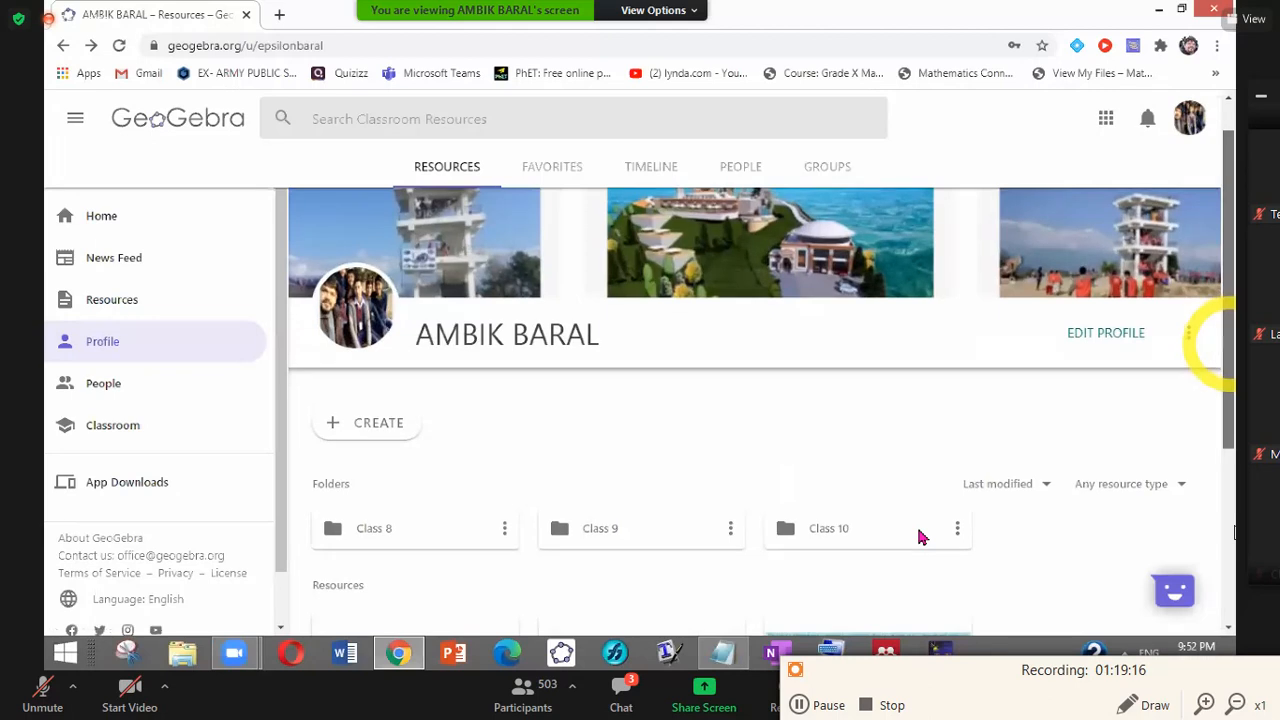
{"action": "left_click_drag", "start_coordinate": [1229, 419], "coordinate": [1229, 438]}
{"action": "scroll", "coordinate": [743, 601], "scroll_direction": "up", "scroll_amount": 3}
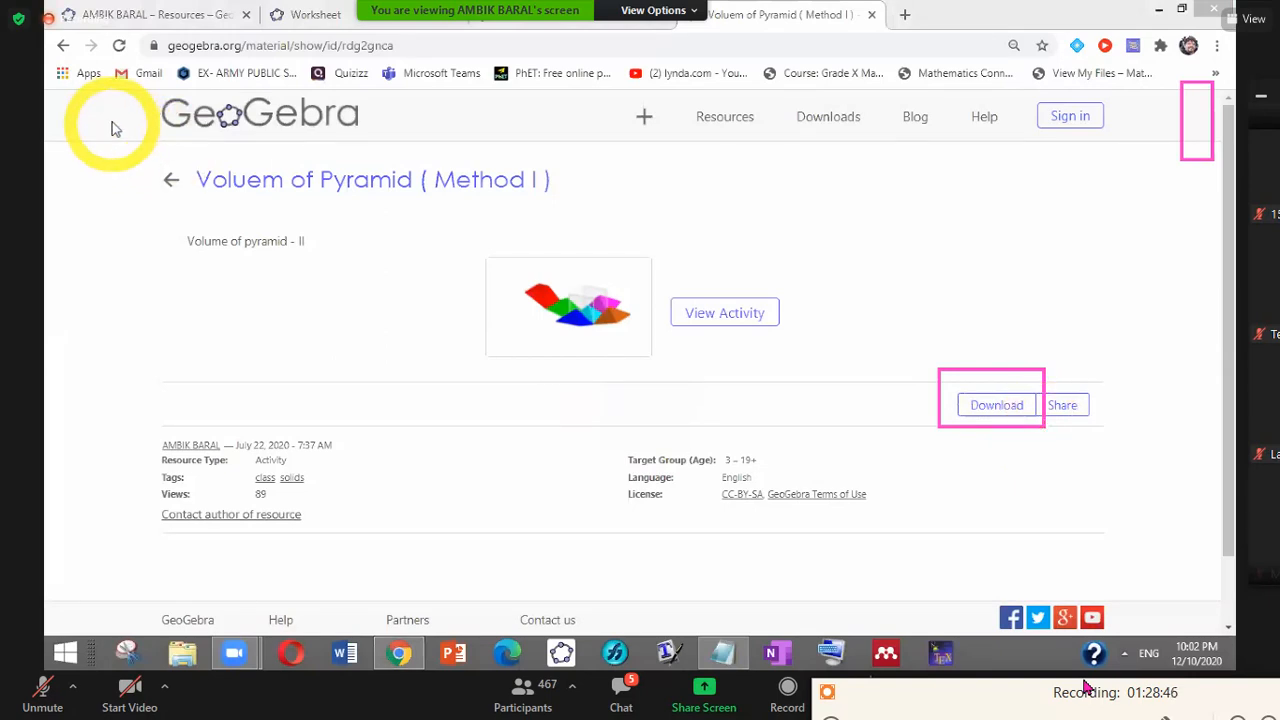
Step: Show the download options of the Voluem of Pyramid (Method I) activity, agree to the non-commercial license and download Applet 1 (.ggb)
{"action": "left_click", "coordinate": [990, 412]}
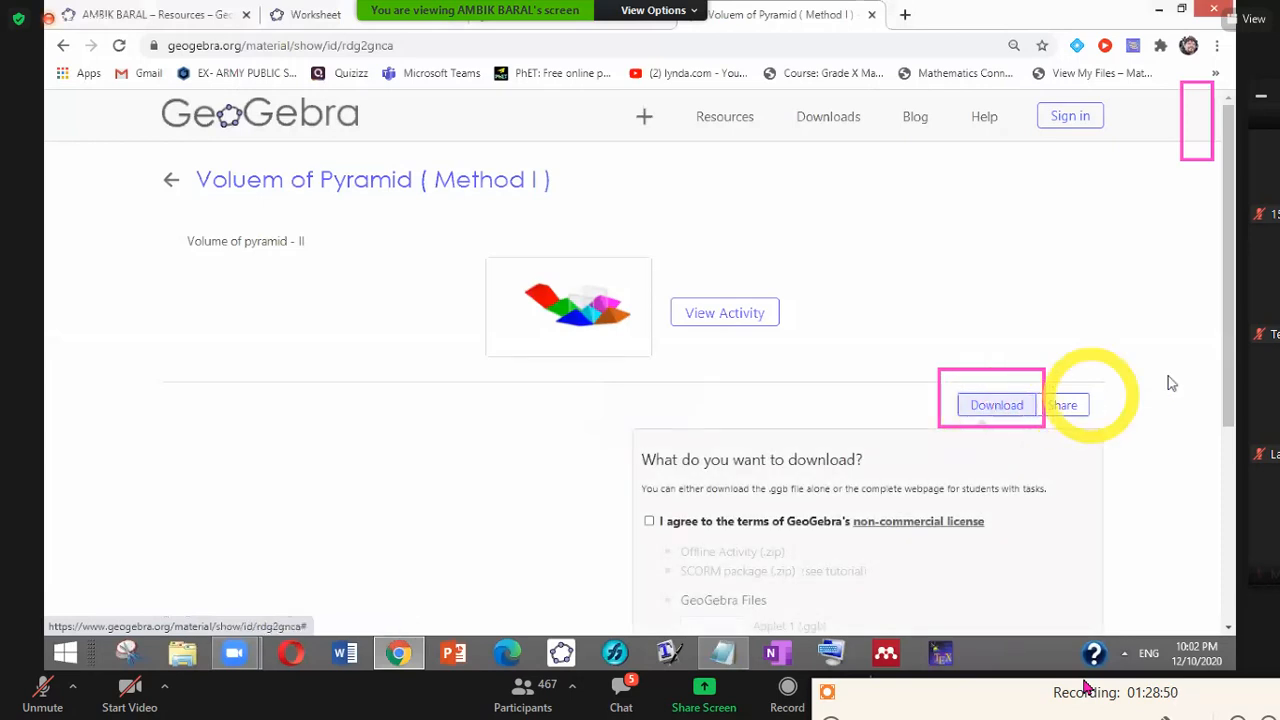
{"action": "scroll", "coordinate": [1214, 443], "scroll_direction": "down", "scroll_amount": 2}
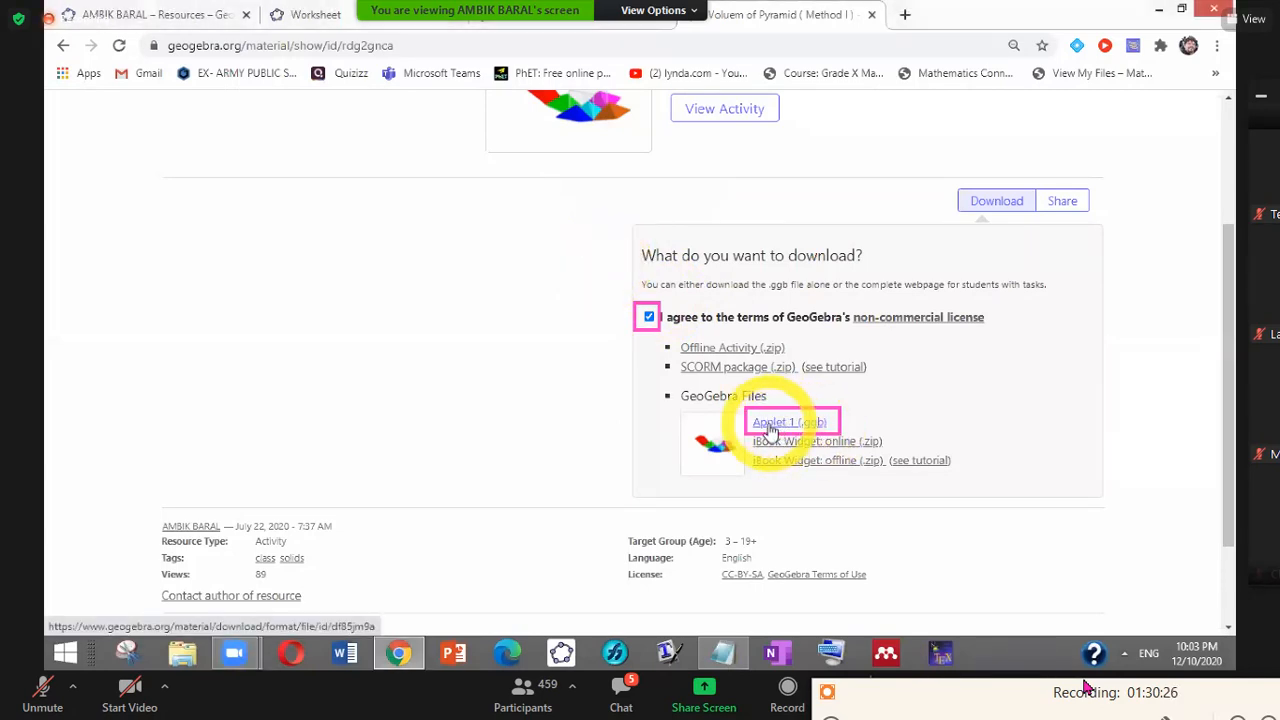
{"action": "left_click", "coordinate": [806, 424]}
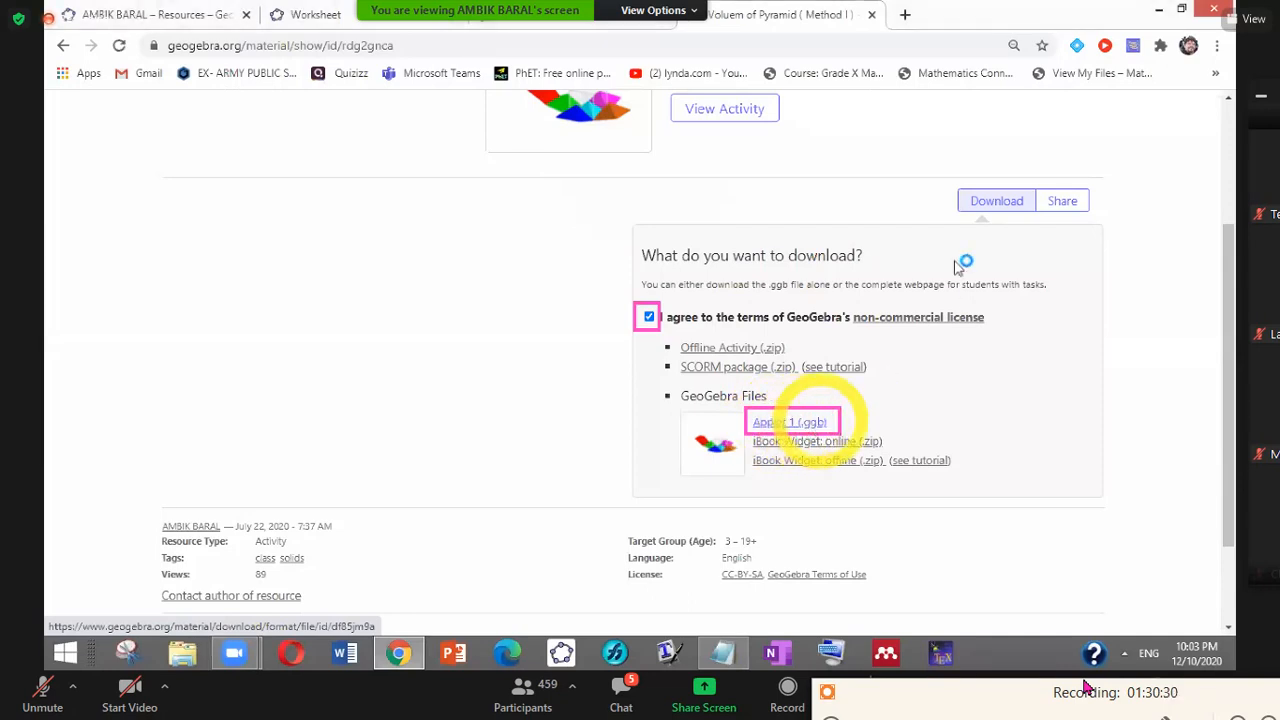
Step: Reopen the pyramid activity's download options, download Applet 1 (.ggb) again and maximize the GeoGebra desktop window
{"action": "left_click", "coordinate": [983, 203]}
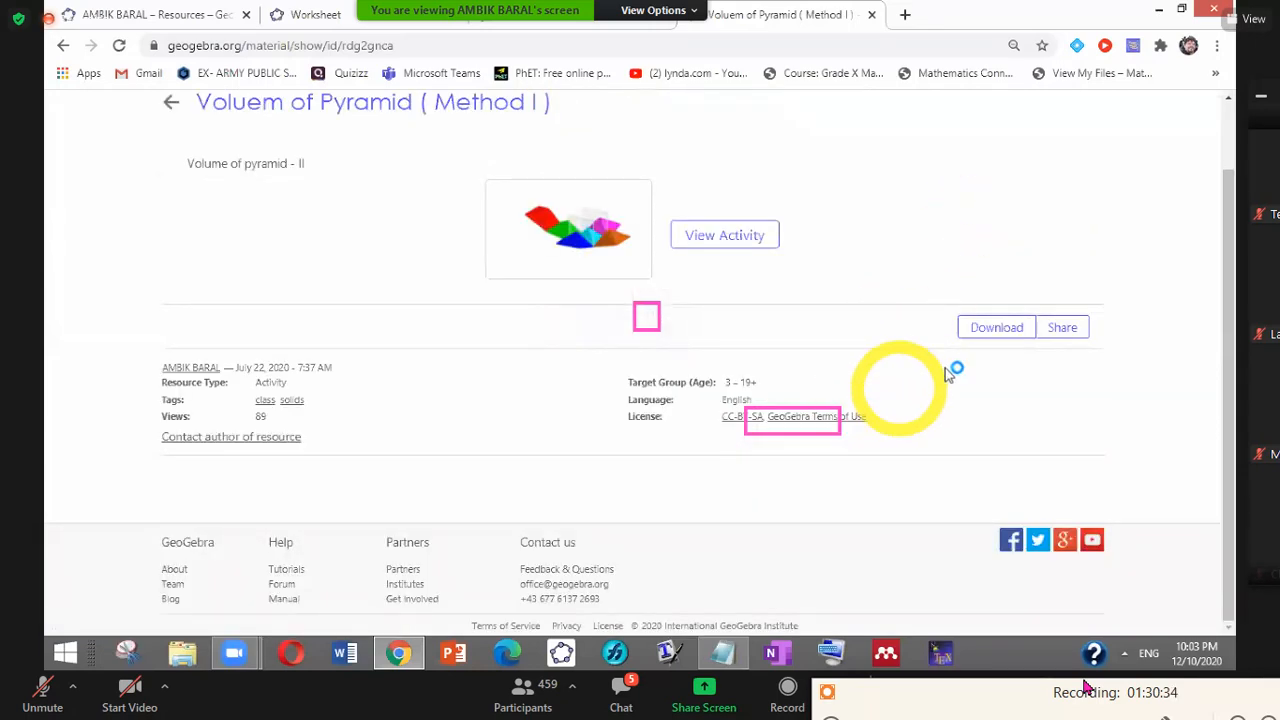
{"action": "left_click", "coordinate": [985, 327]}
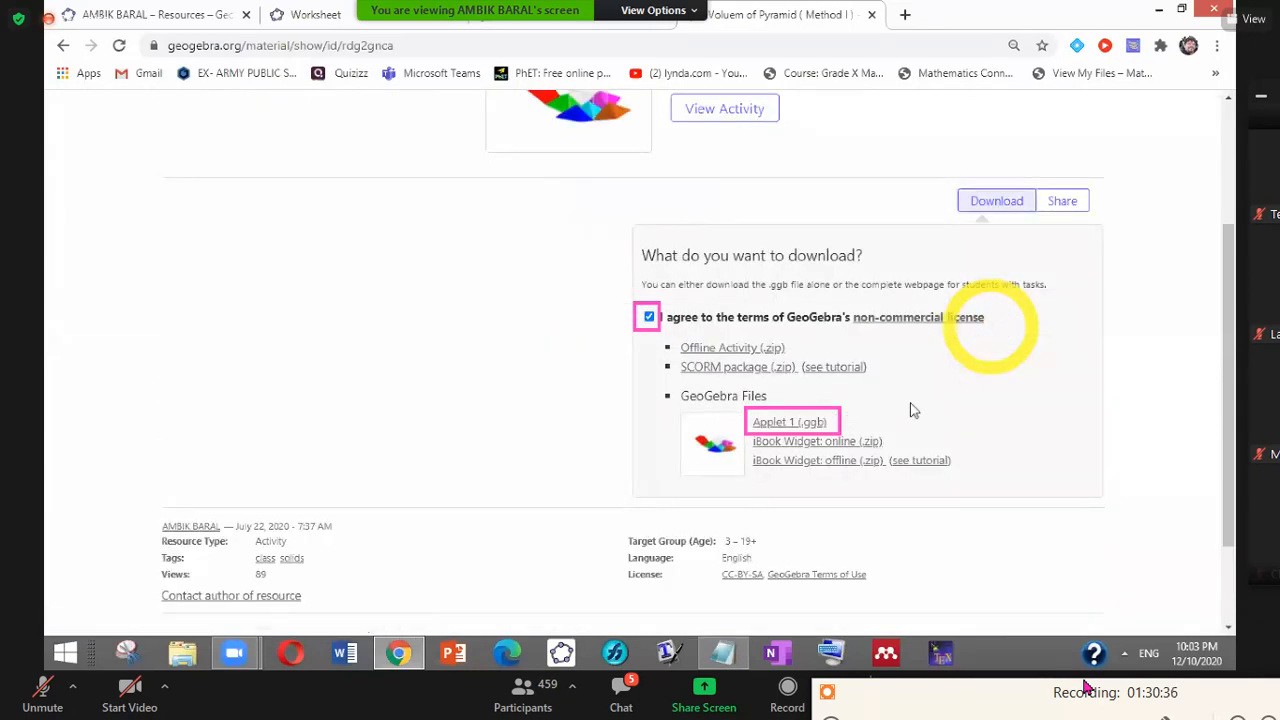
{"action": "left_click", "coordinate": [788, 423]}
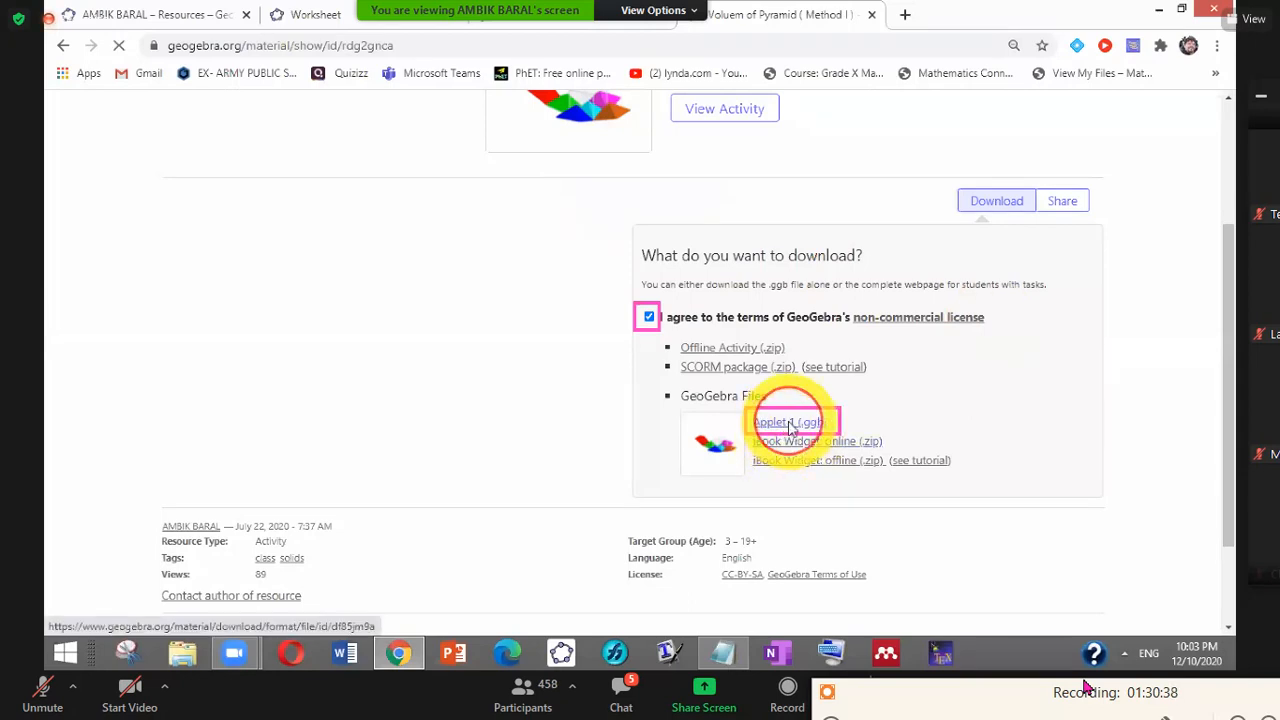
{"action": "left_click", "coordinate": [807, 423]}
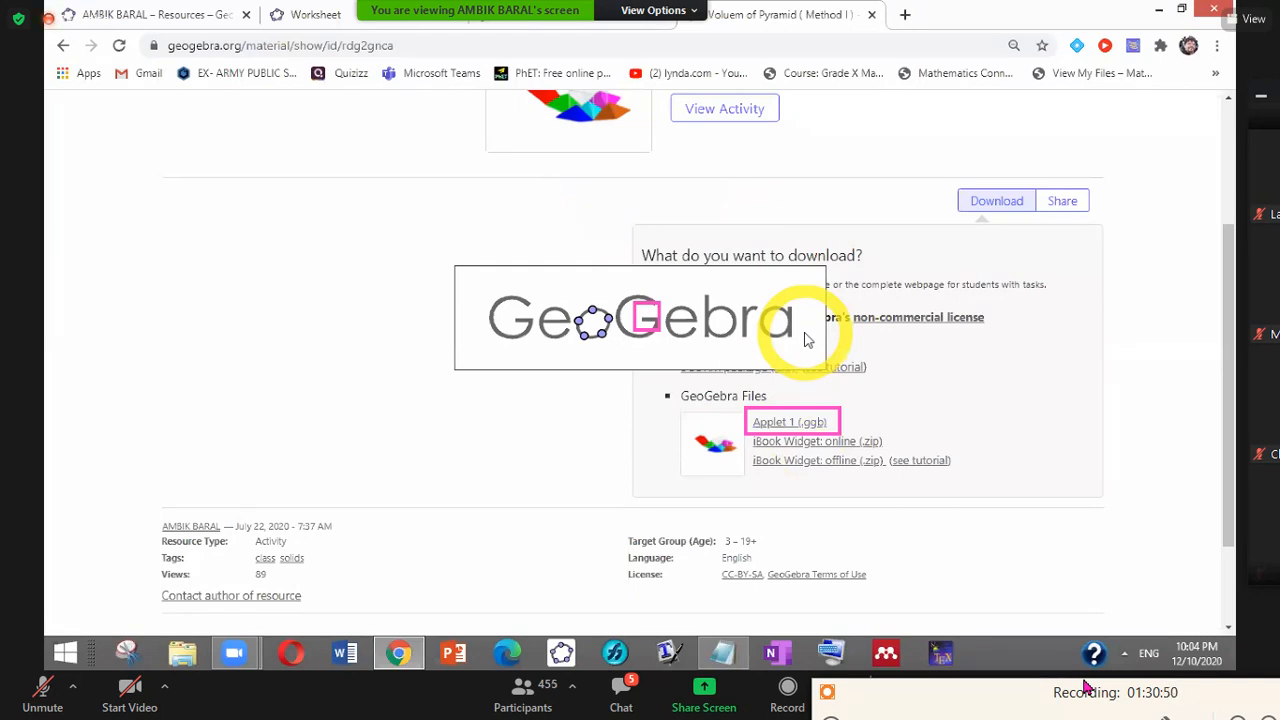
{"action": "left_click", "coordinate": [597, 148]}
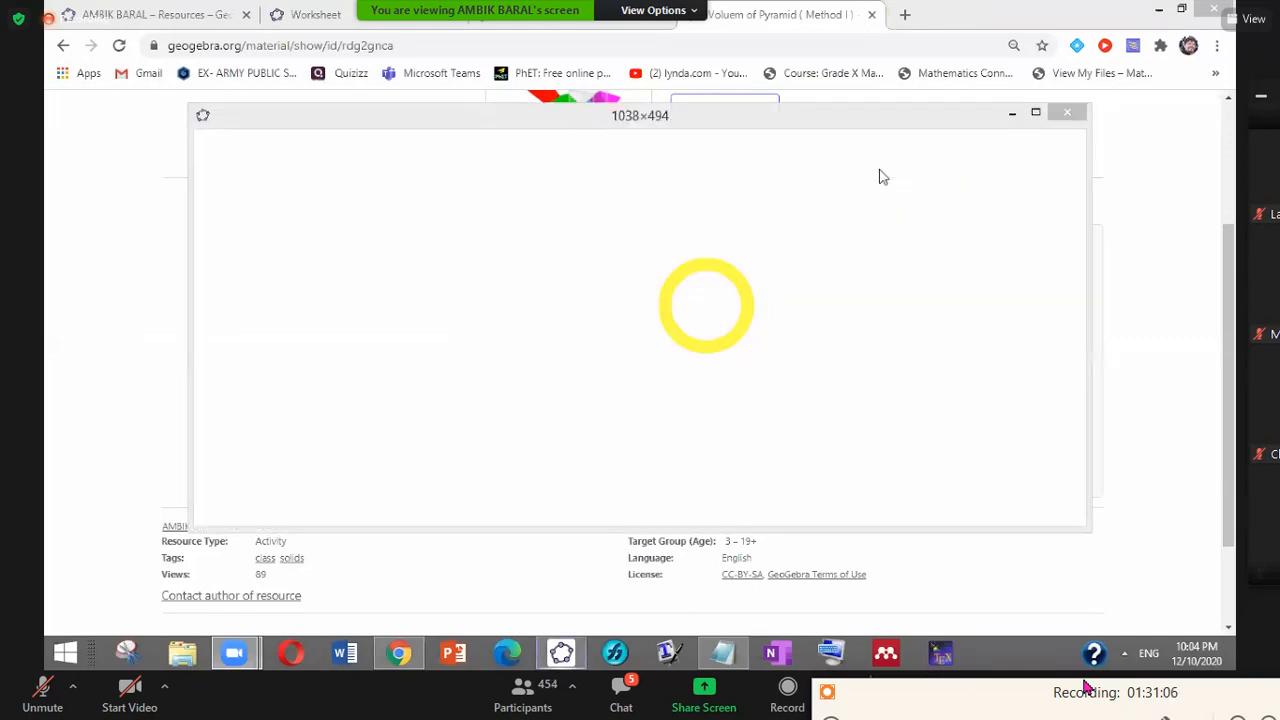
{"action": "left_click", "coordinate": [1036, 114]}
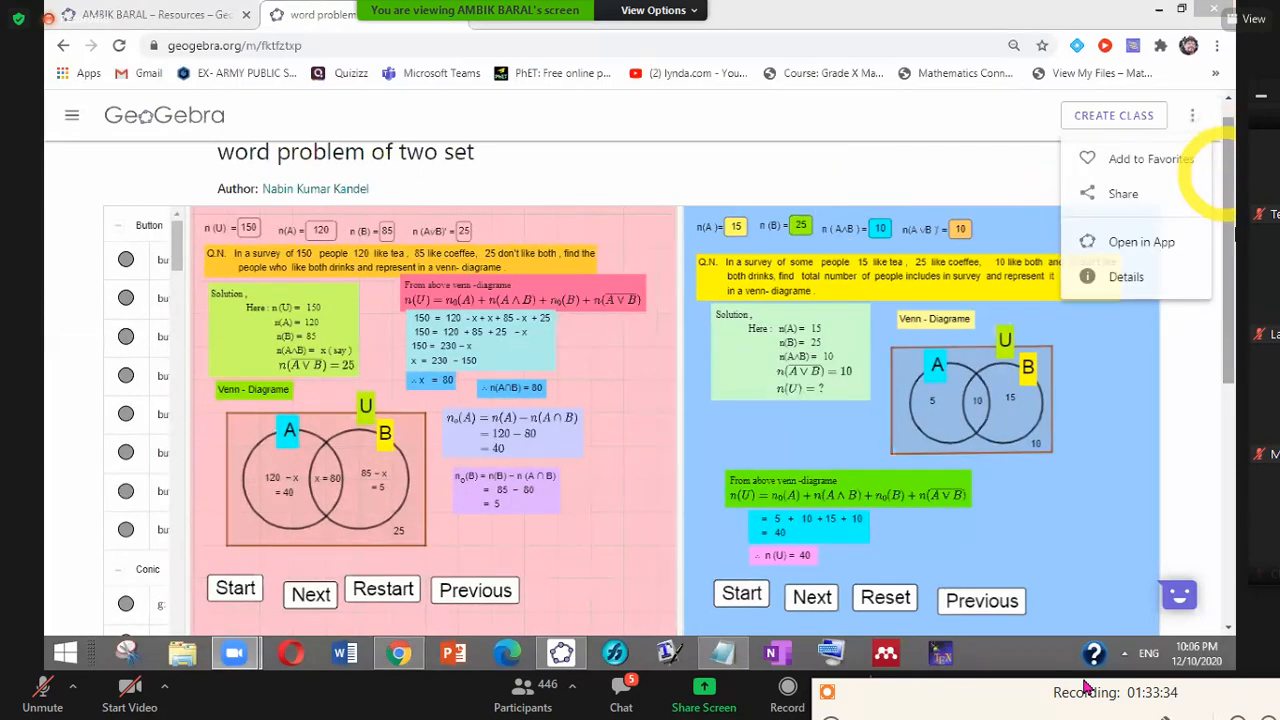
Step: Open the details page of the "word problem of two set" activity and examine its download and share options
{"action": "left_click_drag", "start_coordinate": [1229, 155], "coordinate": [1232, 168]}
{"action": "left_click_drag", "start_coordinate": [1232, 228], "coordinate": [1232, 186]}
{"action": "left_click", "coordinate": [1095, 285]}
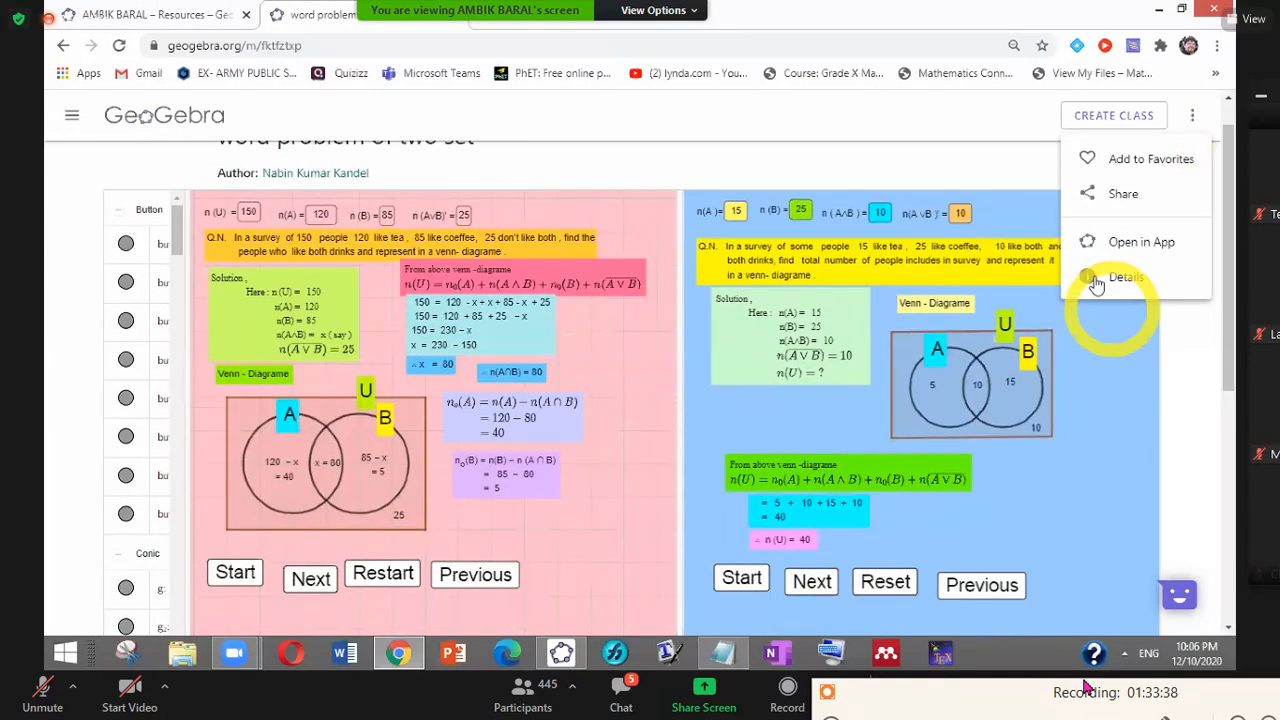
{"action": "left_click", "coordinate": [1095, 285]}
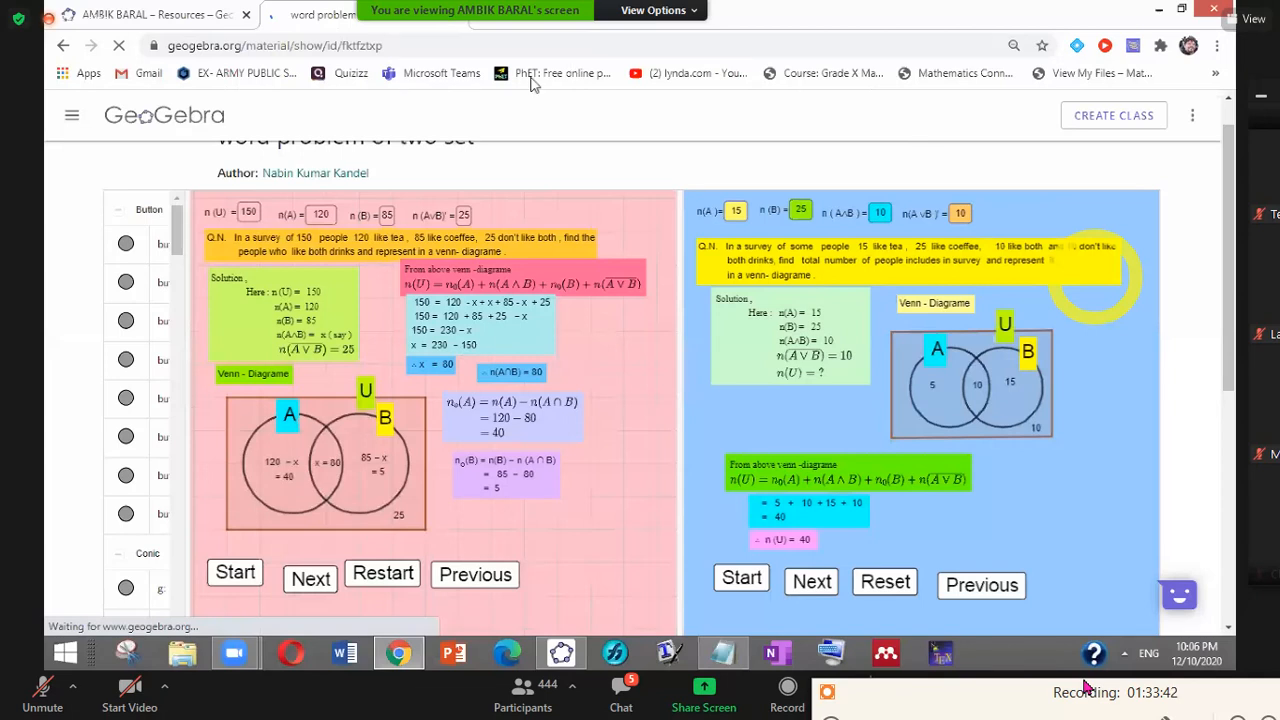
{"action": "left_click", "coordinate": [918, 144]}
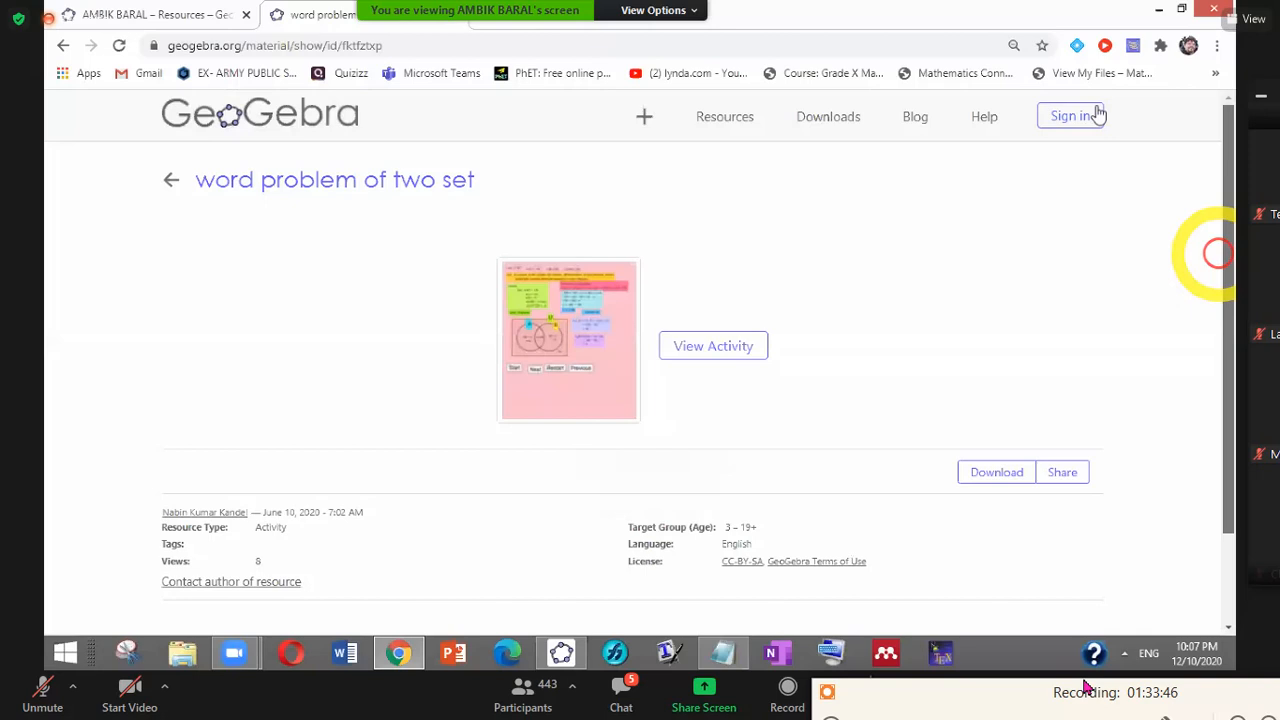
{"action": "left_click", "coordinate": [964, 259]}
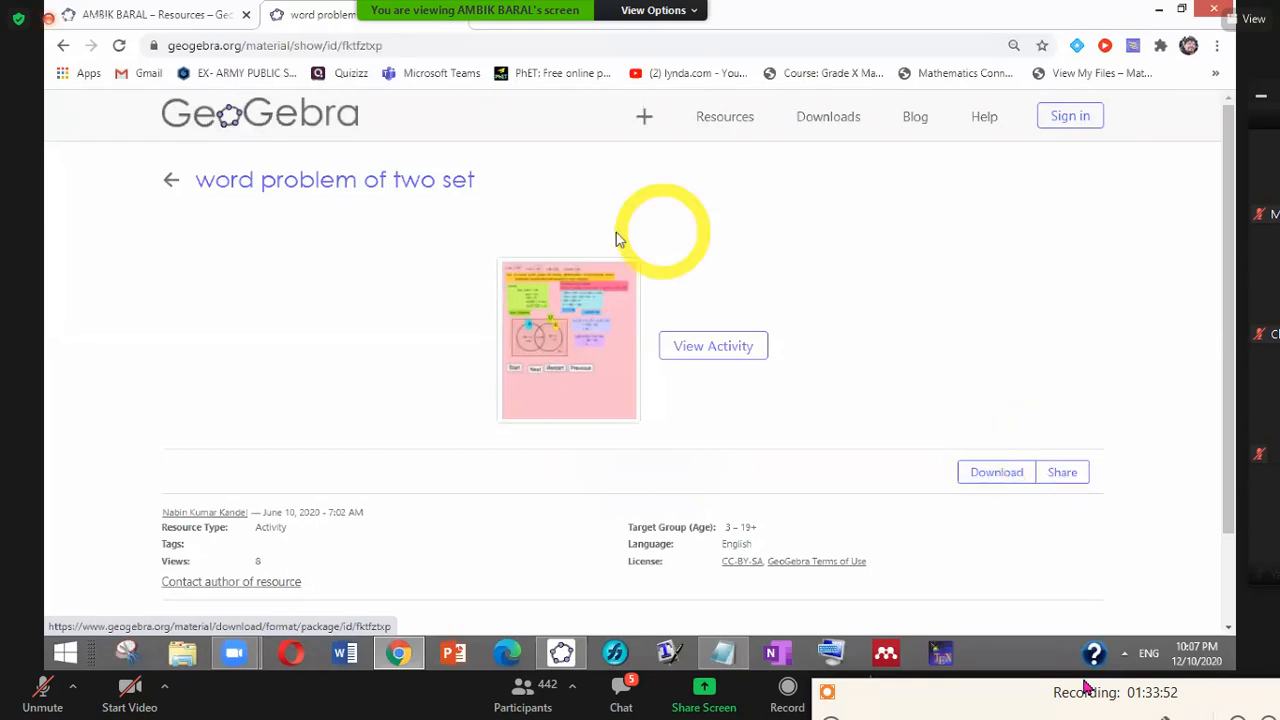
Step: Return from the details page to the "word problem of two set" activity and examine its two Venn diagram survey solutions
{"action": "left_click", "coordinate": [172, 181]}
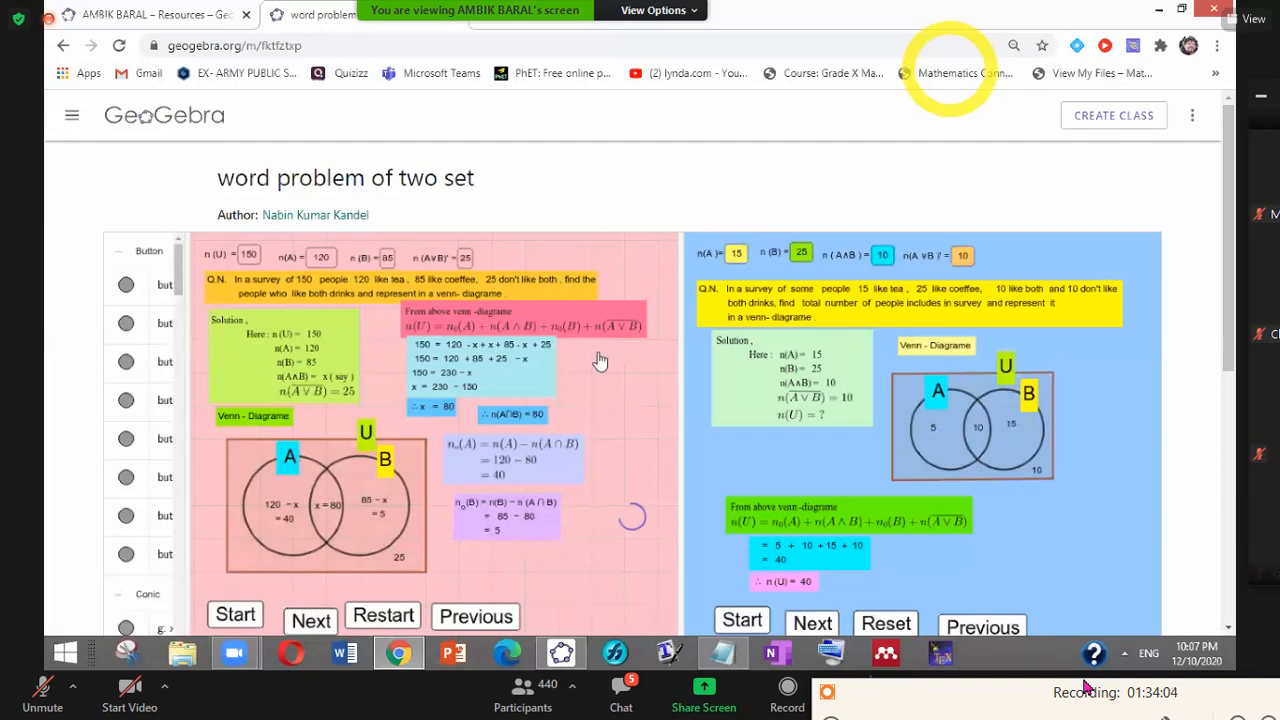
{"action": "left_click_drag", "start_coordinate": [1227, 274], "coordinate": [1227, 302]}
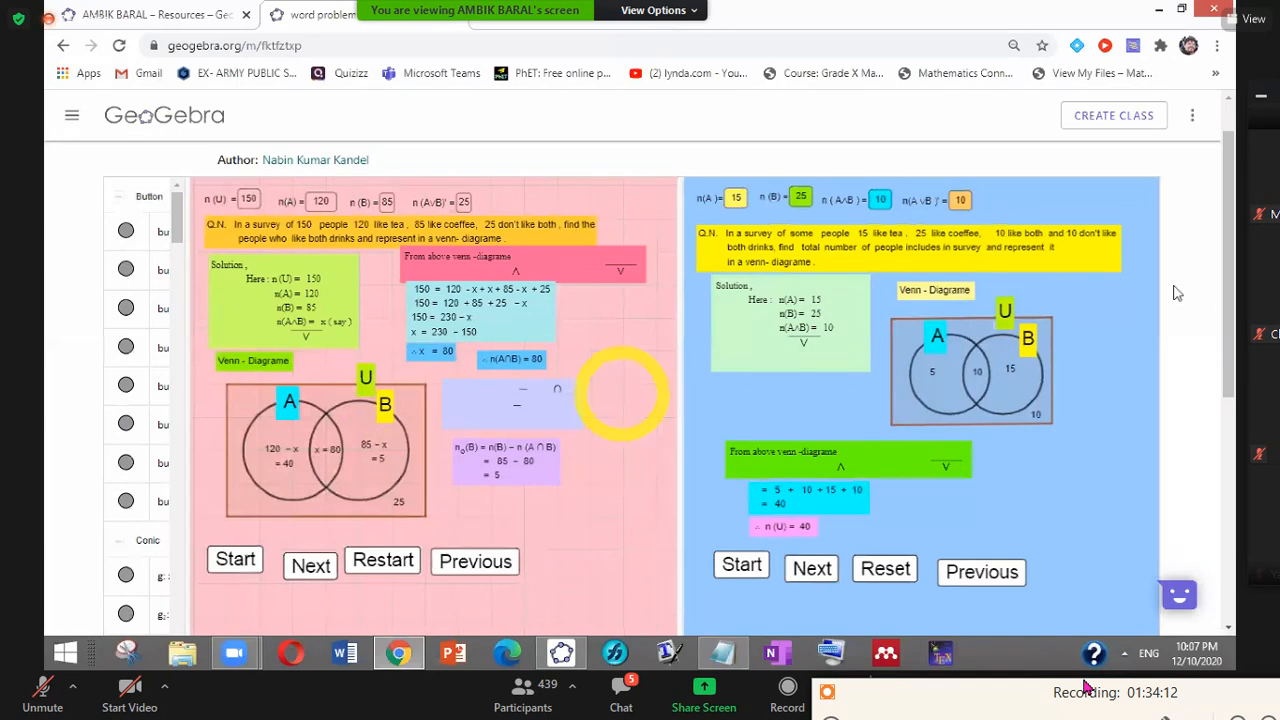
{"action": "left_click_drag", "start_coordinate": [1230, 319], "coordinate": [1231, 322]}
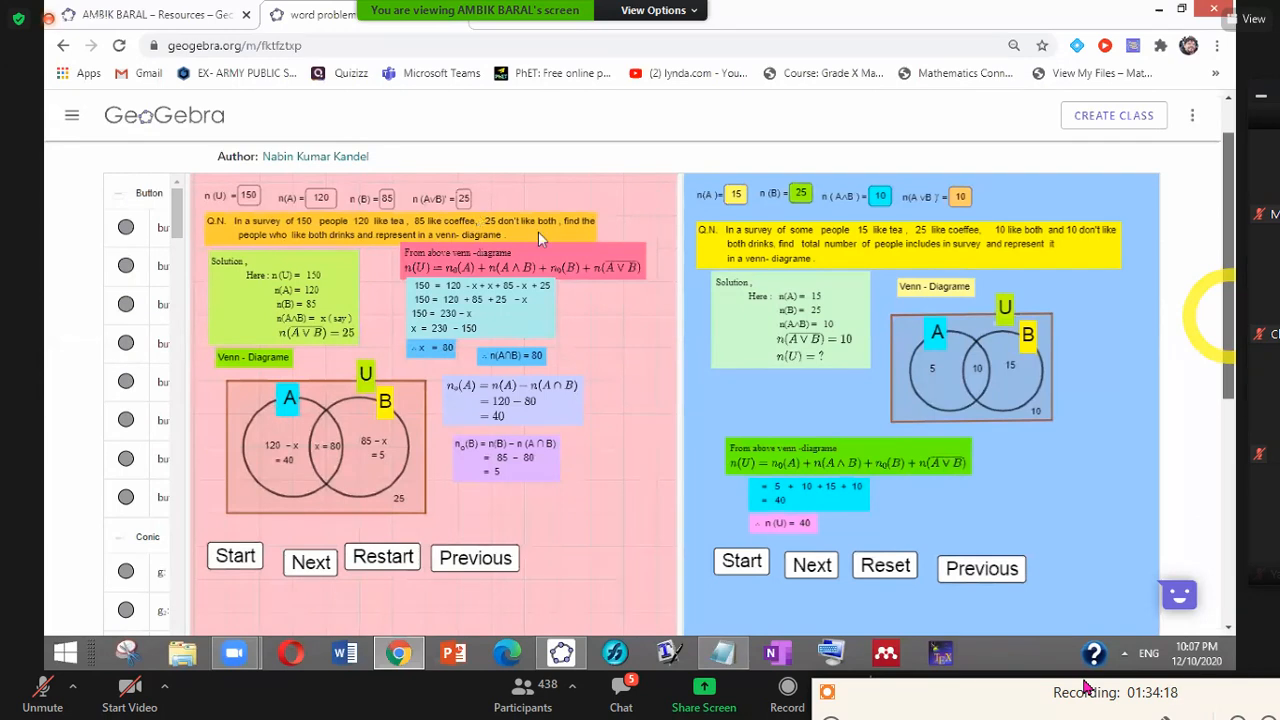
{"action": "left_click", "coordinate": [595, 210]}
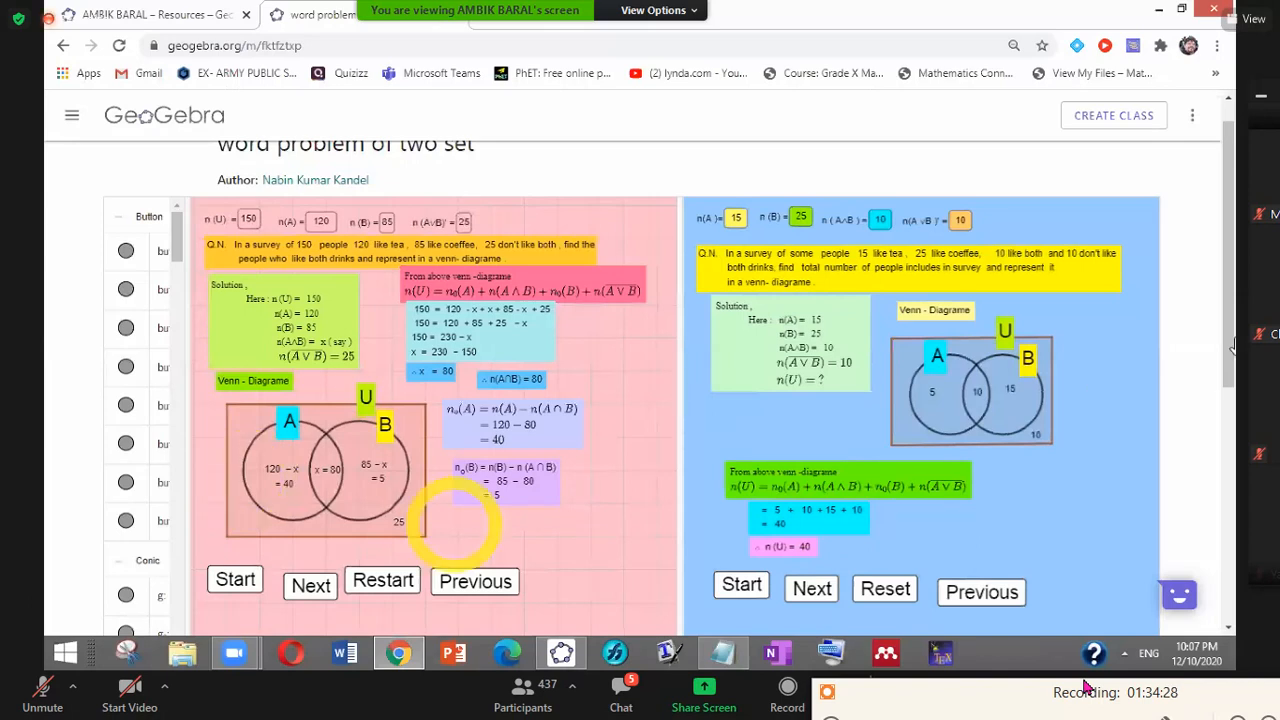
{"action": "left_click_drag", "start_coordinate": [1231, 340], "coordinate": [1231, 346]}
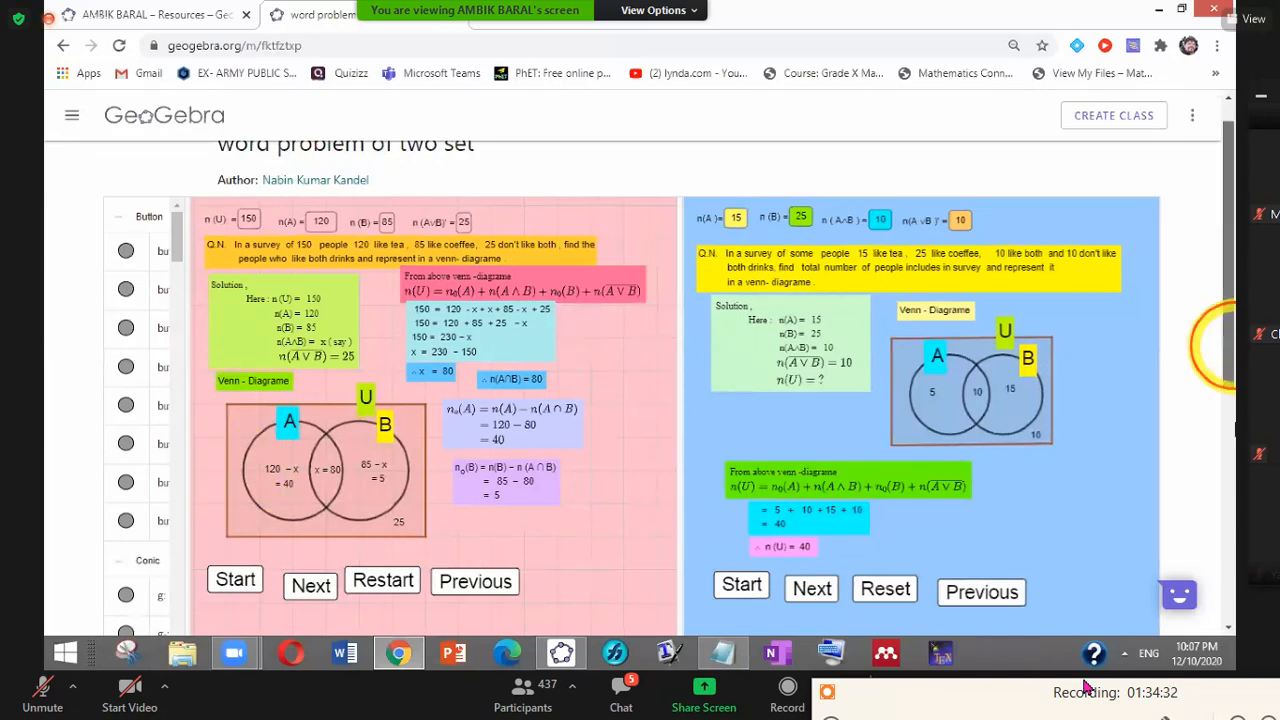
{"action": "left_click_drag", "start_coordinate": [1233, 346], "coordinate": [1221, 377]}
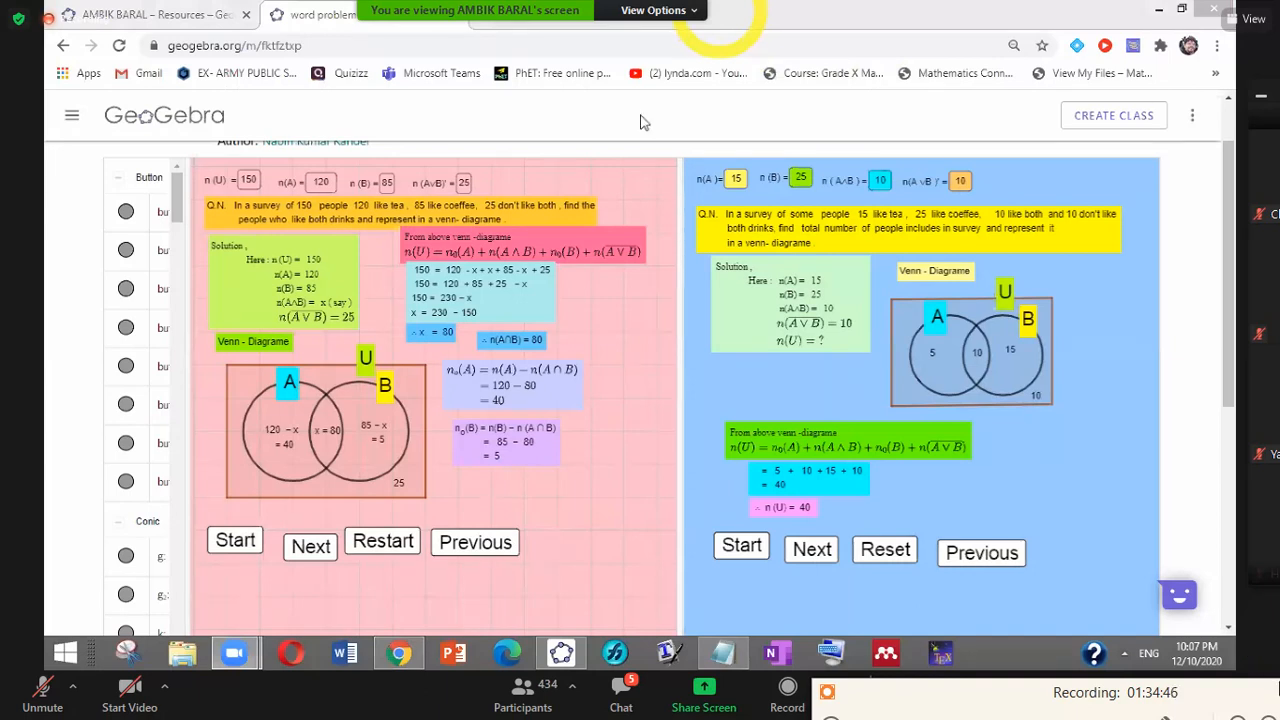
{"action": "mouse_move", "coordinate": [922, 676]}
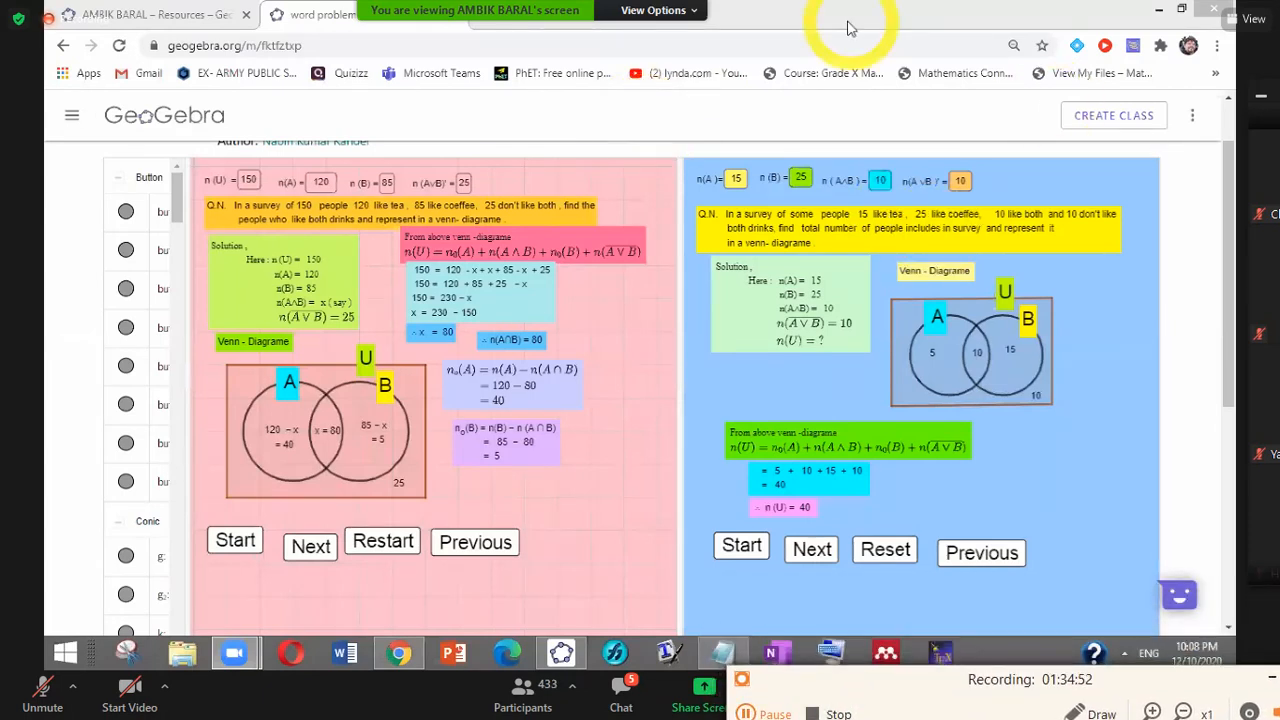
{"action": "left_click", "coordinate": [753, 714]}
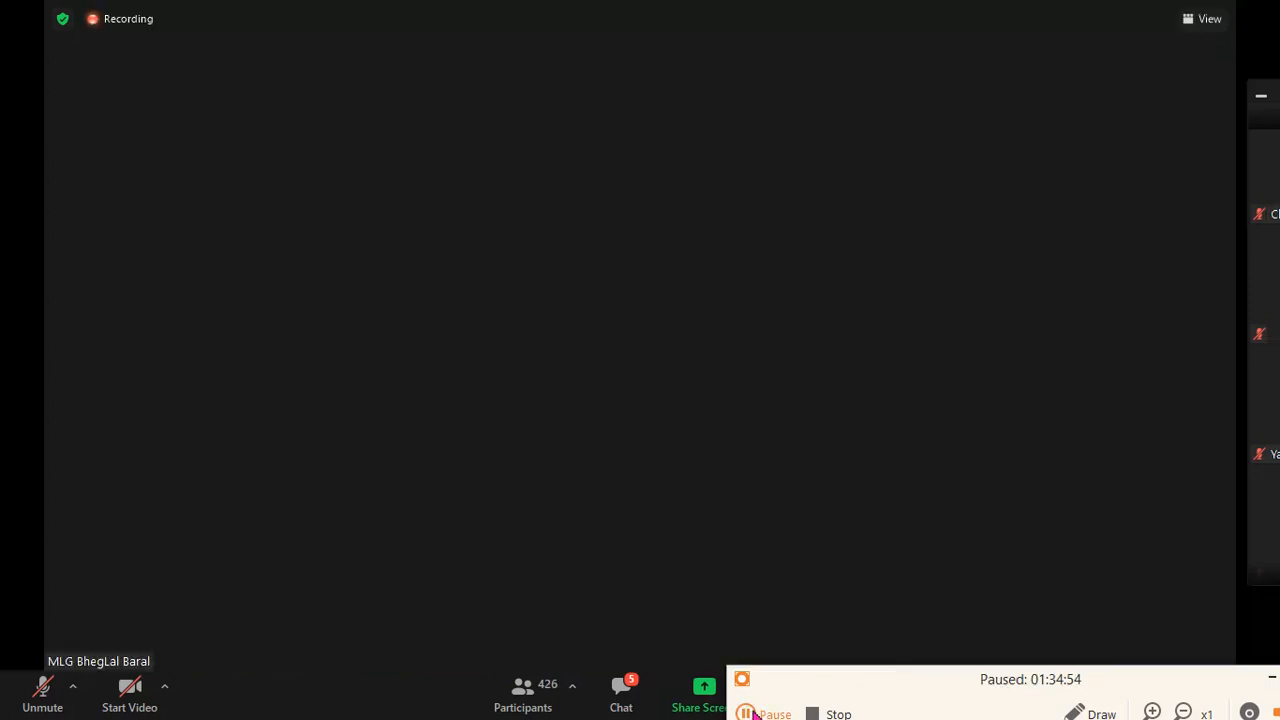